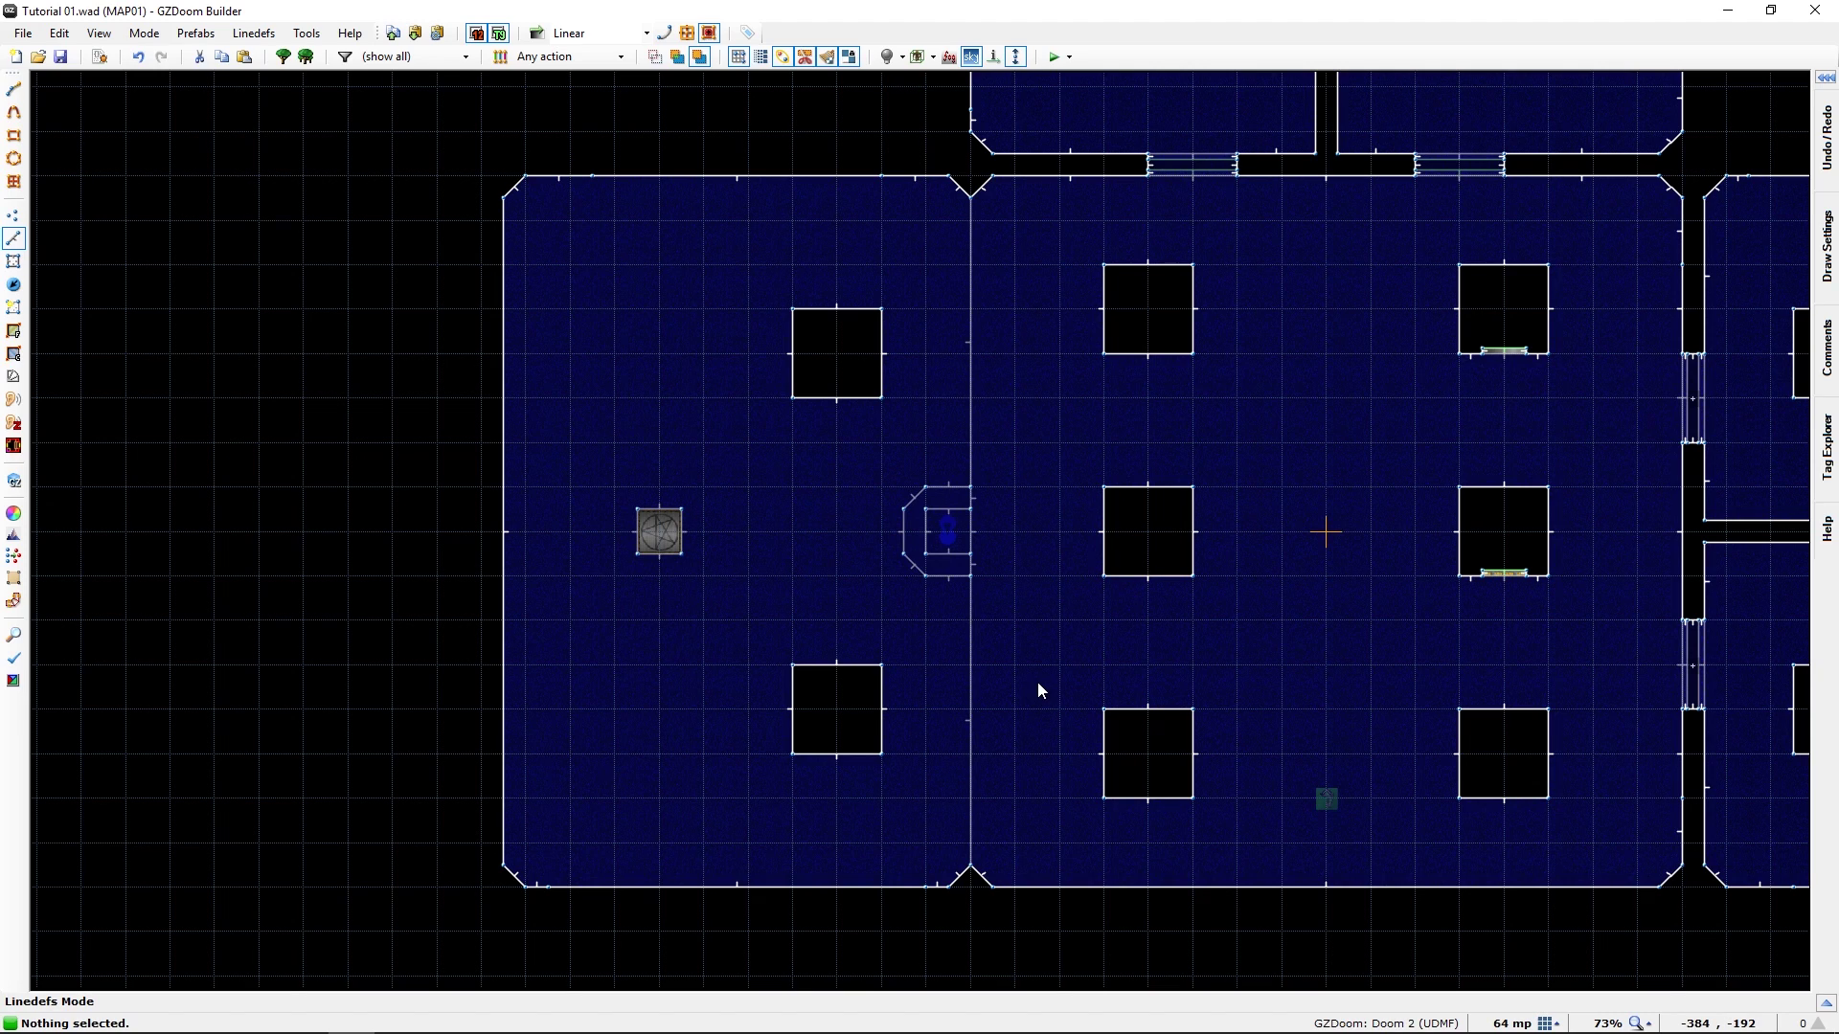
Assign the unused tag 3 to both lift sectors, the angled border and the inner square, and clear the selection
{"action": "scroll", "coordinate": [1038, 689], "scroll_direction": "up", "scroll_amount": 1}
{"action": "scroll", "coordinate": [1037, 689], "scroll_direction": "down", "scroll_amount": 1}
{"action": "scroll", "coordinate": [980, 576], "scroll_direction": "up", "scroll_amount": 4}
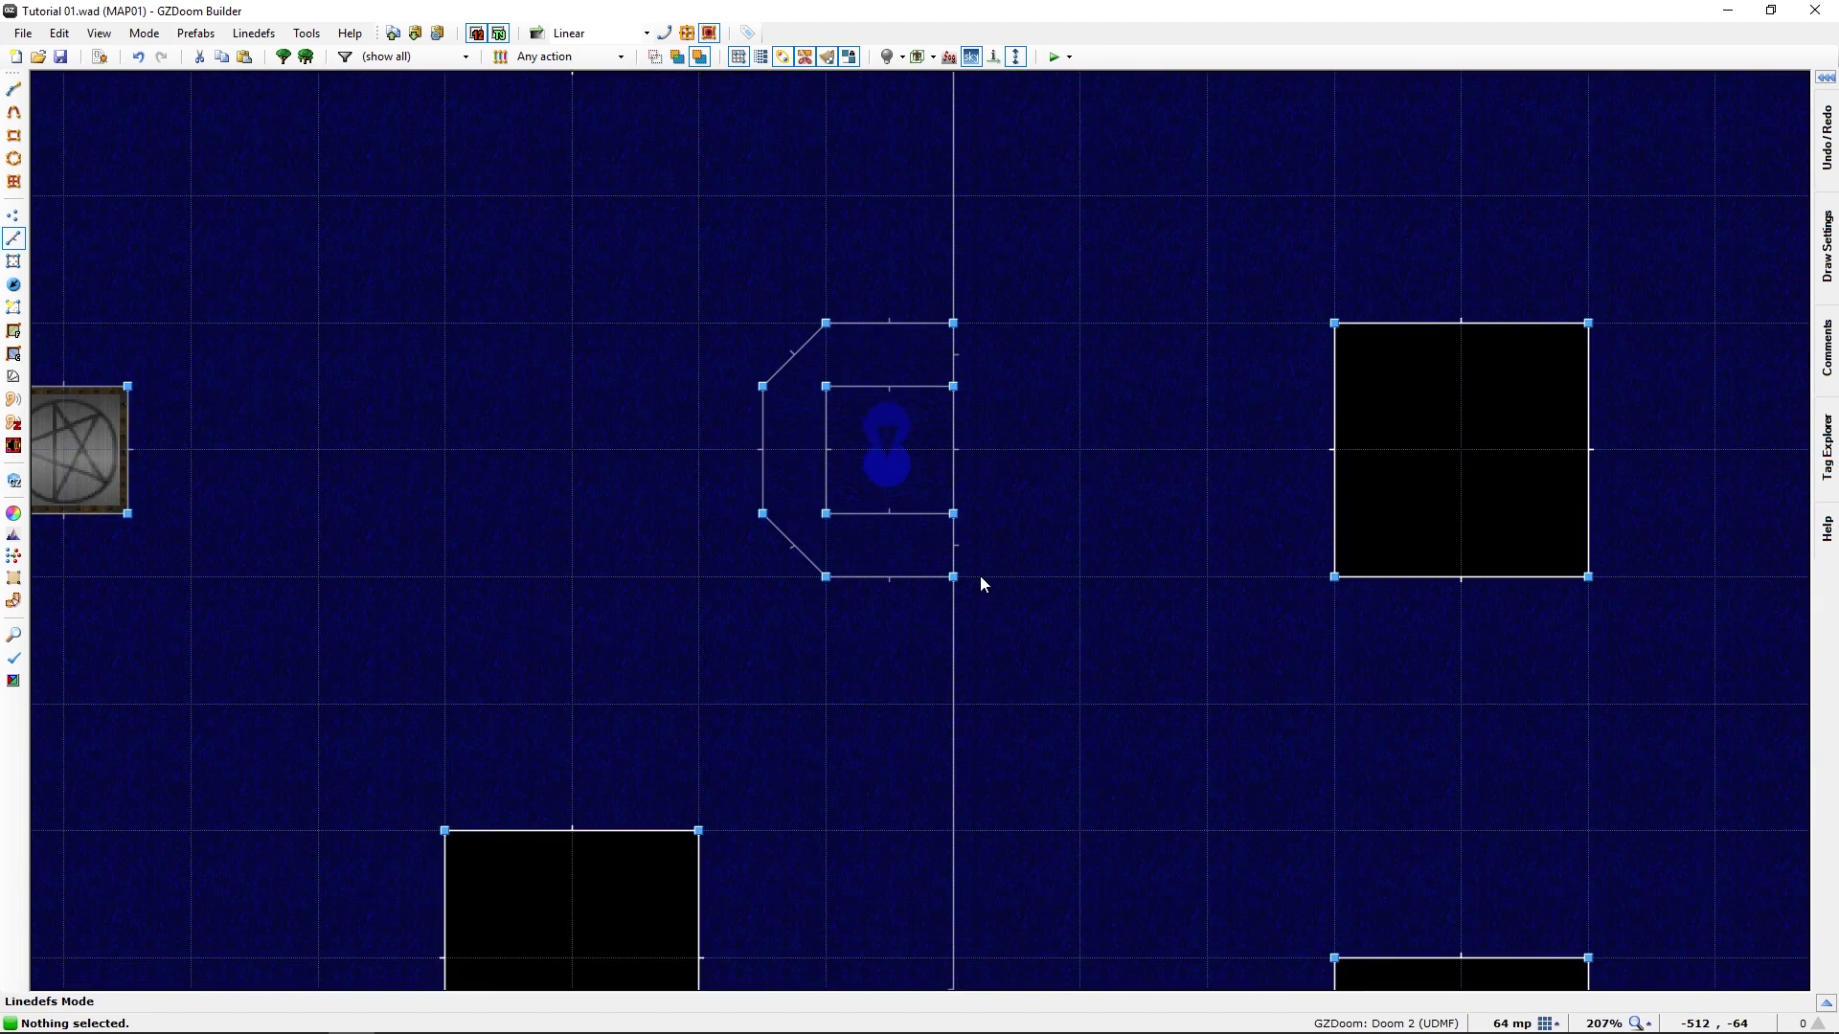
{"action": "scroll", "coordinate": [980, 577], "scroll_direction": "up", "scroll_amount": 1}
{"action": "scroll", "coordinate": [980, 576], "scroll_direction": "down", "scroll_amount": 1}
{"action": "key", "text": "s"}
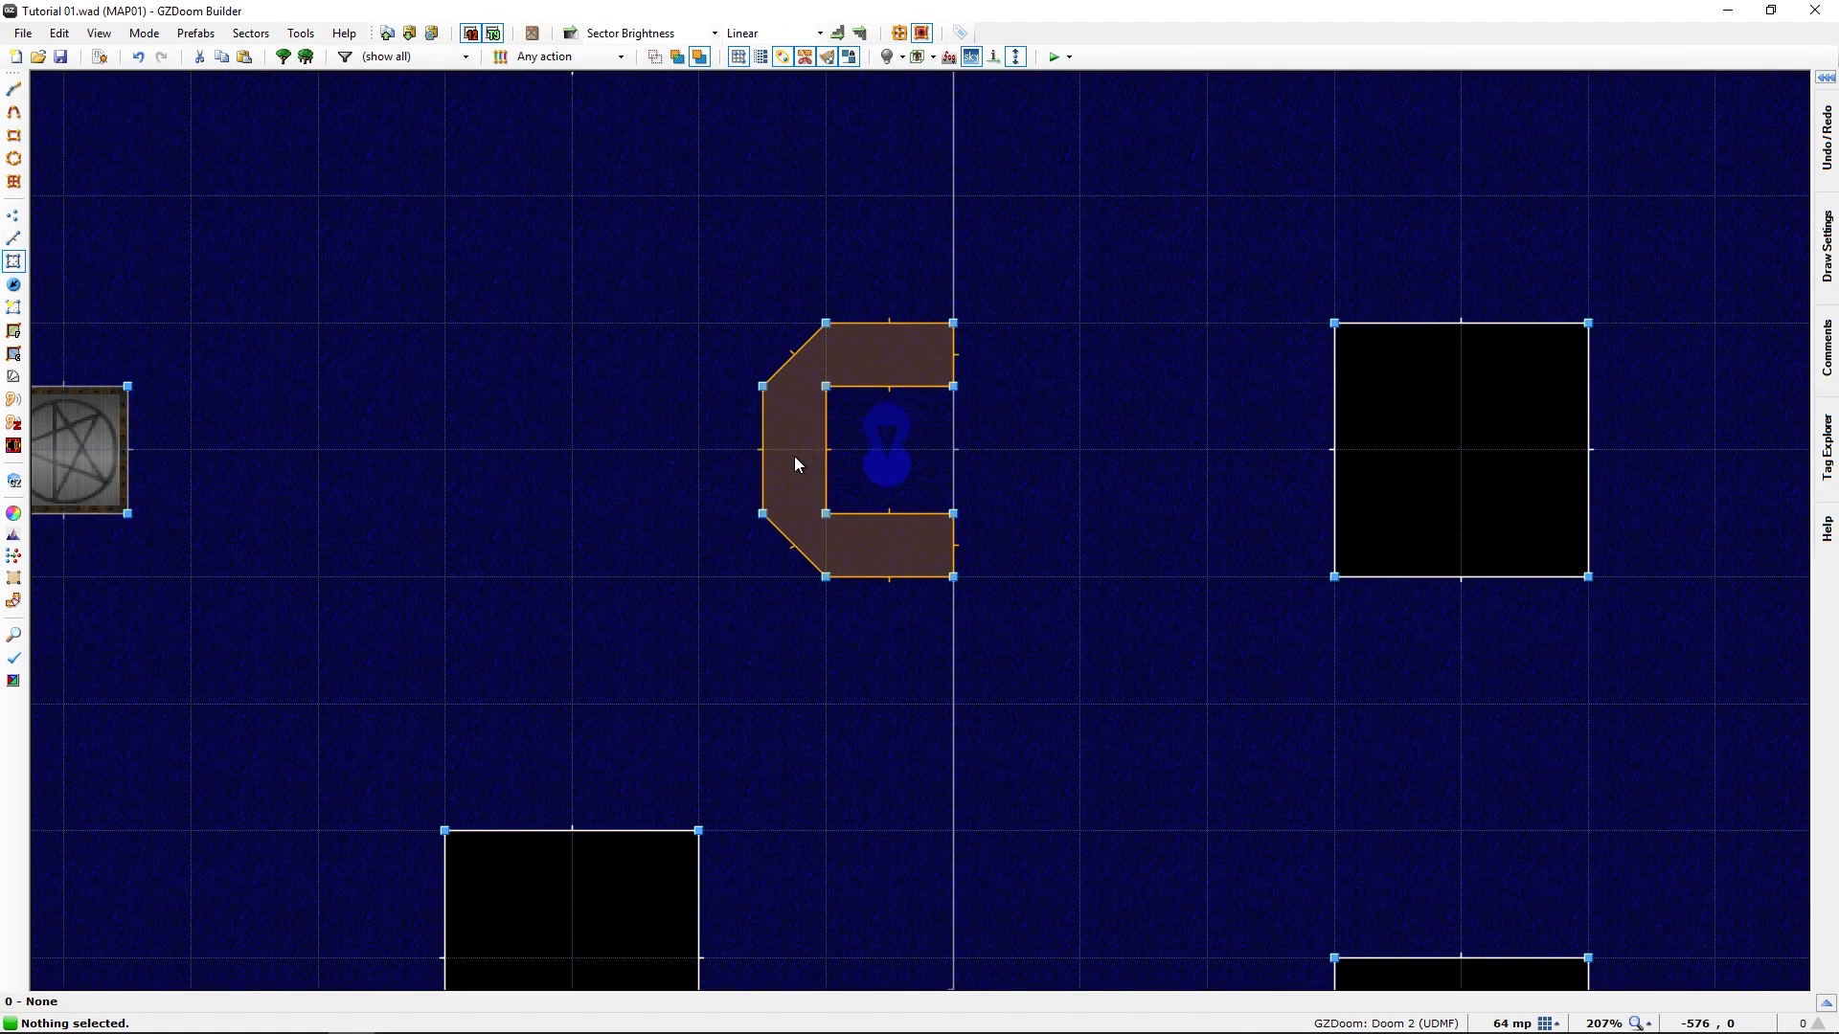
{"action": "left_click", "coordinate": [795, 456]}
{"action": "left_click", "coordinate": [847, 420]}
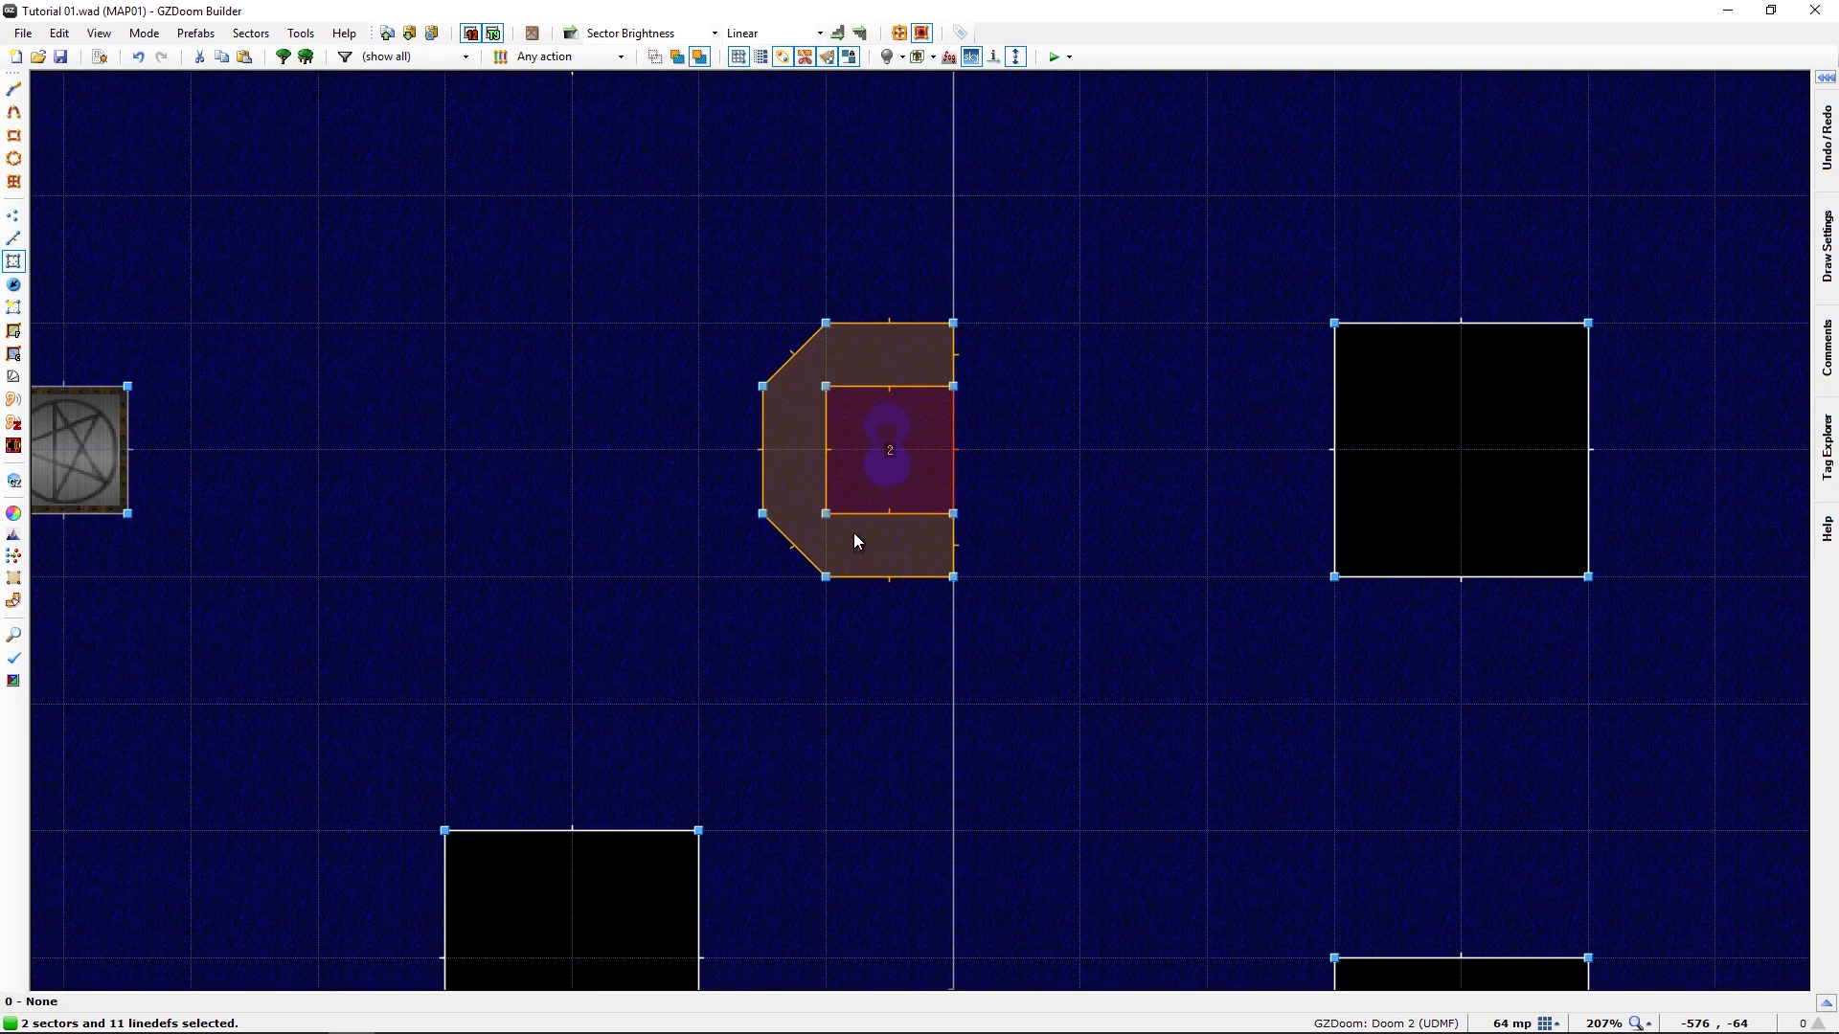
{"action": "right_click", "coordinate": [854, 535]}
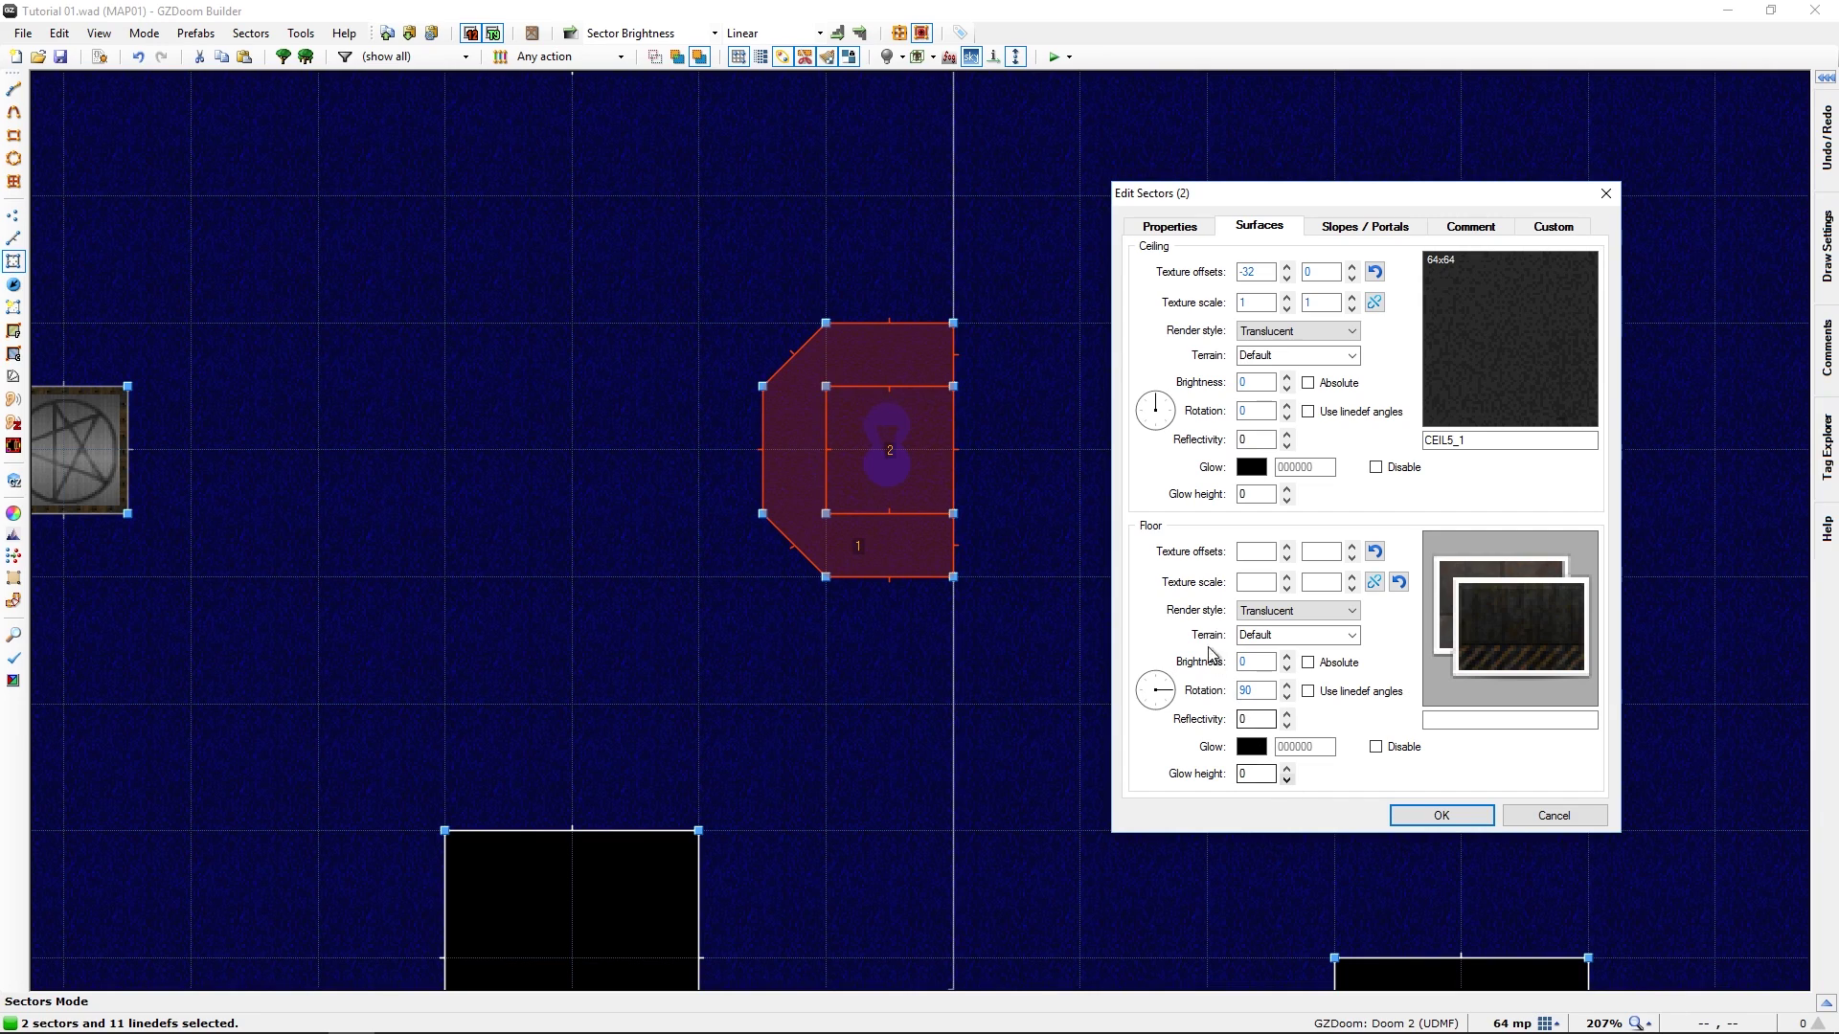
{"action": "left_click", "coordinate": [1170, 227]}
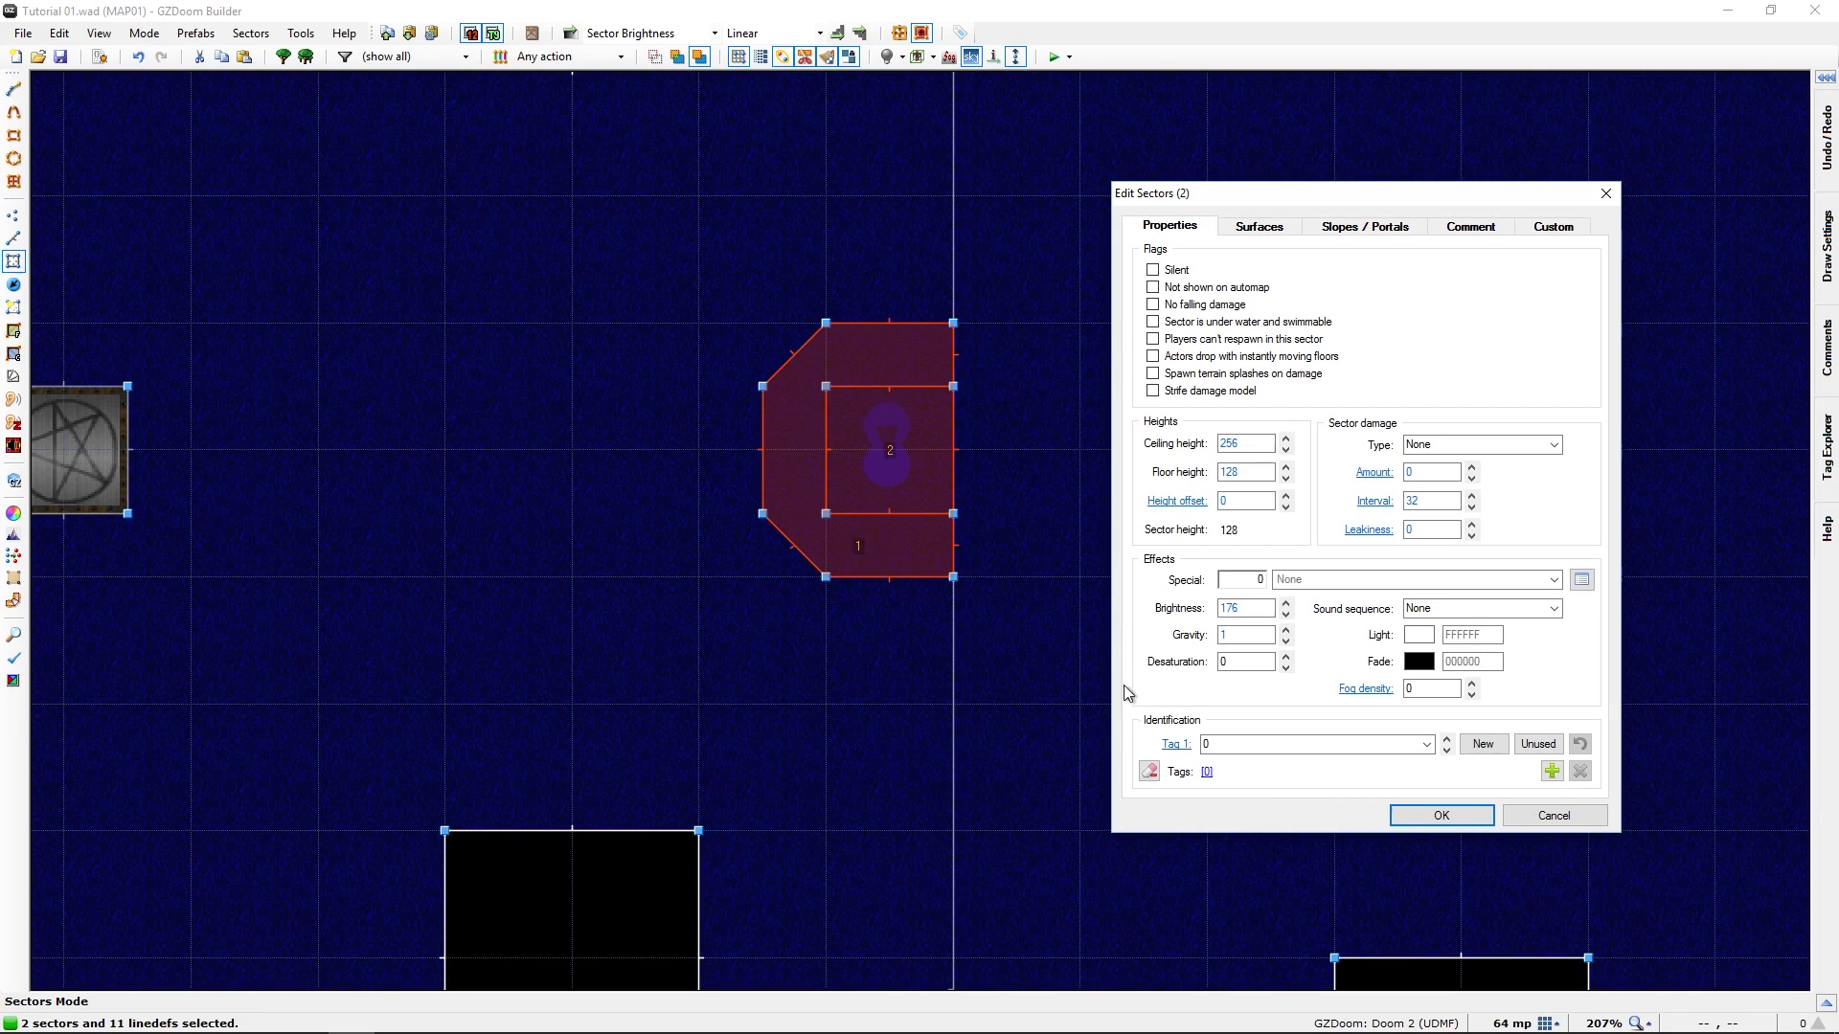
{"action": "left_click", "coordinate": [1212, 746]}
{"action": "left_click", "coordinate": [1550, 746]}
{"action": "left_click", "coordinate": [1439, 814]}
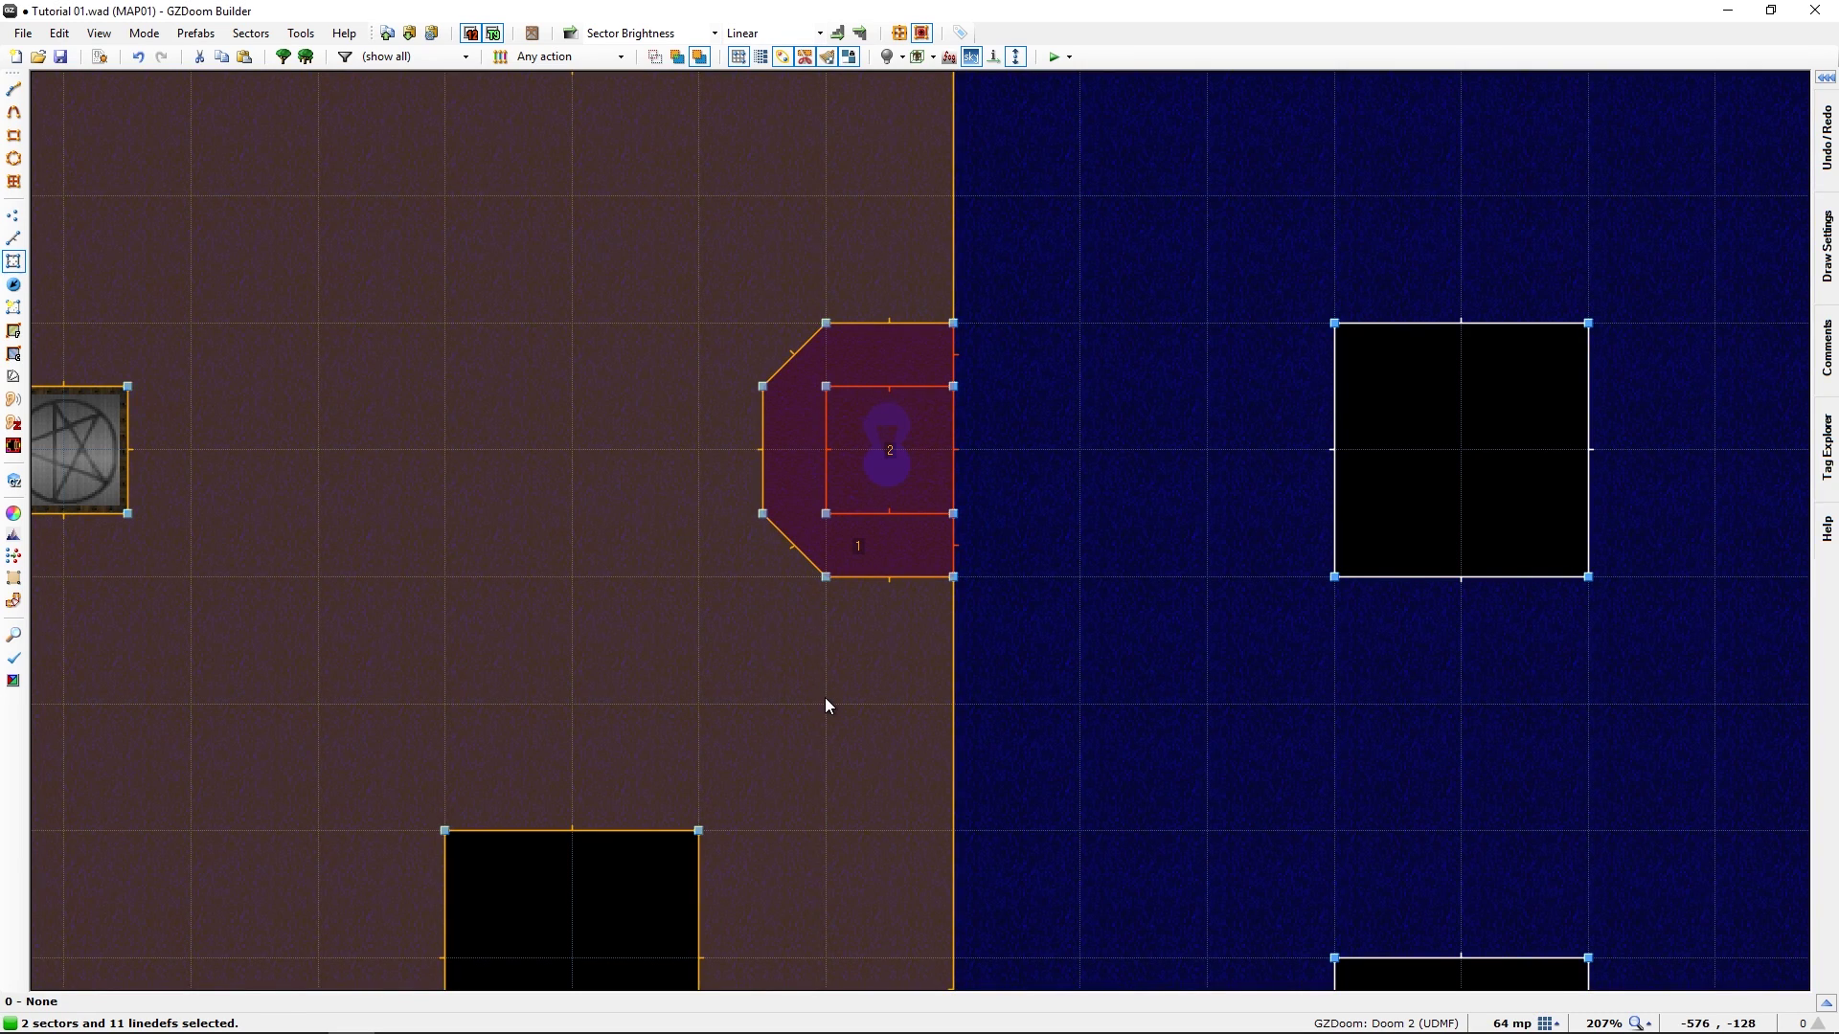
{"action": "key", "text": "c"}
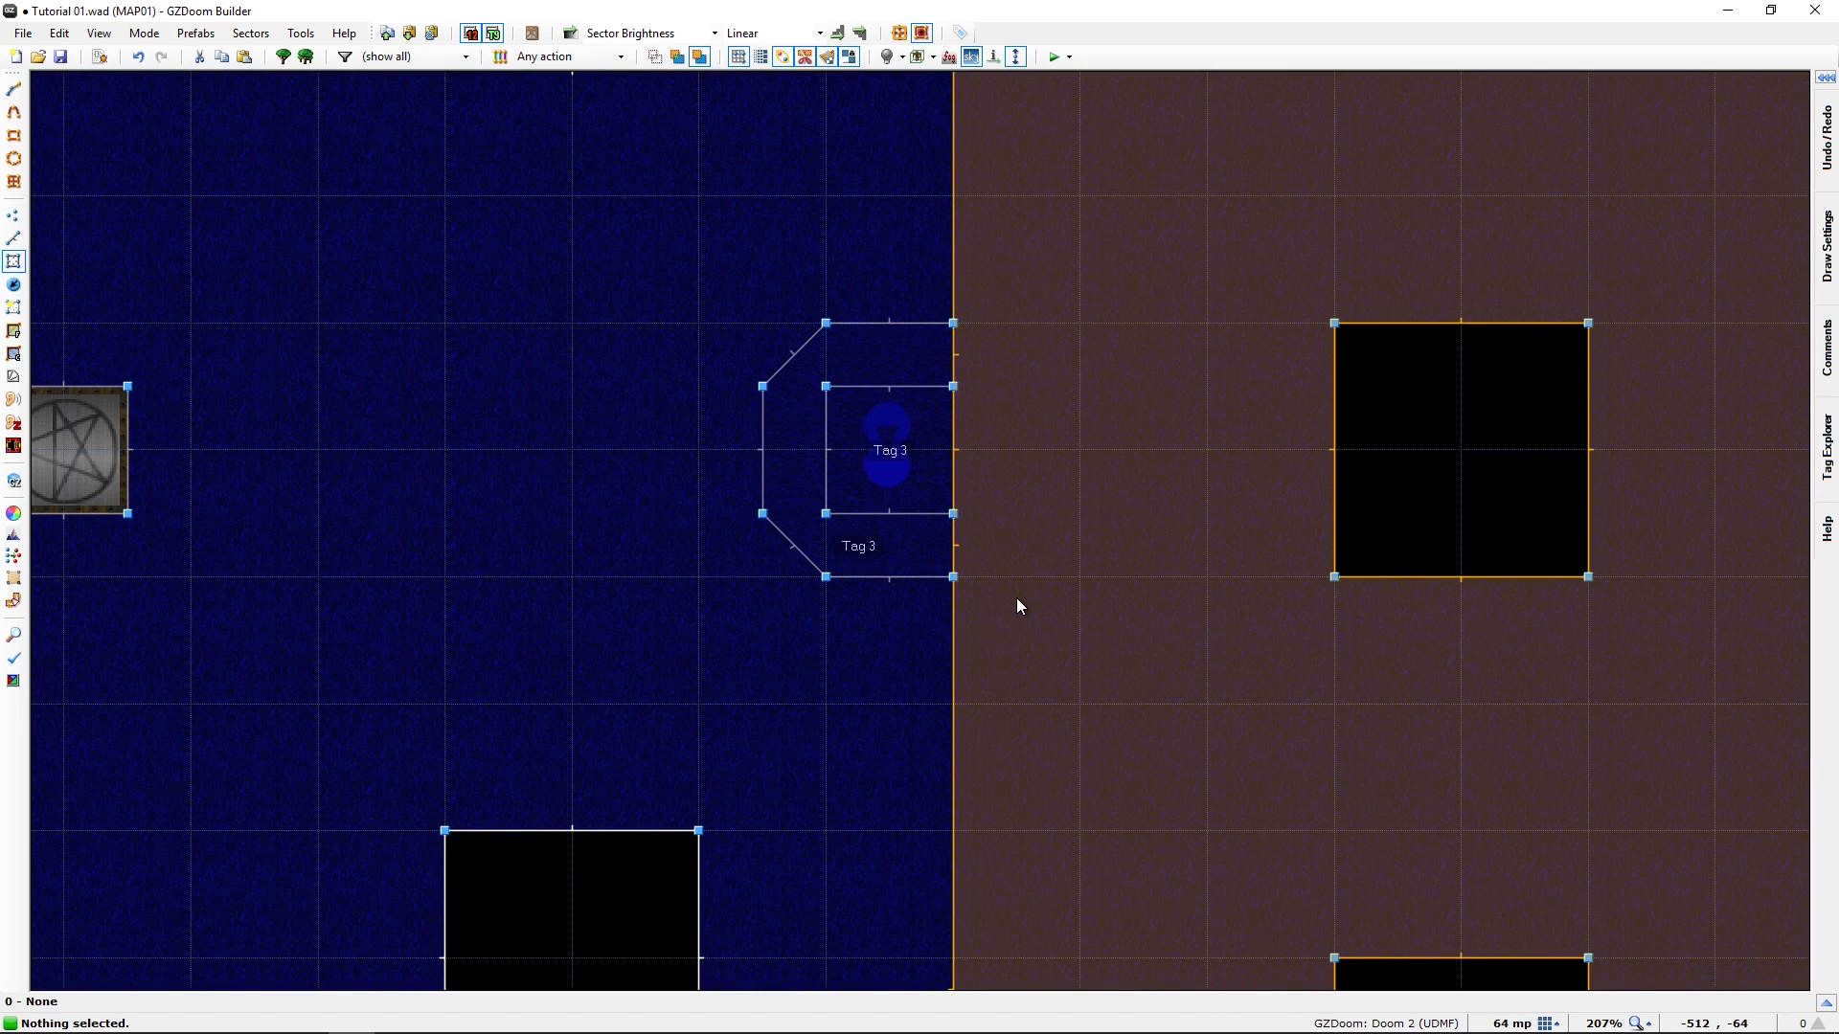
Remove the front upper texture from the three linedefs on the lift's straight front edge
{"action": "key", "text": "l"}
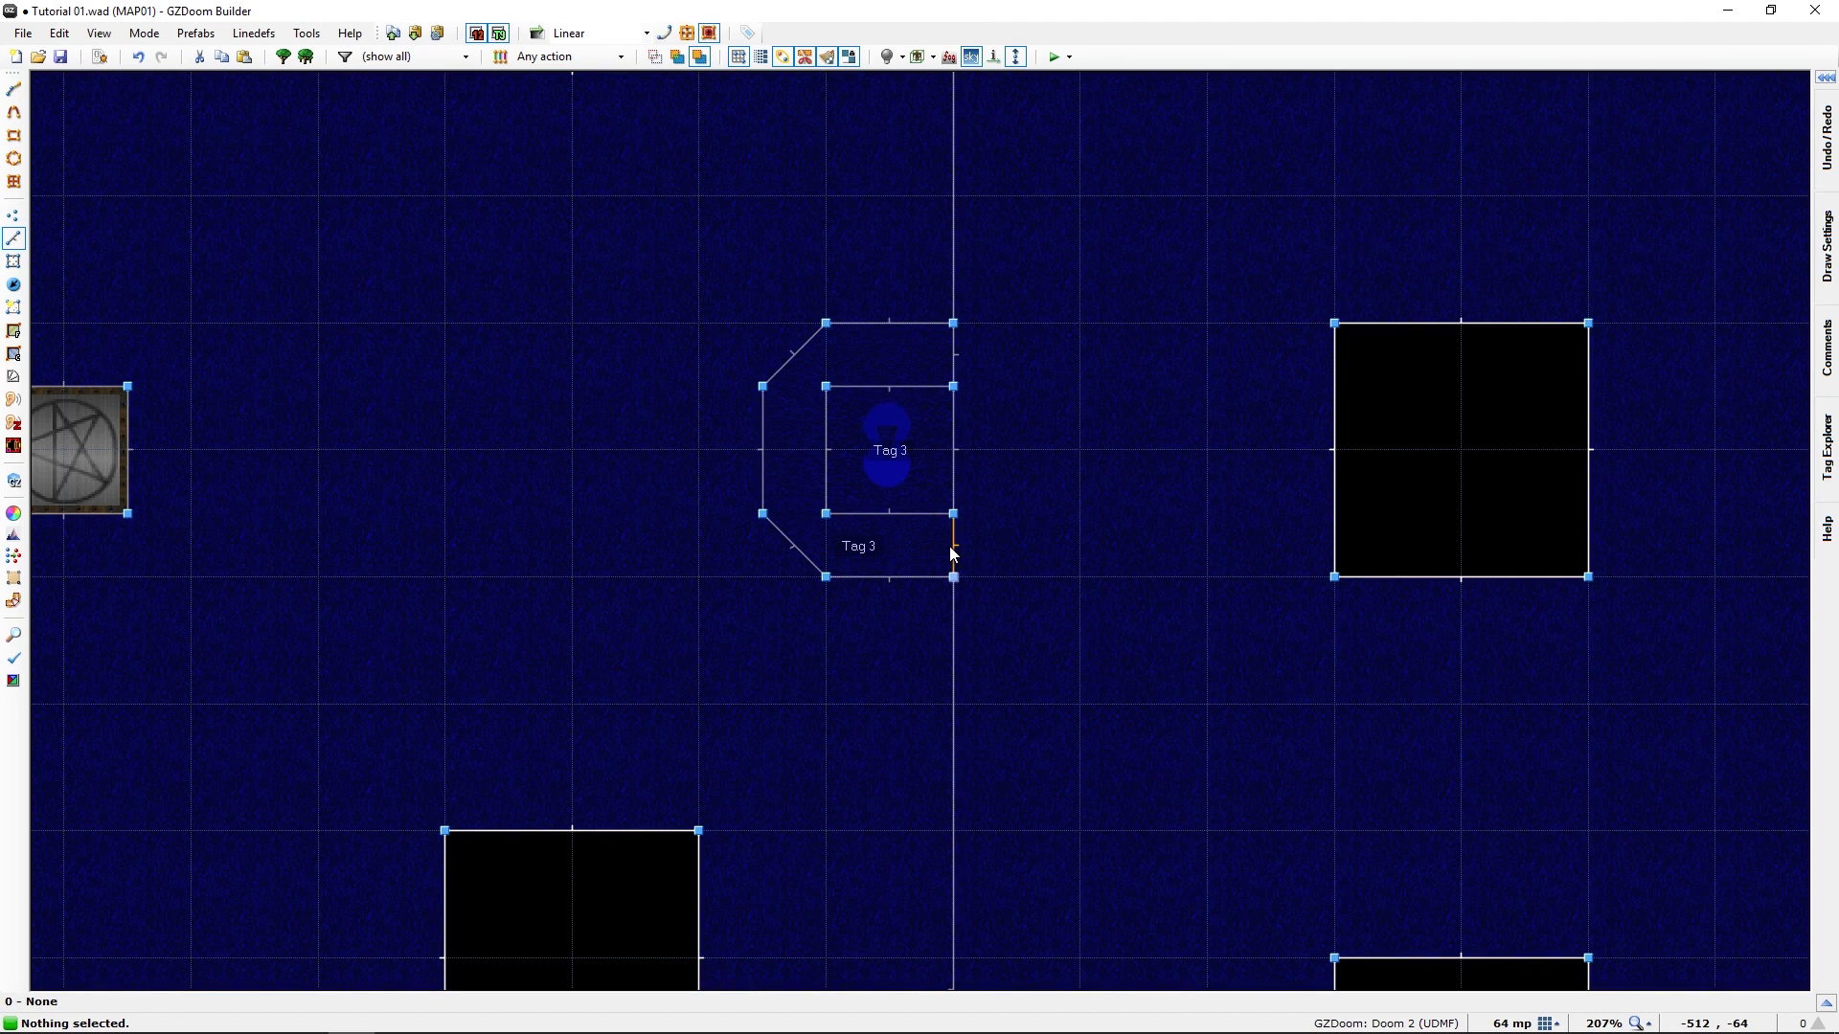
{"action": "left_click", "coordinate": [953, 553]}
{"action": "left_click", "coordinate": [952, 463]}
{"action": "right_click", "coordinate": [957, 353]}
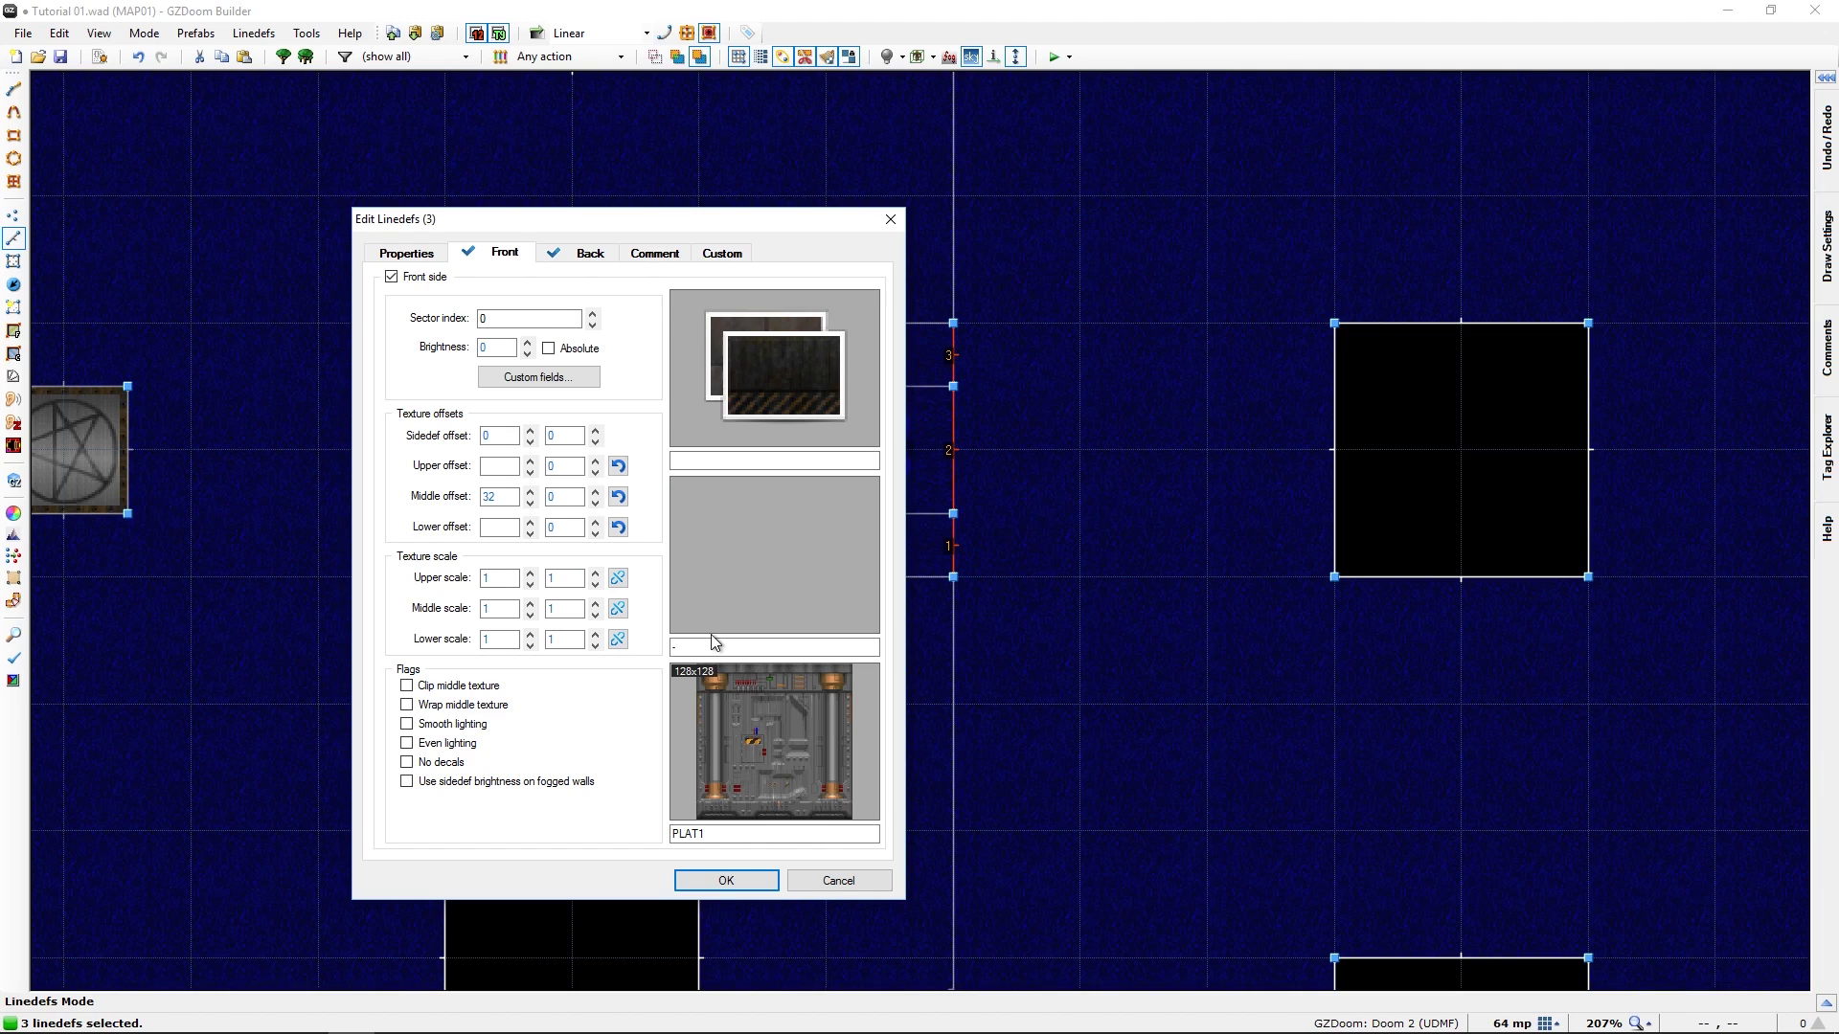
{"action": "right_click", "coordinate": [737, 375]}
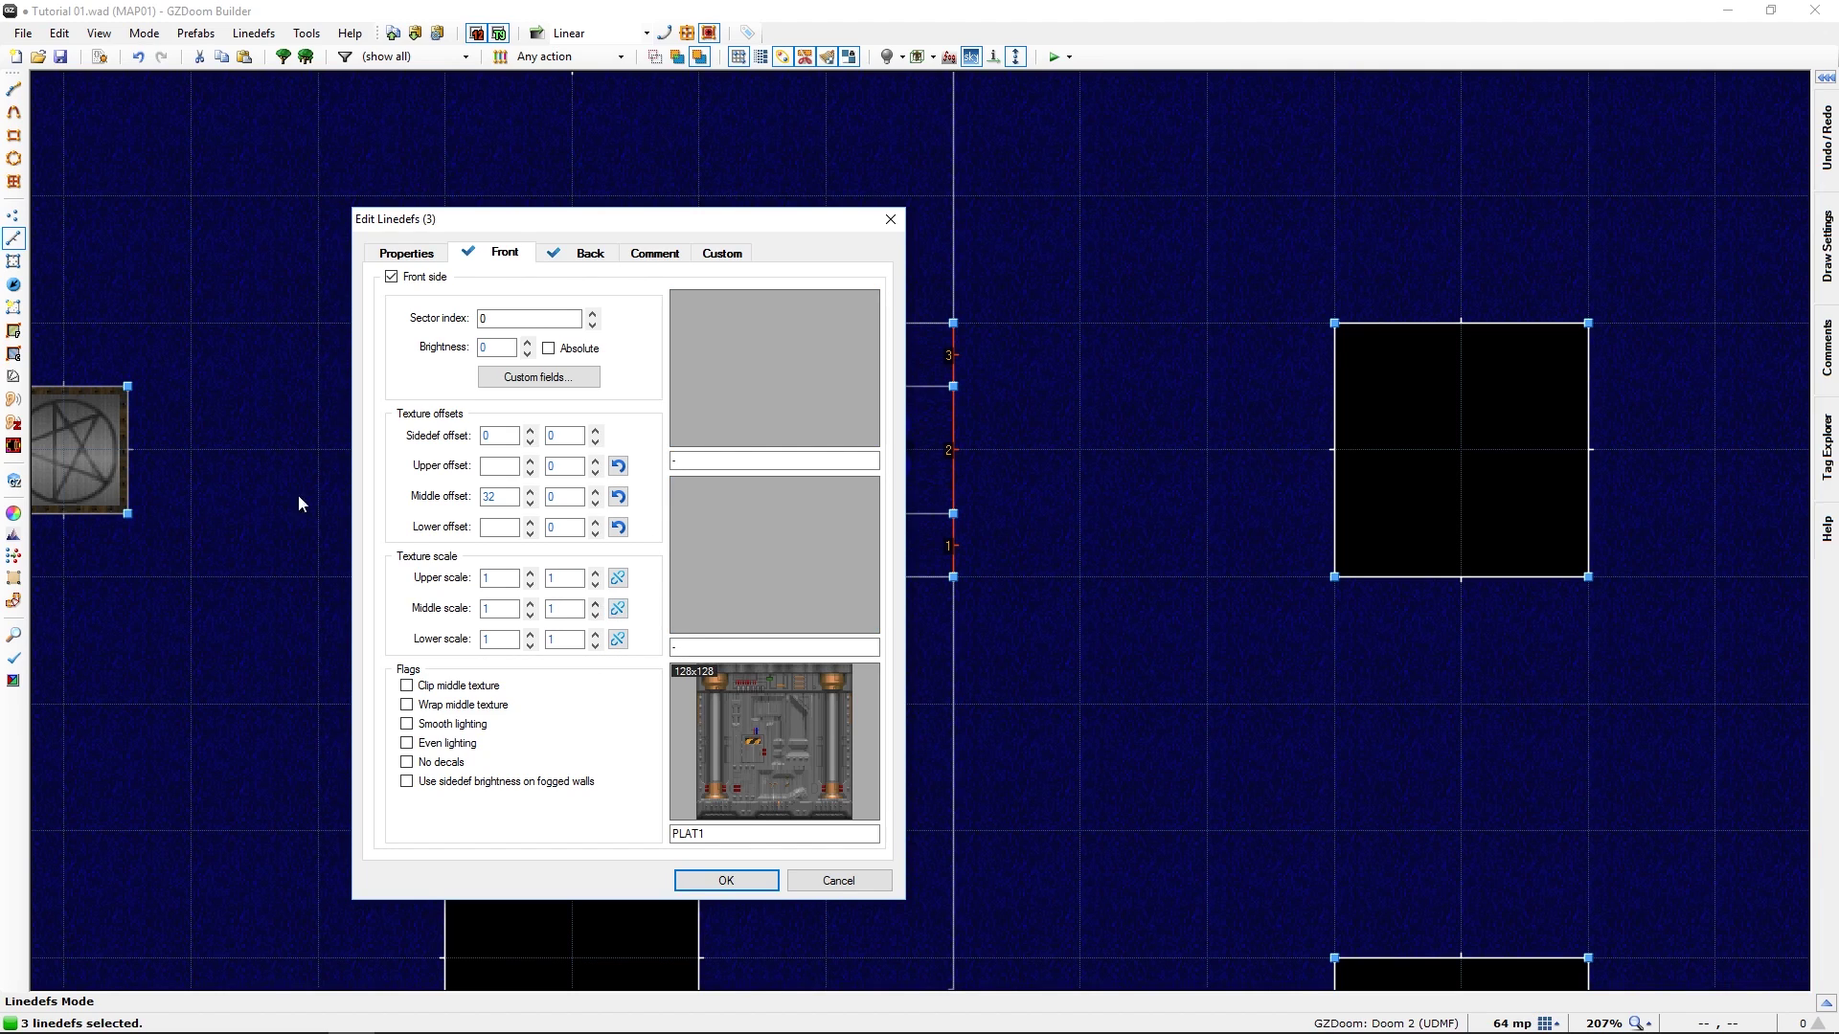
Assign the Platform Lower Wait Raise action to the three front linedefs
{"action": "left_click", "coordinate": [398, 253]}
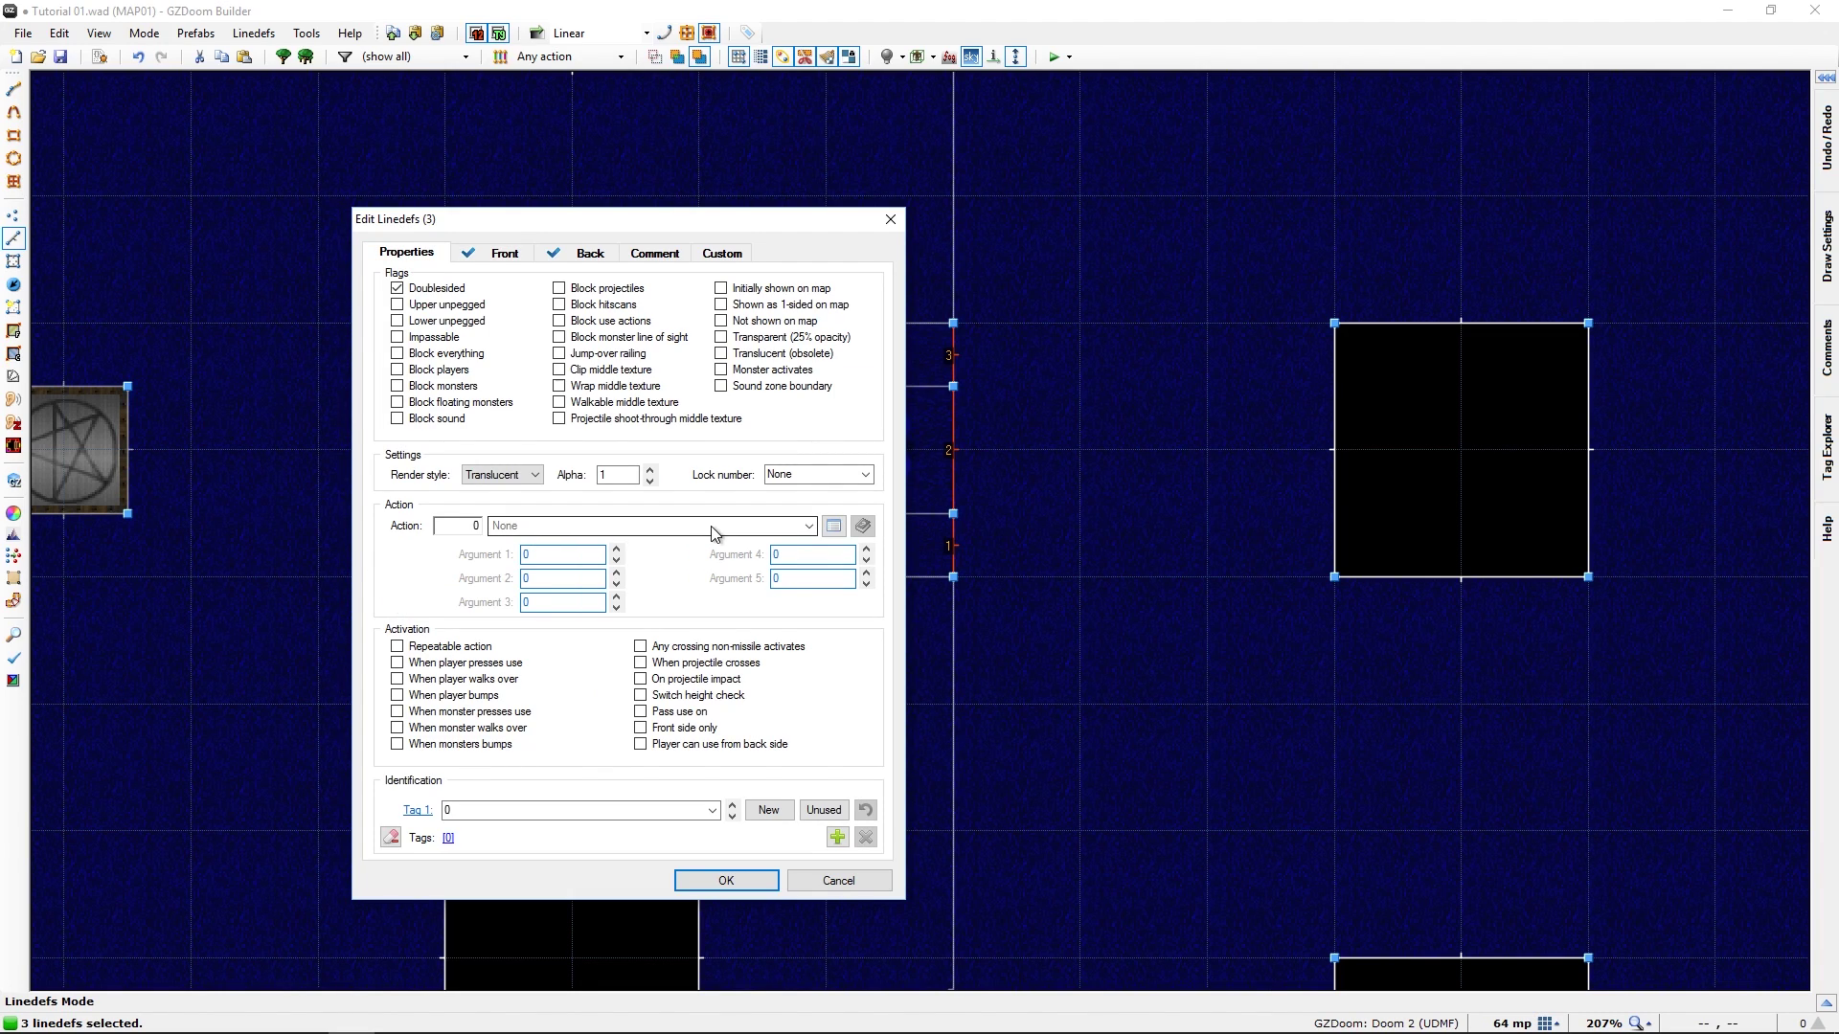
{"action": "left_click", "coordinate": [840, 534]}
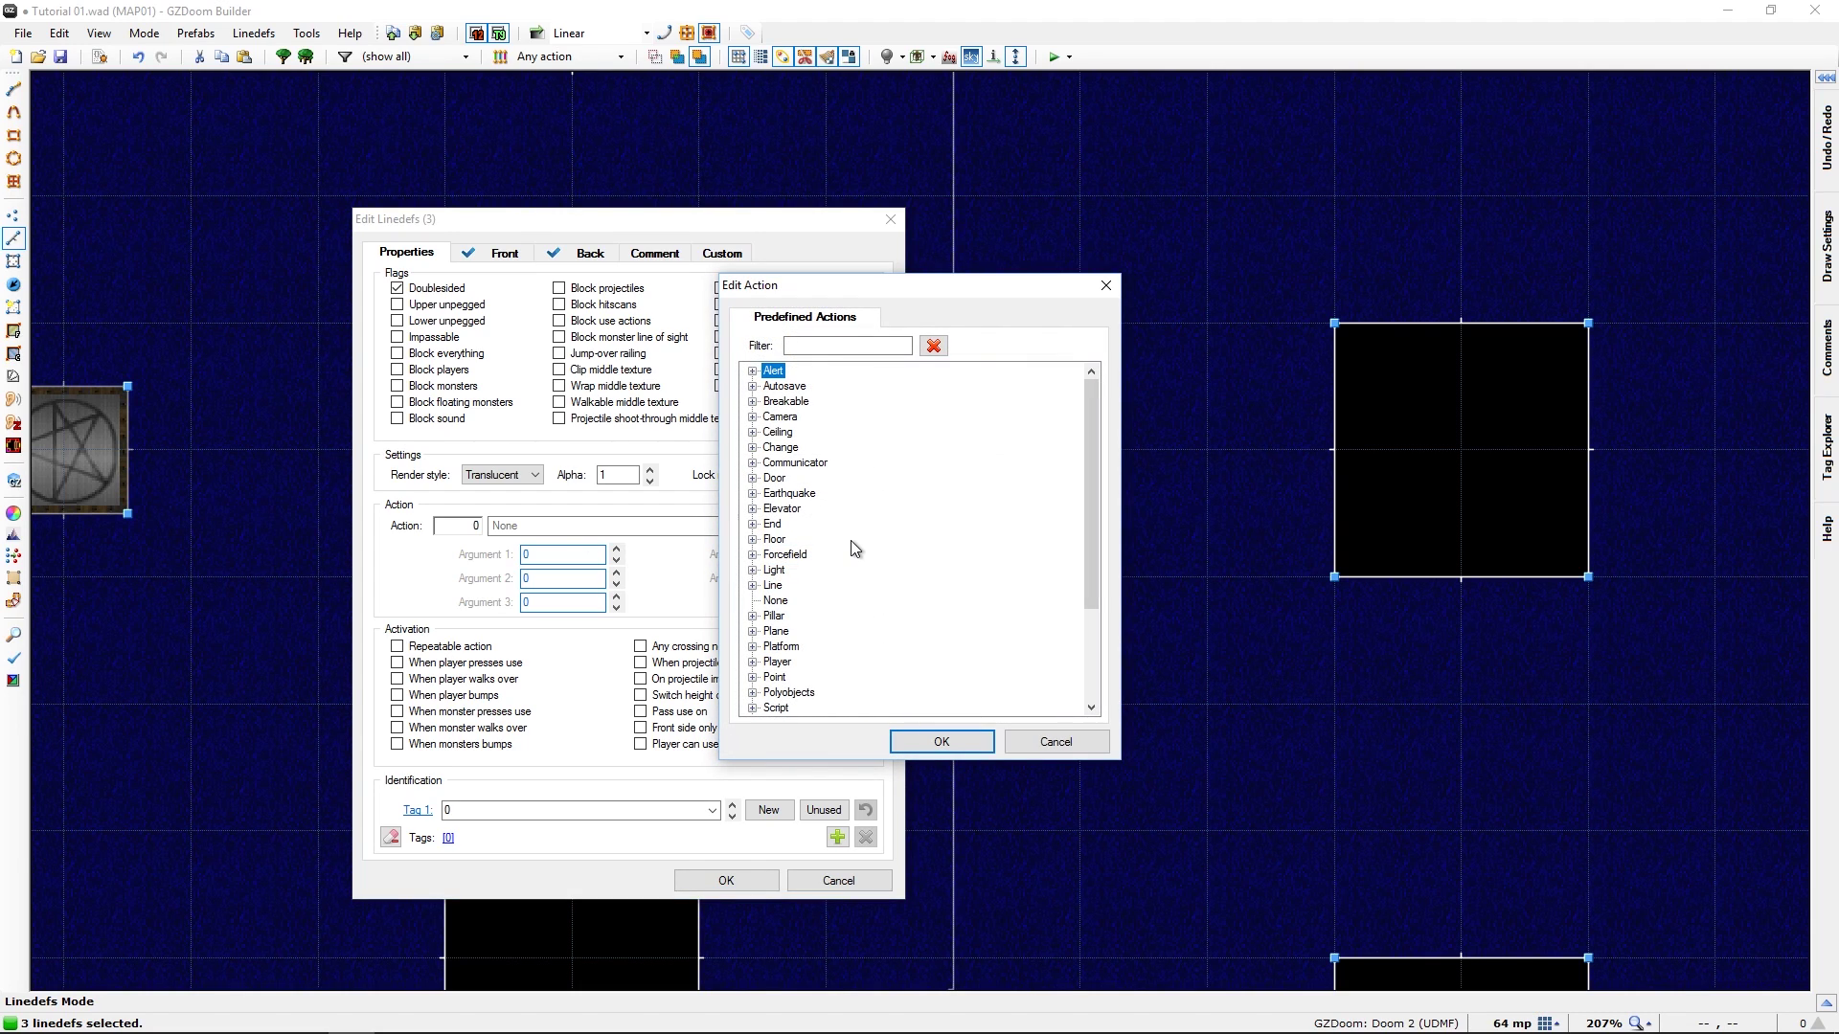
{"action": "scroll", "coordinate": [851, 541], "scroll_direction": "down", "scroll_amount": 3}
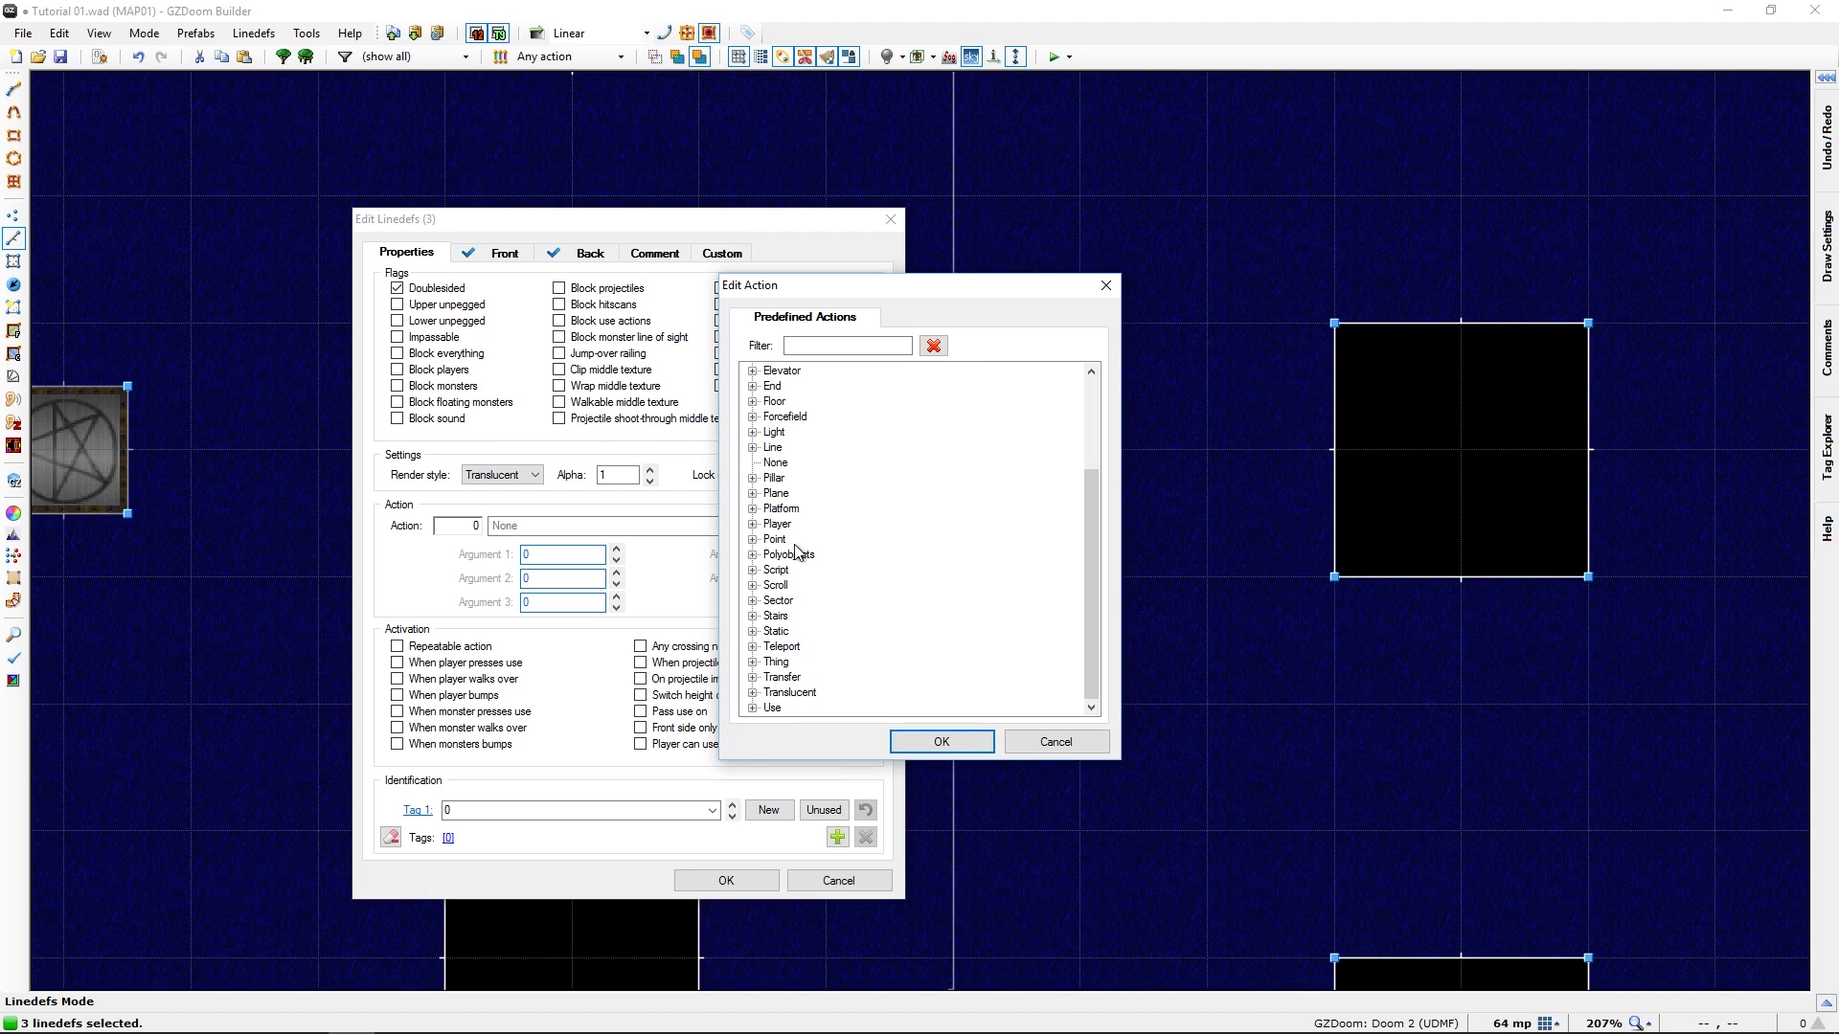
{"action": "left_click", "coordinate": [755, 509]}
{"action": "scroll", "coordinate": [778, 575], "scroll_direction": "down", "scroll_amount": 2}
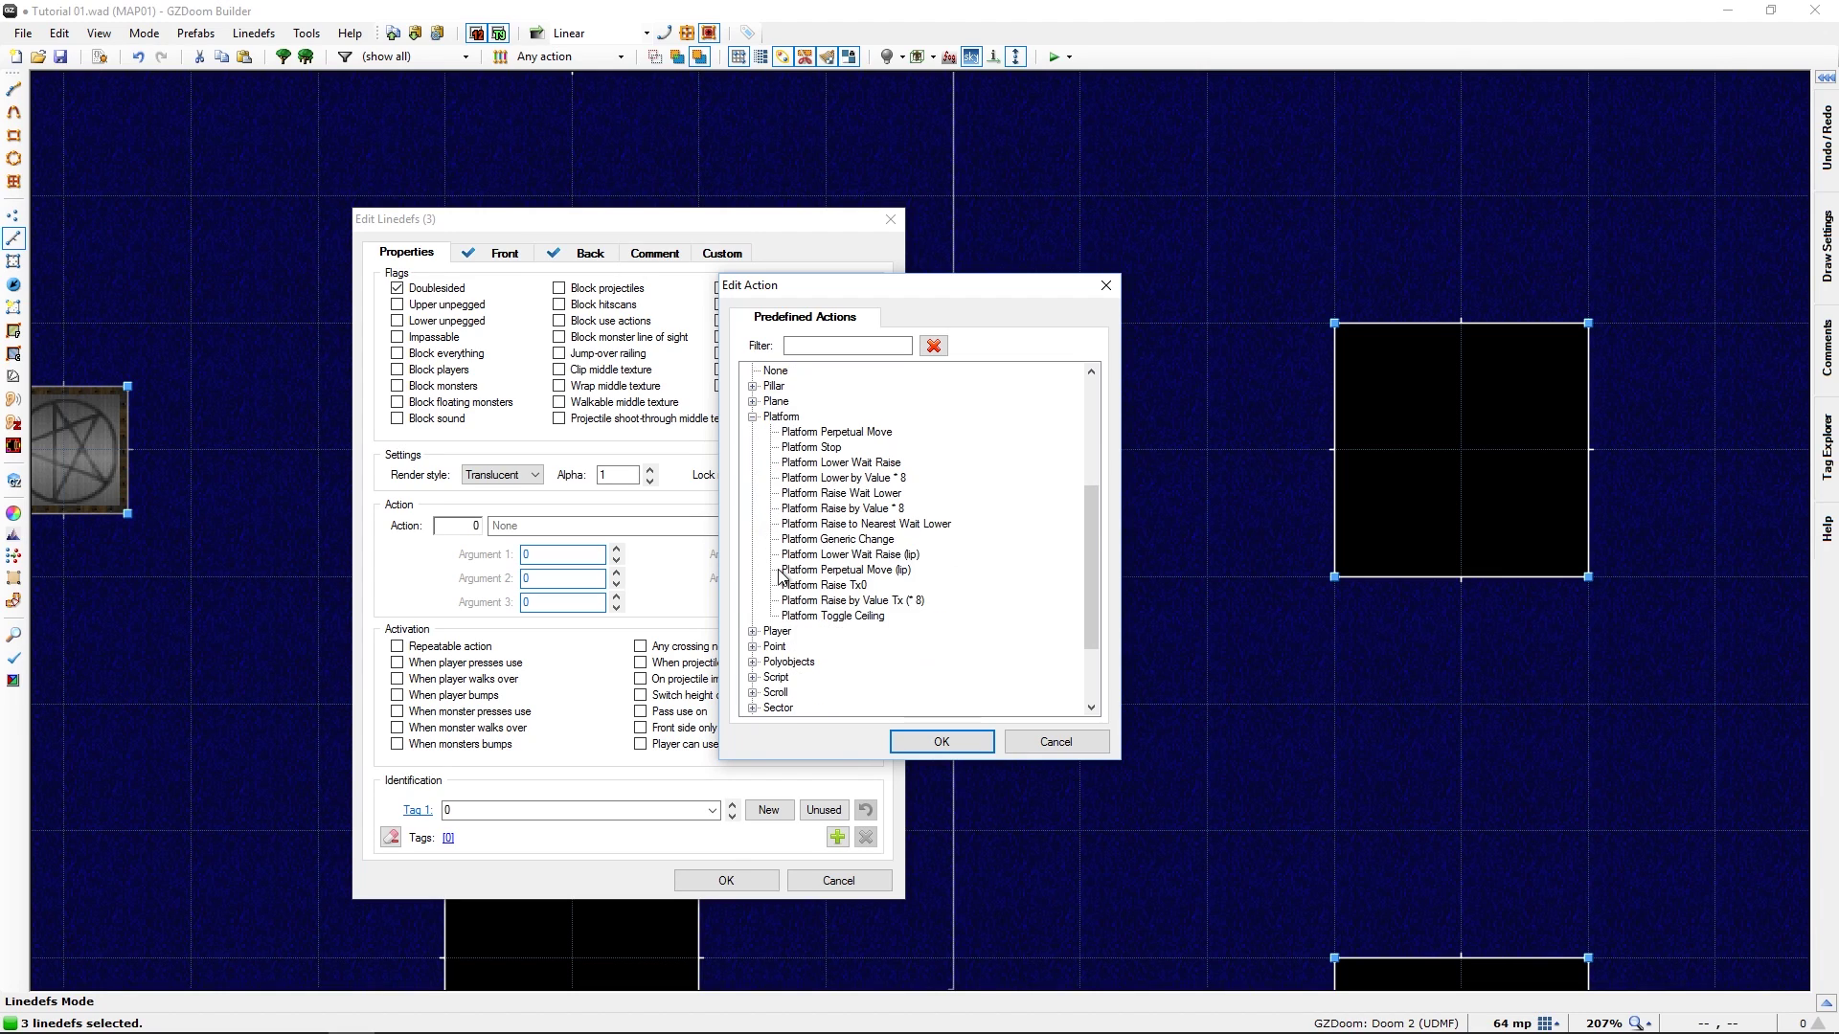
{"action": "scroll", "coordinate": [867, 625], "scroll_direction": "up", "scroll_amount": 1}
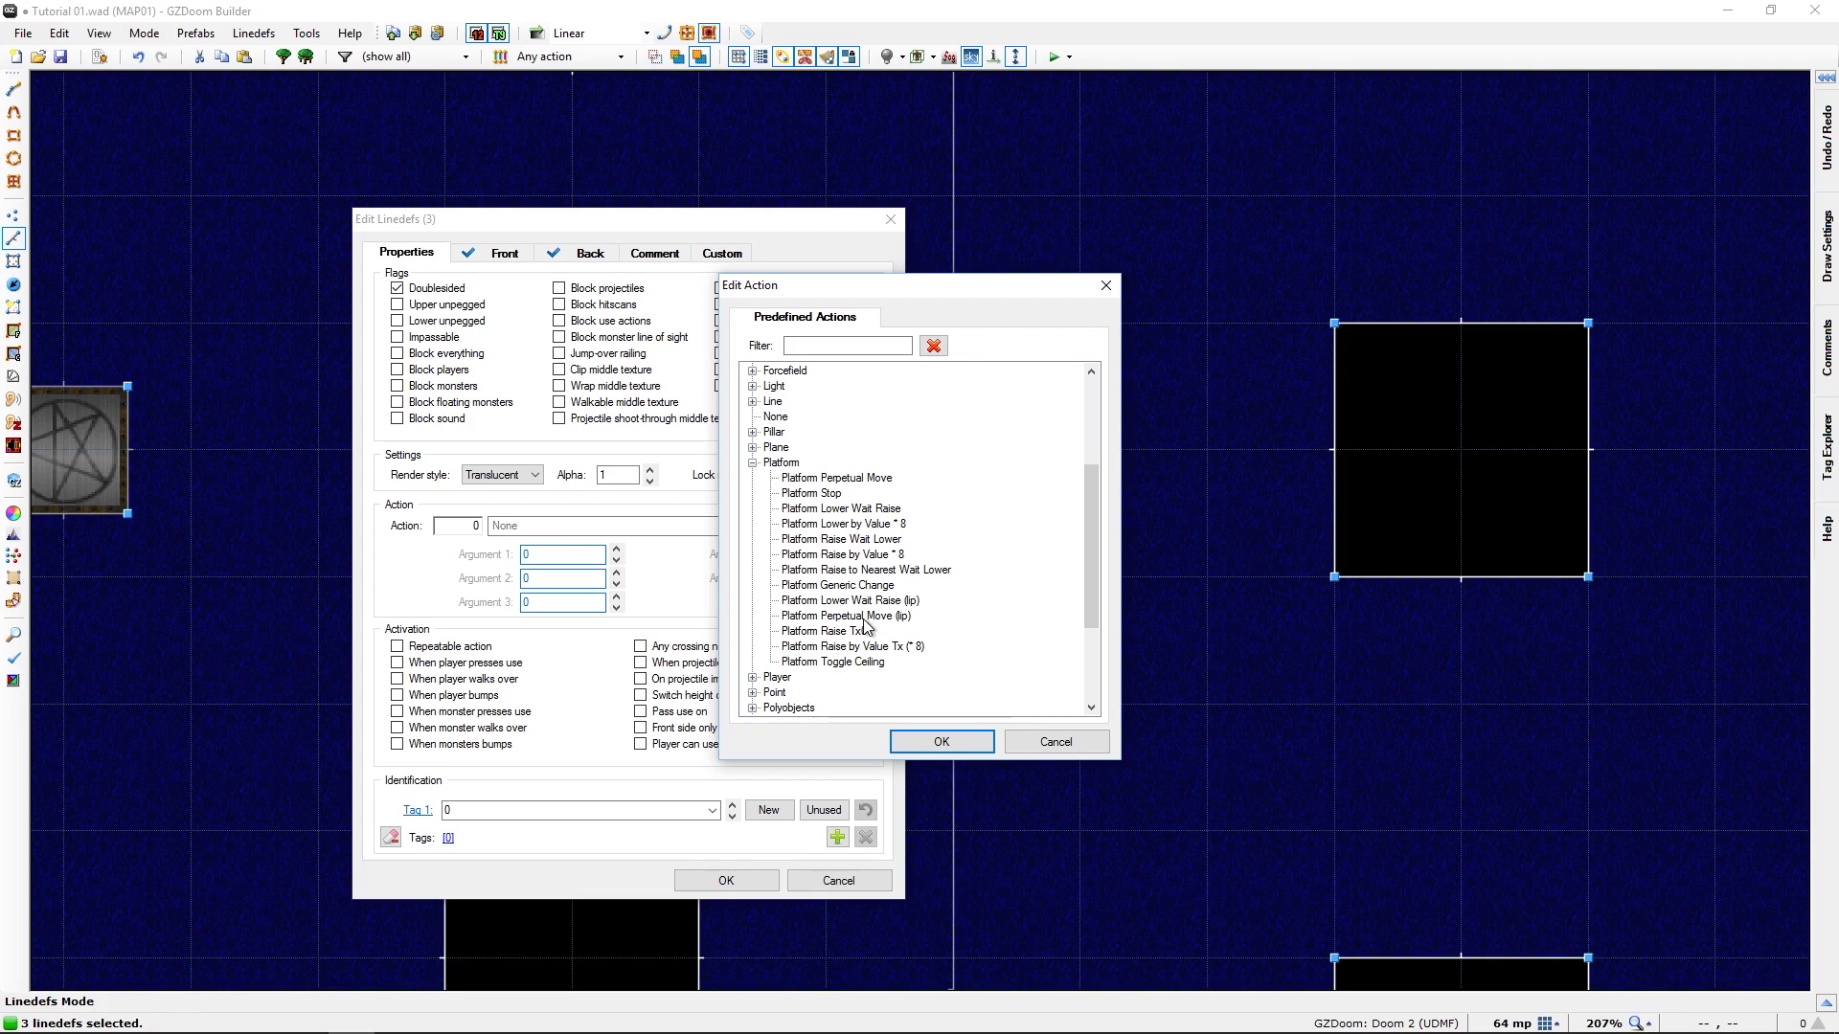
{"action": "left_click", "coordinate": [822, 511]}
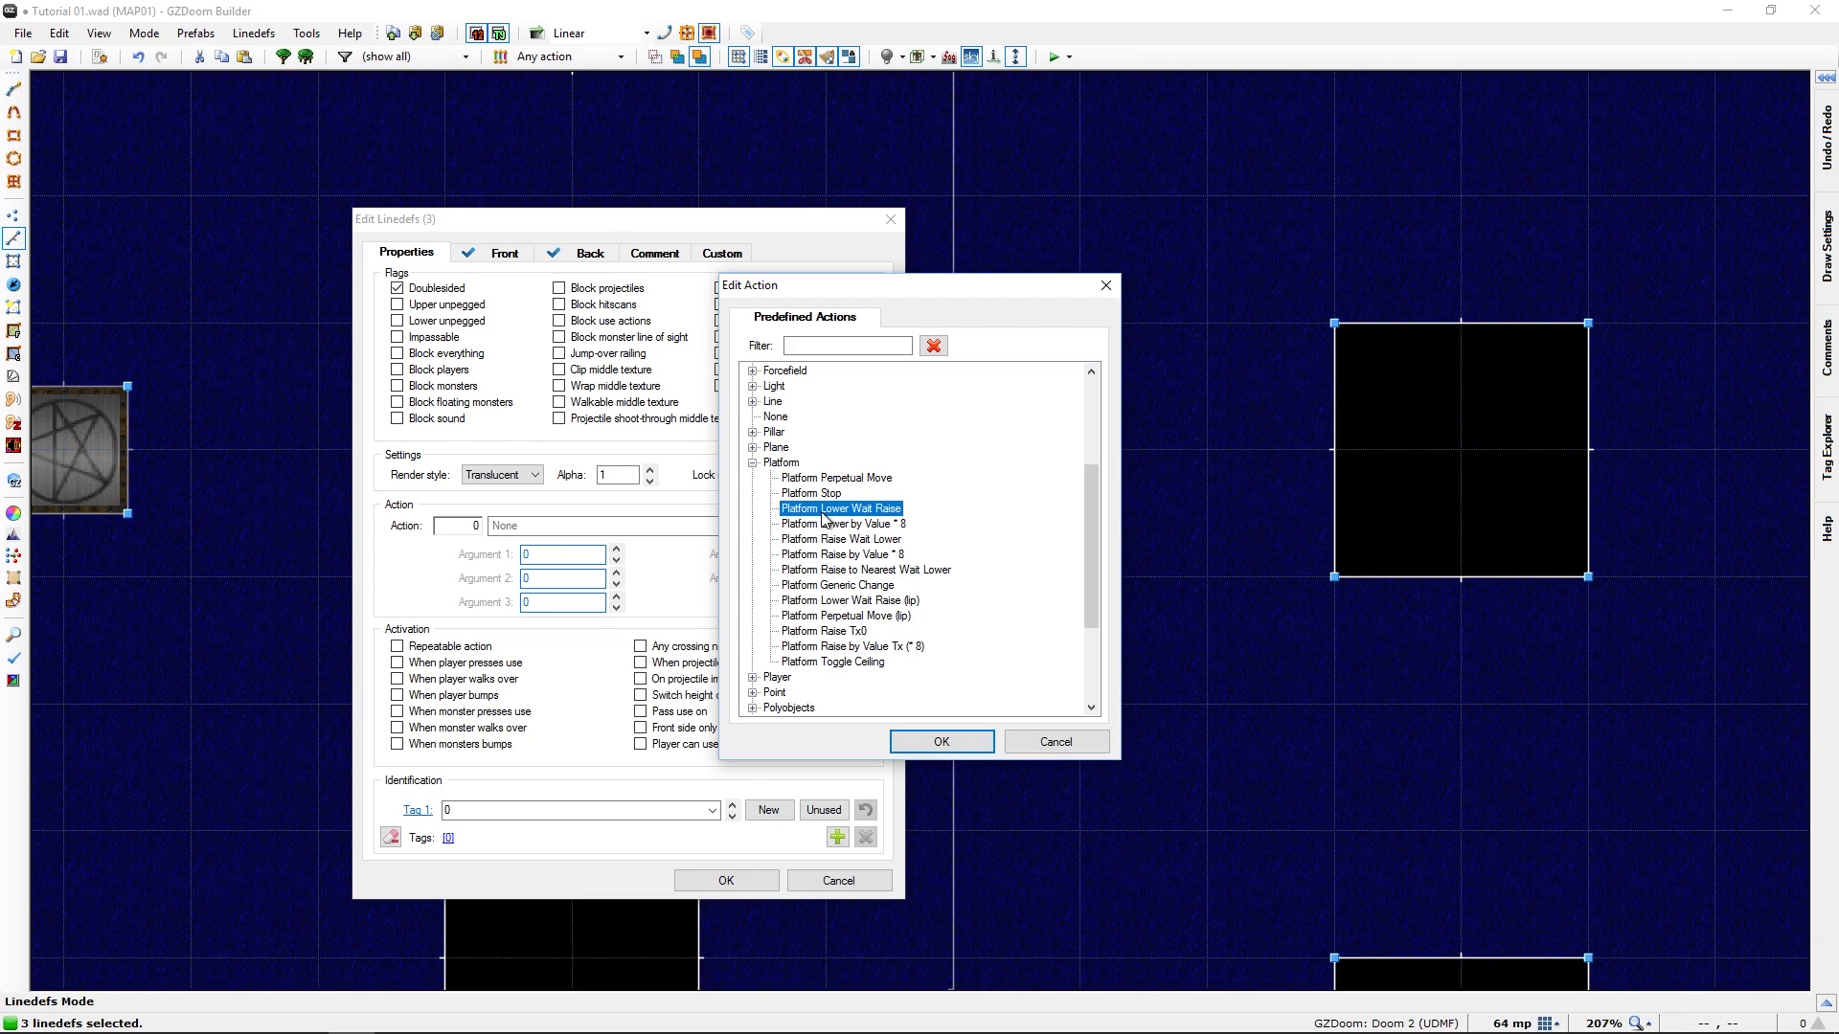
{"action": "left_click", "coordinate": [943, 743]}
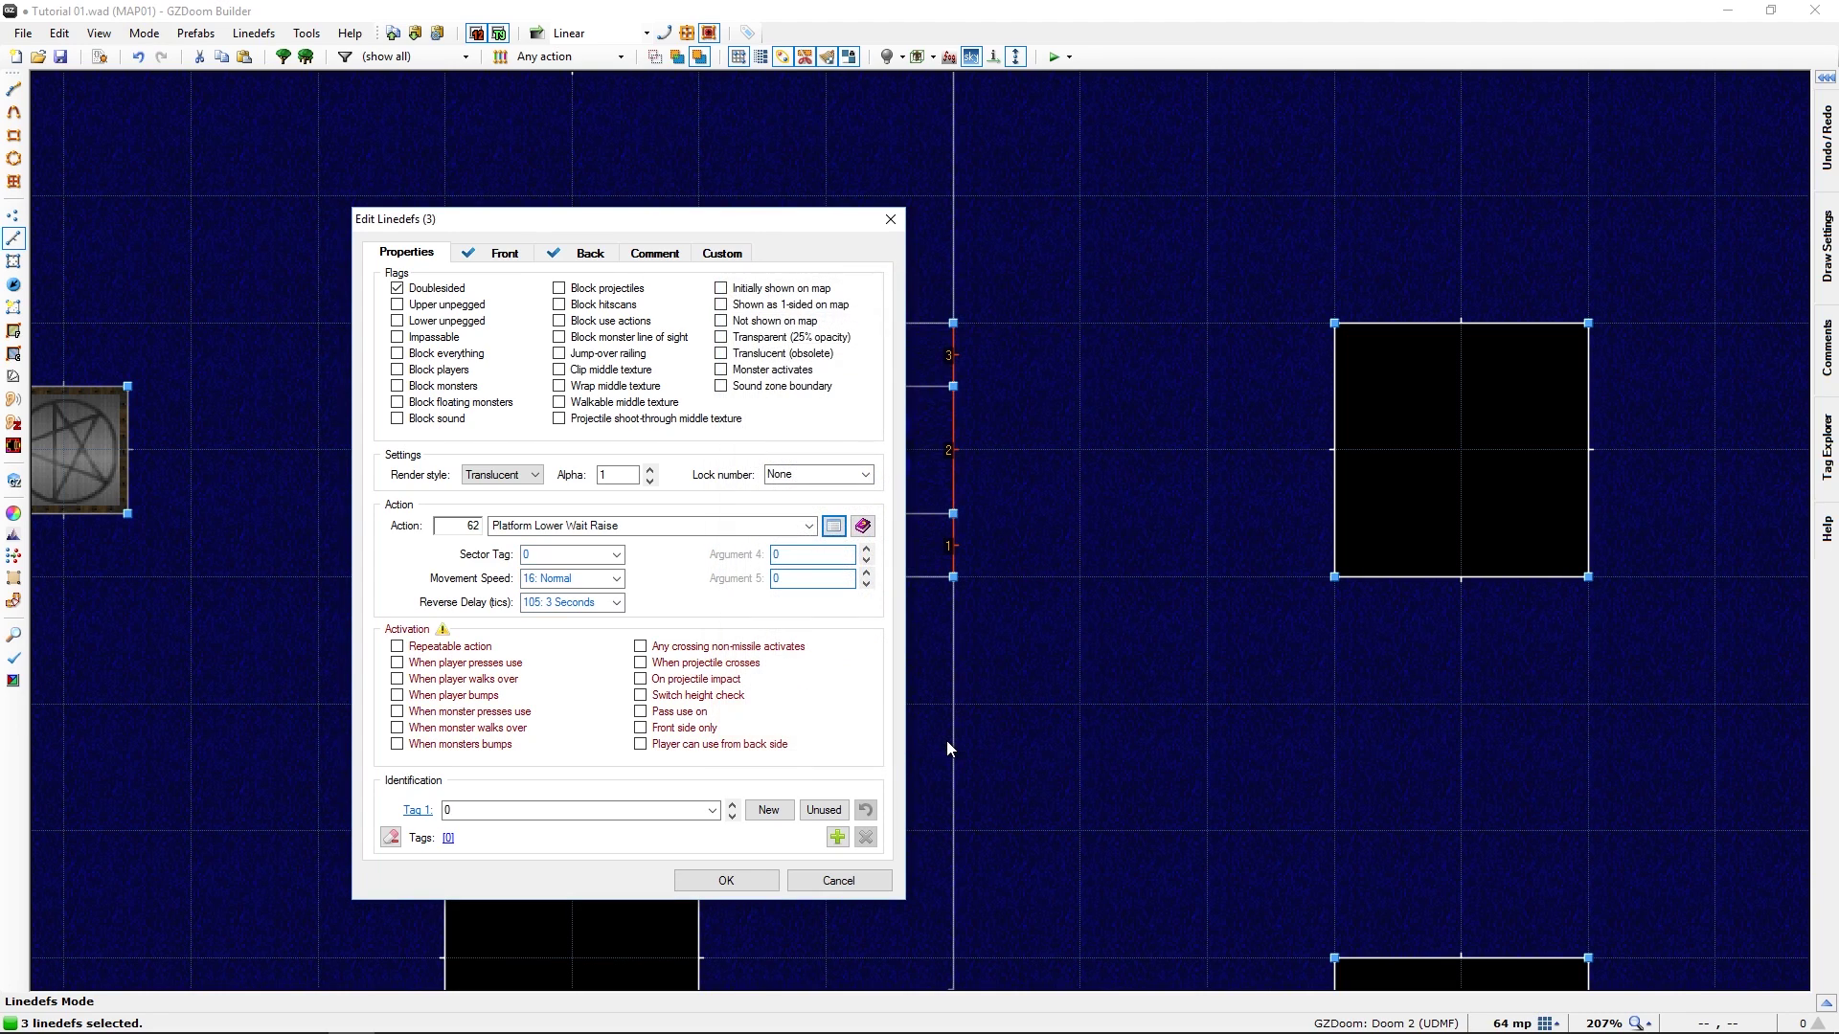
Target sector tag 3 and make the action repeatable, triggered when the player presses use, from the front side only
{"action": "left_click", "coordinate": [525, 556]}
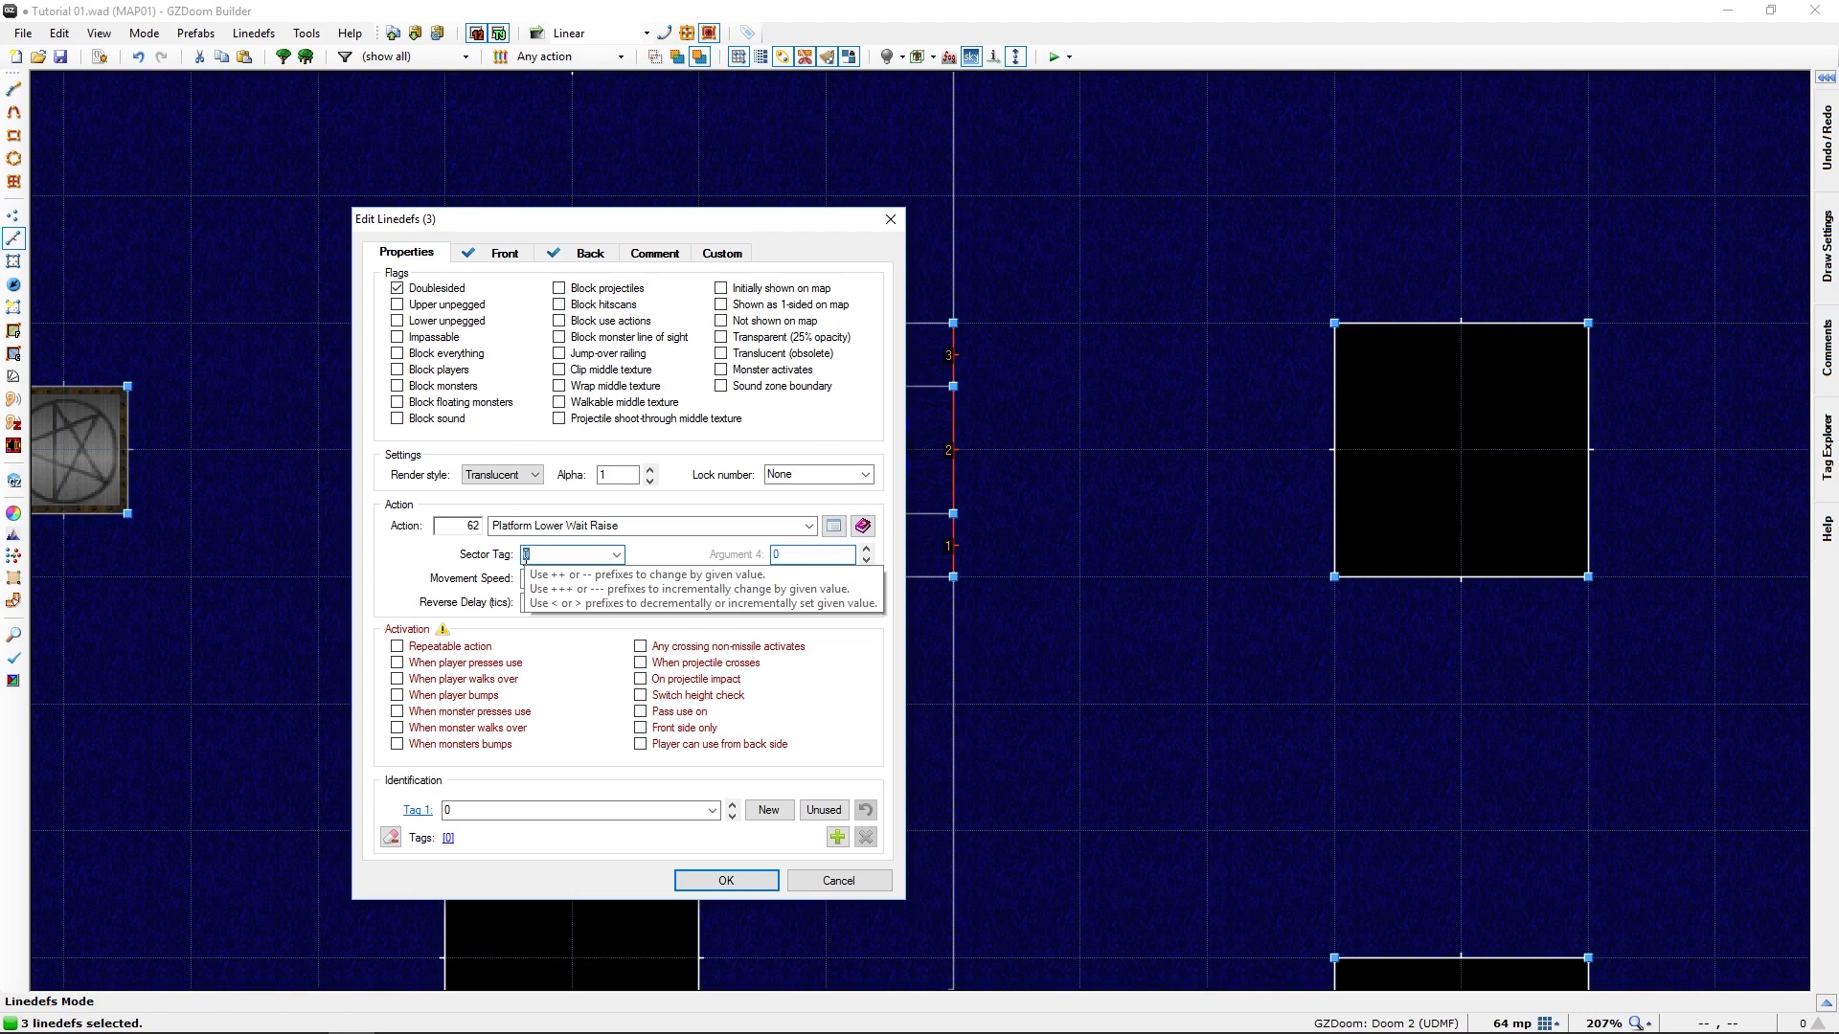
{"action": "type", "text": "3"}
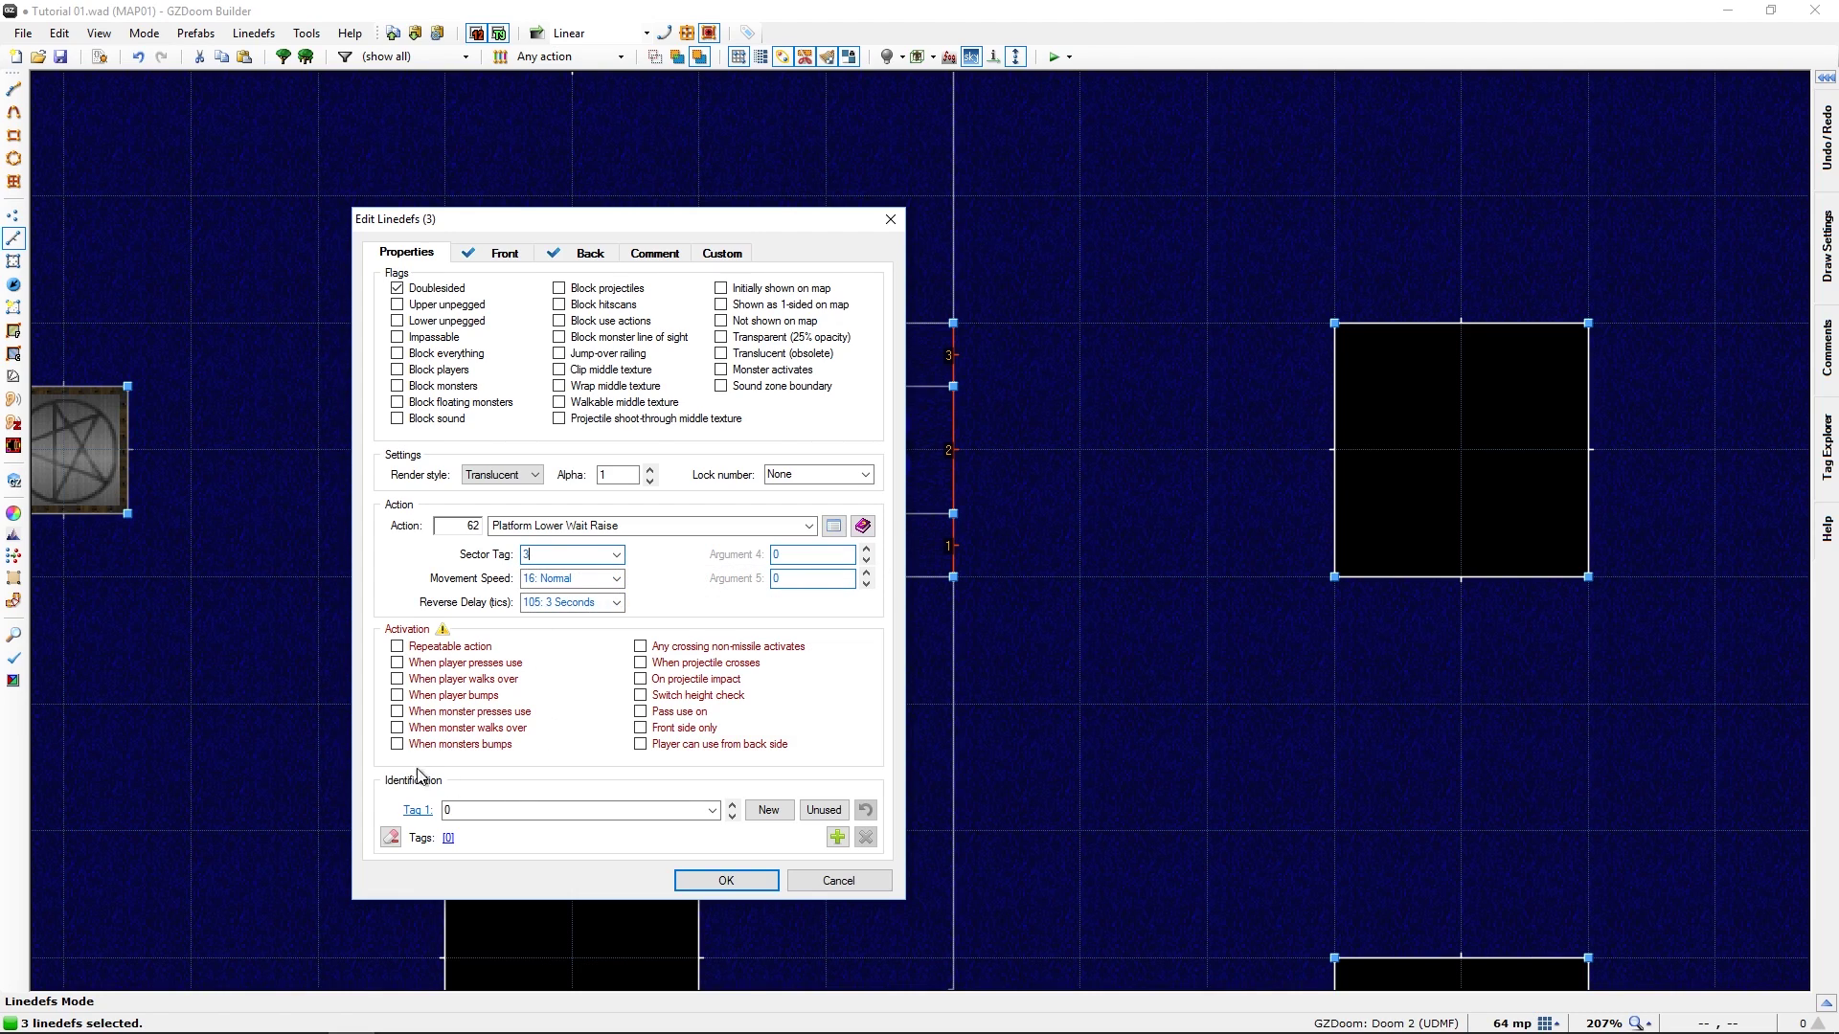
{"action": "left_click", "coordinate": [397, 647]}
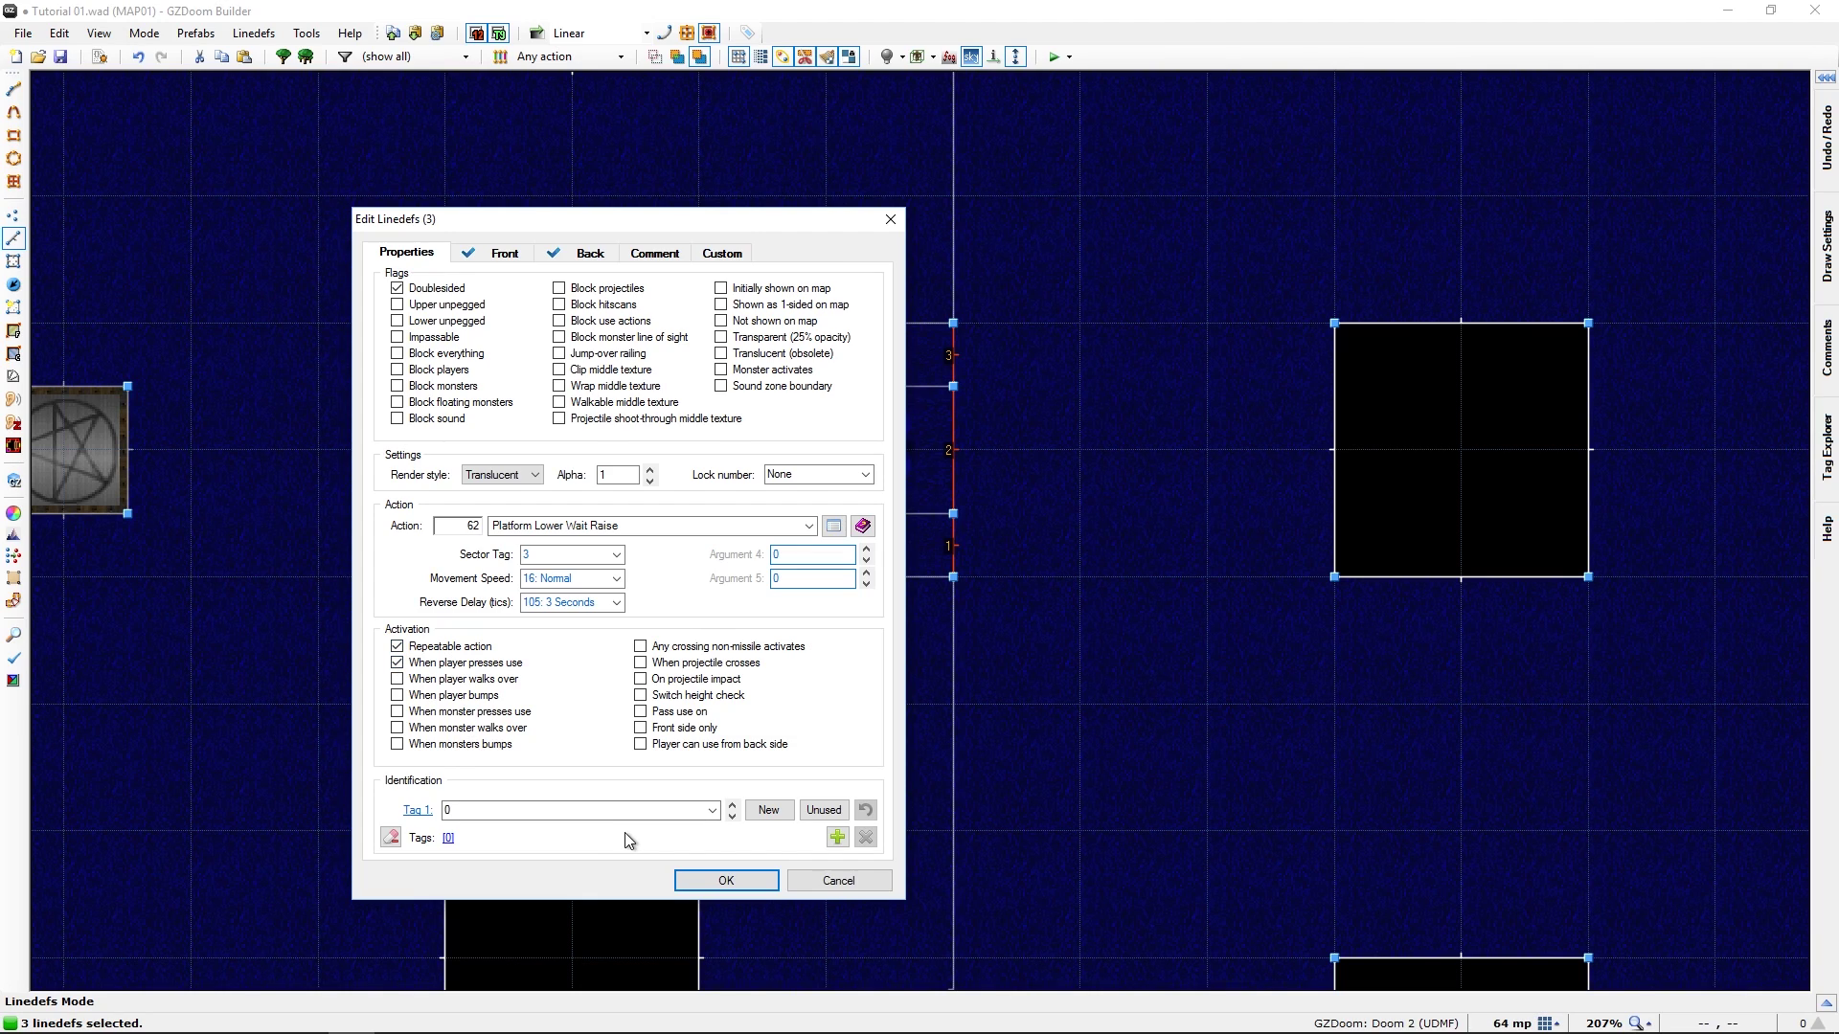
{"action": "left_click", "coordinate": [638, 731]}
{"action": "left_click", "coordinate": [726, 882]}
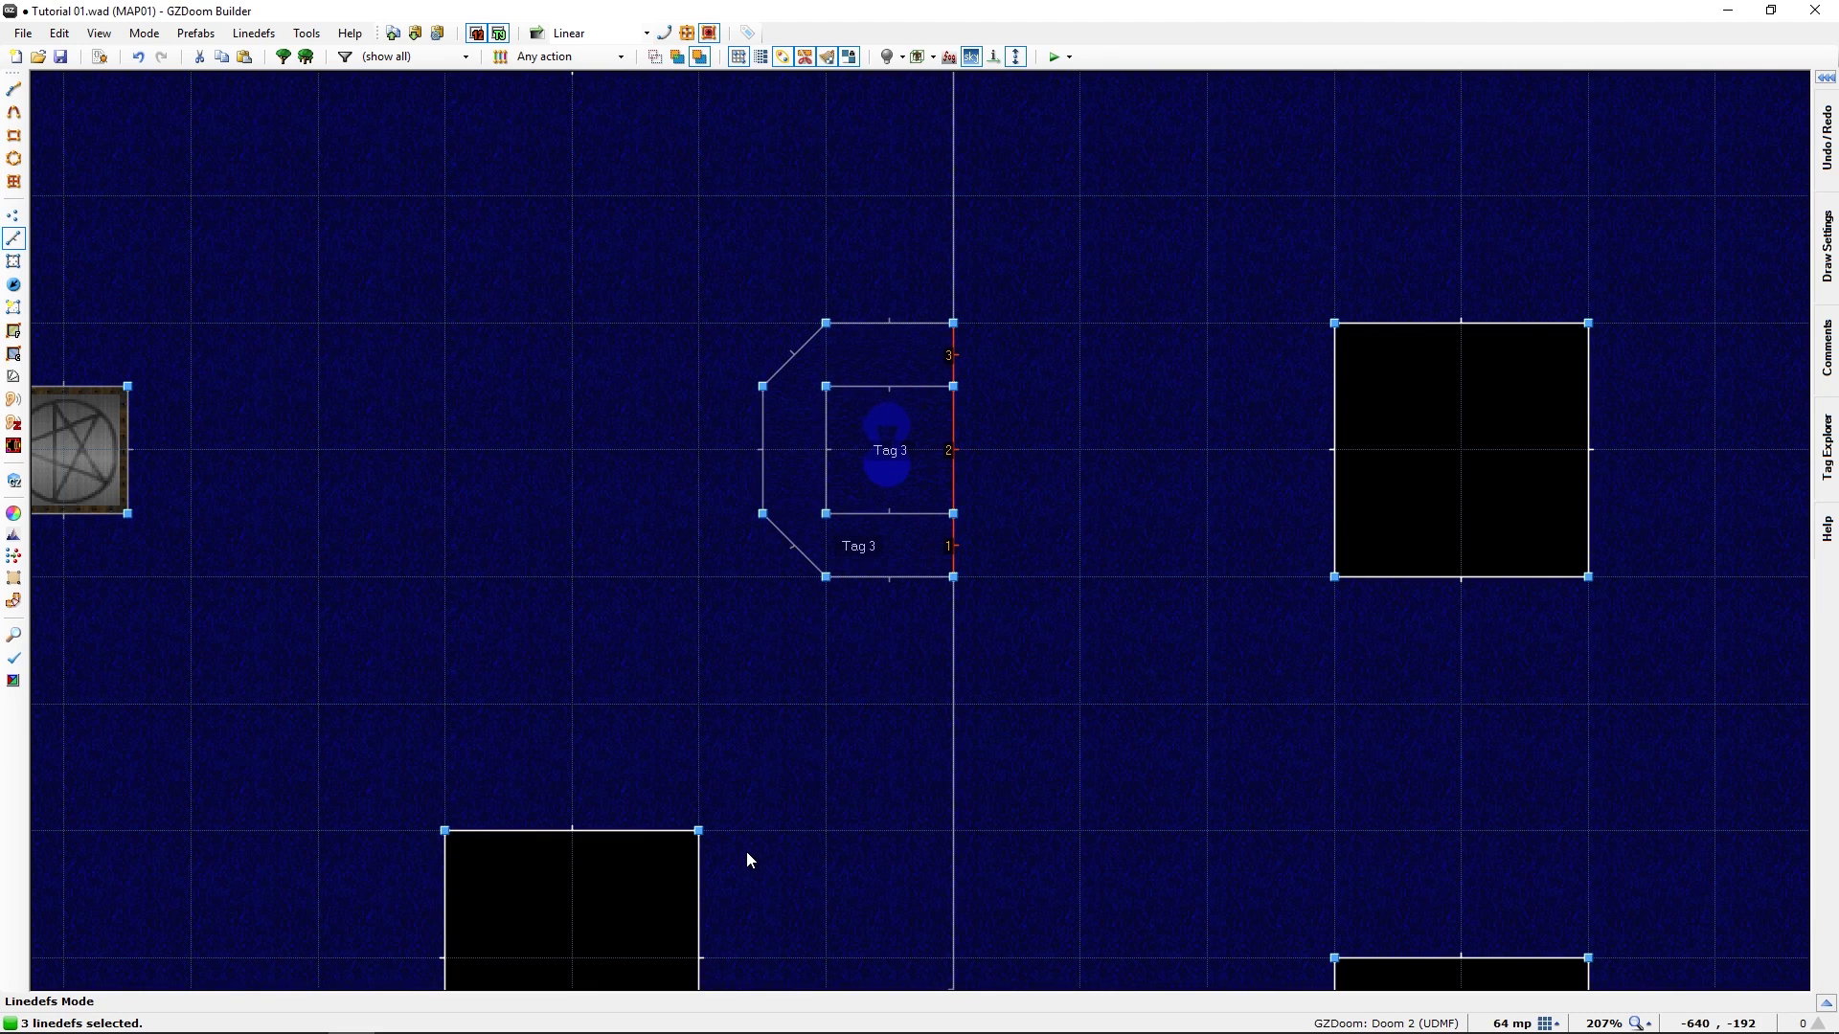
{"action": "left_click", "coordinate": [747, 852]}
Inspect the lift's front face and top surface in 3D visual mode and return to the 2D map
{"action": "key", "text": "q"}
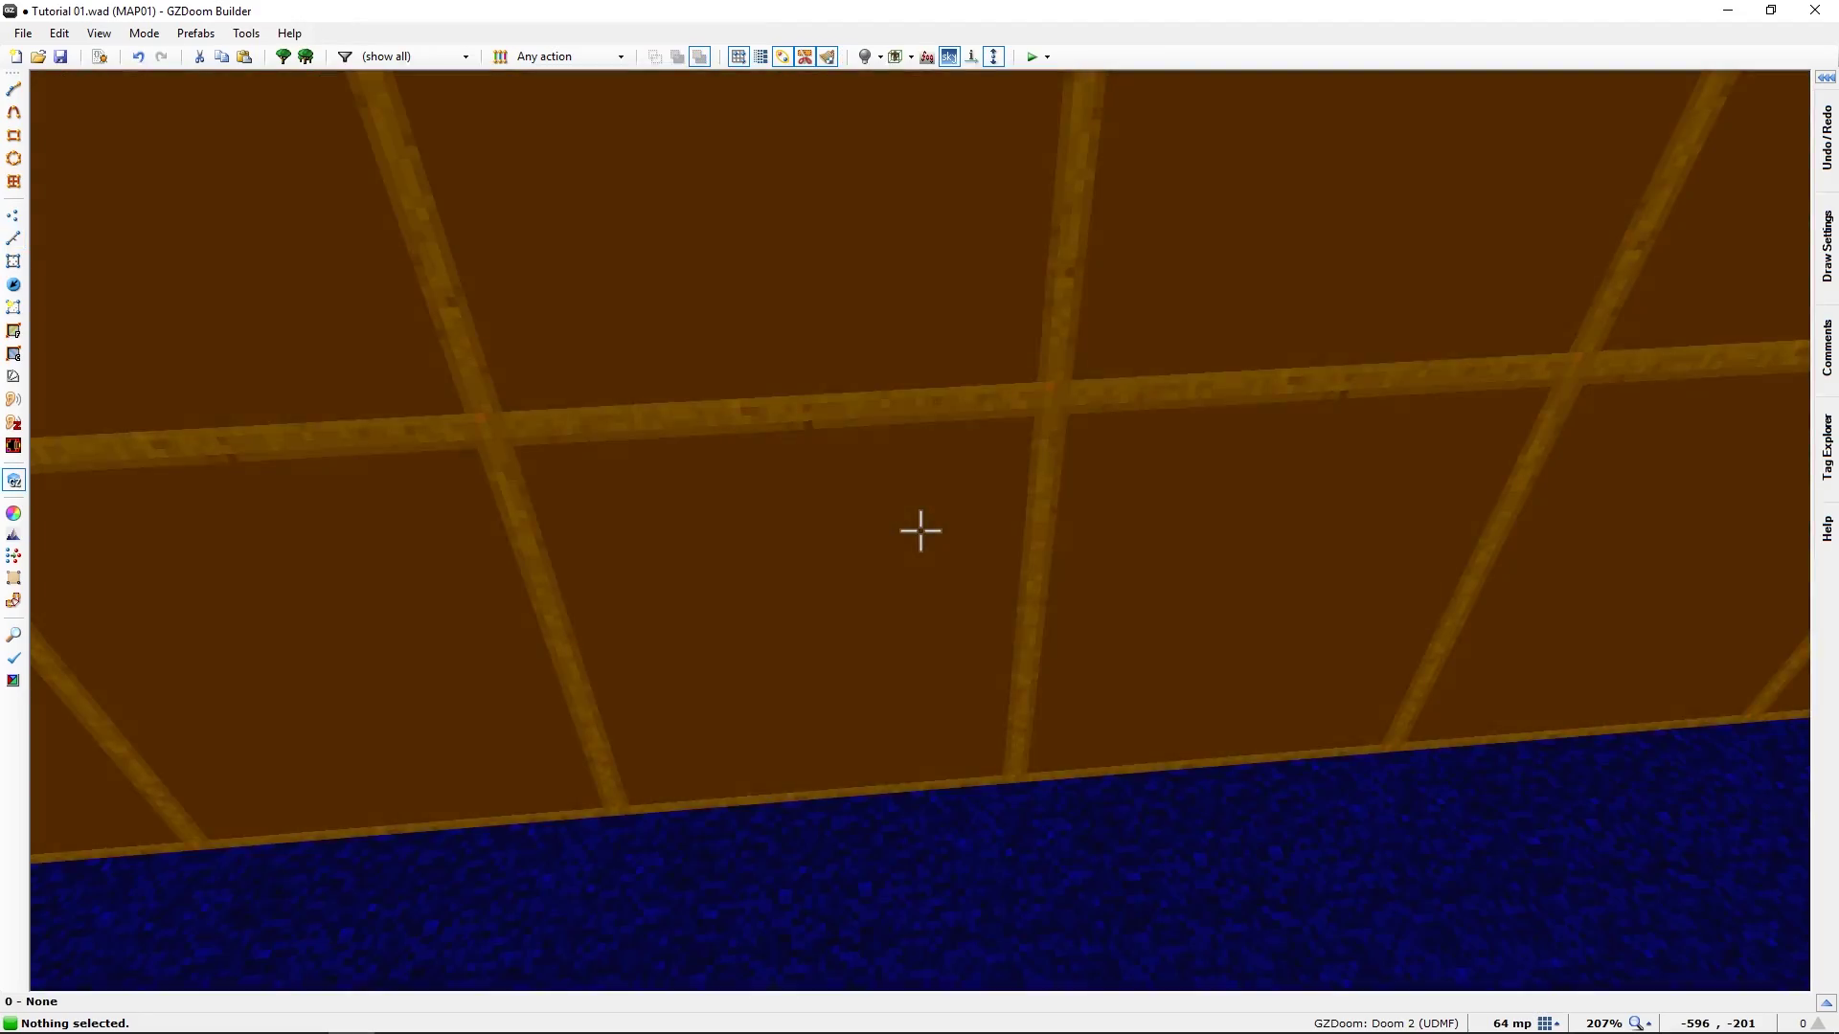
{"action": "key", "text": "d"}
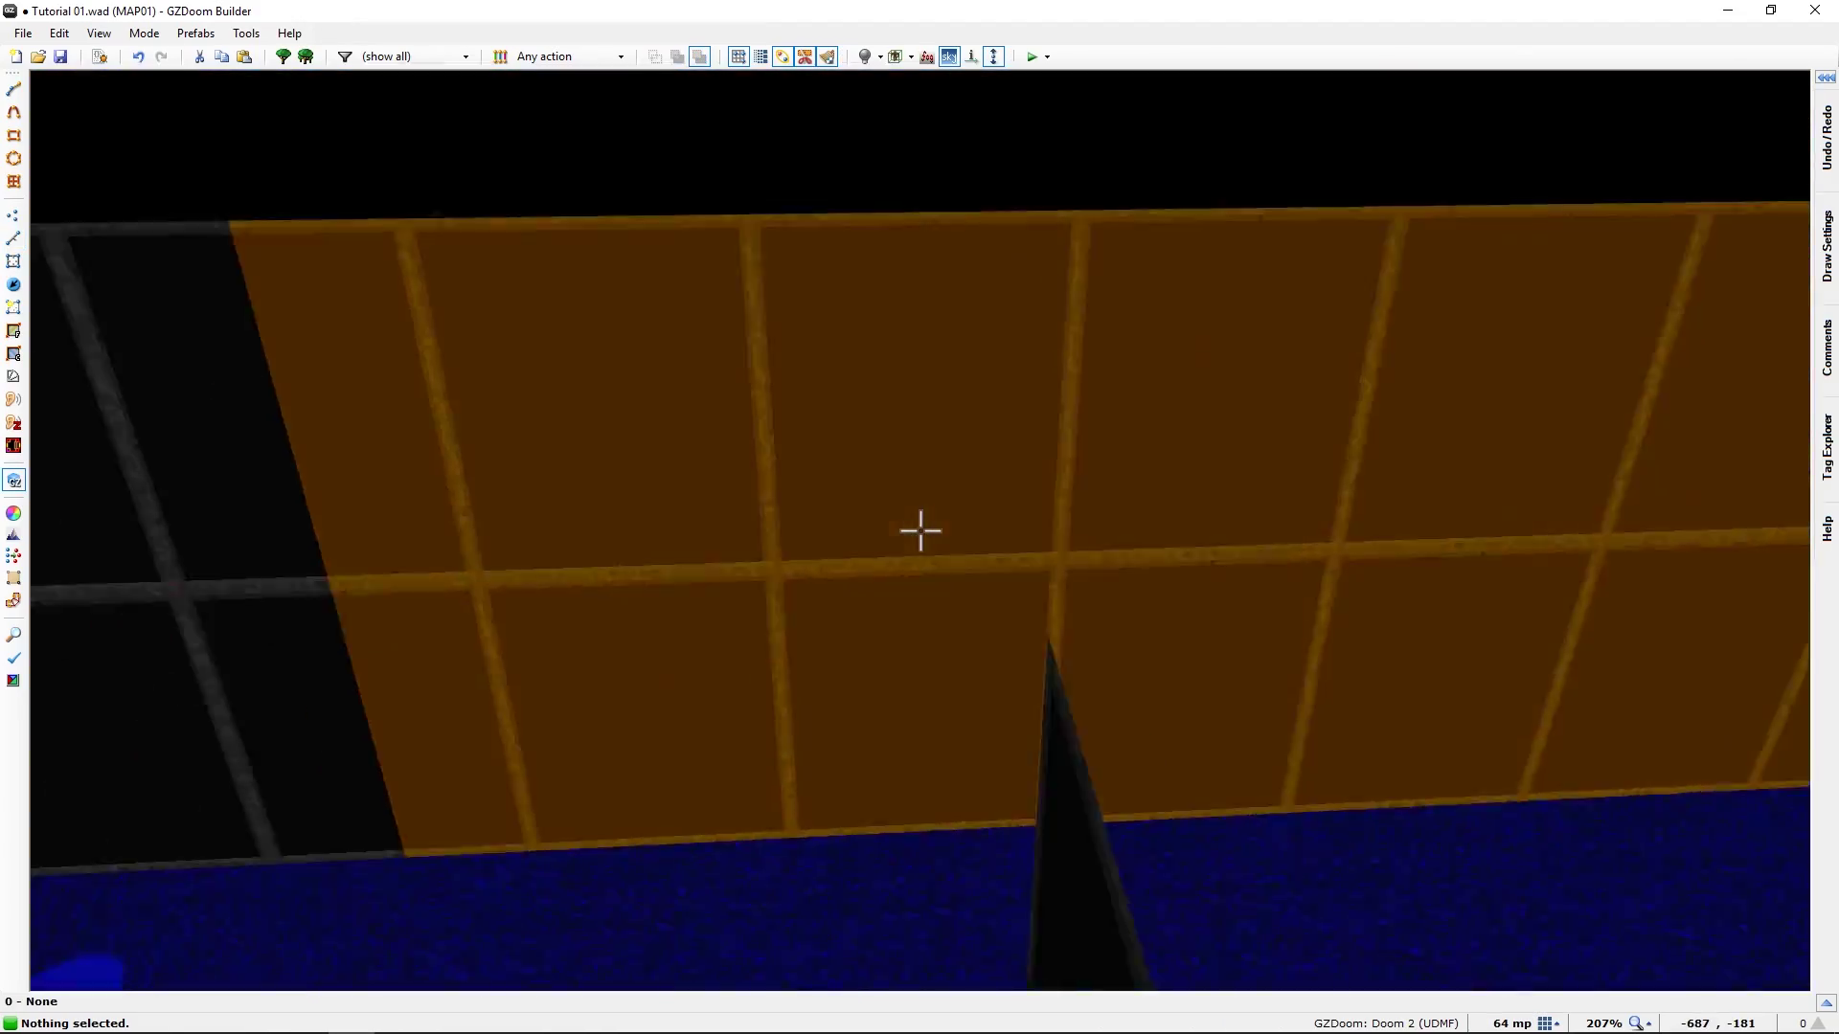
{"action": "key", "text": "d"}
{"action": "key", "text": "f"}
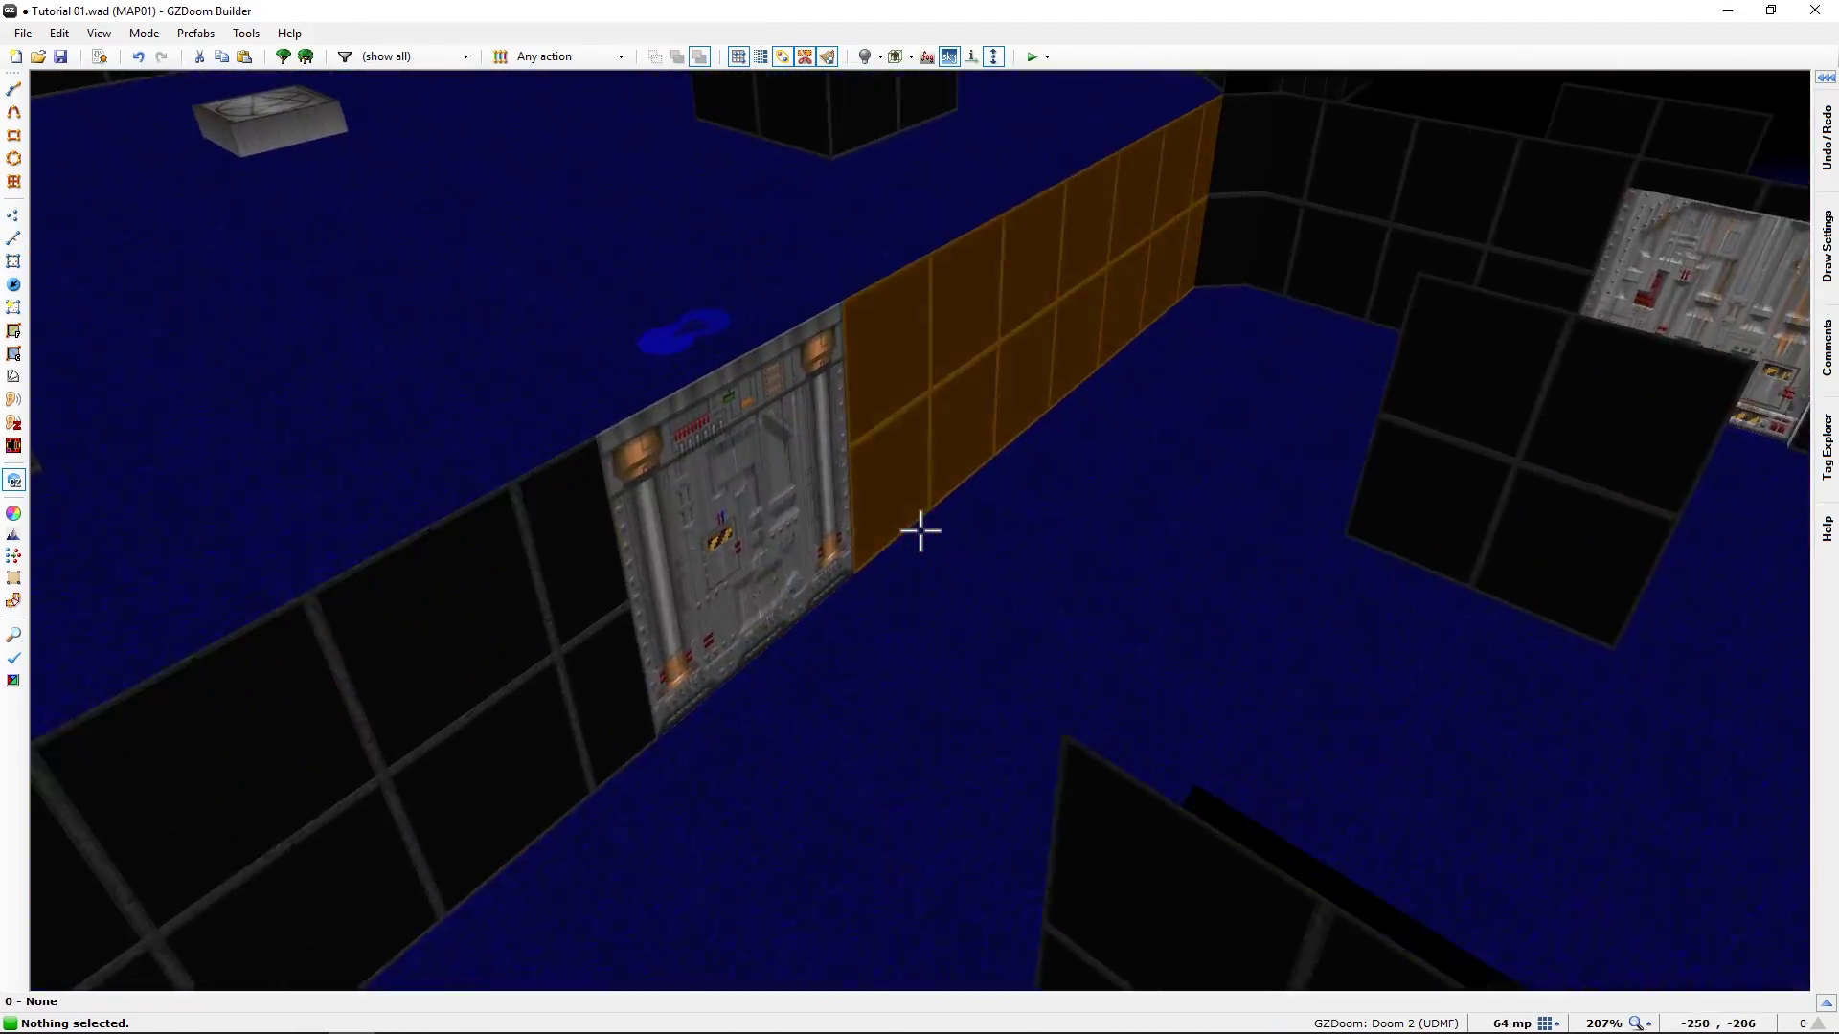
{"action": "key", "text": "s"}
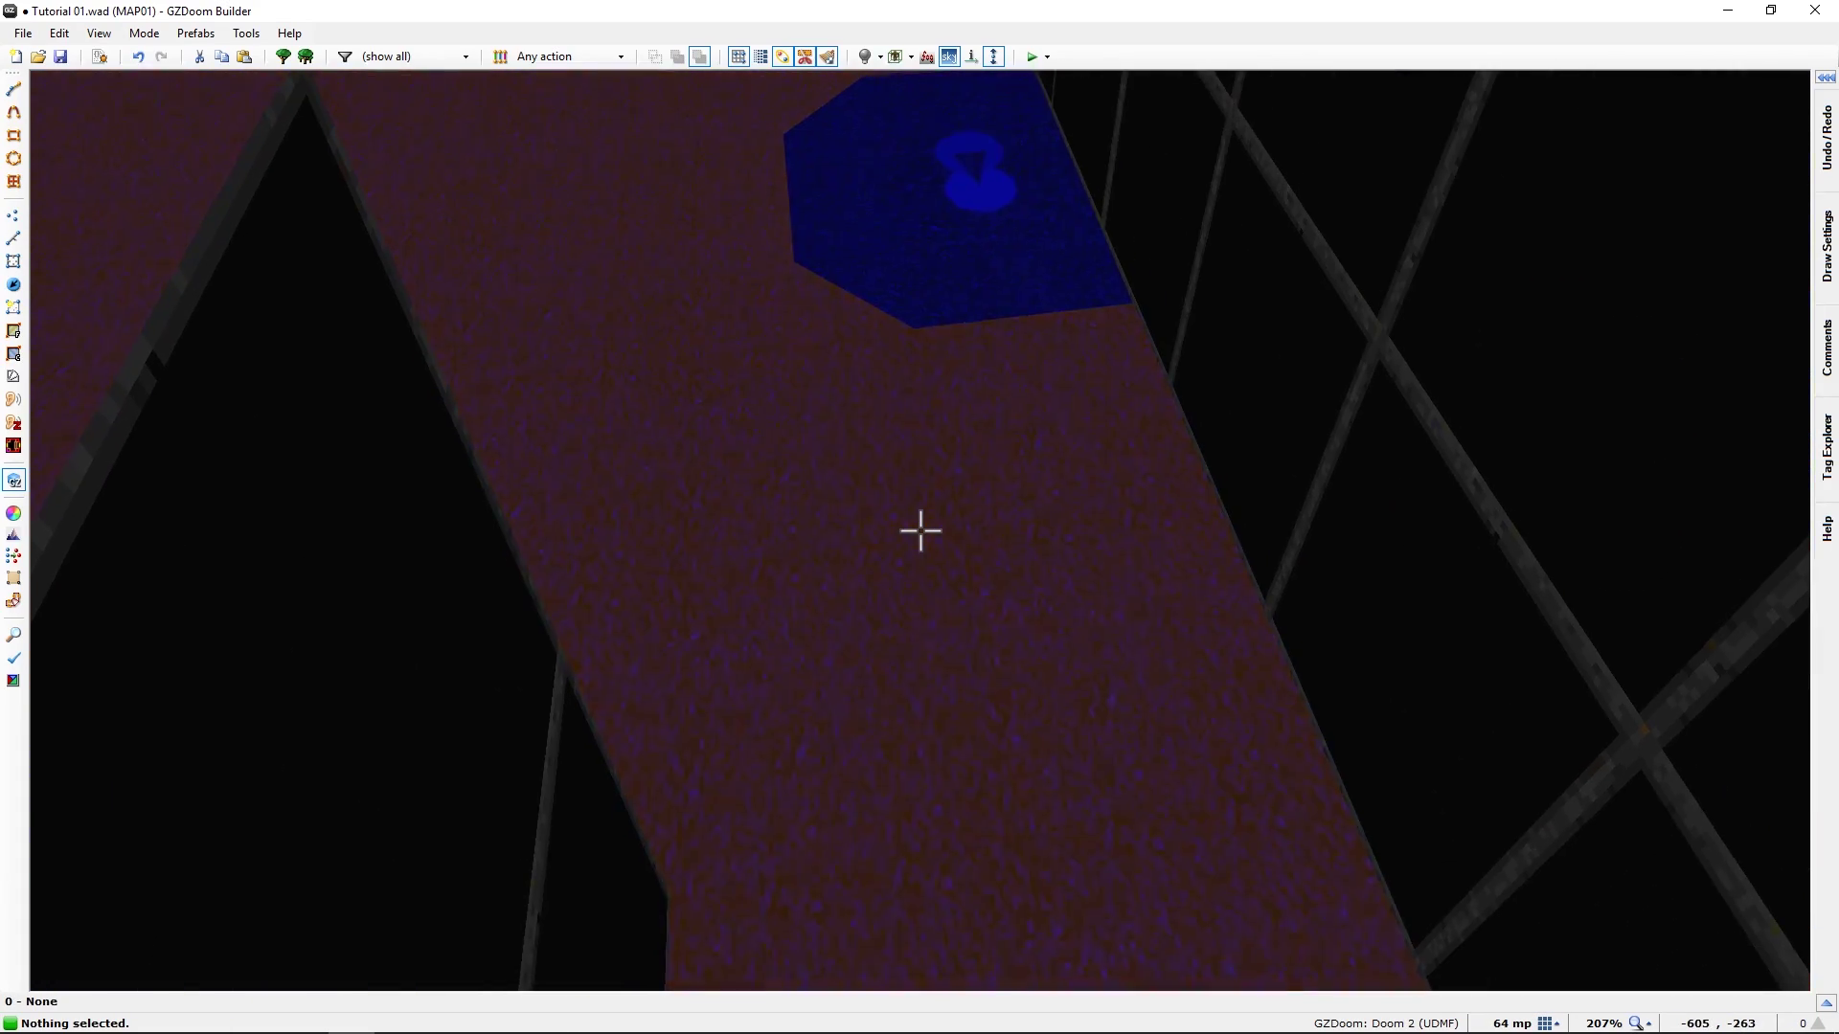
{"action": "key", "text": "s"}
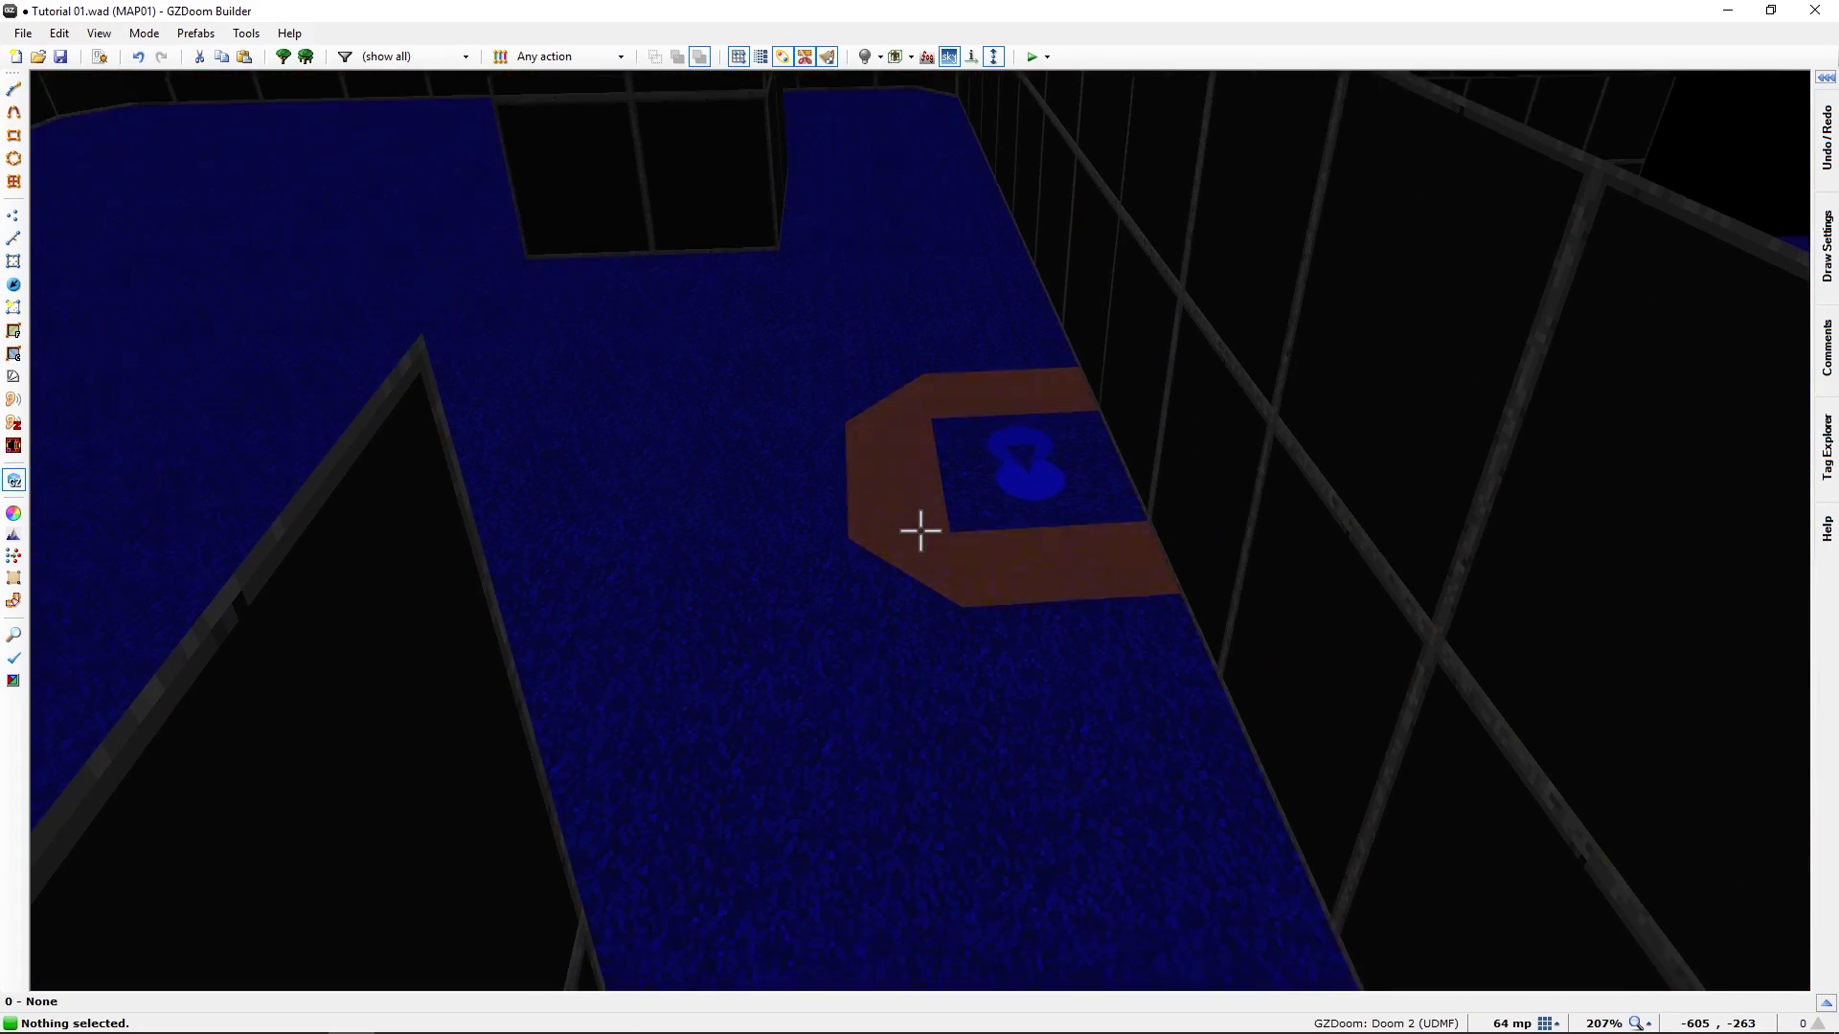
{"action": "key", "text": "e"}
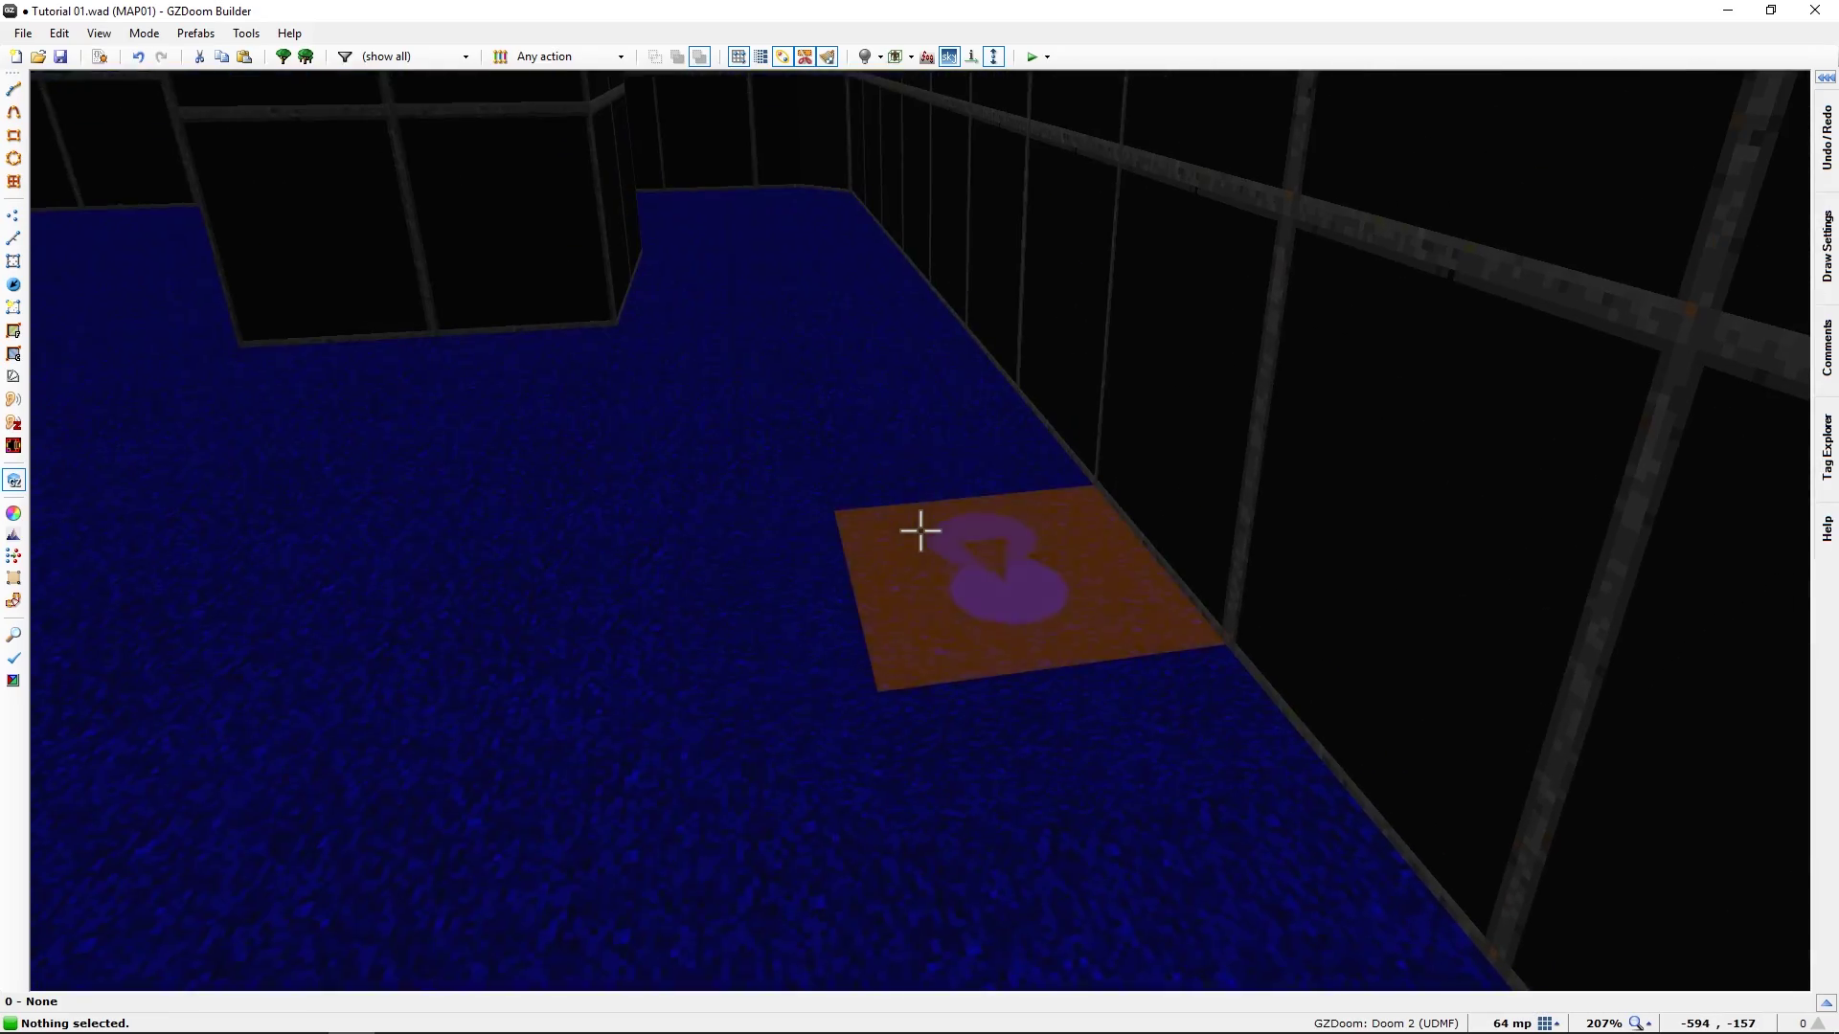
{"action": "key", "text": "w"}
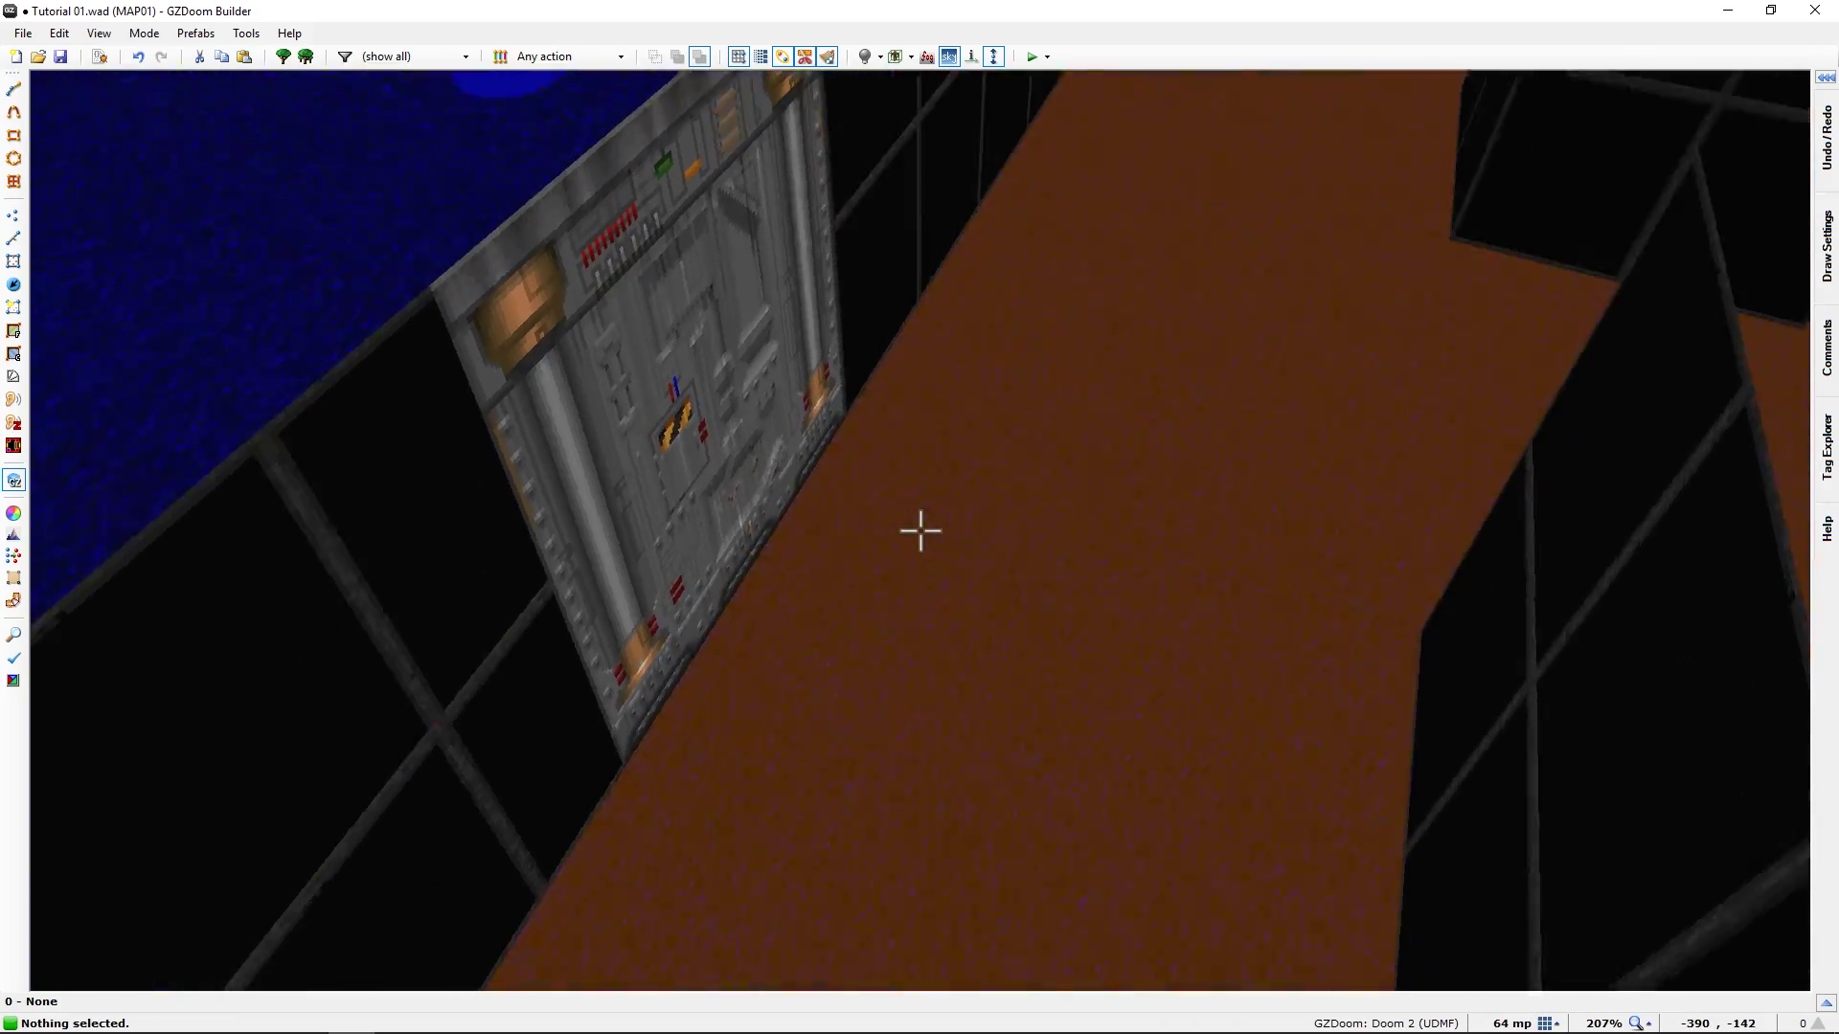
{"action": "key", "text": "w"}
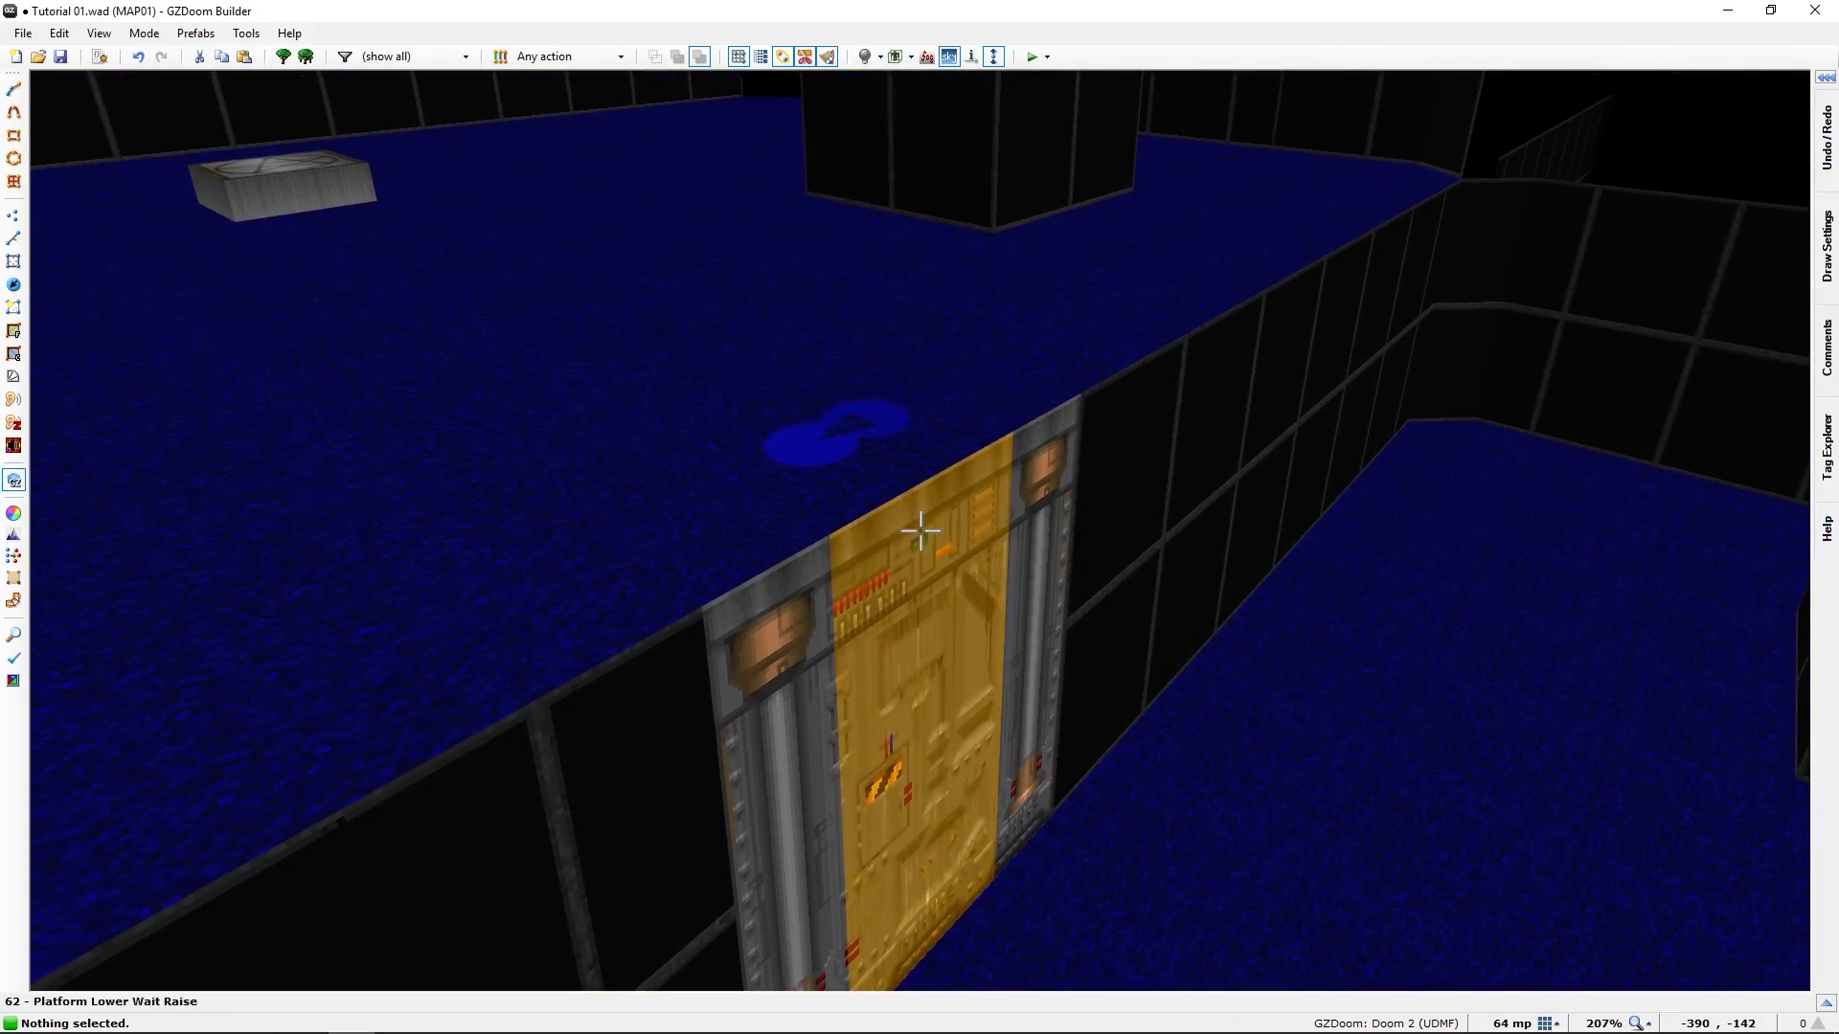
{"action": "key", "text": "s"}
{"action": "key", "text": "w"}
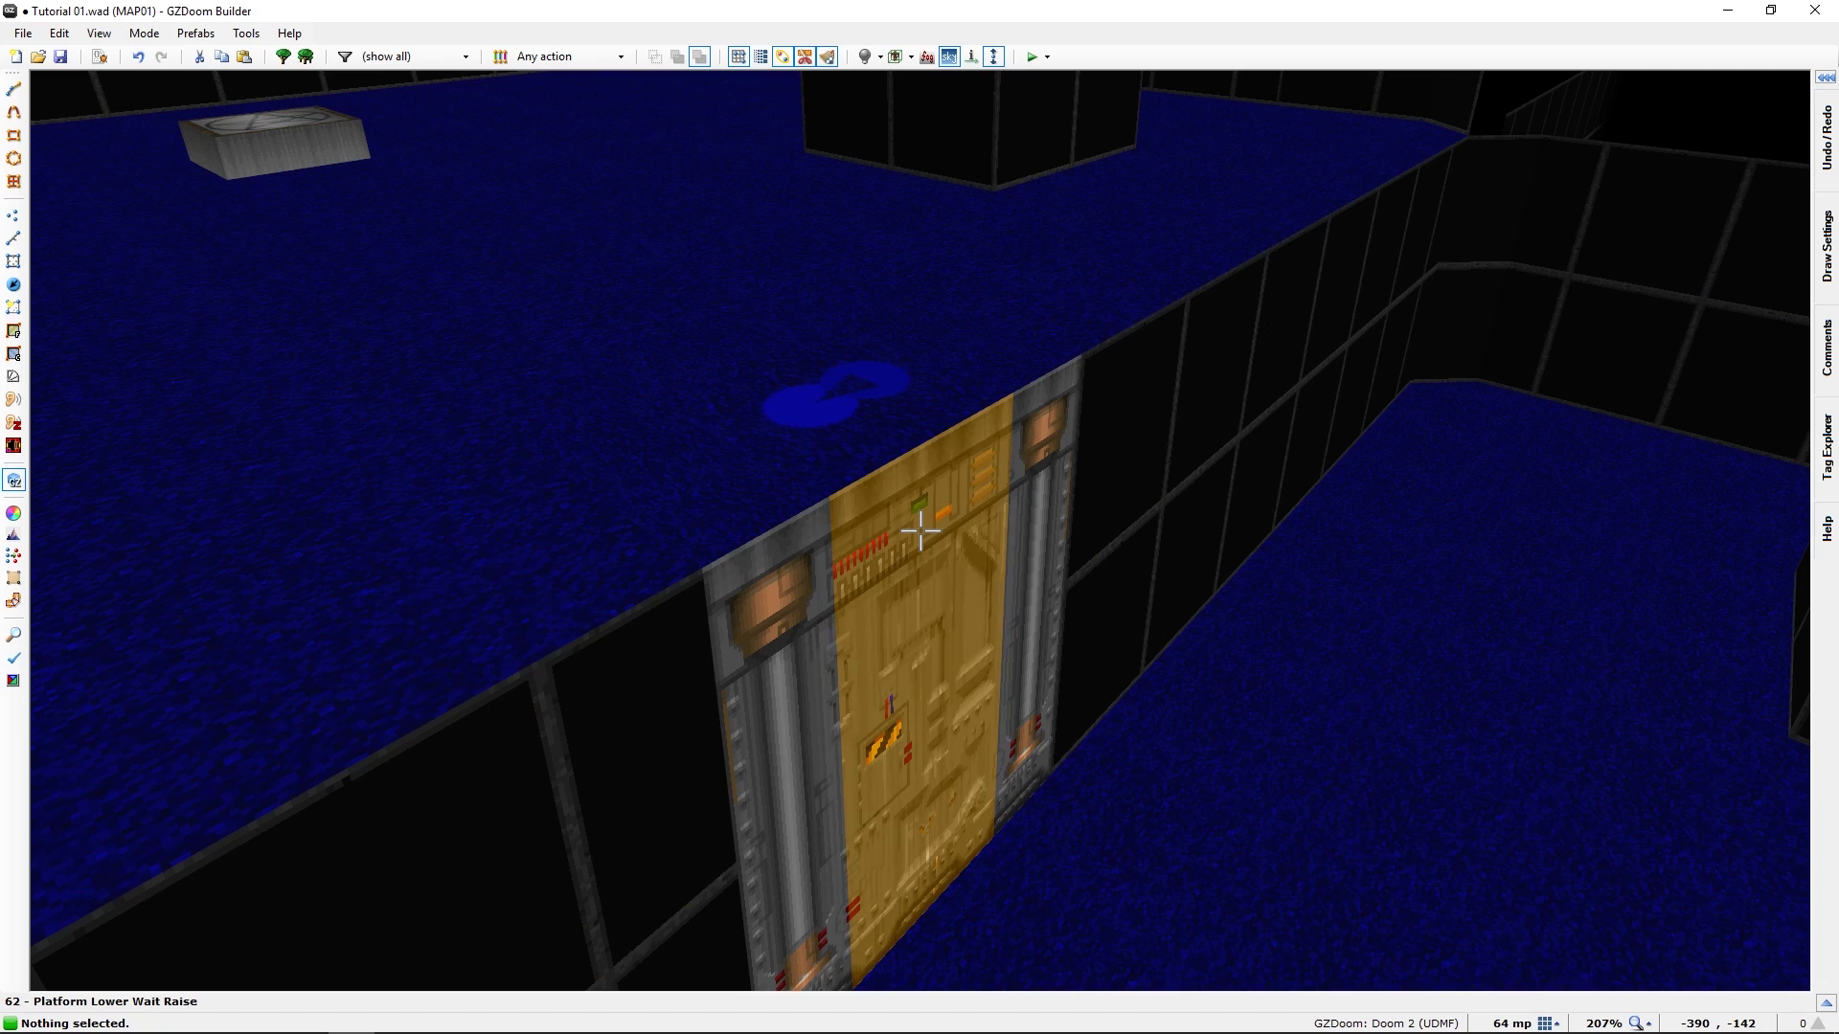
{"action": "key", "text": "w"}
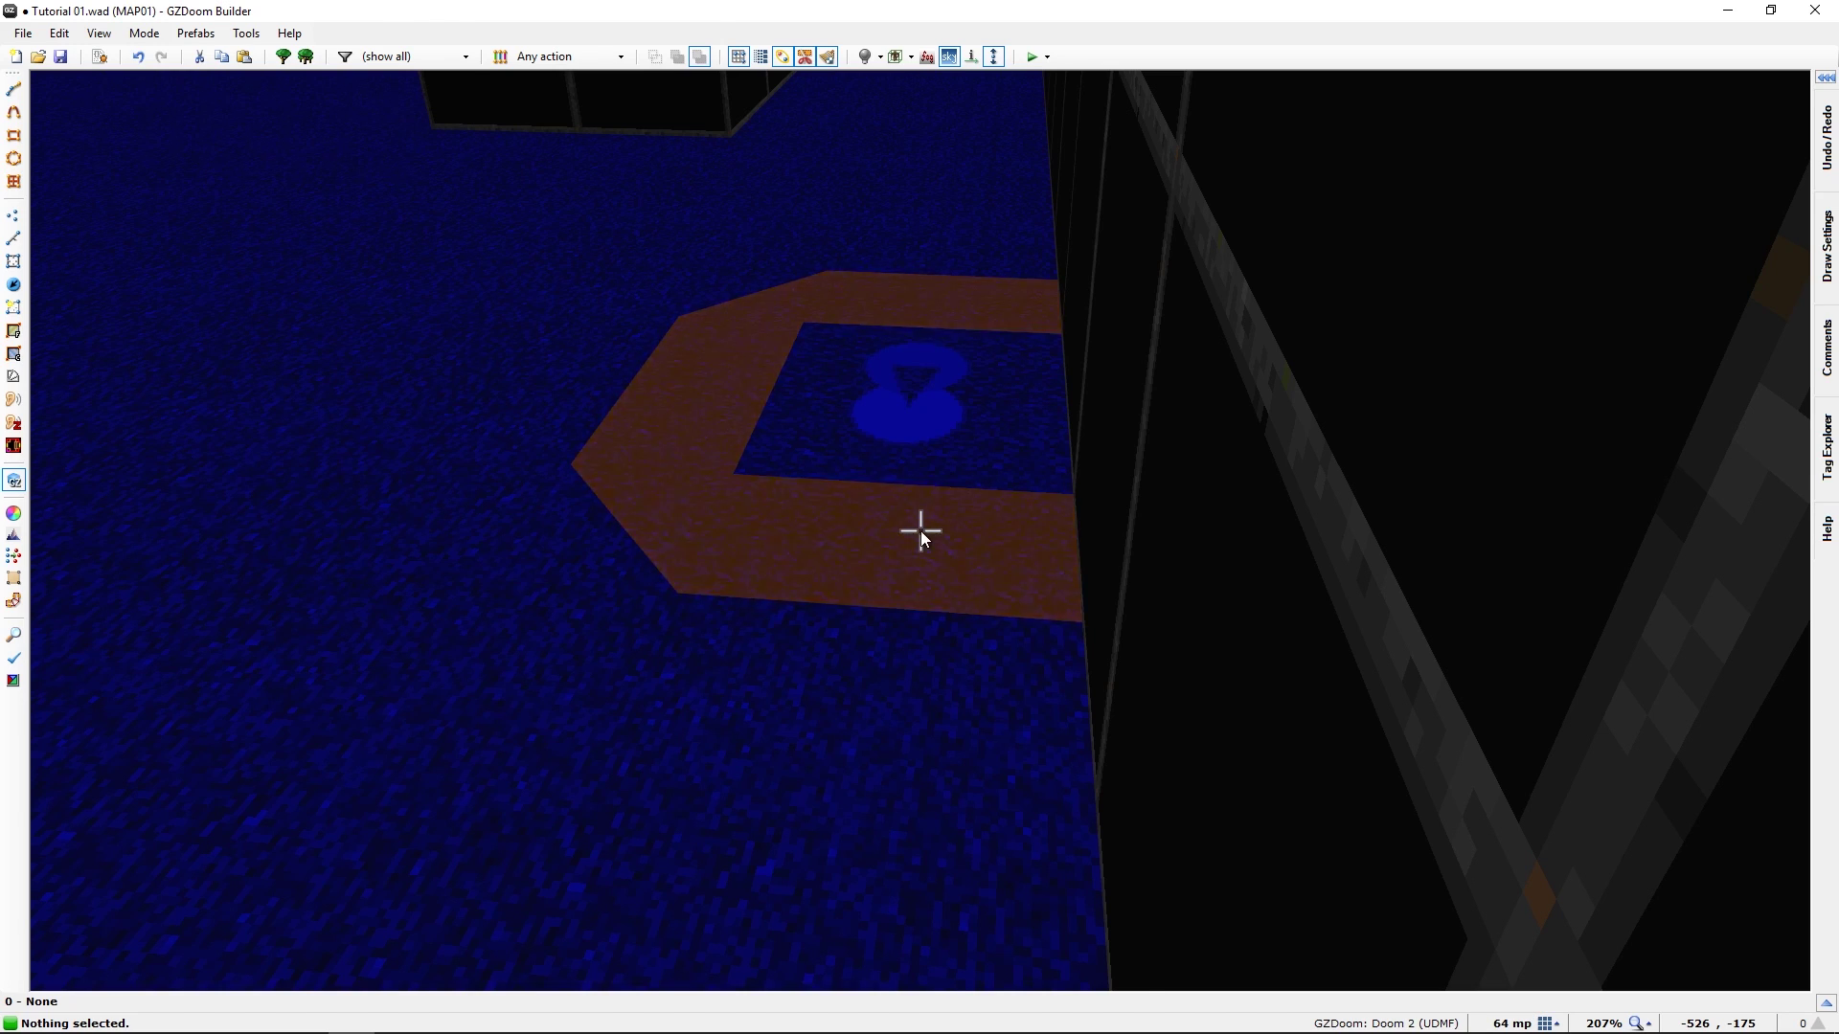
{"action": "key", "text": "w"}
{"action": "middle_click_drag", "start_coordinate": [780, 387], "coordinate": [795, 699]}
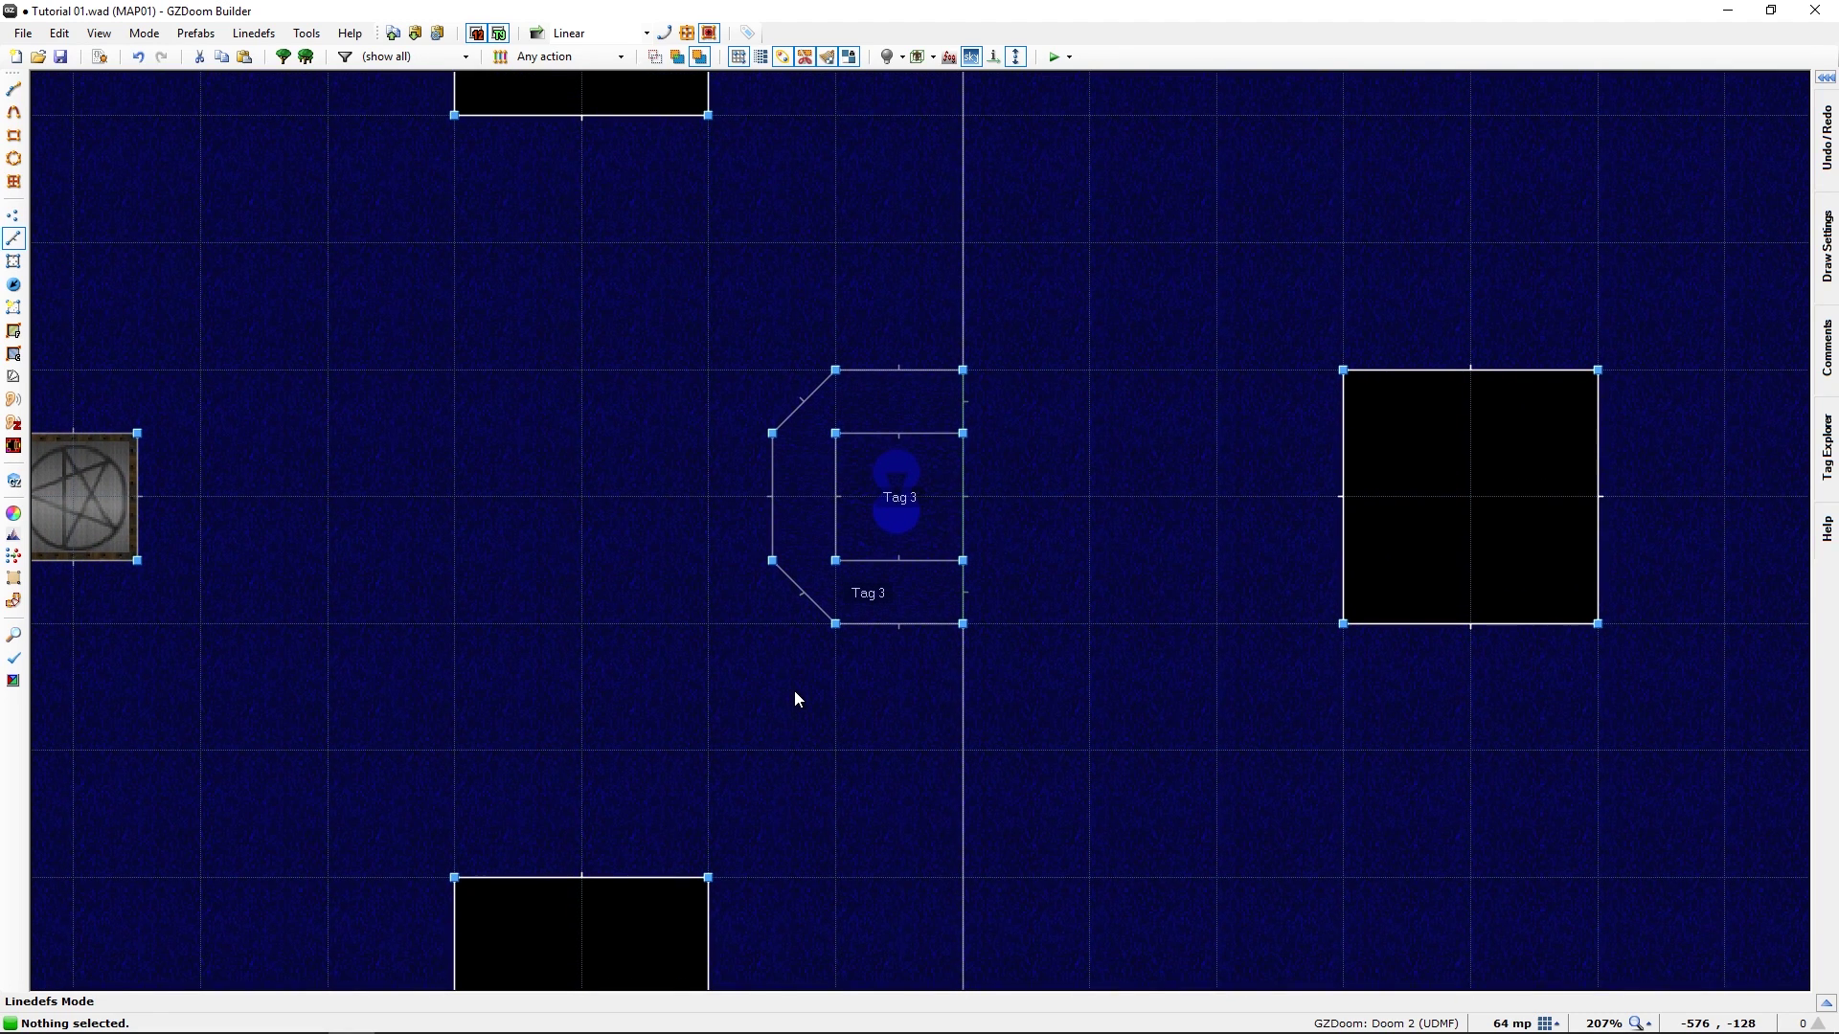
Assign the Platform Lower Wait Raise action to the five outer linedefs along the lift's top, angled and back edges
{"action": "left_click", "coordinate": [861, 372]}
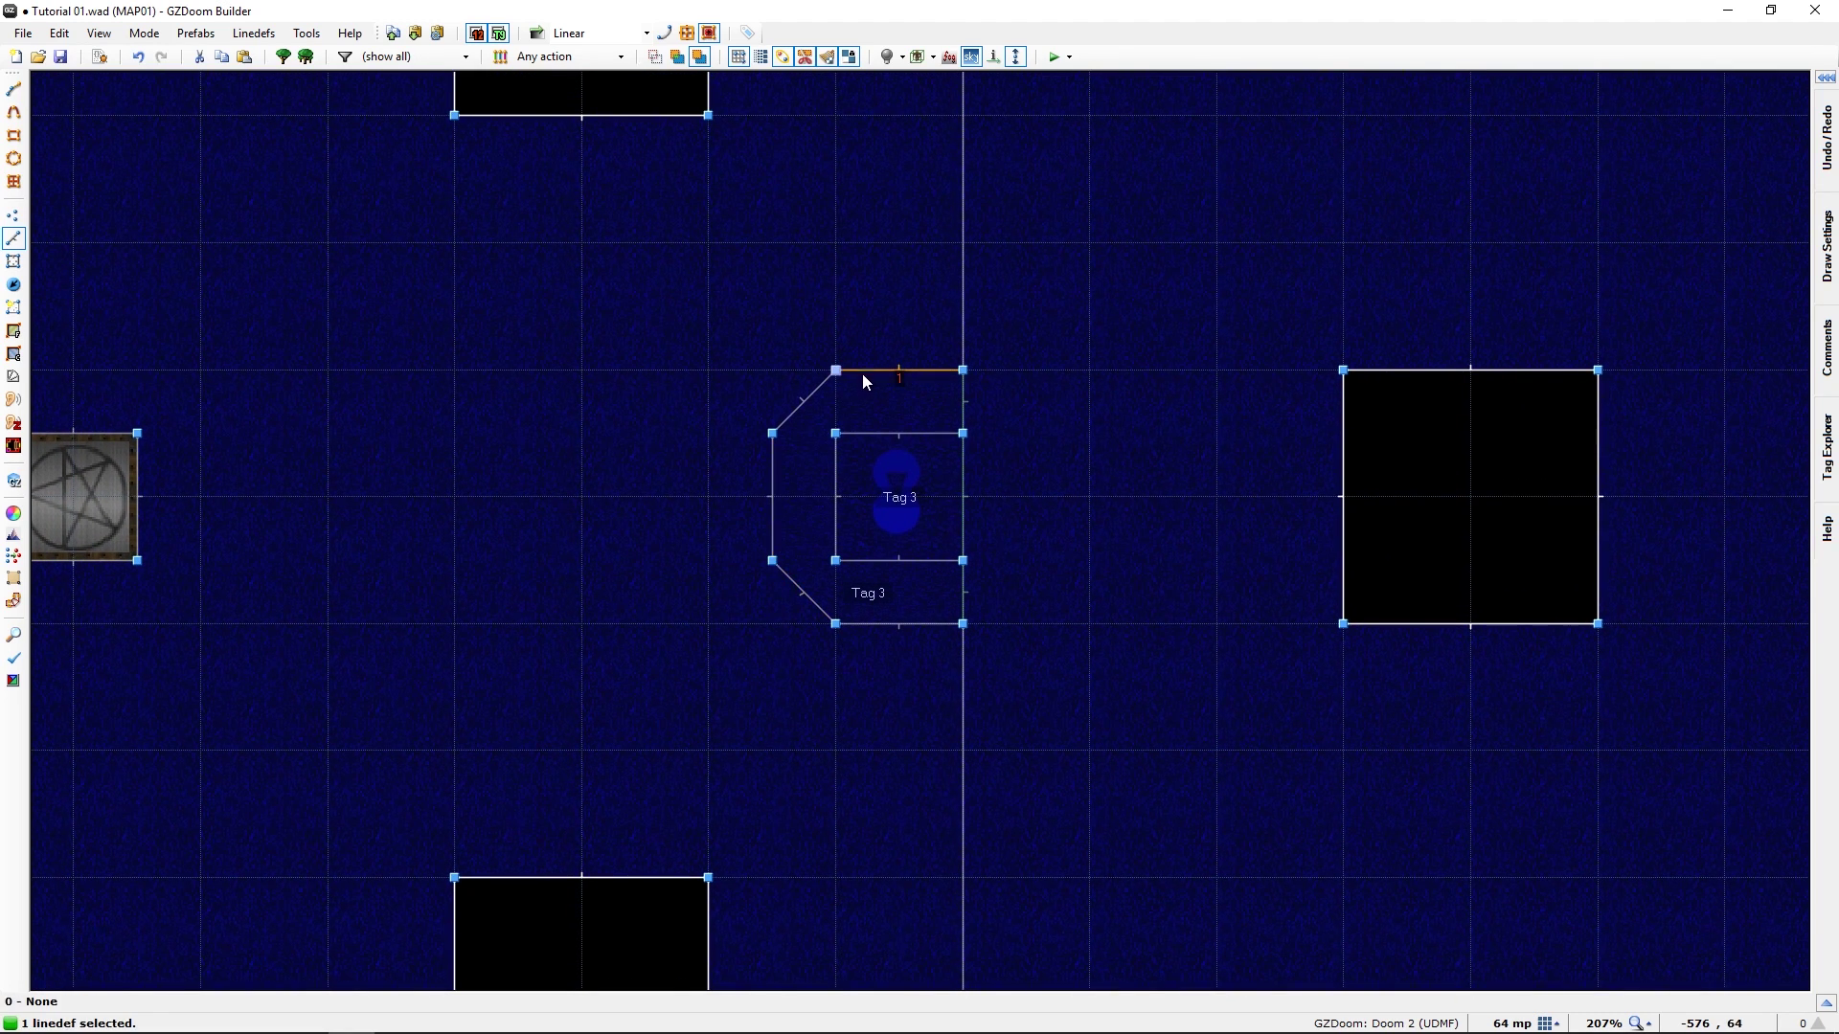
{"action": "left_click", "coordinate": [801, 404]}
{"action": "left_click", "coordinate": [772, 500]}
{"action": "left_click", "coordinate": [805, 593]}
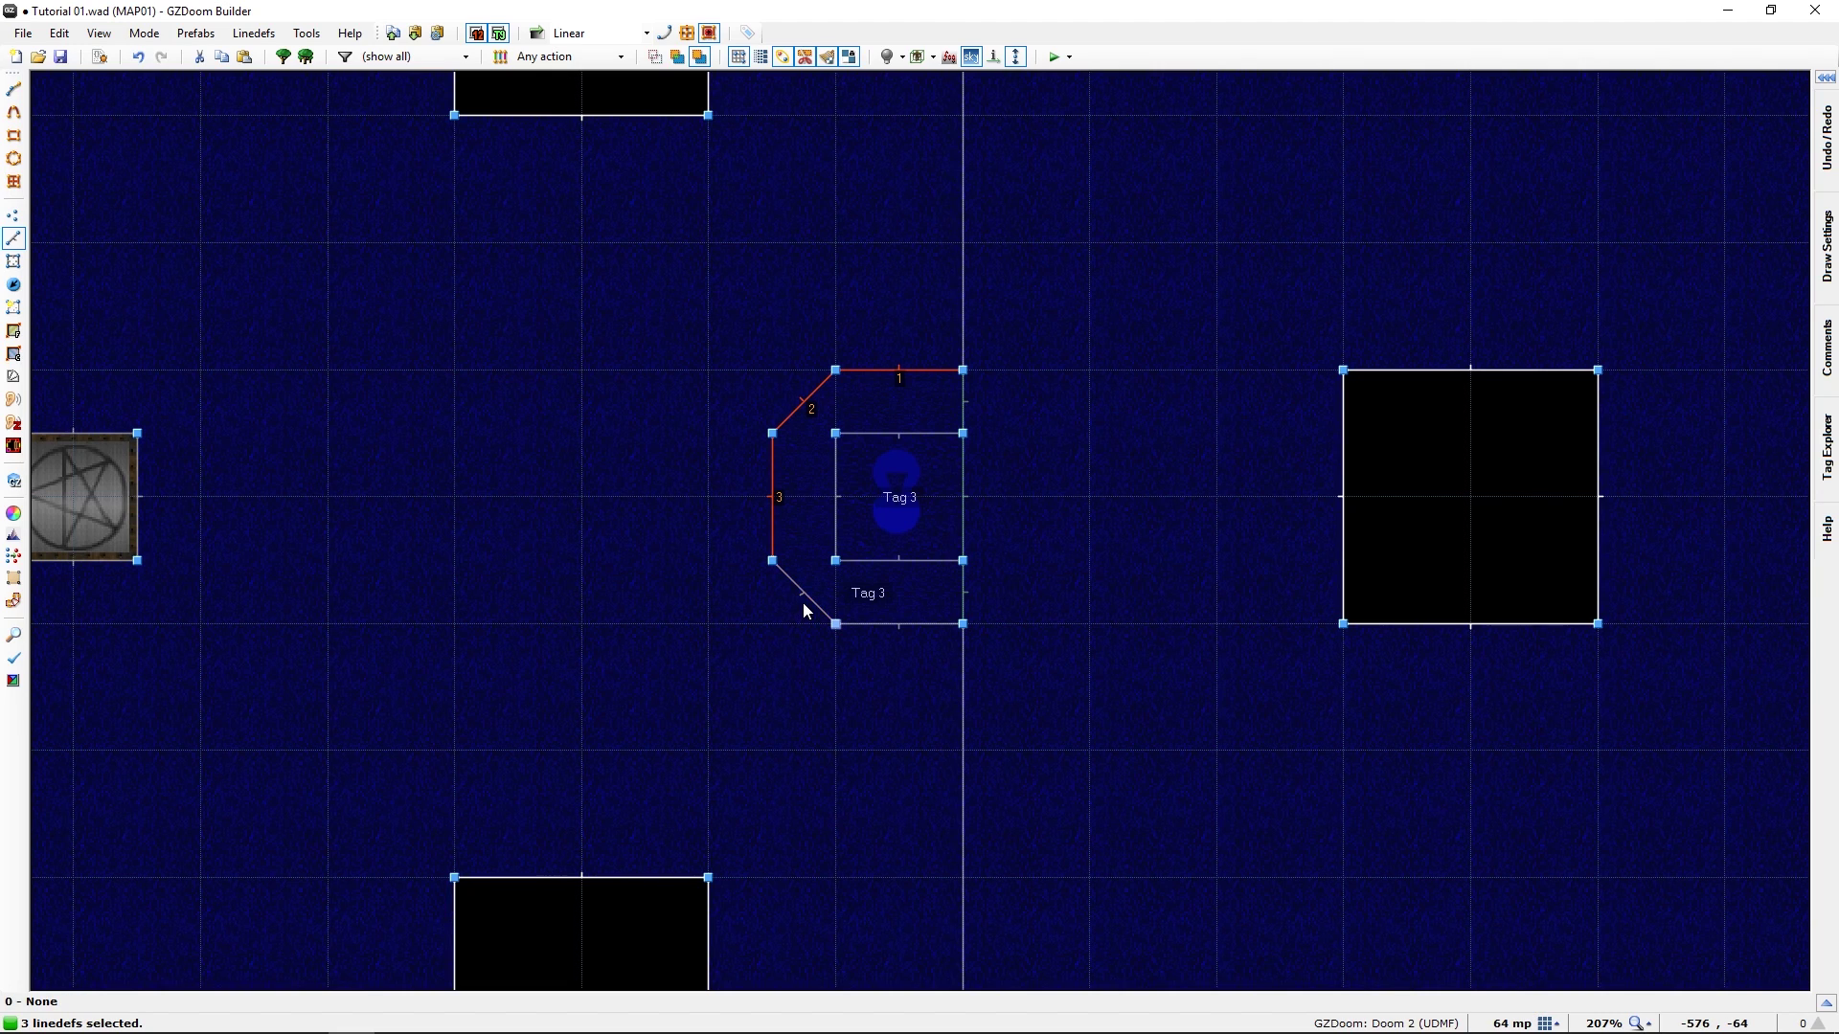
{"action": "right_click", "coordinate": [901, 625]}
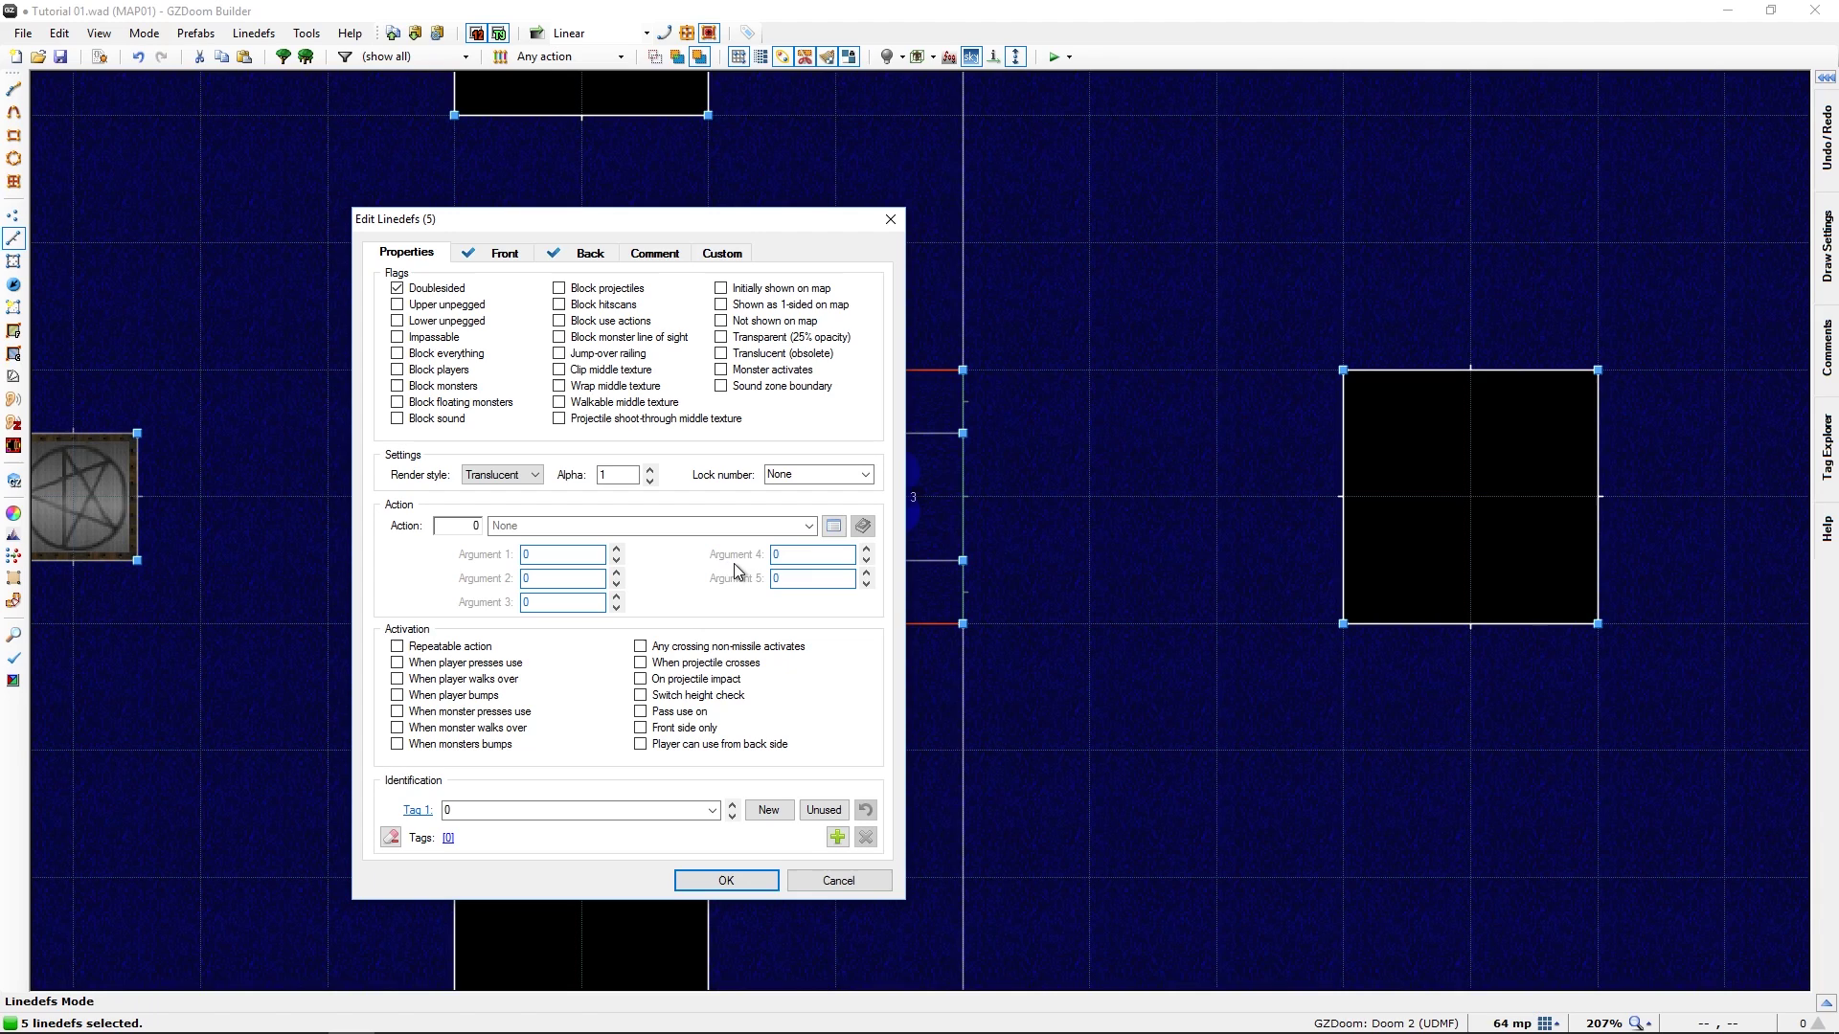
{"action": "left_click", "coordinate": [833, 526]}
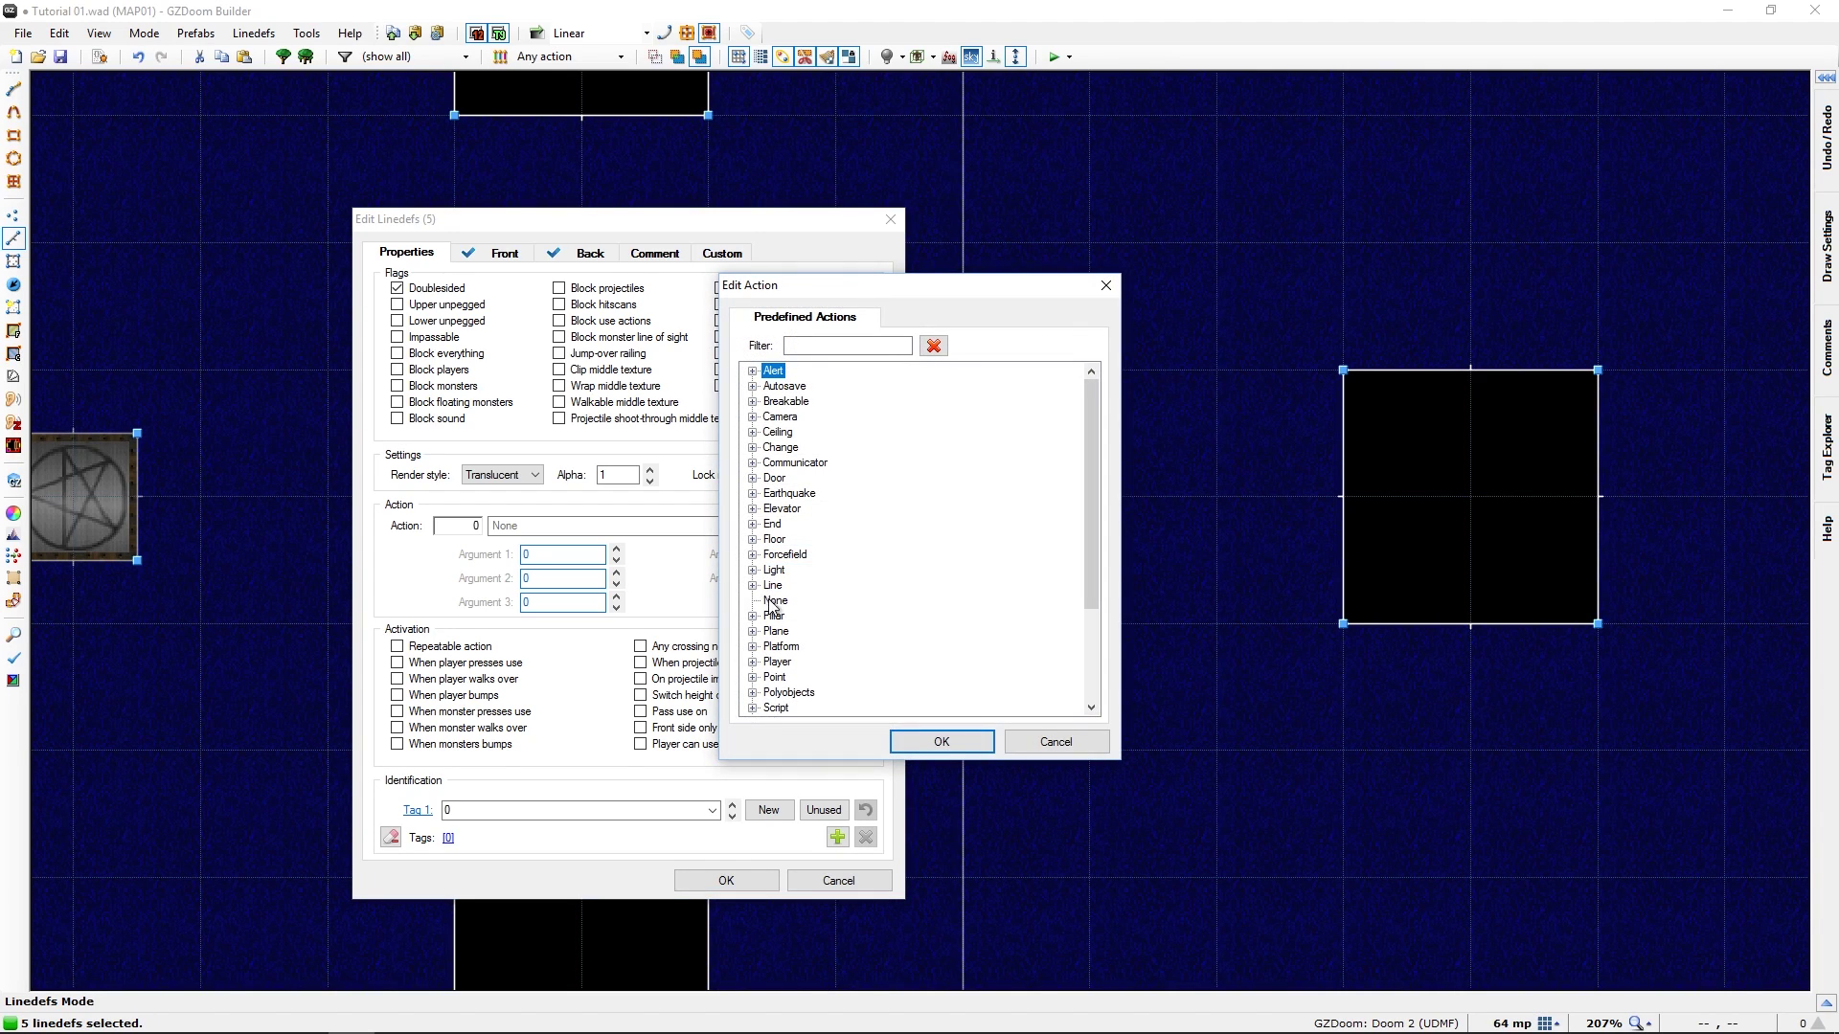
{"action": "left_click", "coordinate": [753, 647]}
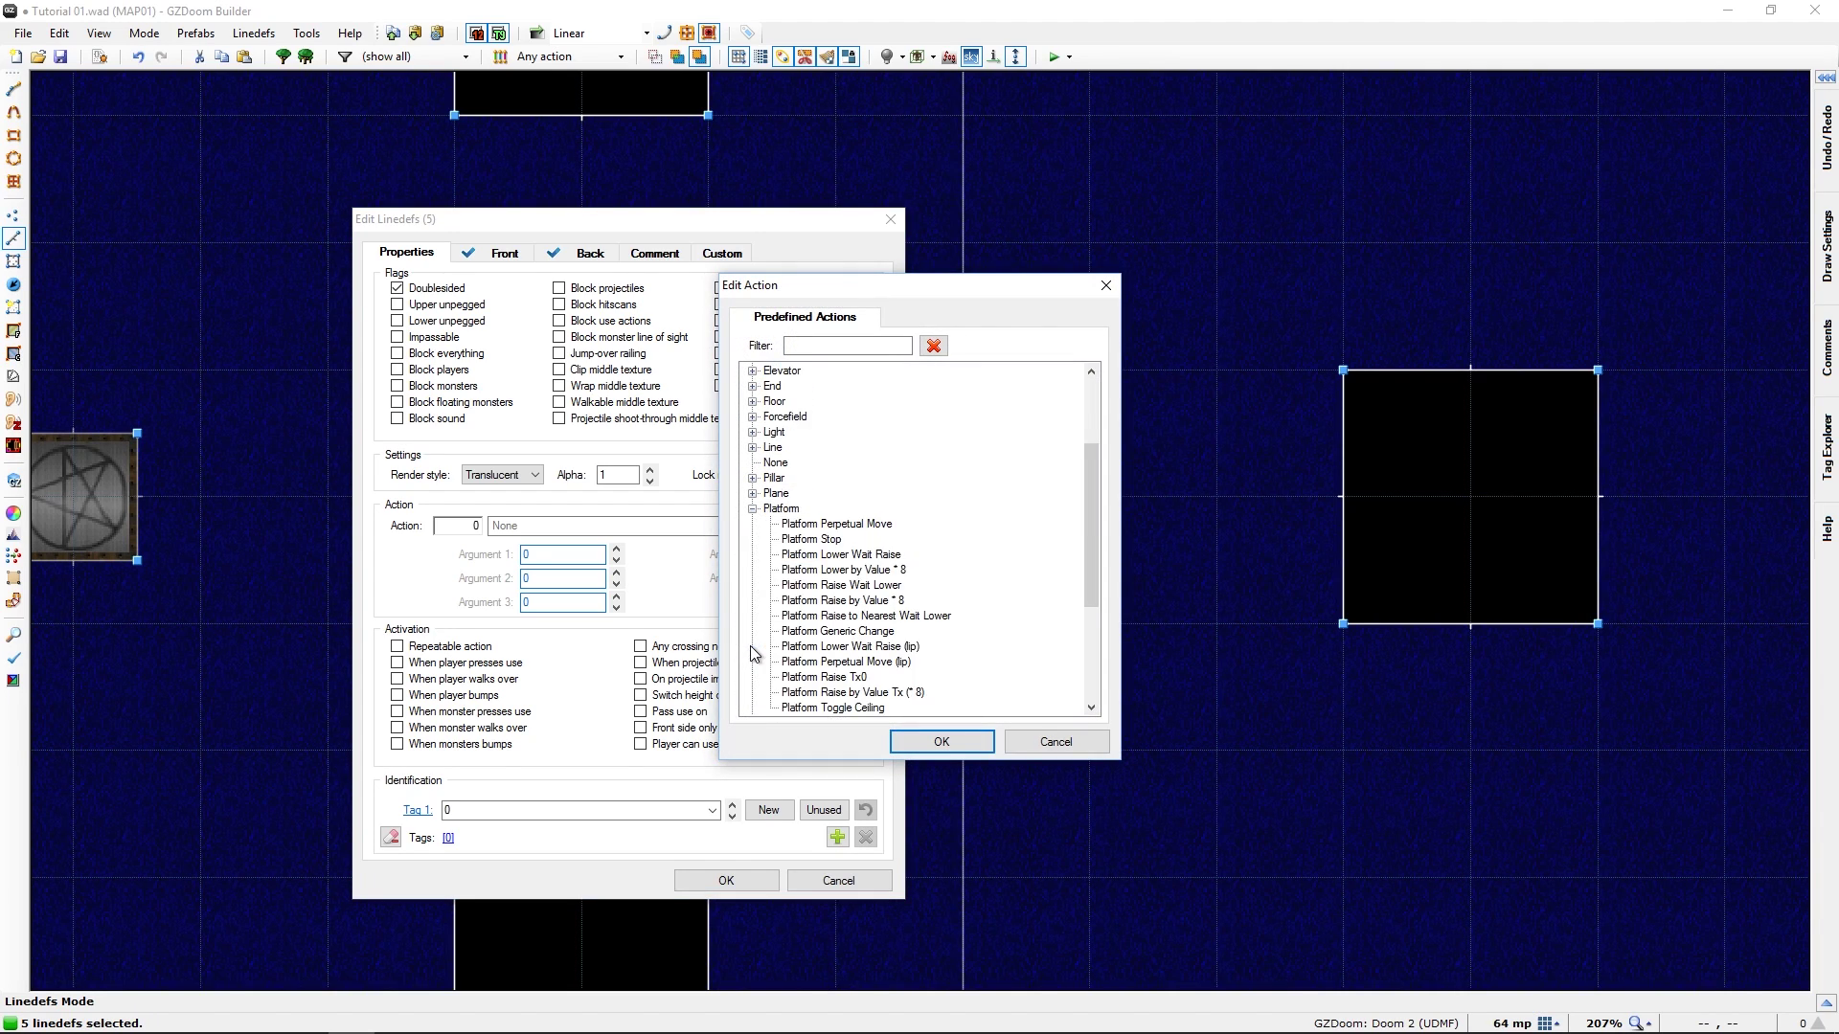
{"action": "left_click", "coordinate": [833, 556]}
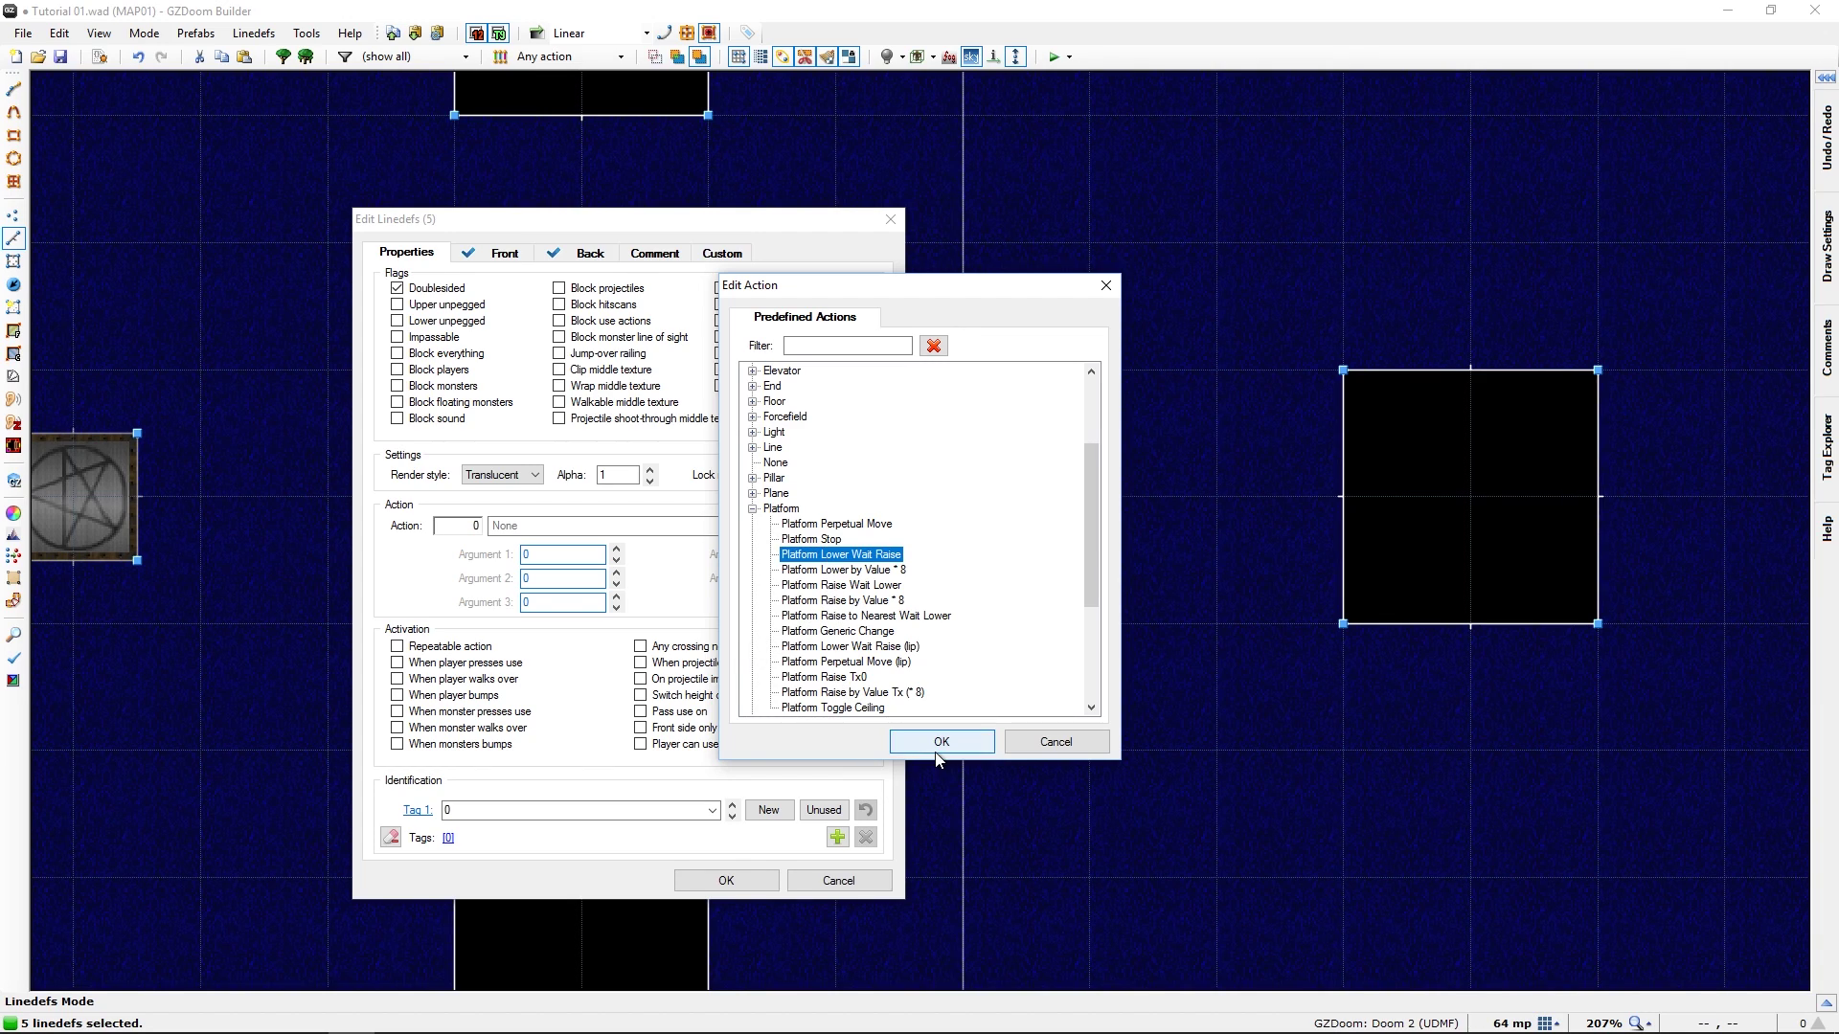
{"action": "left_click", "coordinate": [972, 744]}
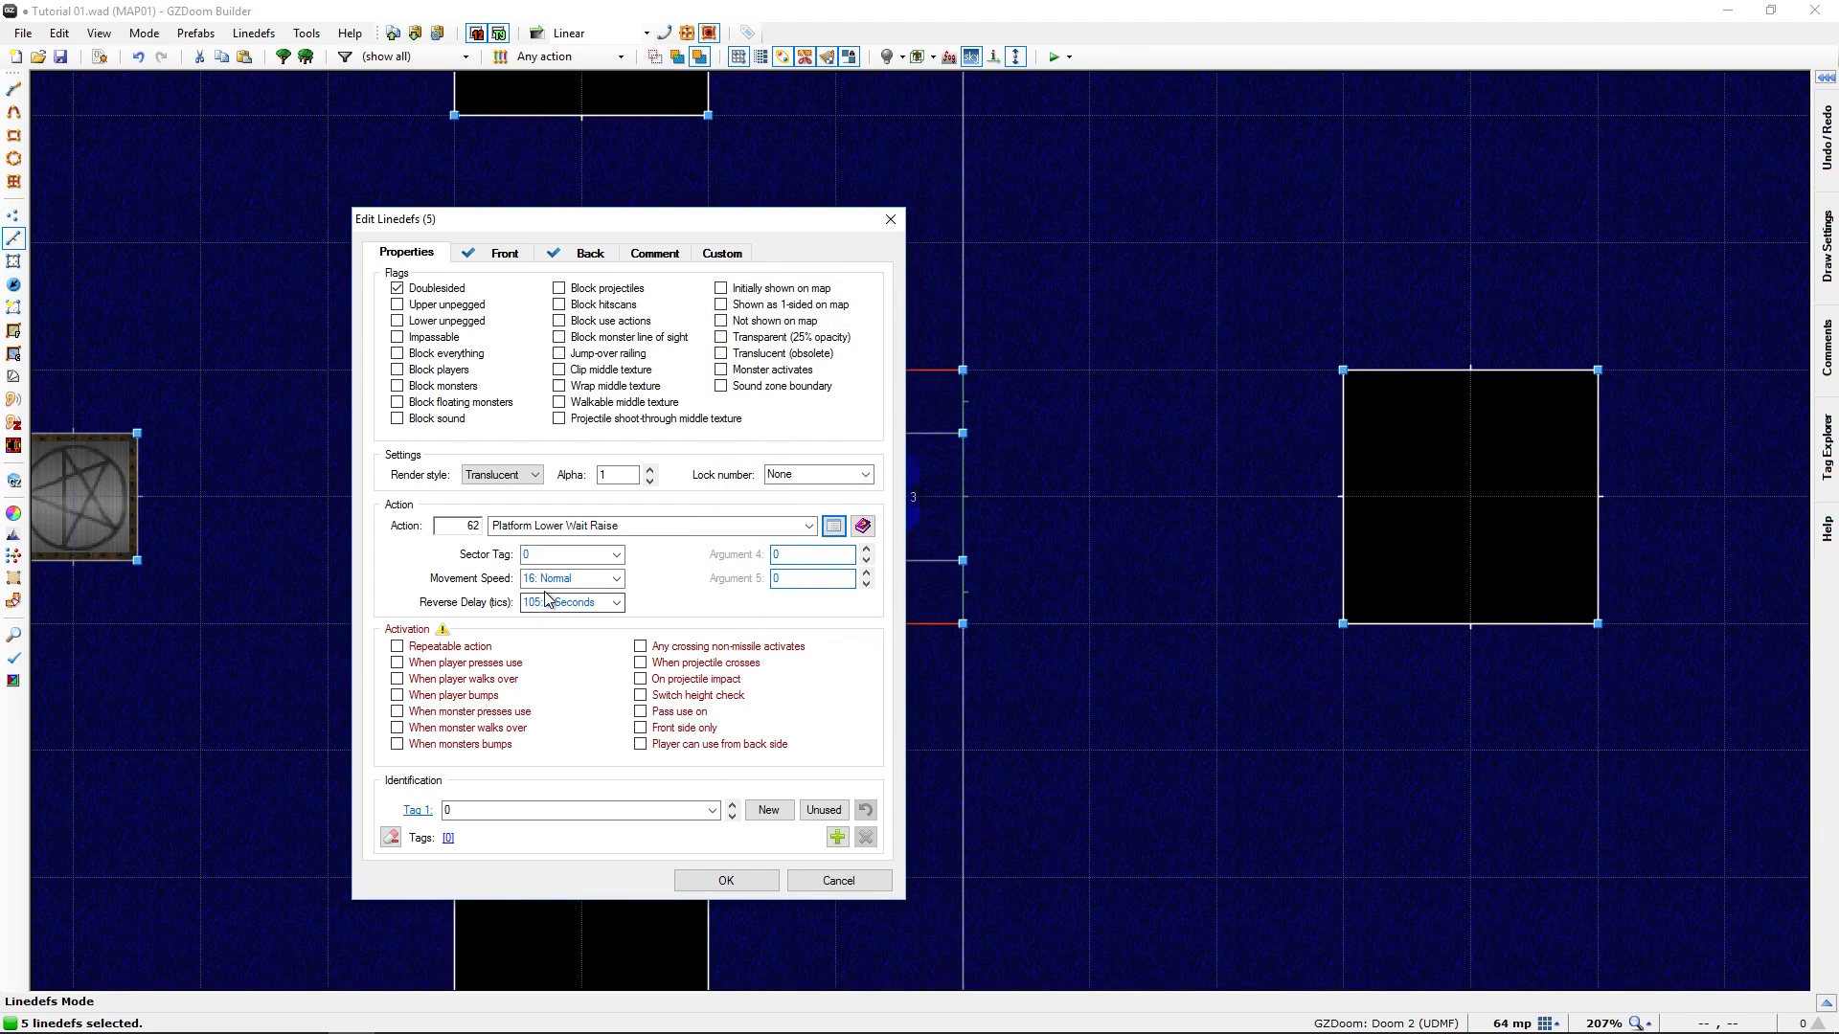
Target sector tag 3 and make the action repeatable, triggered when the player walks over, from the front side only
{"action": "left_click", "coordinate": [548, 556]}
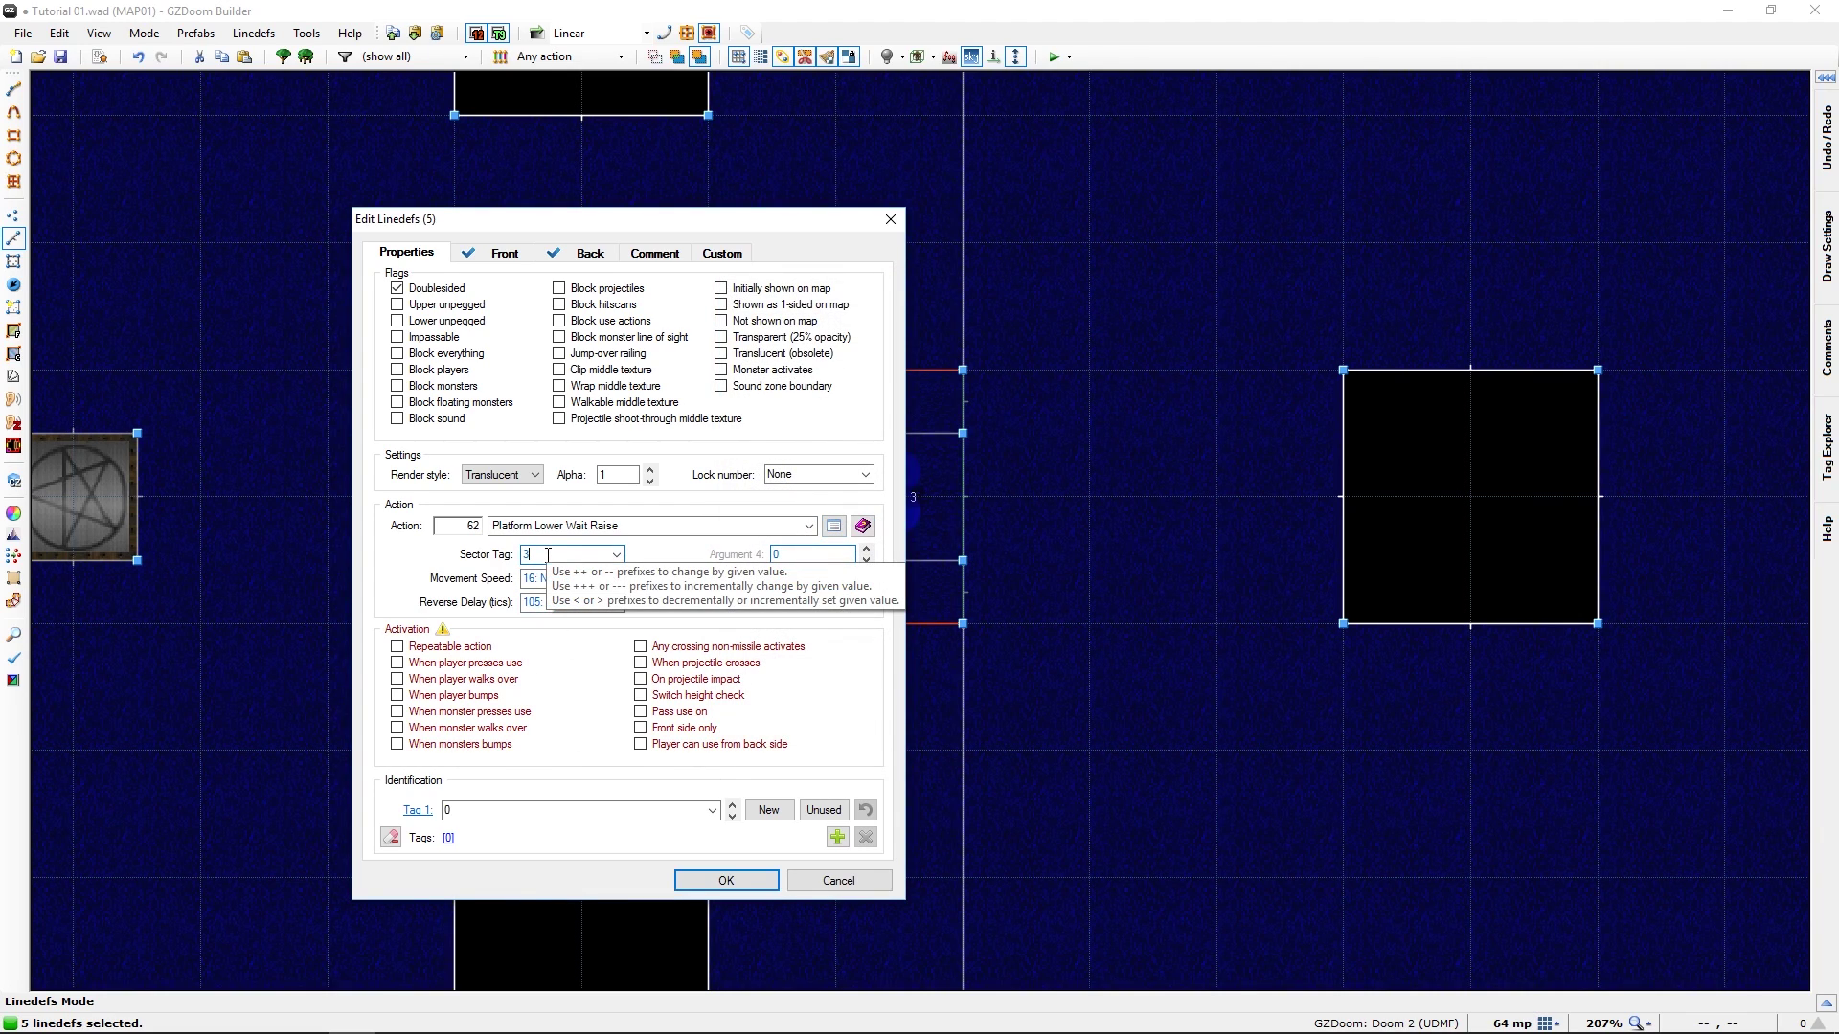
{"action": "type", "text": "3"}
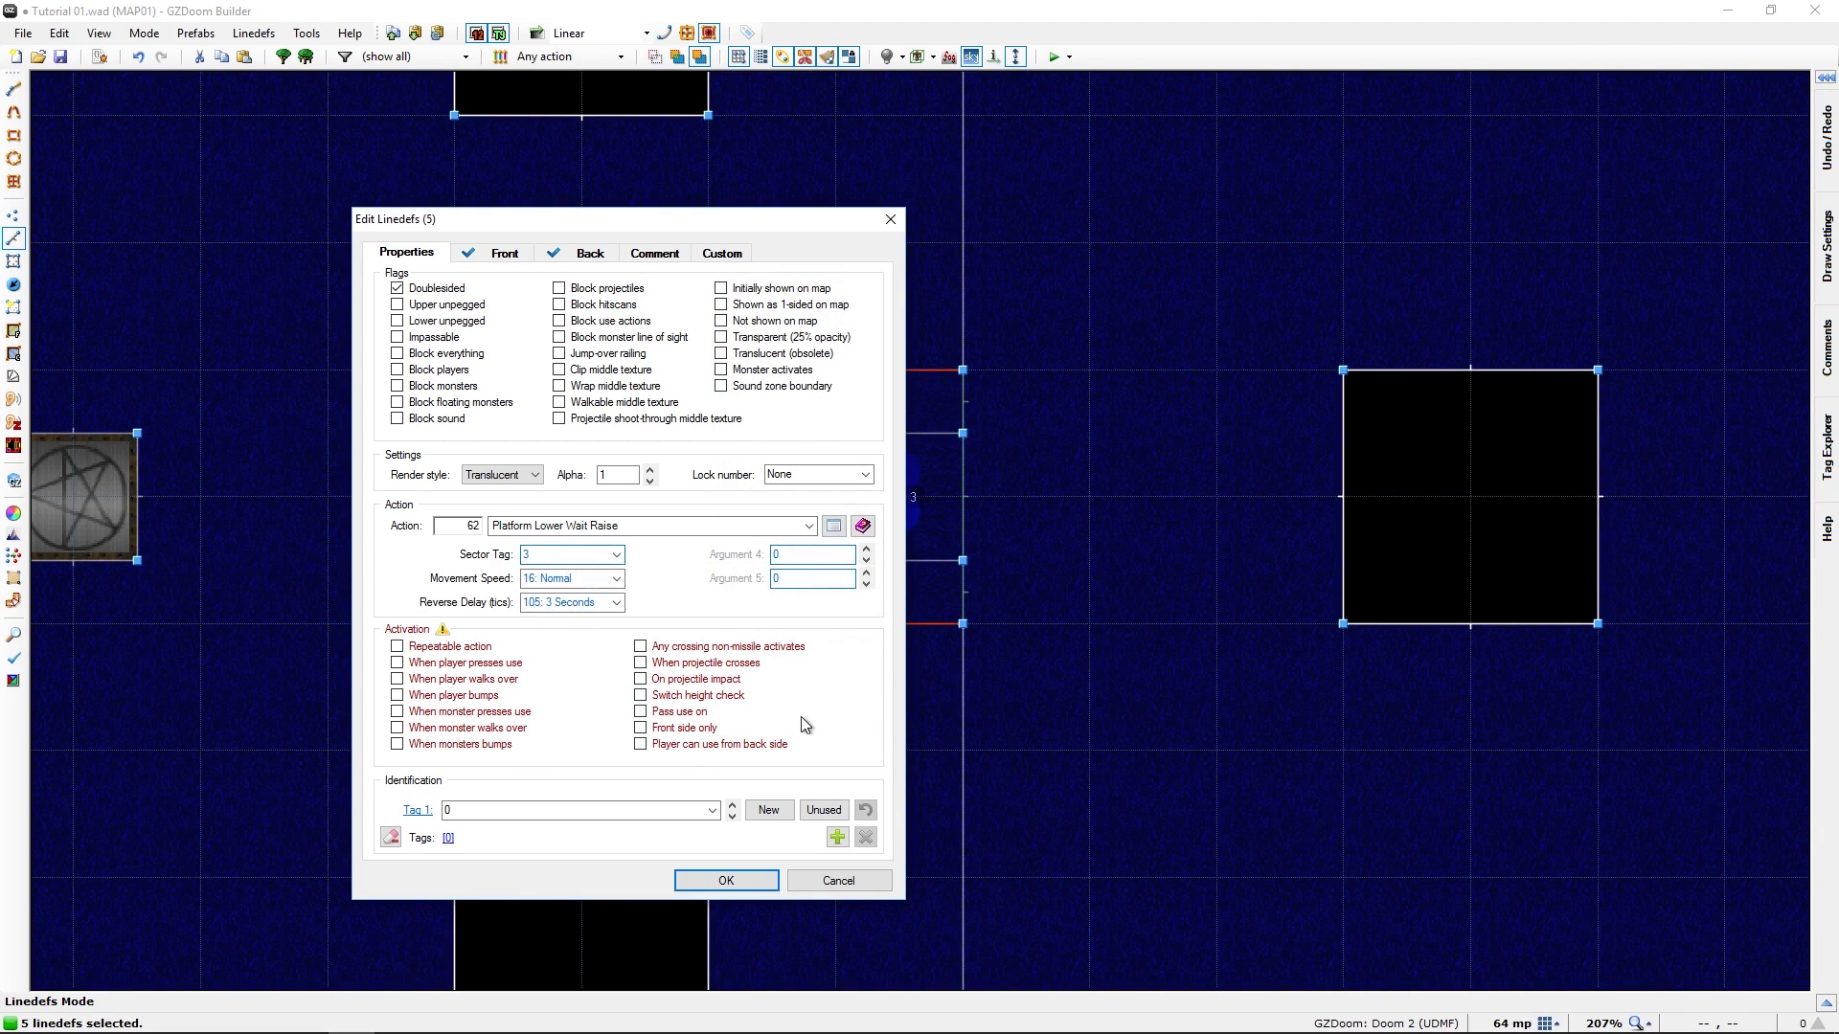
{"action": "left_click", "coordinate": [398, 647]}
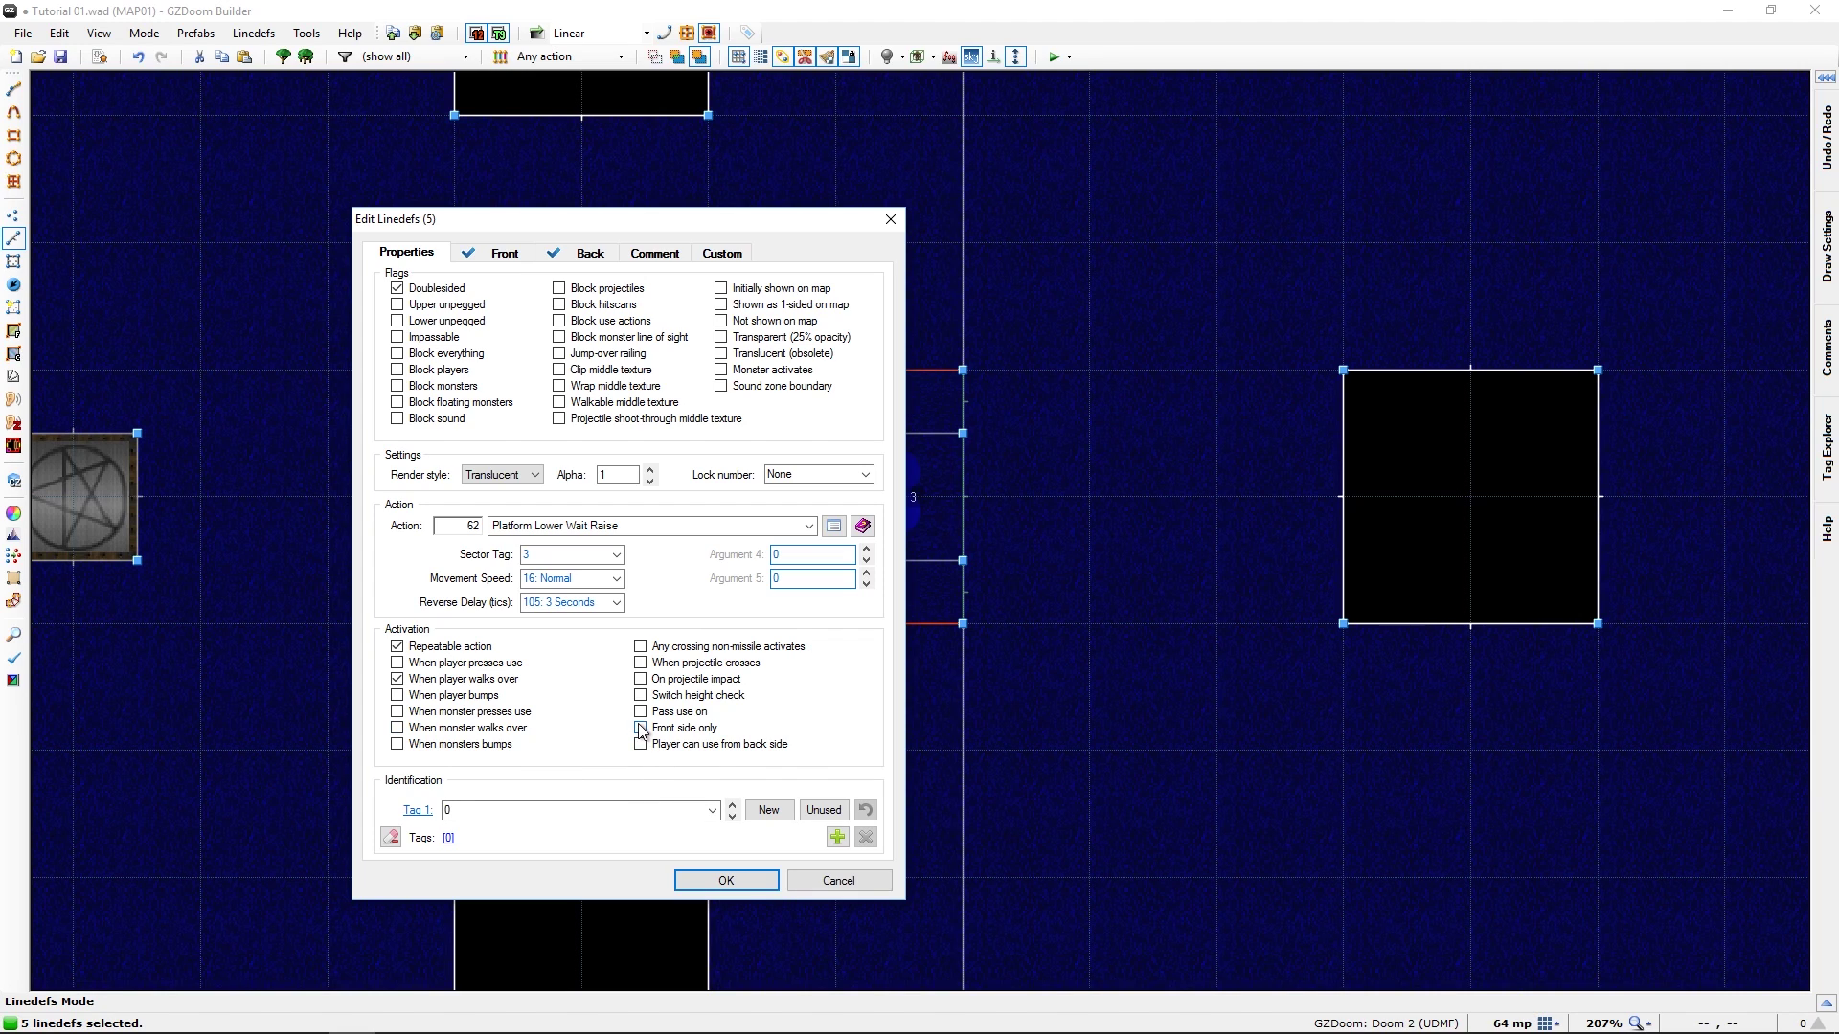
{"action": "left_click", "coordinate": [725, 880]}
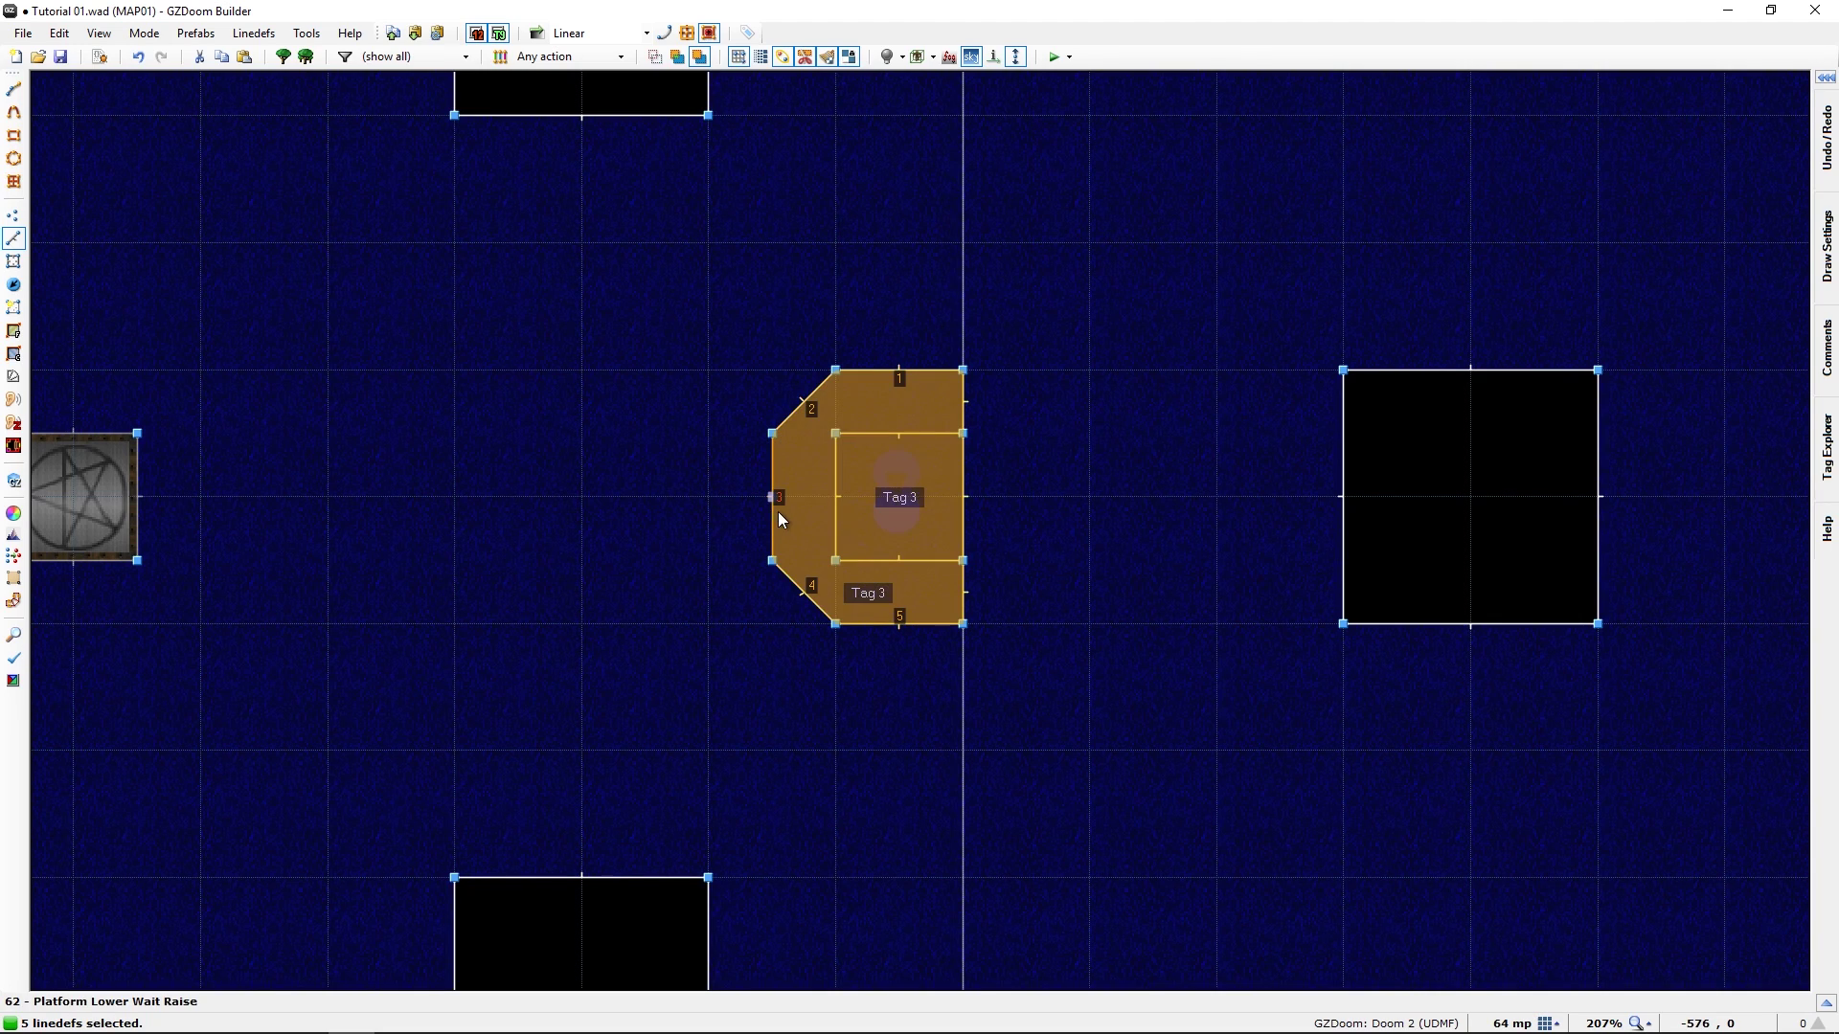
{"action": "left_click", "coordinate": [766, 634]}
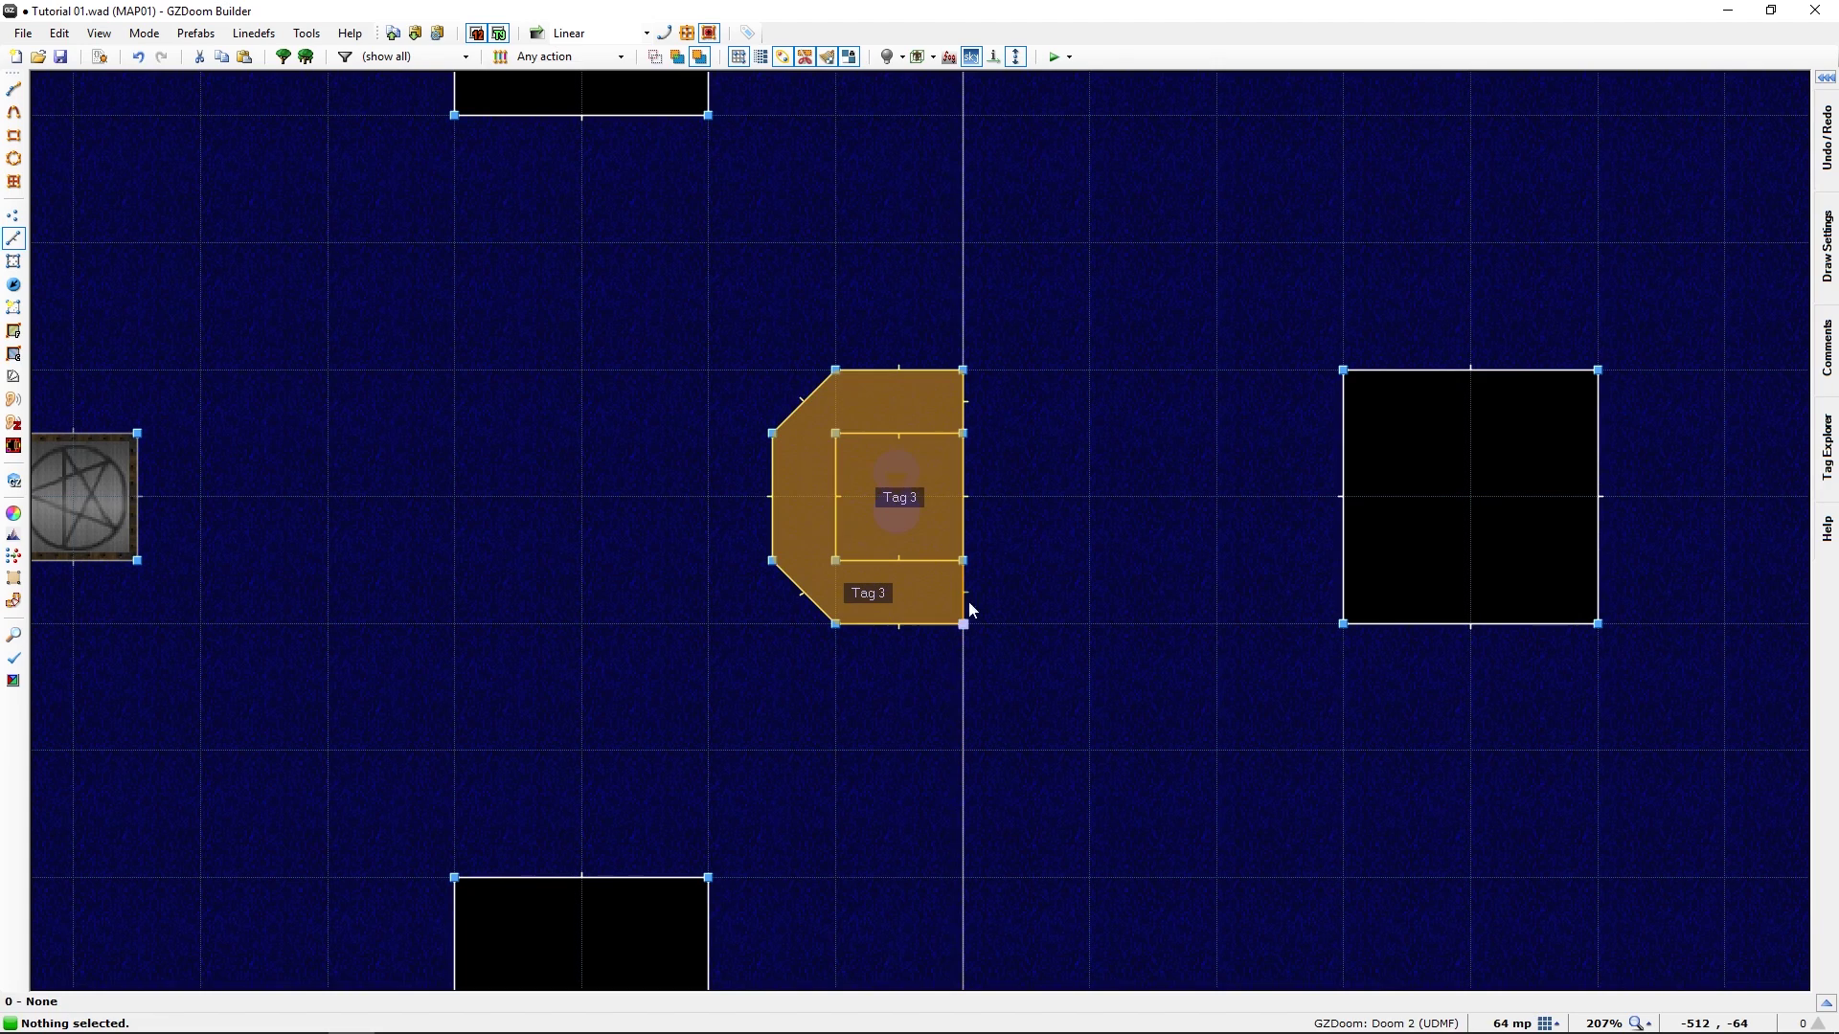
Set the movement speed of the middle linedef on the lift's straight front edge to 32: Lift/Fast
{"action": "key", "text": "k"}
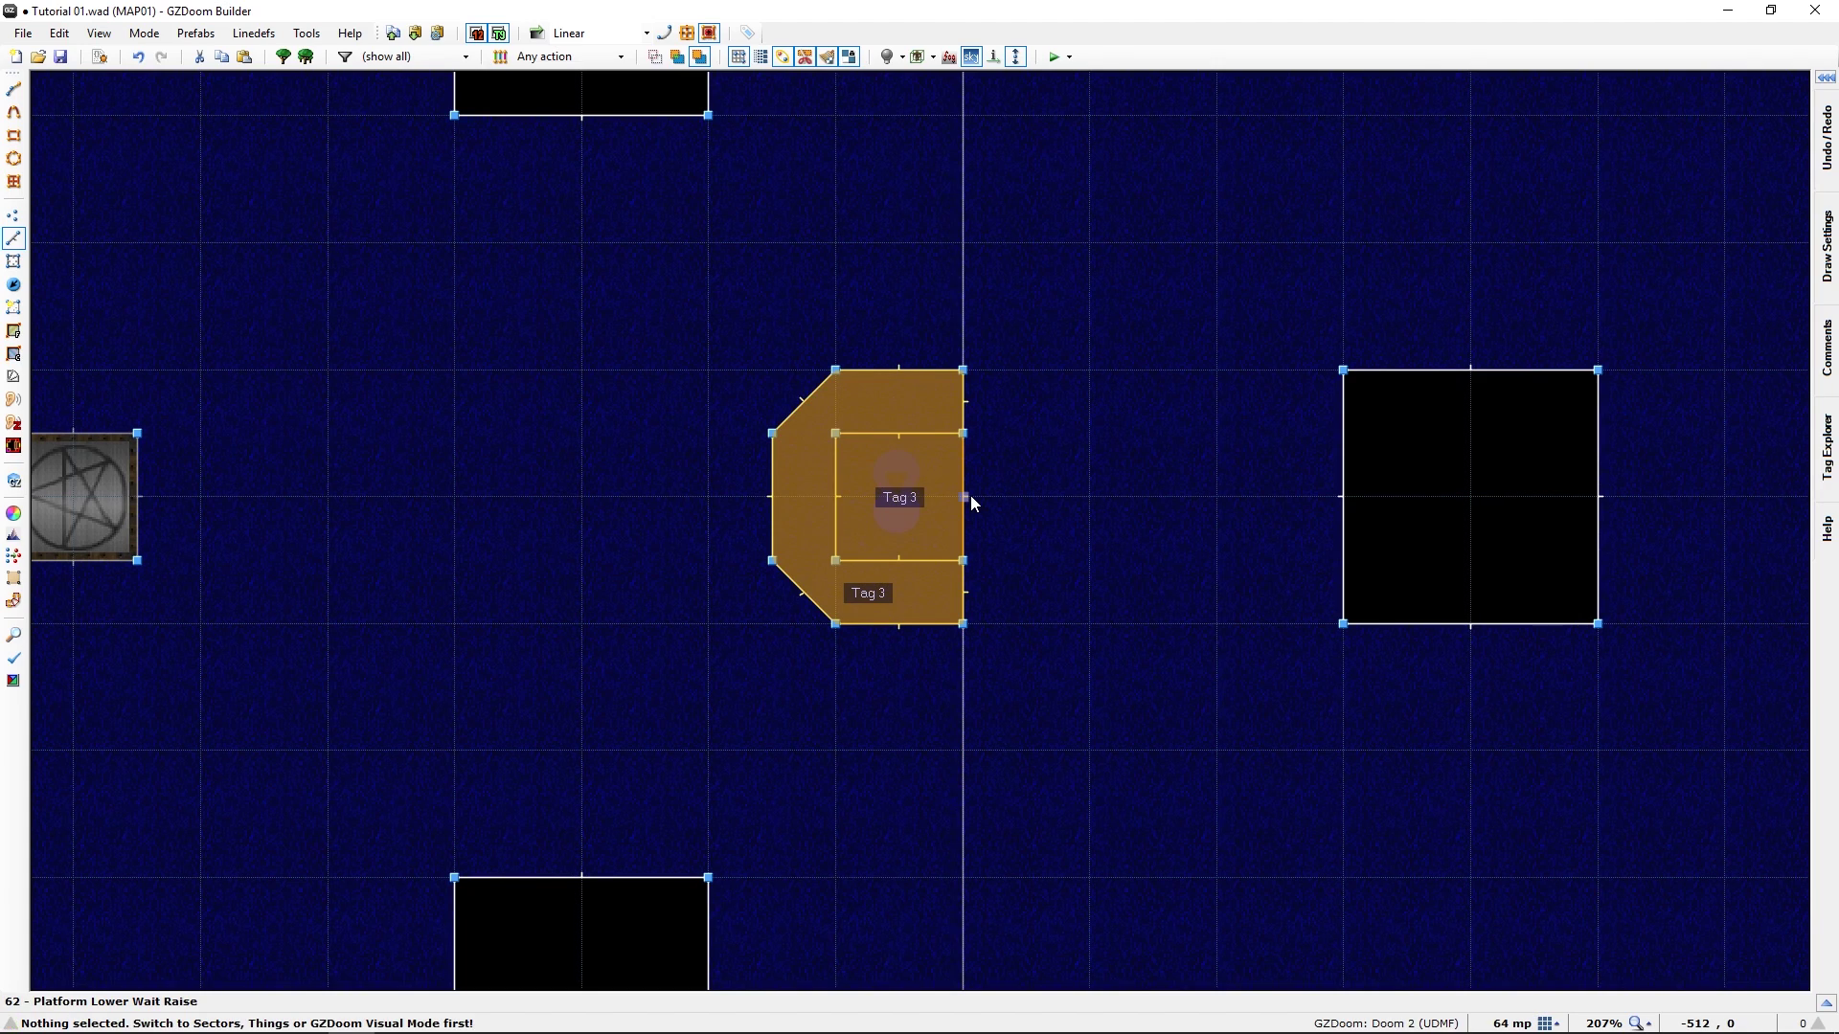
{"action": "right_click", "coordinate": [969, 496]}
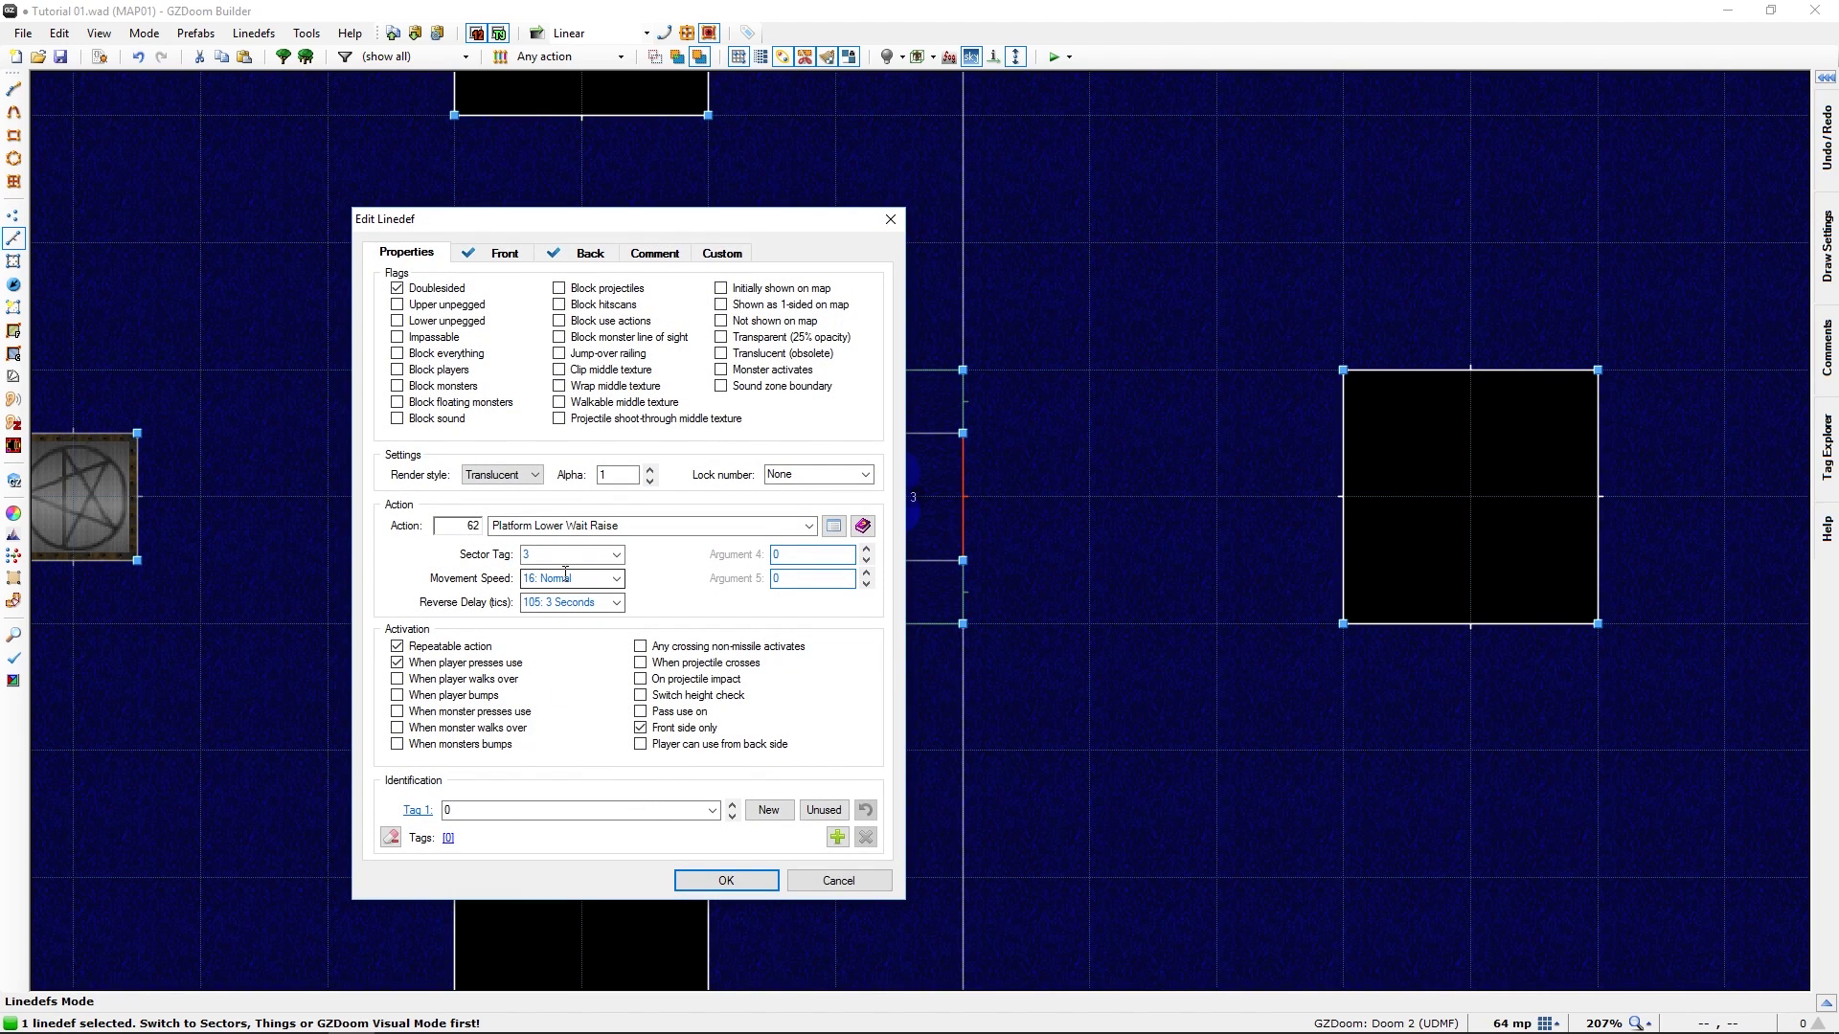
{"action": "left_click", "coordinate": [617, 579]}
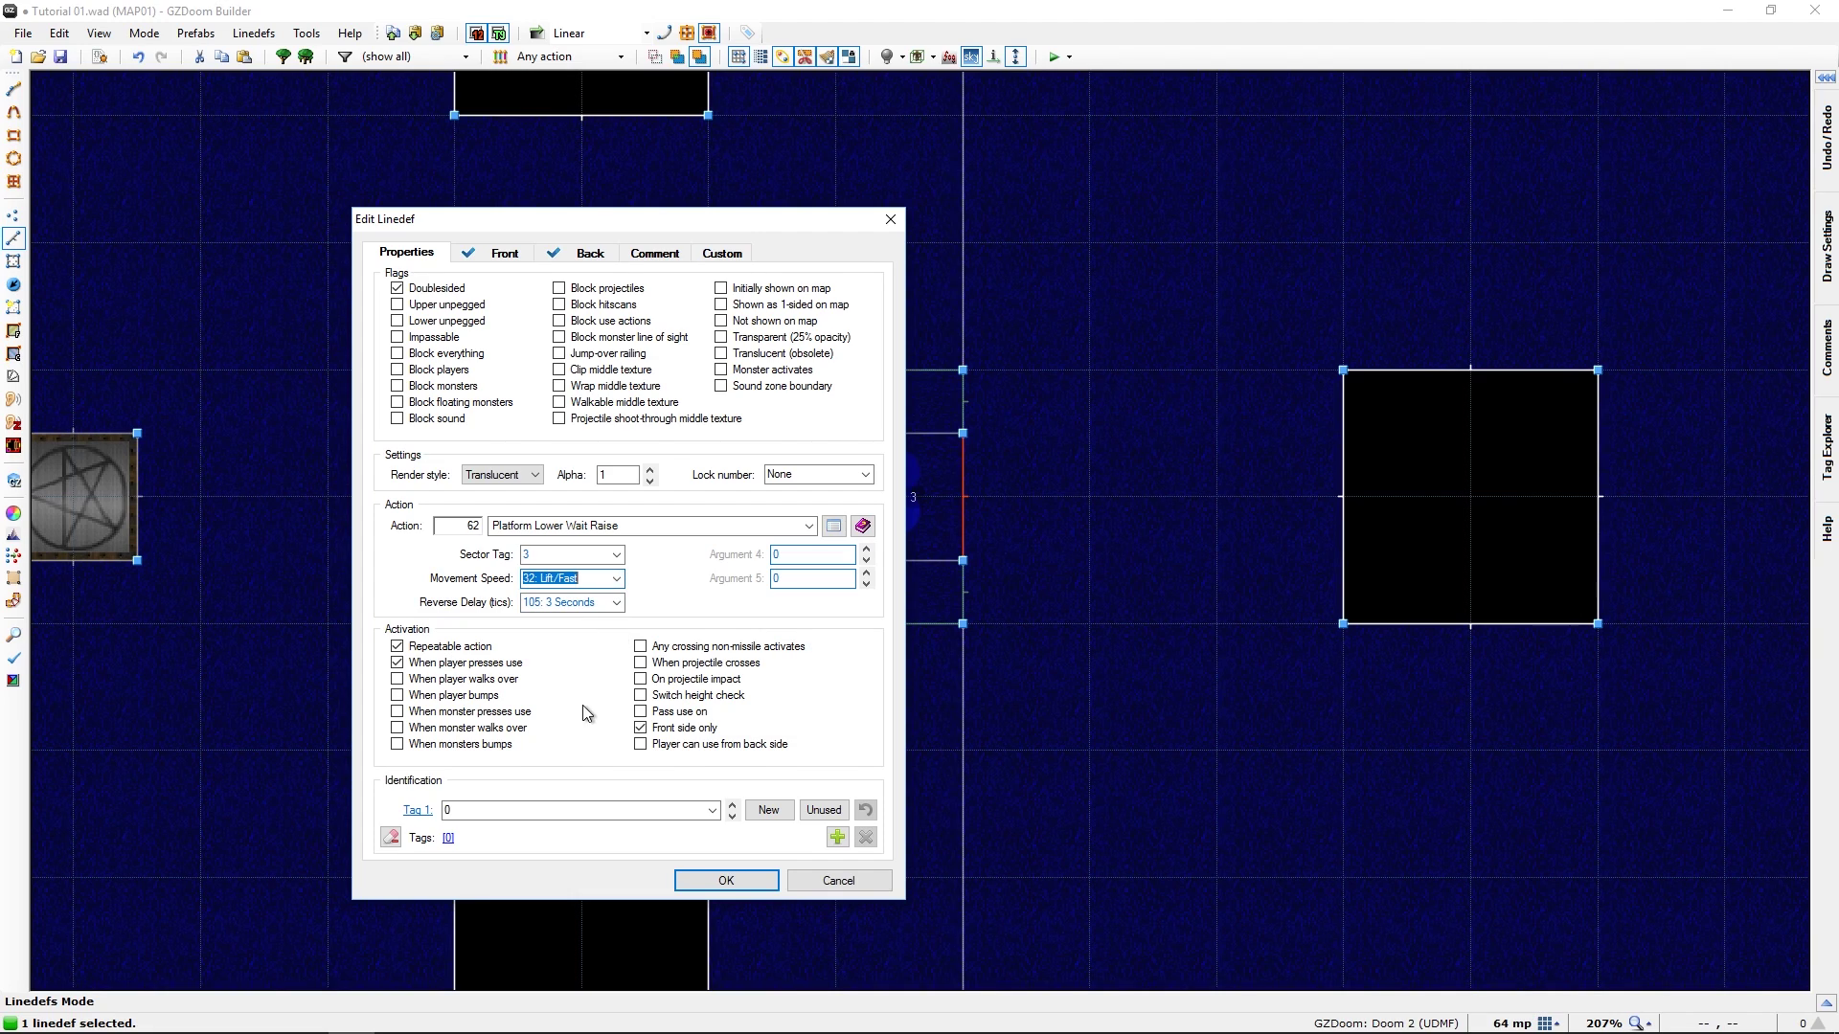
{"action": "left_click", "coordinate": [761, 887]}
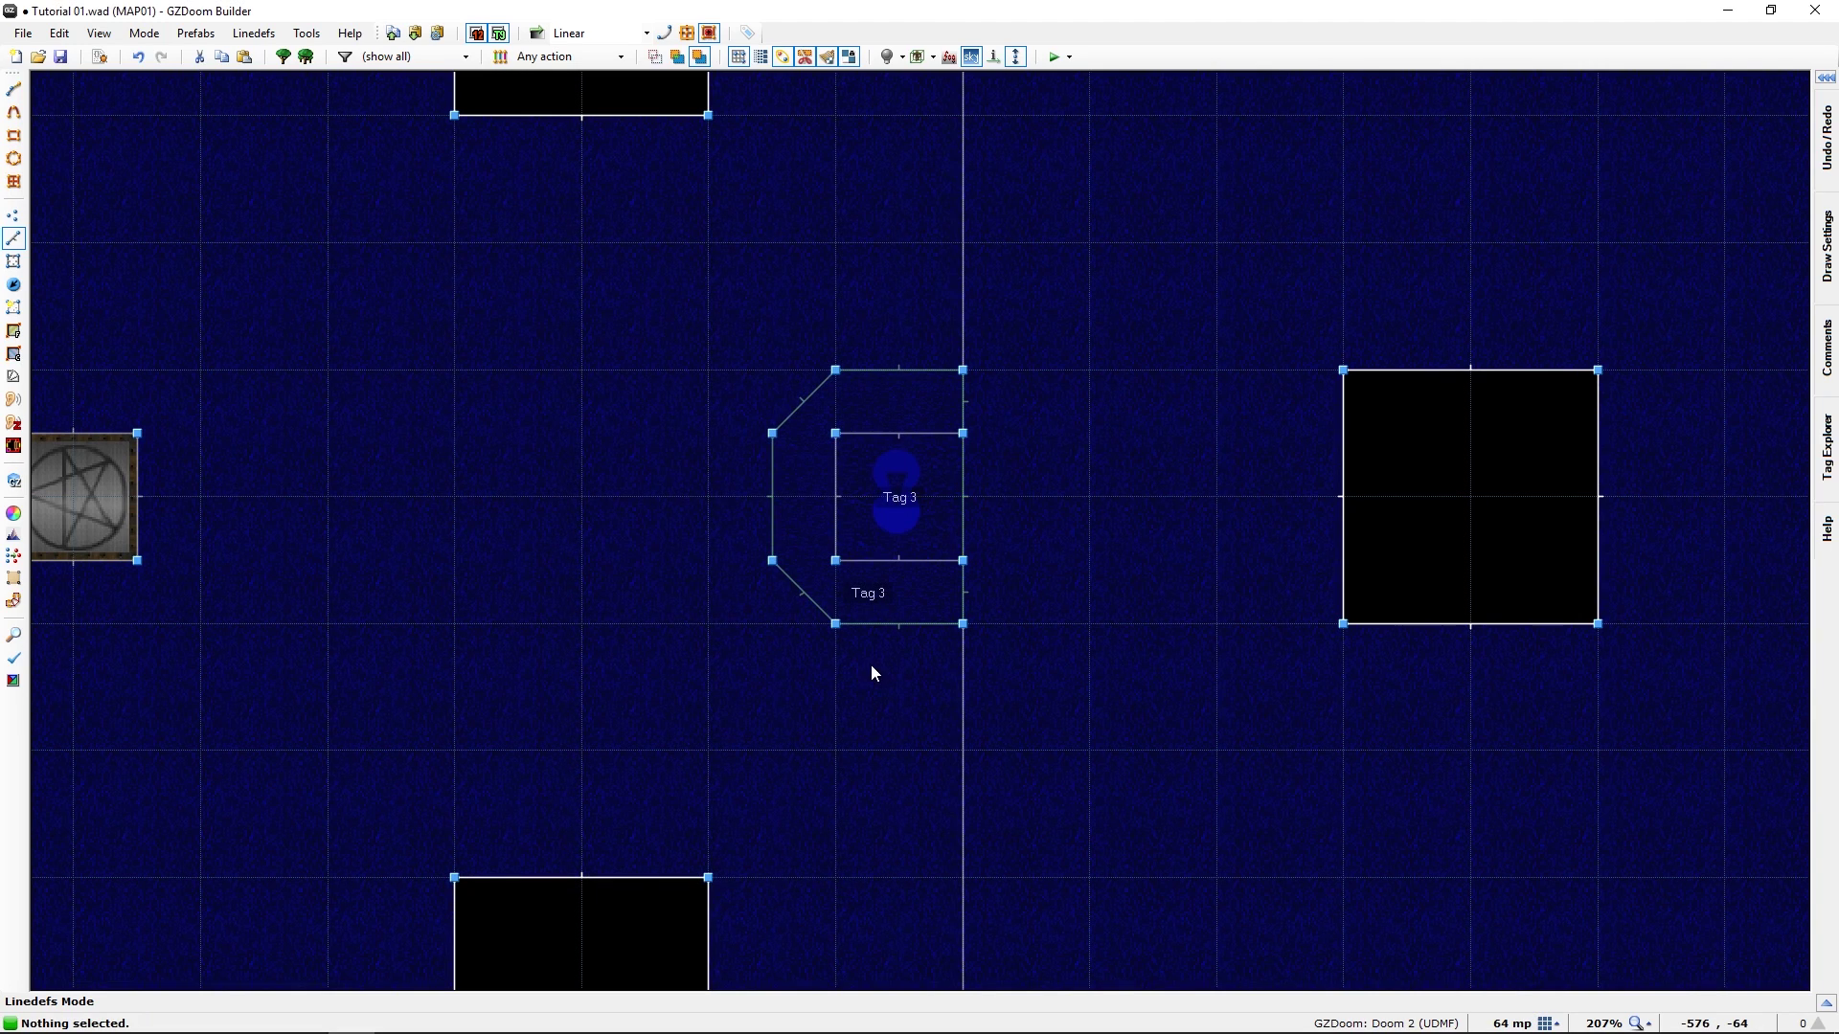
Set the movement speed of the five outer linedefs around the rest of the lift to 32: Lift/Fast
{"action": "left_click", "coordinate": [875, 630]}
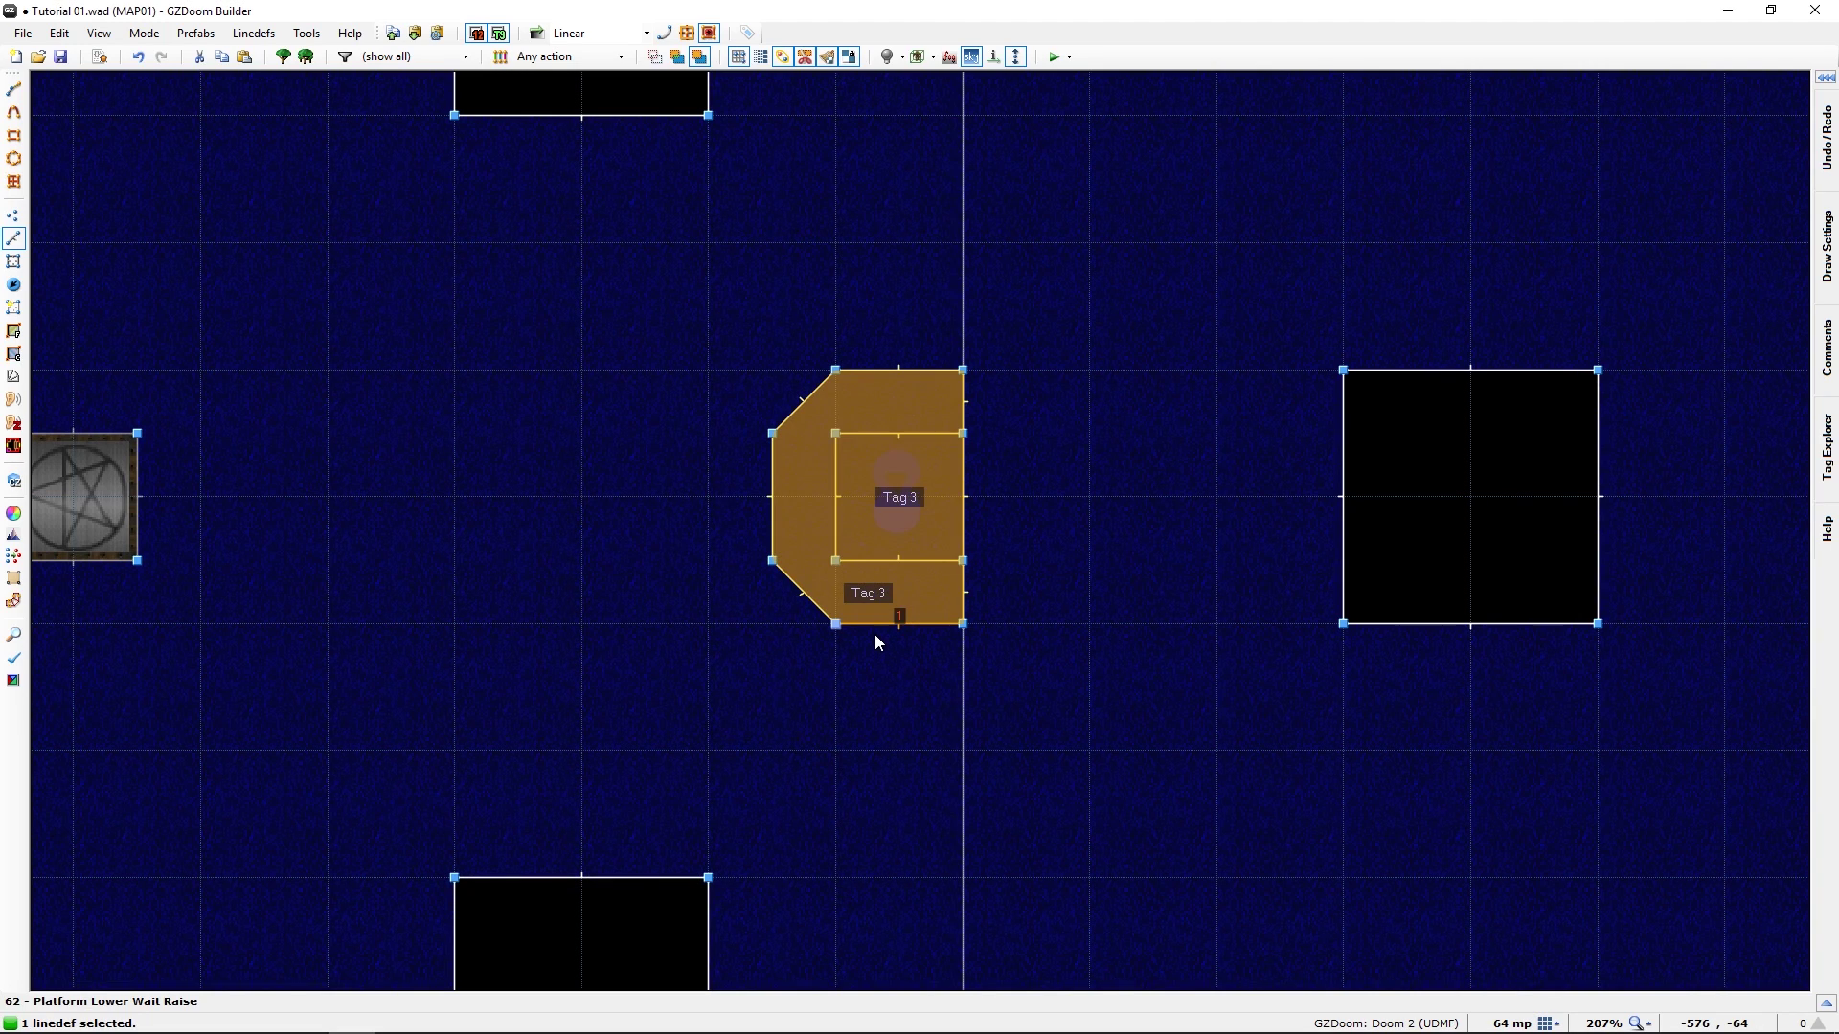
{"action": "left_click", "coordinate": [814, 600]}
{"action": "left_click", "coordinate": [772, 496]}
{"action": "left_click", "coordinate": [812, 391]}
{"action": "left_click", "coordinate": [864, 368]}
{"action": "right_click", "coordinate": [864, 368]}
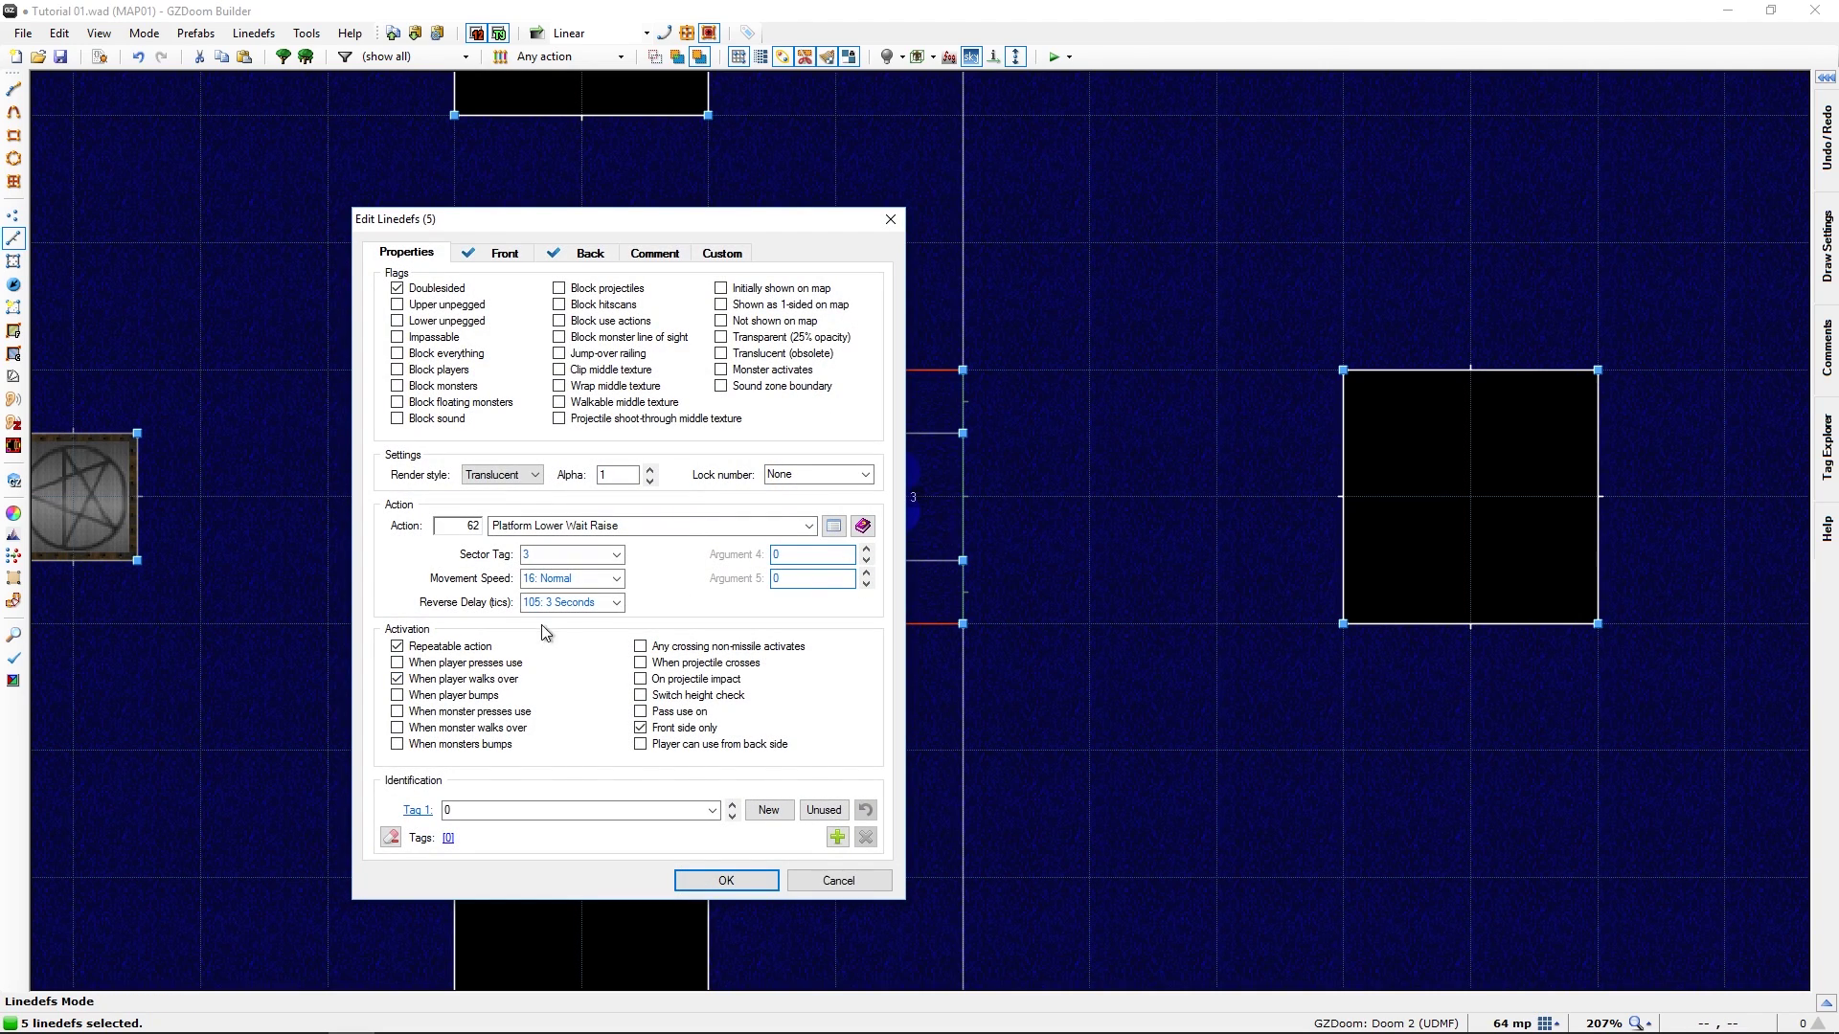
{"action": "left_click", "coordinate": [598, 580]}
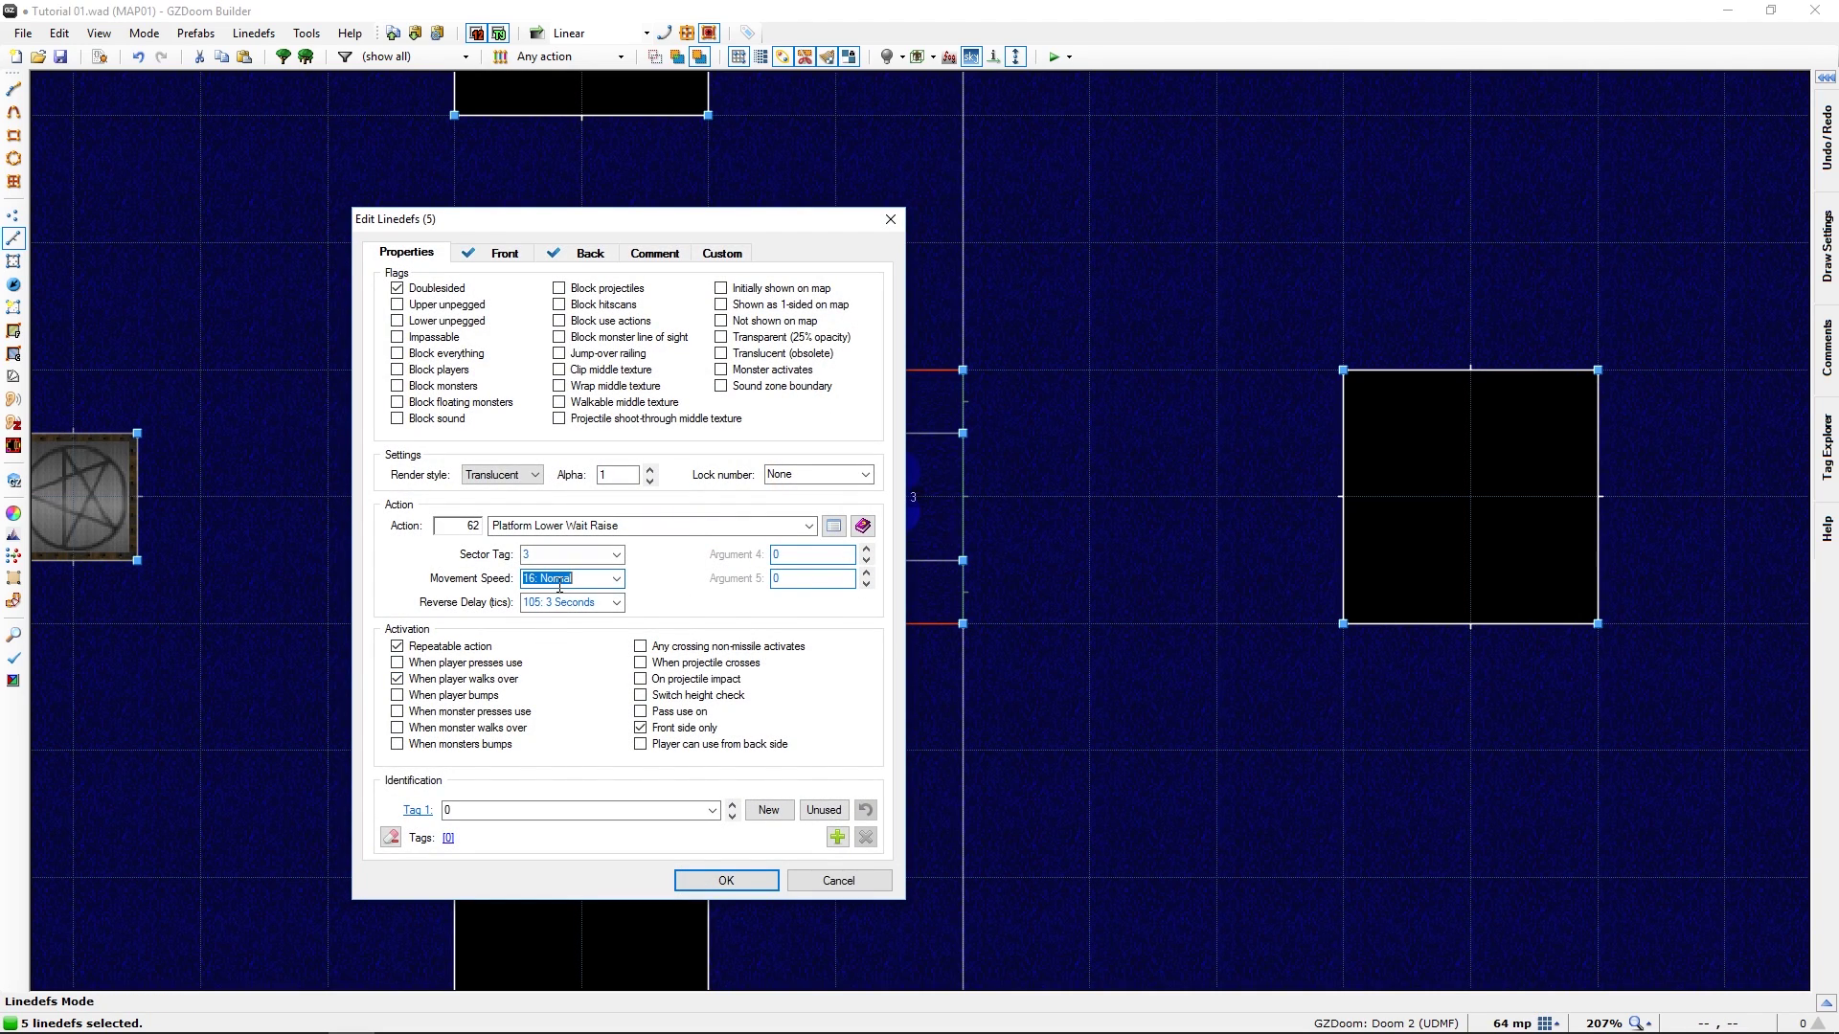
{"action": "left_click", "coordinate": [617, 578]}
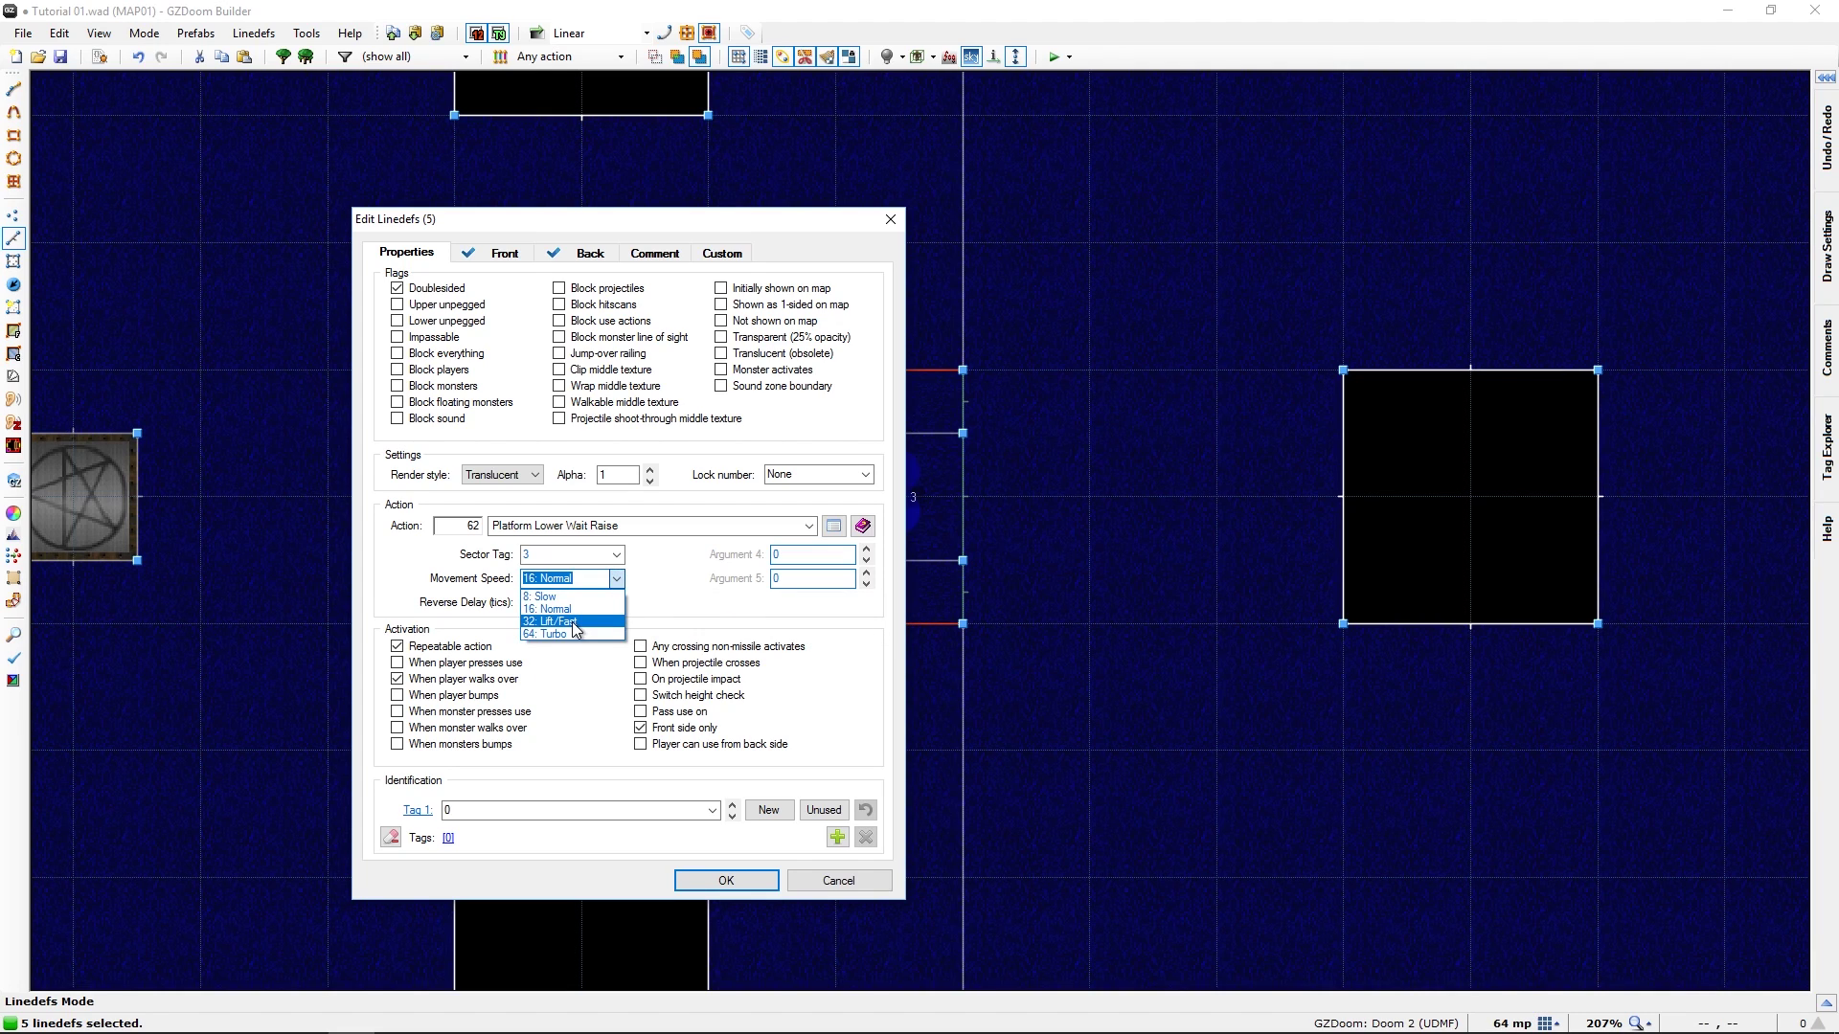
{"action": "left_click", "coordinate": [735, 888]}
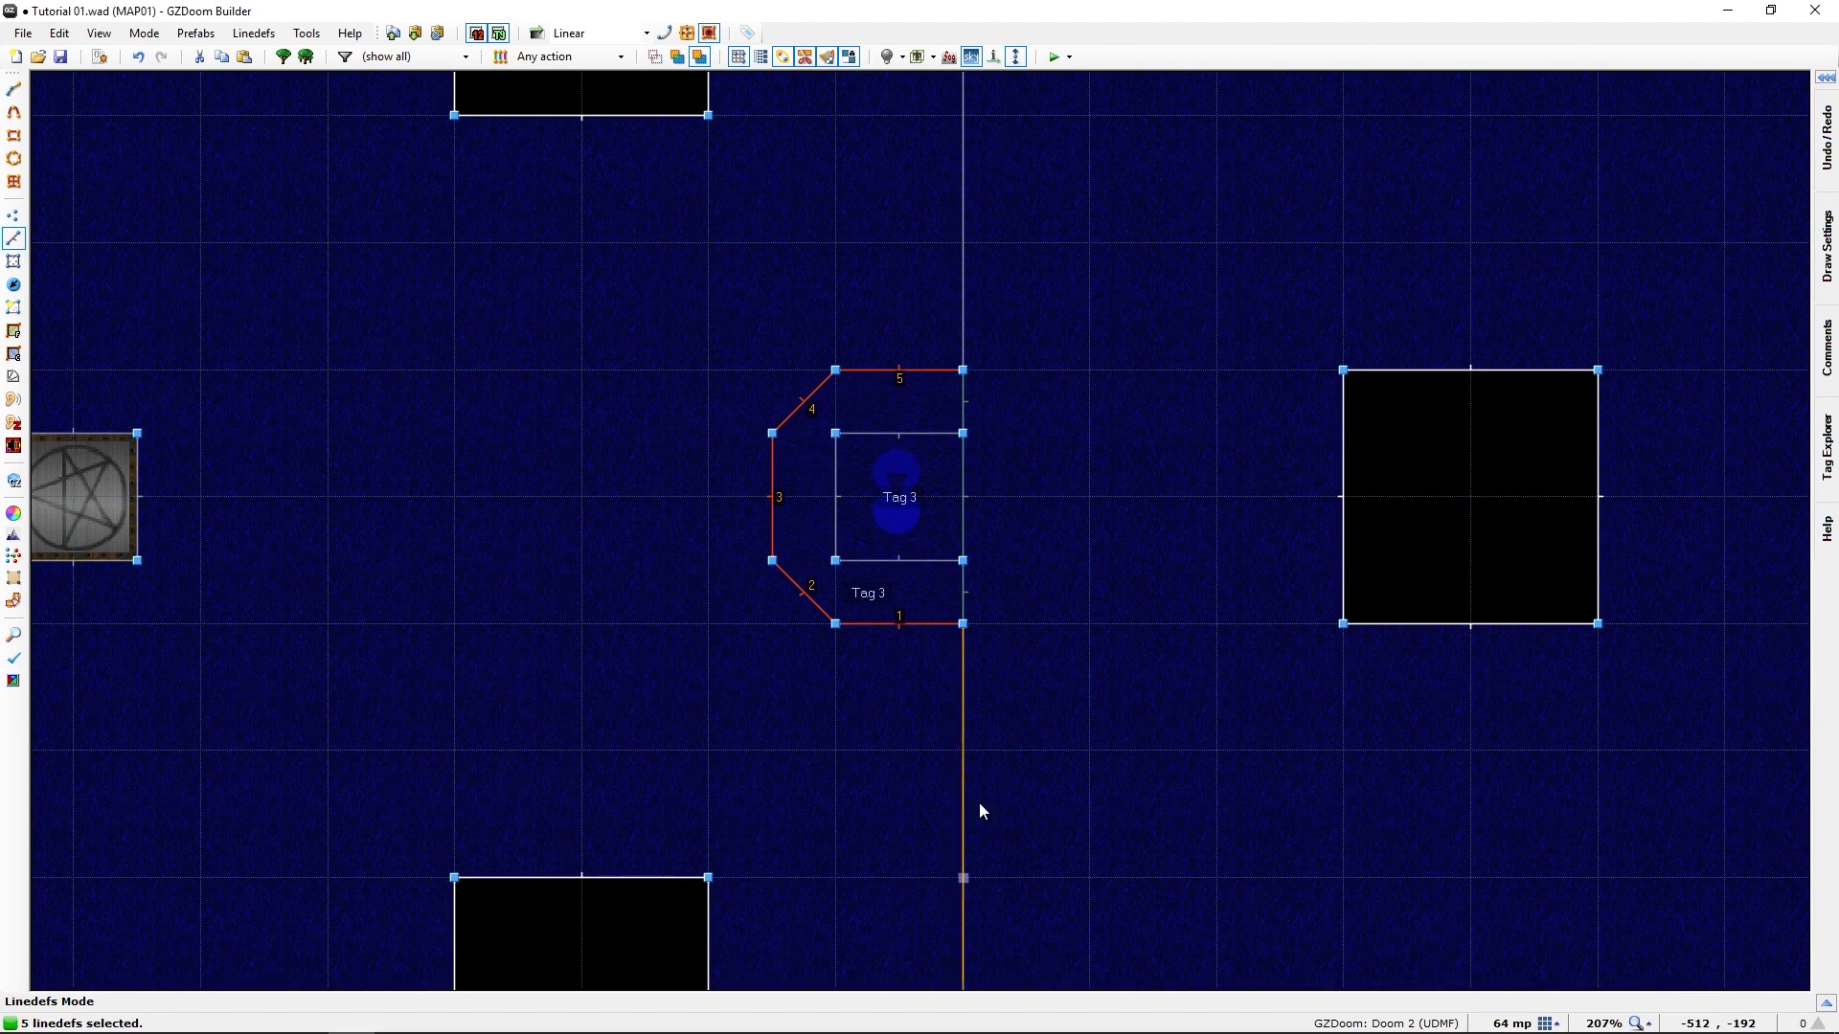
{"action": "left_click", "coordinate": [1035, 732]}
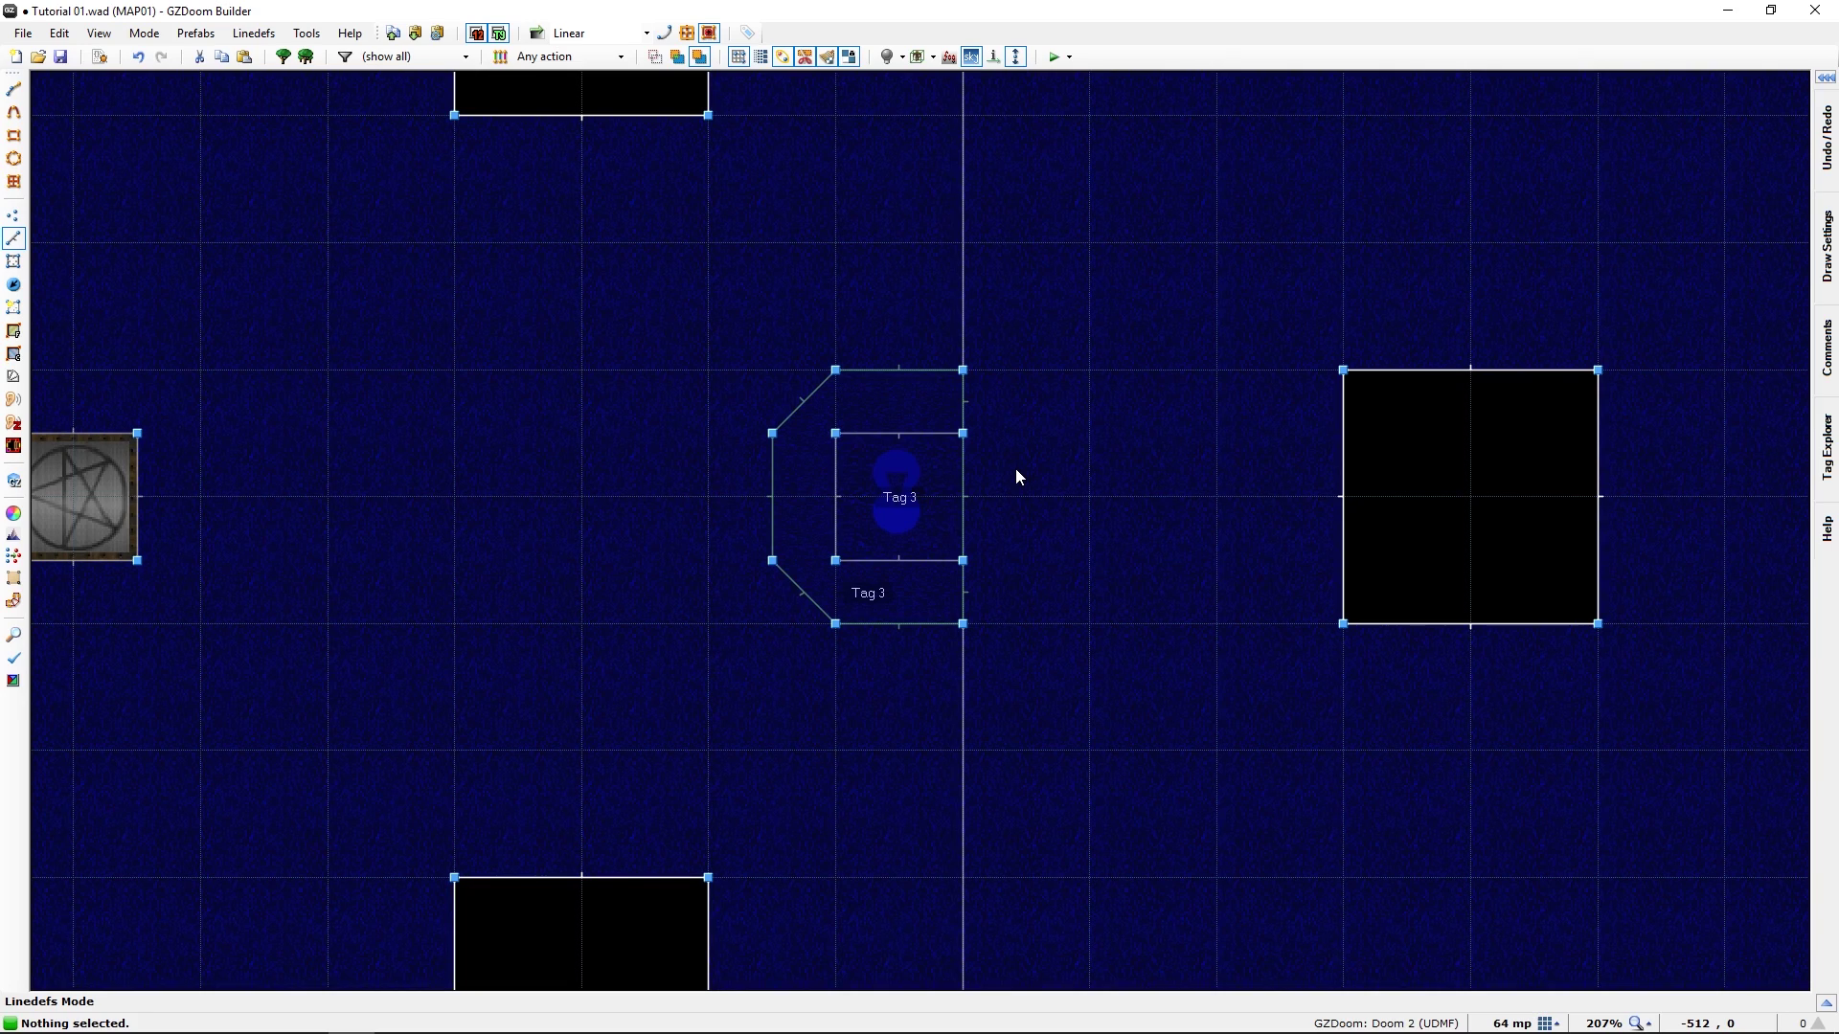
Launch the map in the game, walk up to the lift's front face, activate it and ride the platform up
{"action": "left_click", "coordinate": [1054, 59]}
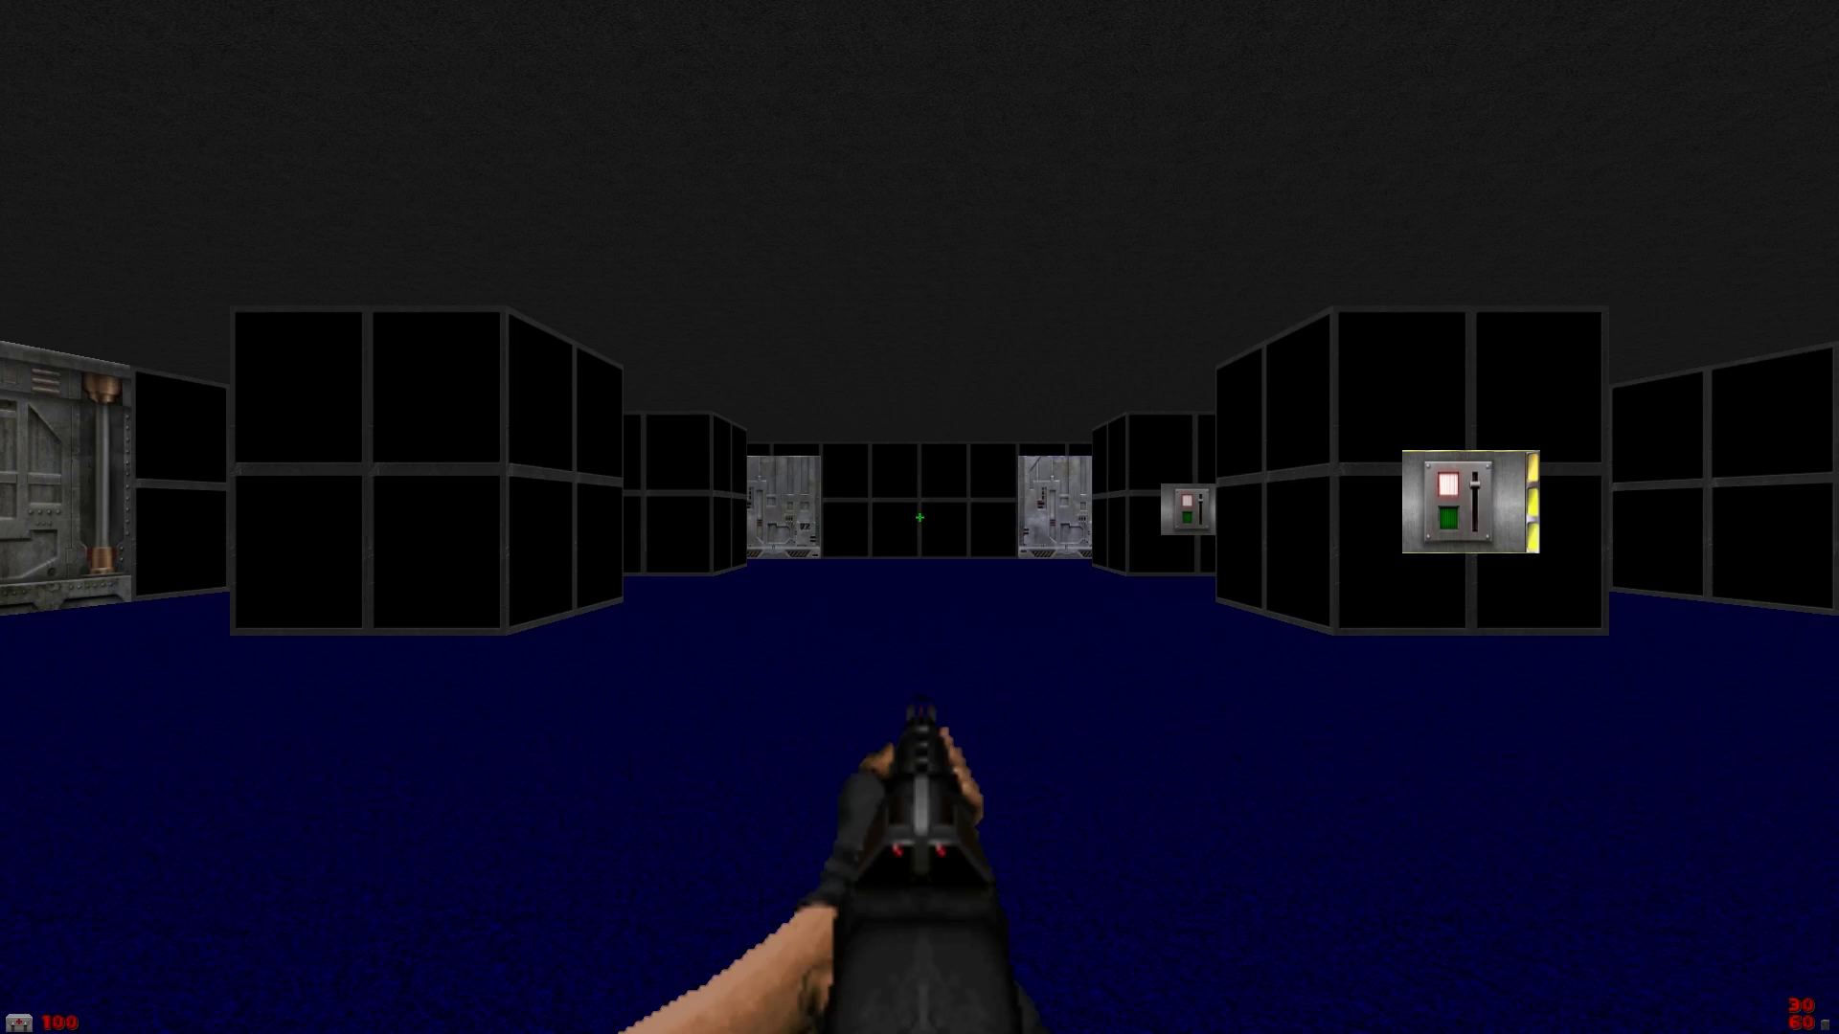
{"action": "key", "text": "w"}
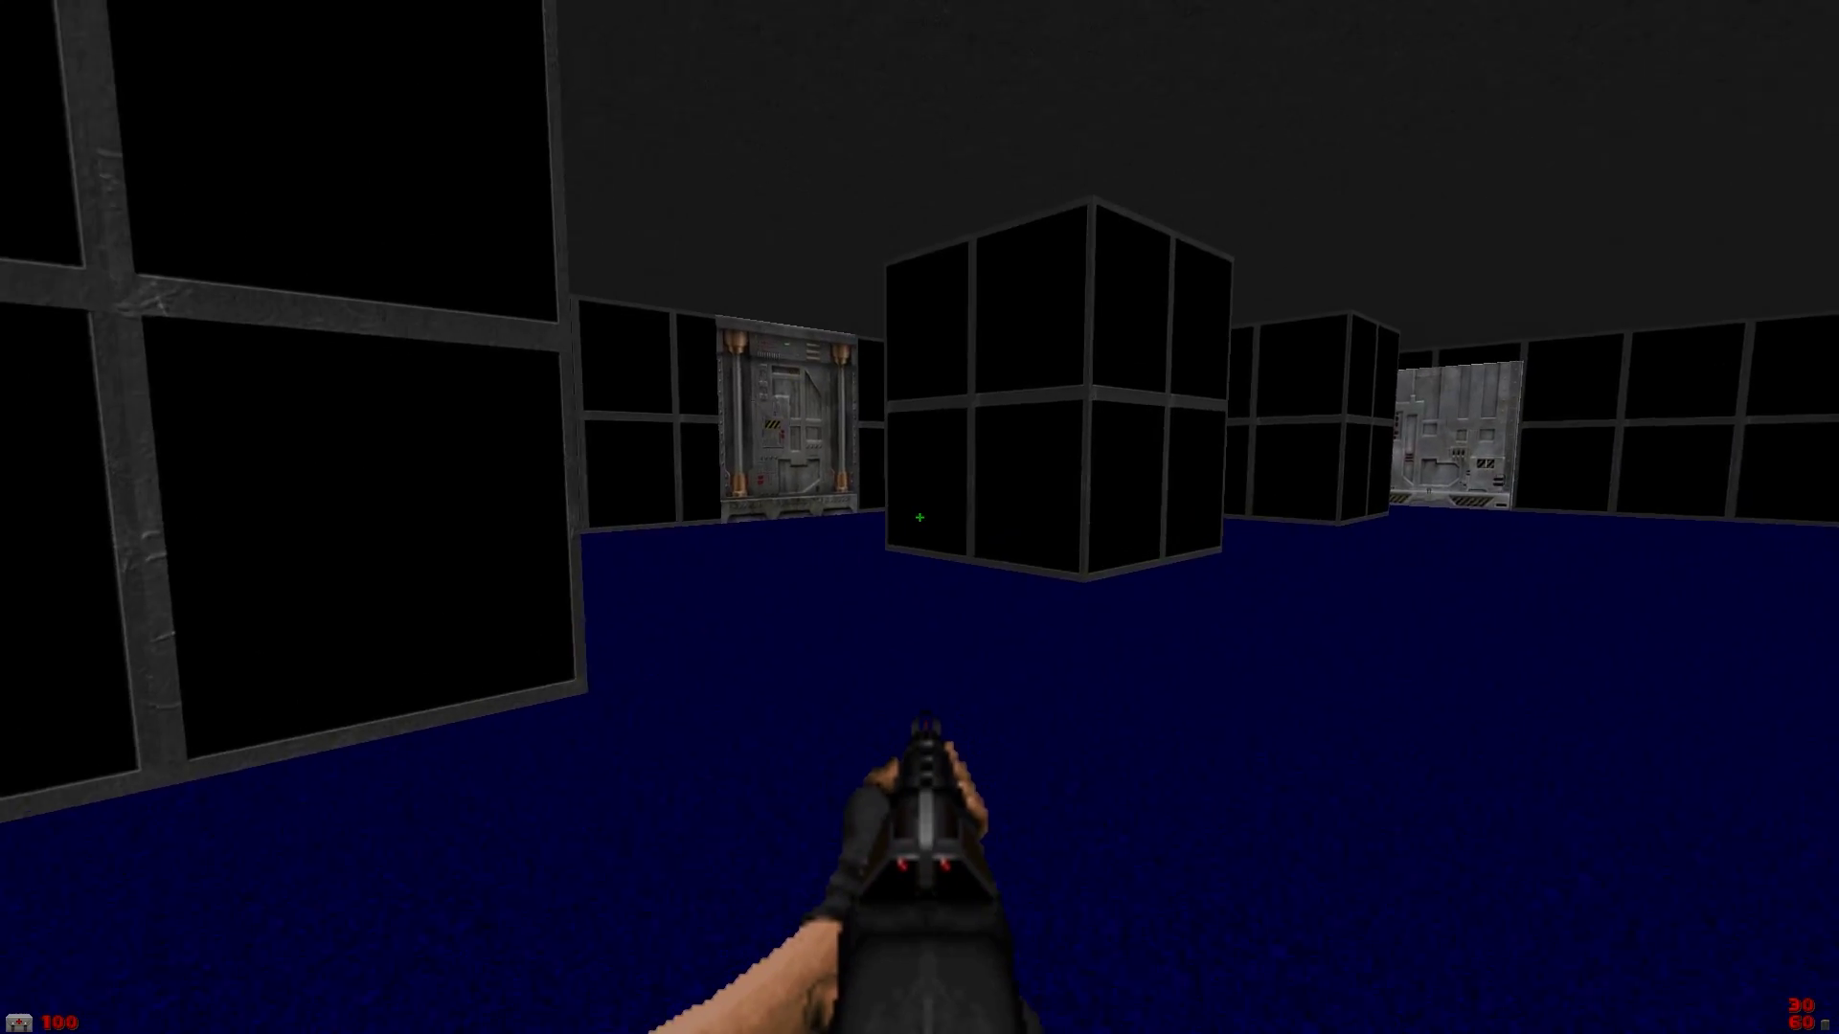
{"action": "key", "text": "Up"}
{"action": "key", "text": "Left"}
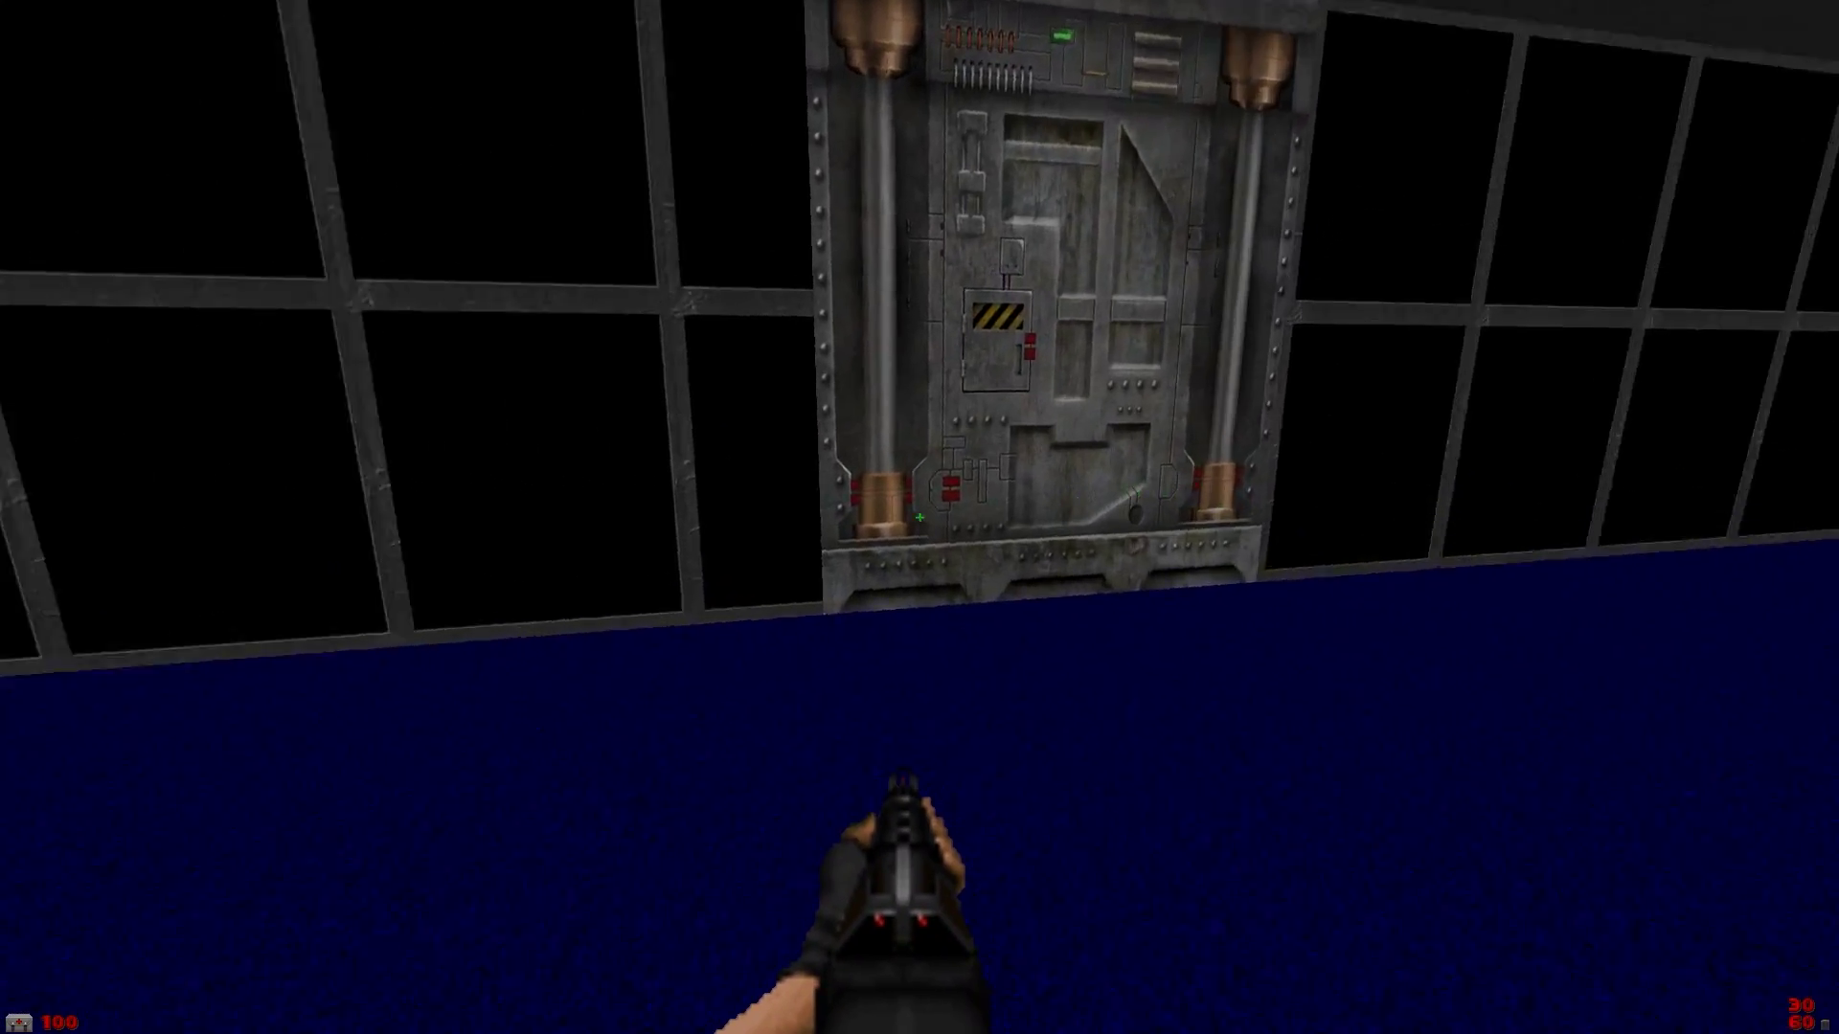
{"action": "key", "text": "Up"}
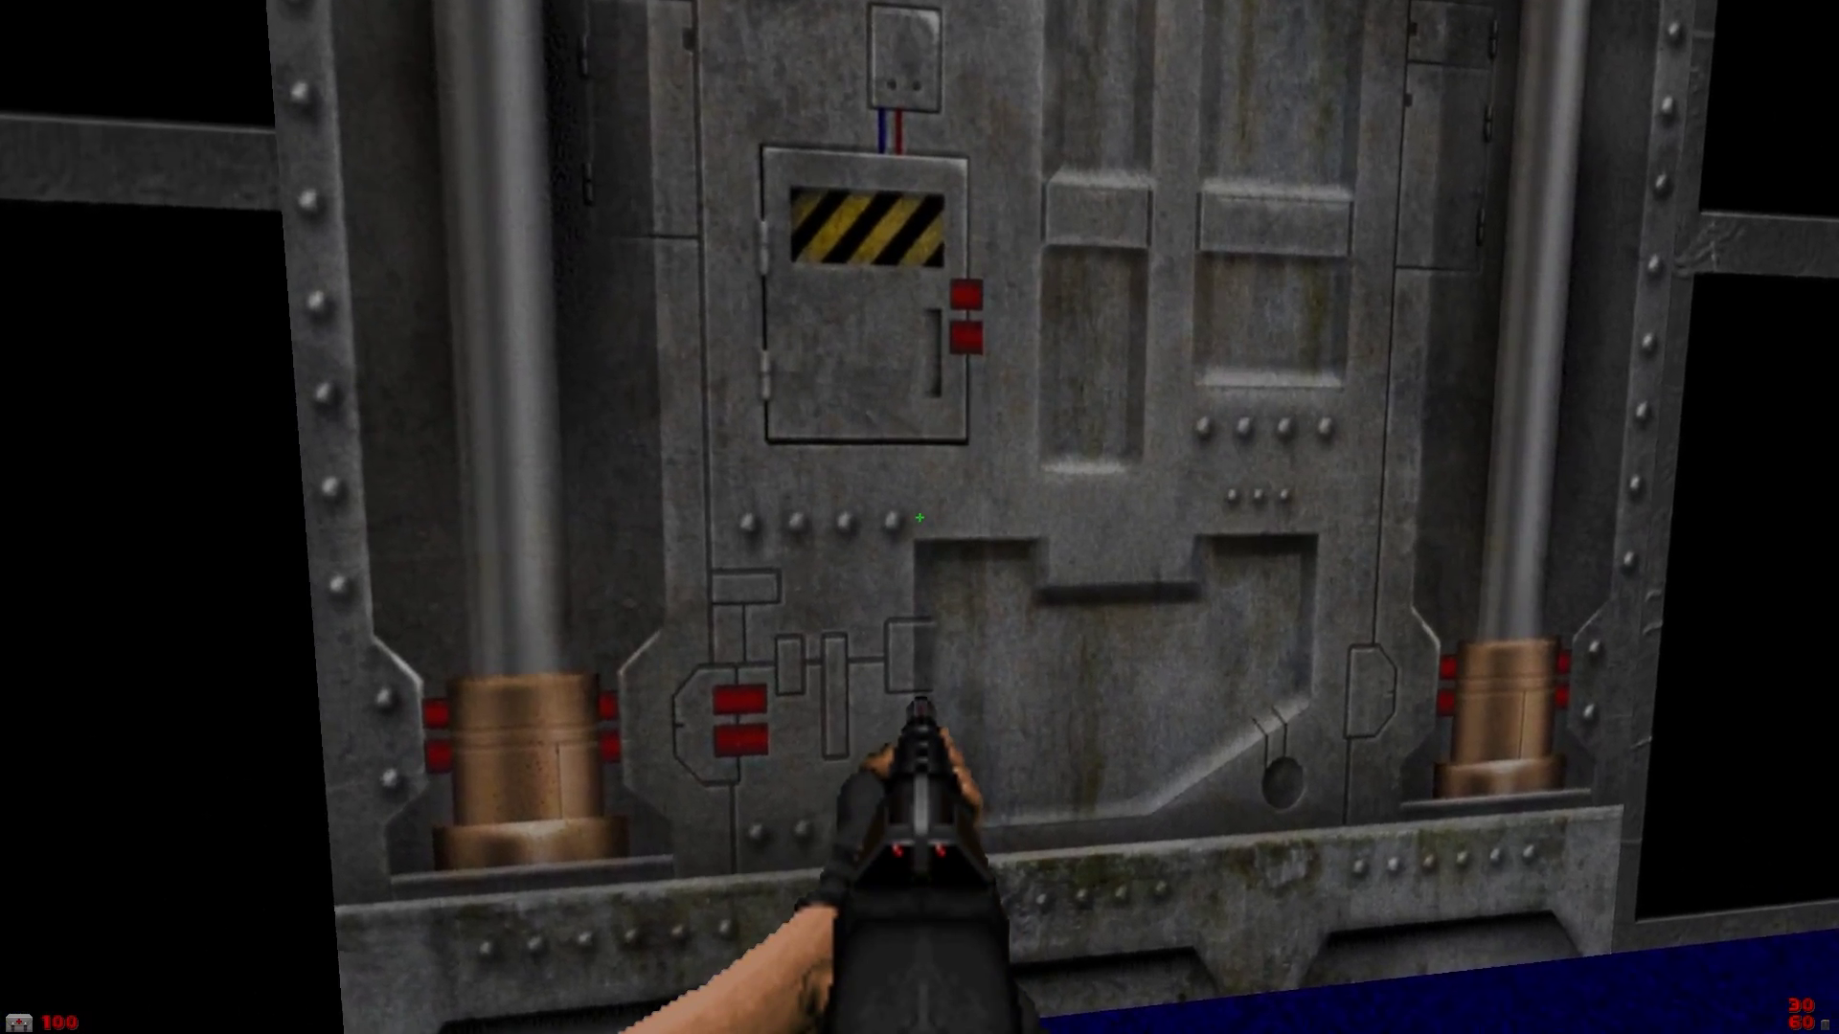
{"action": "key", "text": "w"}
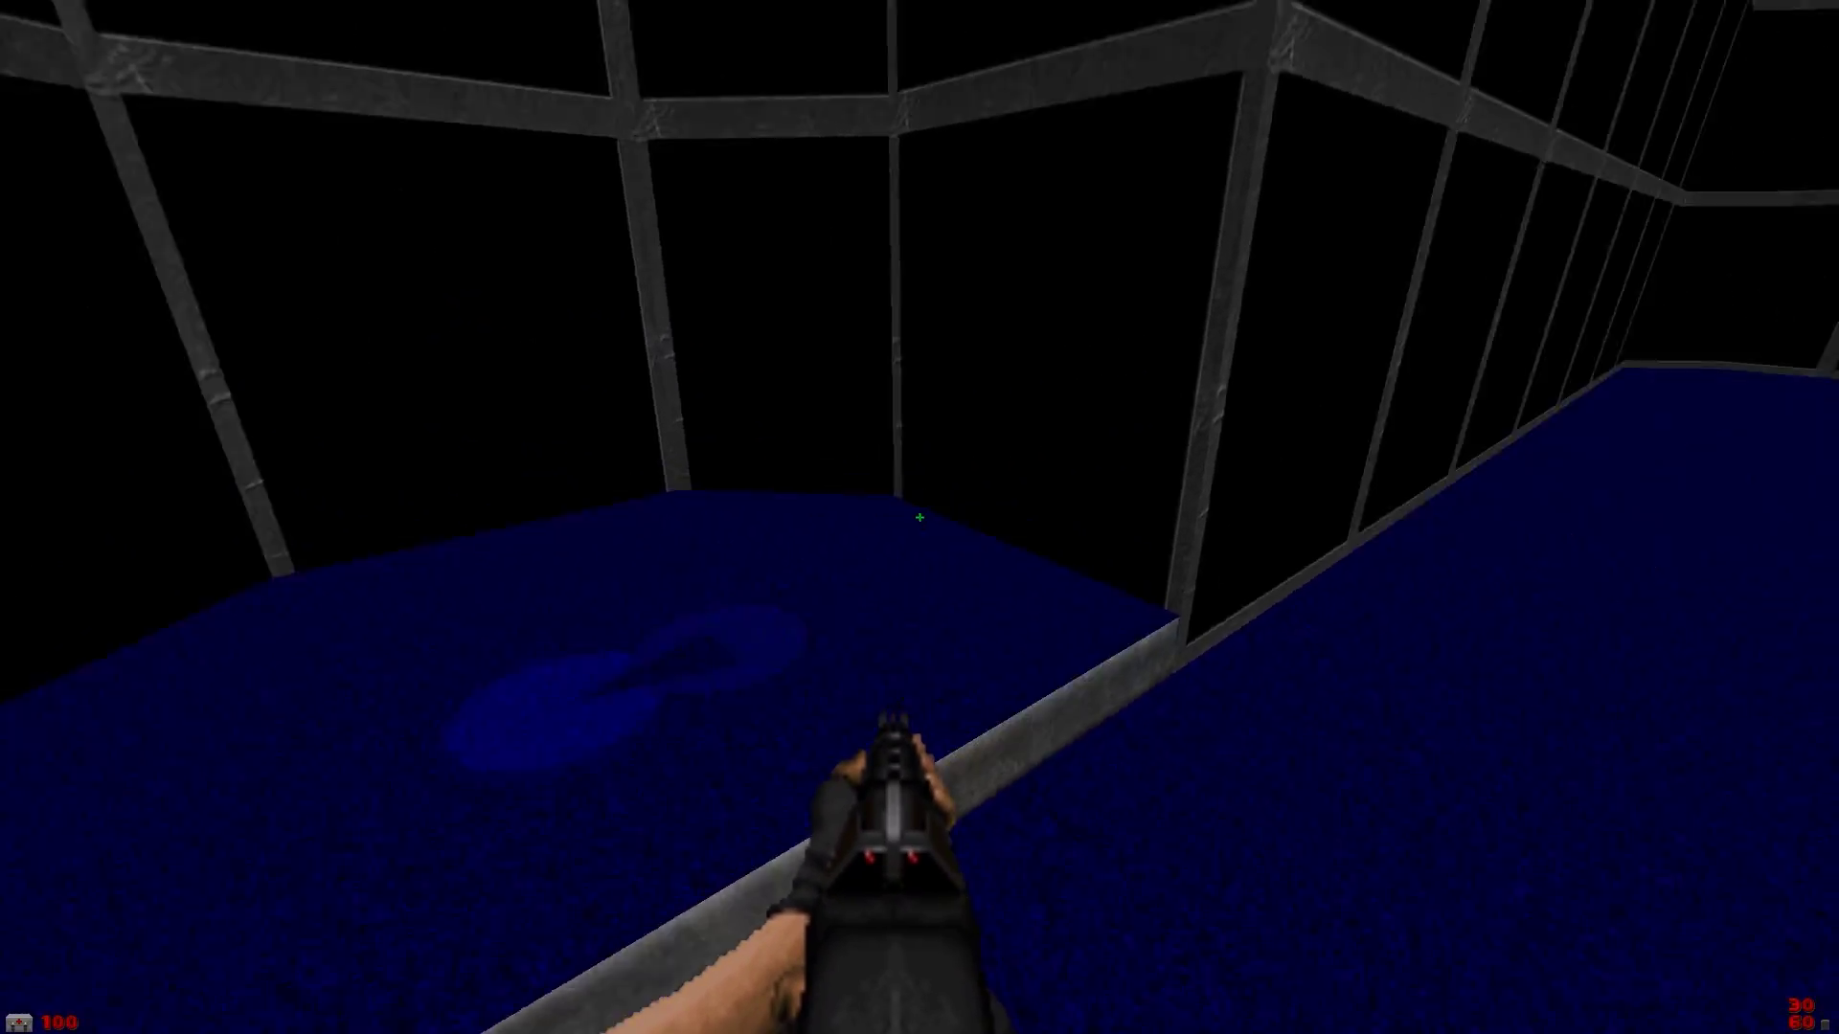
{"action": "key", "text": "Left"}
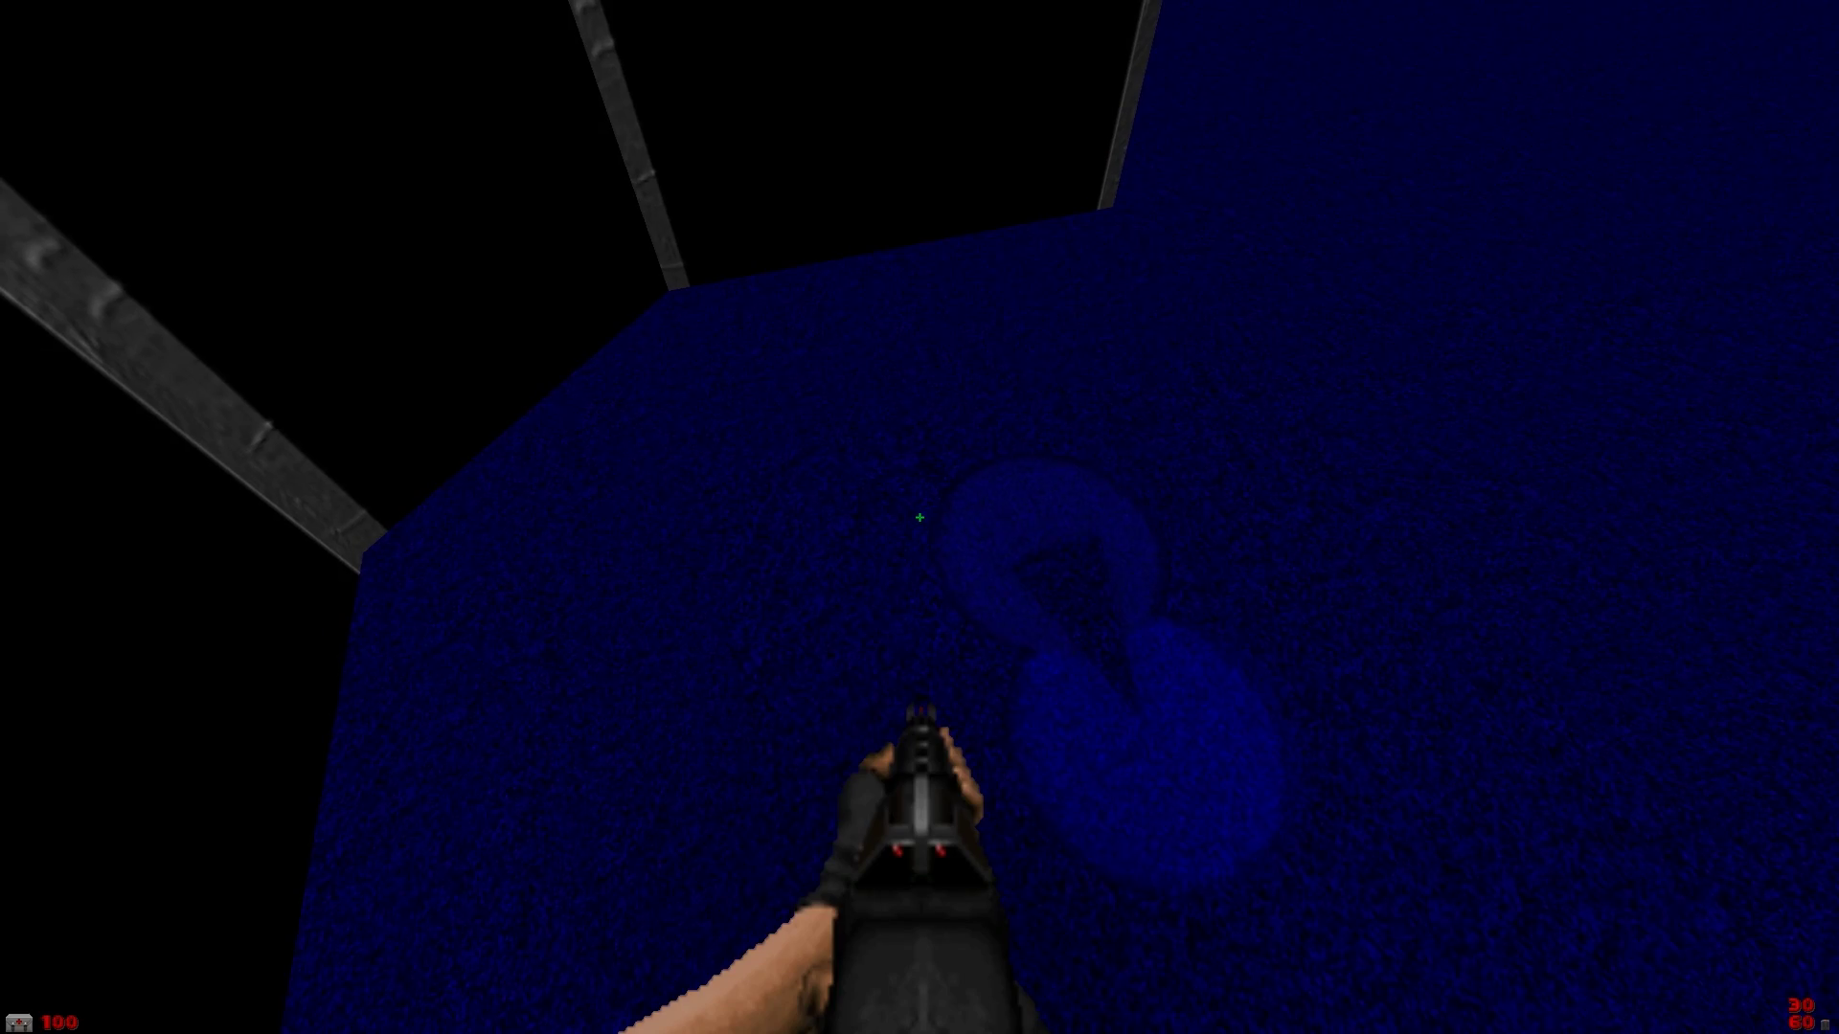
{"action": "key", "text": "Up"}
Walk off the lift across the upper floor and look back at it from several angles
{"action": "key", "text": "s"}
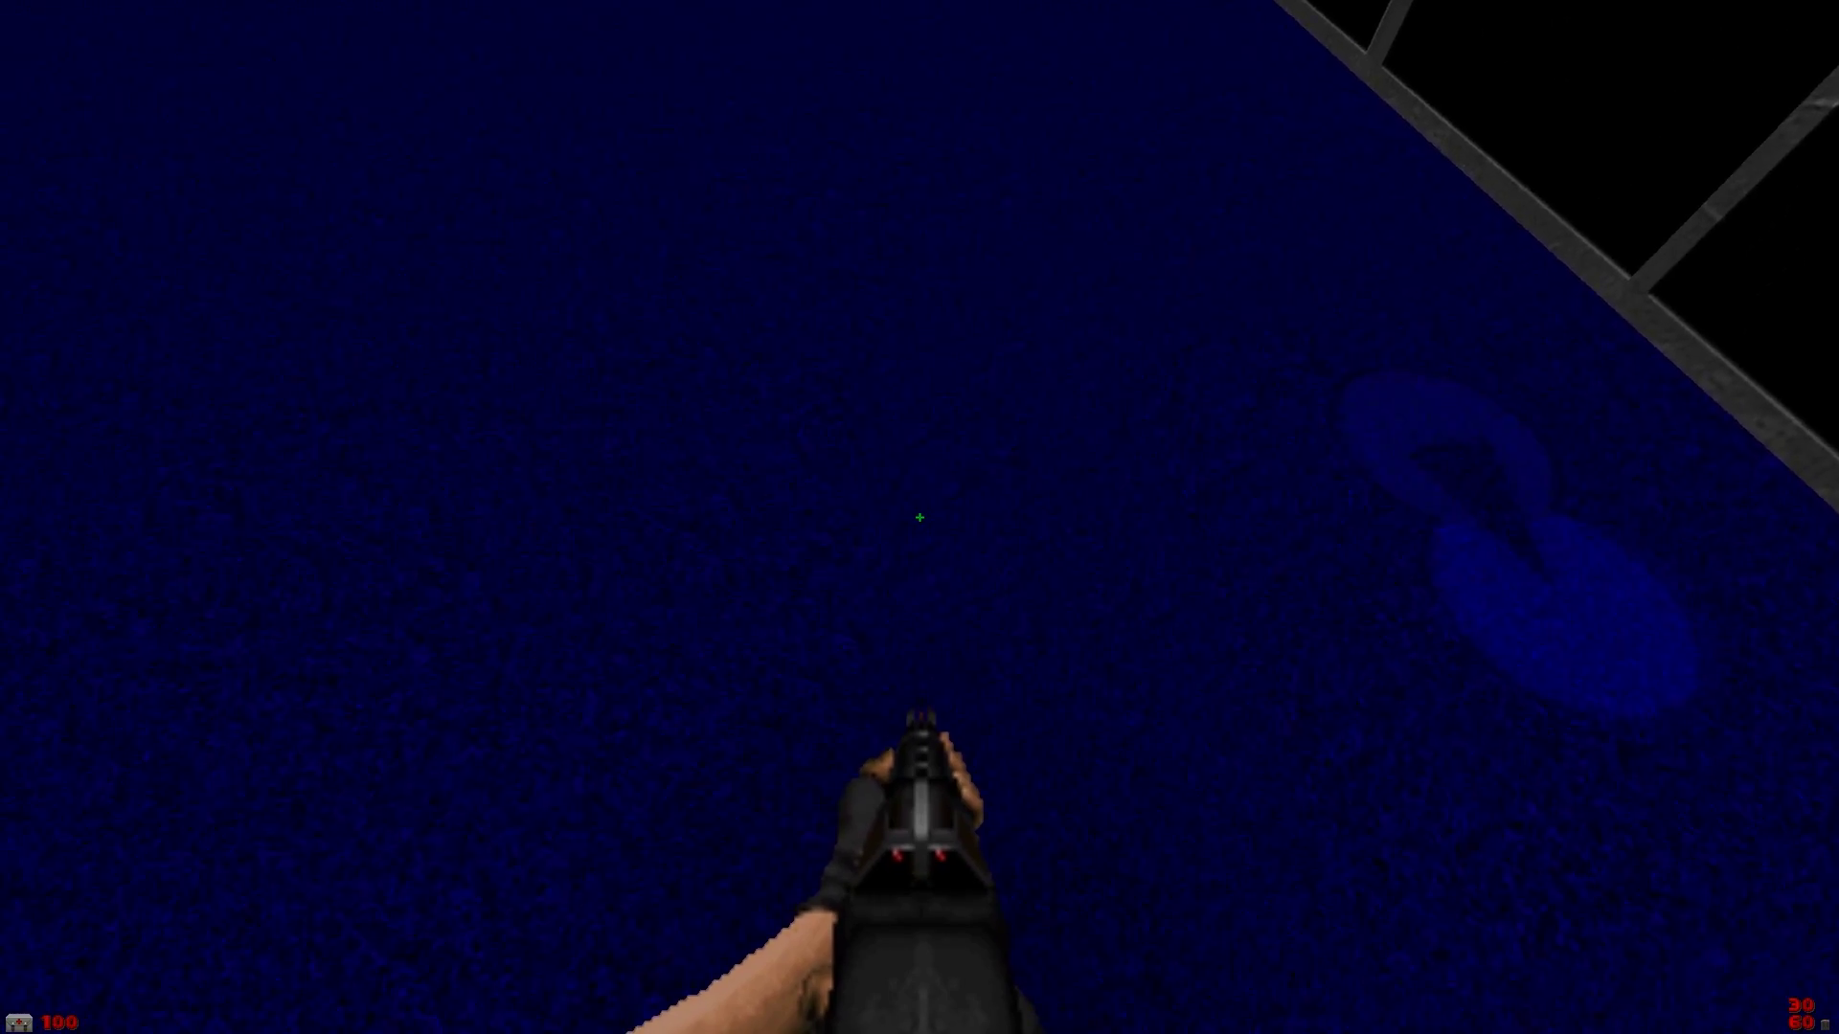
{"action": "key", "text": "Right"}
{"action": "key", "text": "Up"}
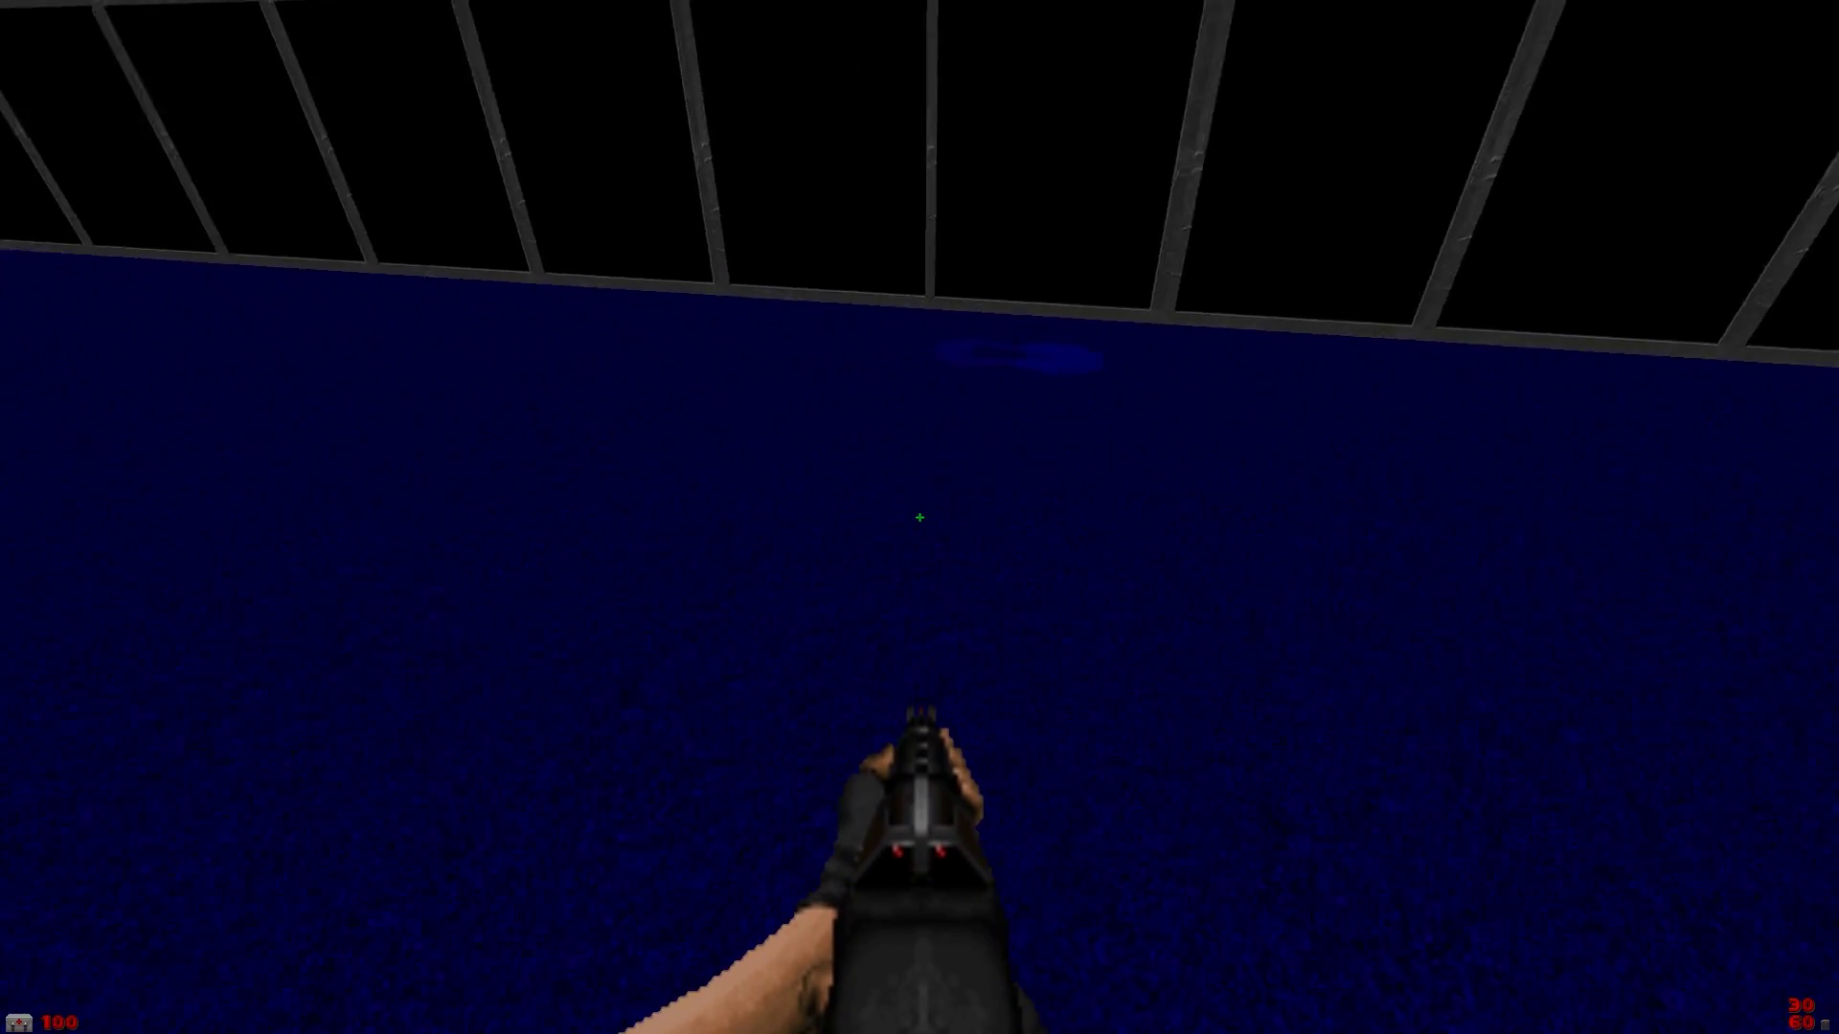
{"action": "key", "text": "Up"}
{"action": "key", "text": "Left"}
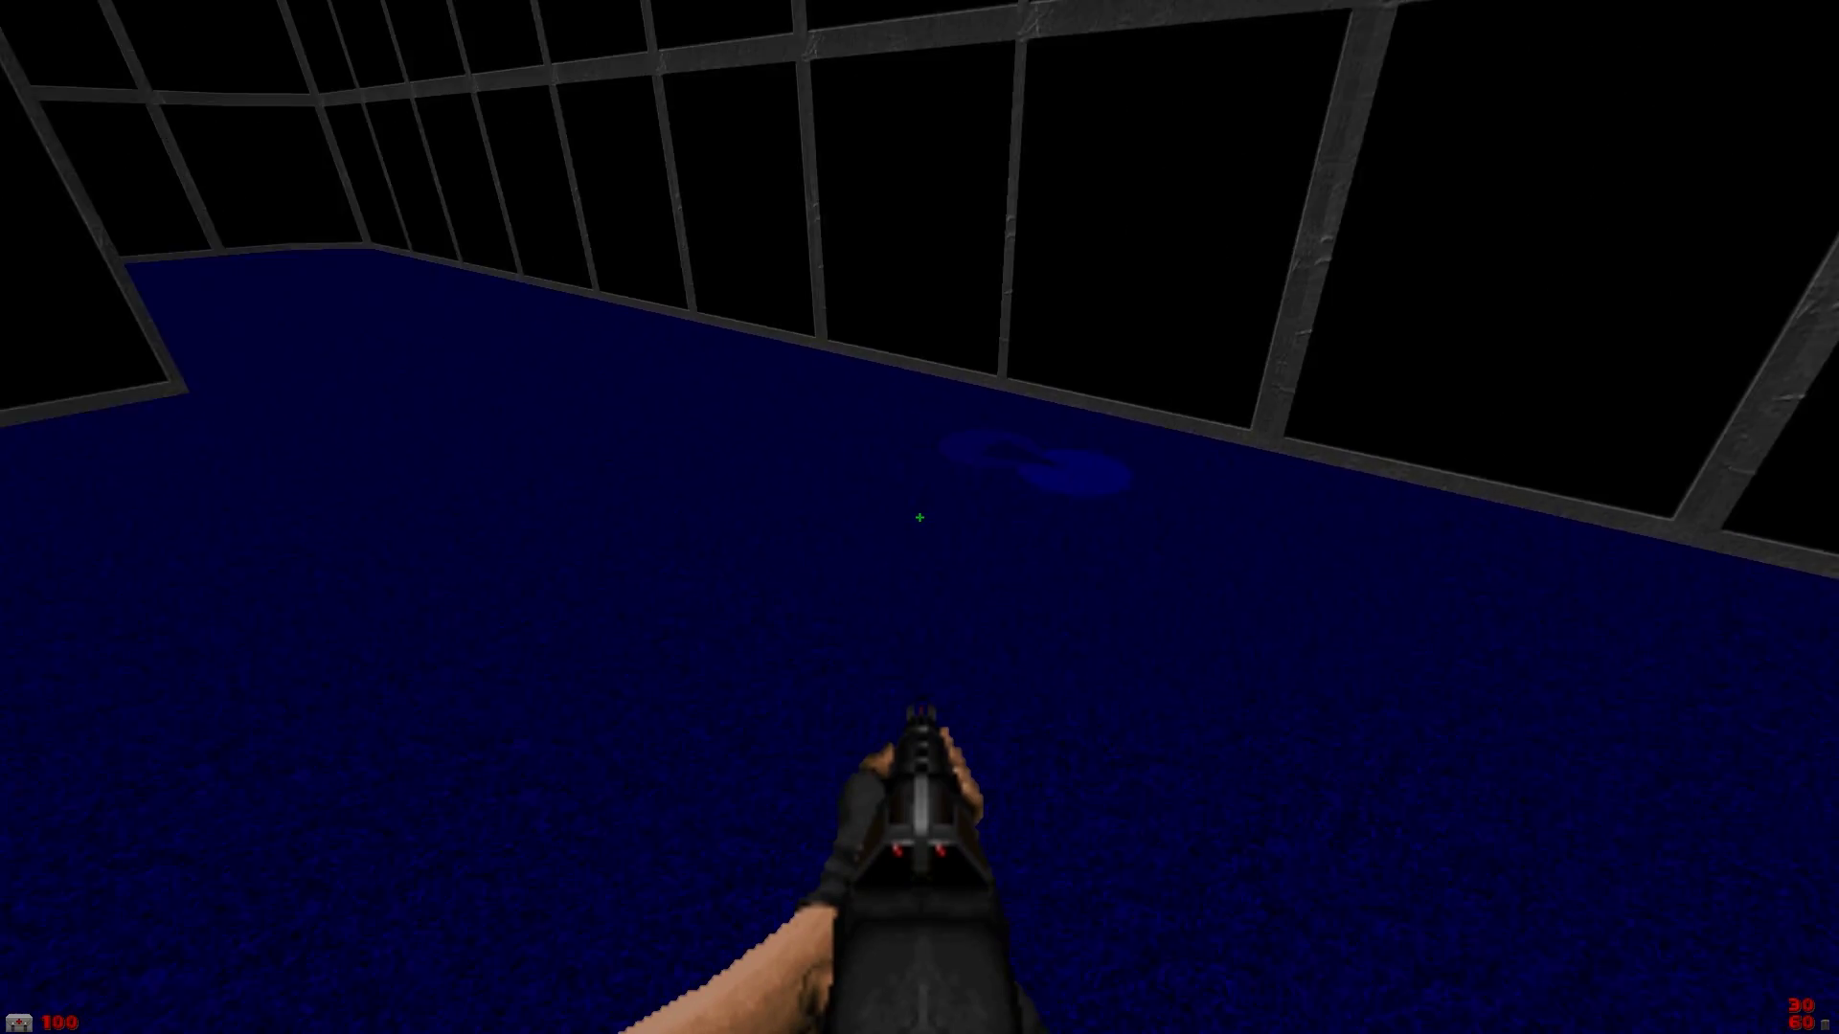
{"action": "key", "text": "d"}
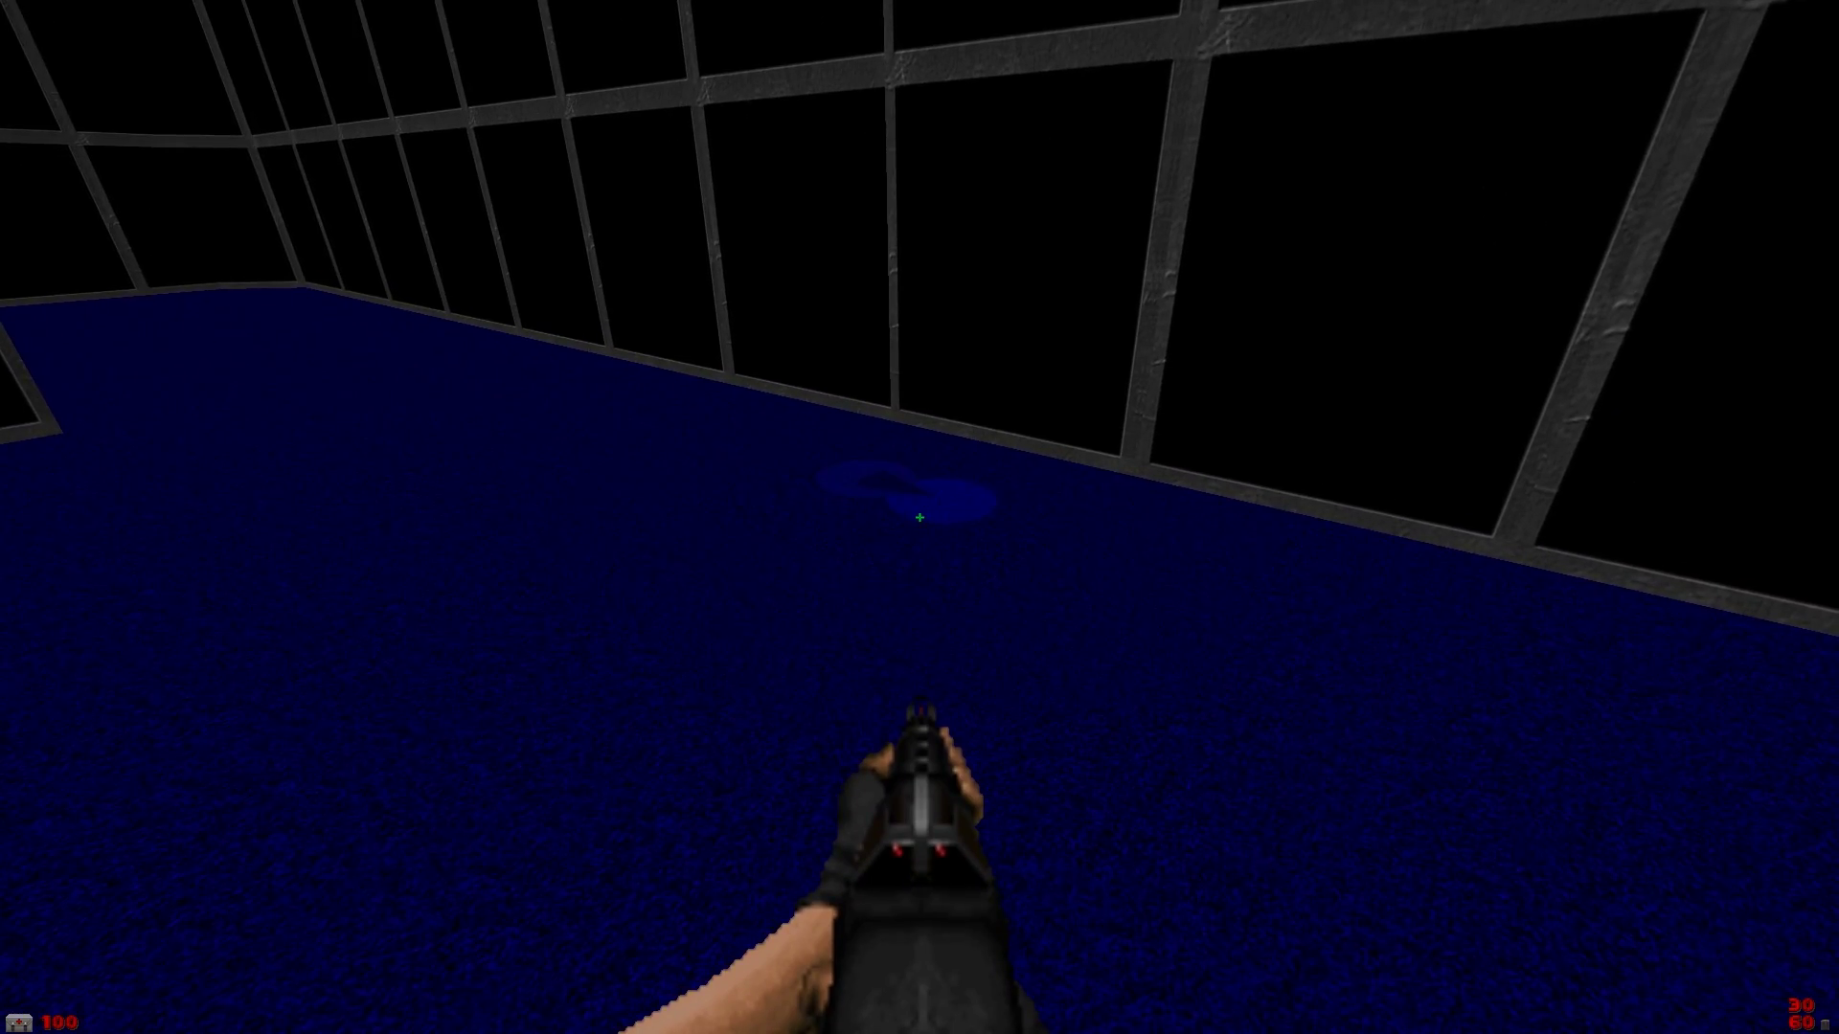
{"action": "key", "text": "w"}
{"action": "key", "text": "a"}
{"action": "key", "text": "s"}
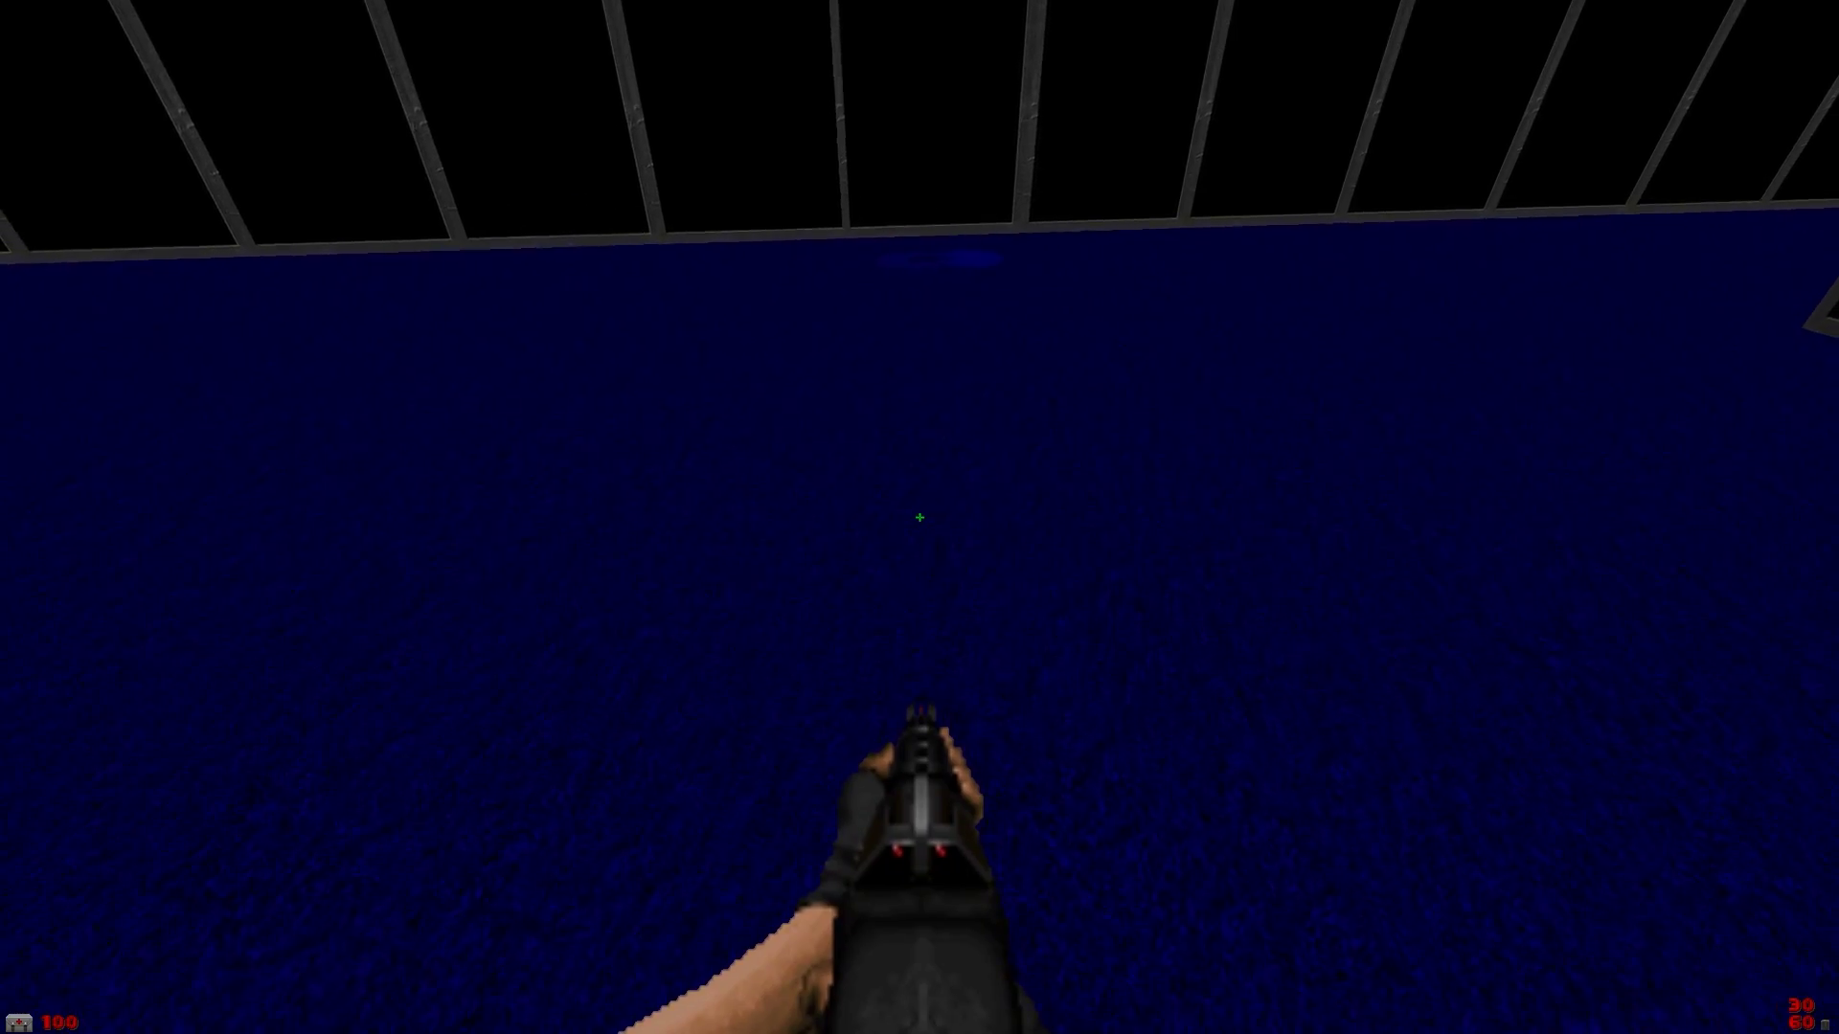
Walk back onto the lift from the upper floor to trigger it, ride it down and step off
{"action": "key", "text": "d"}
{"action": "key", "text": "w"}
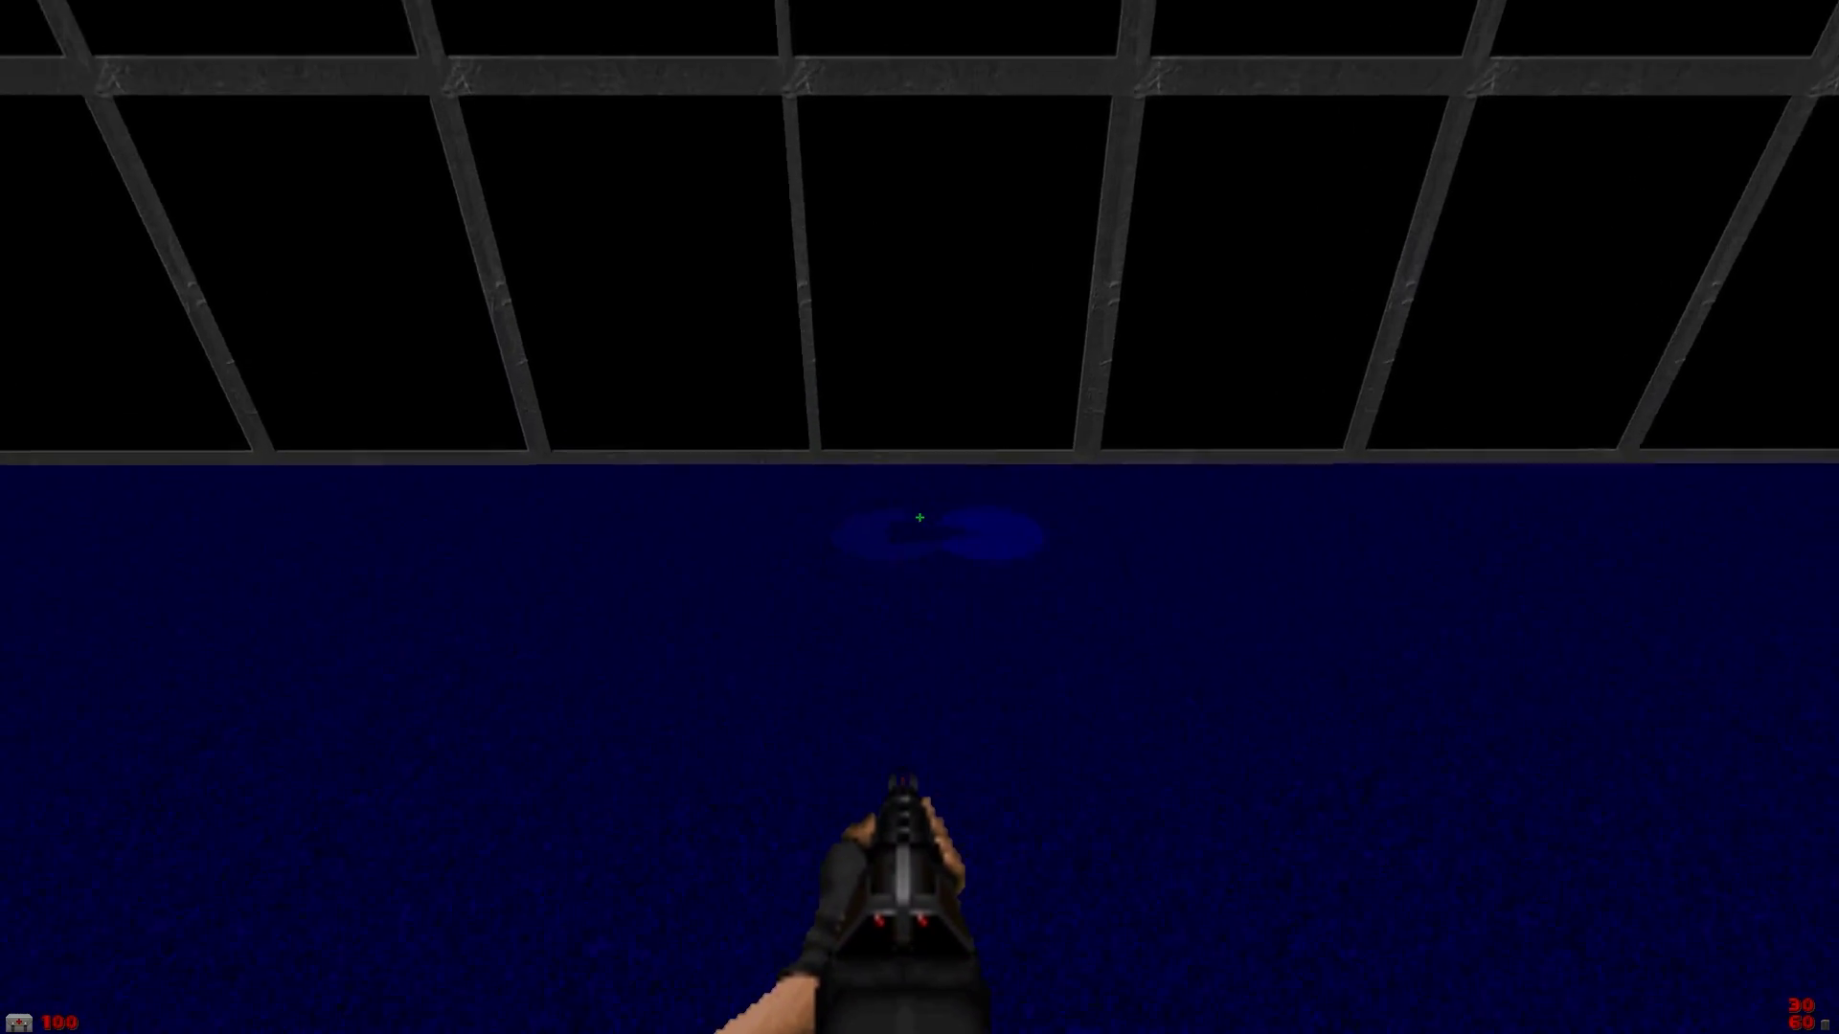
{"action": "key", "text": "w"}
{"action": "key", "text": "s"}
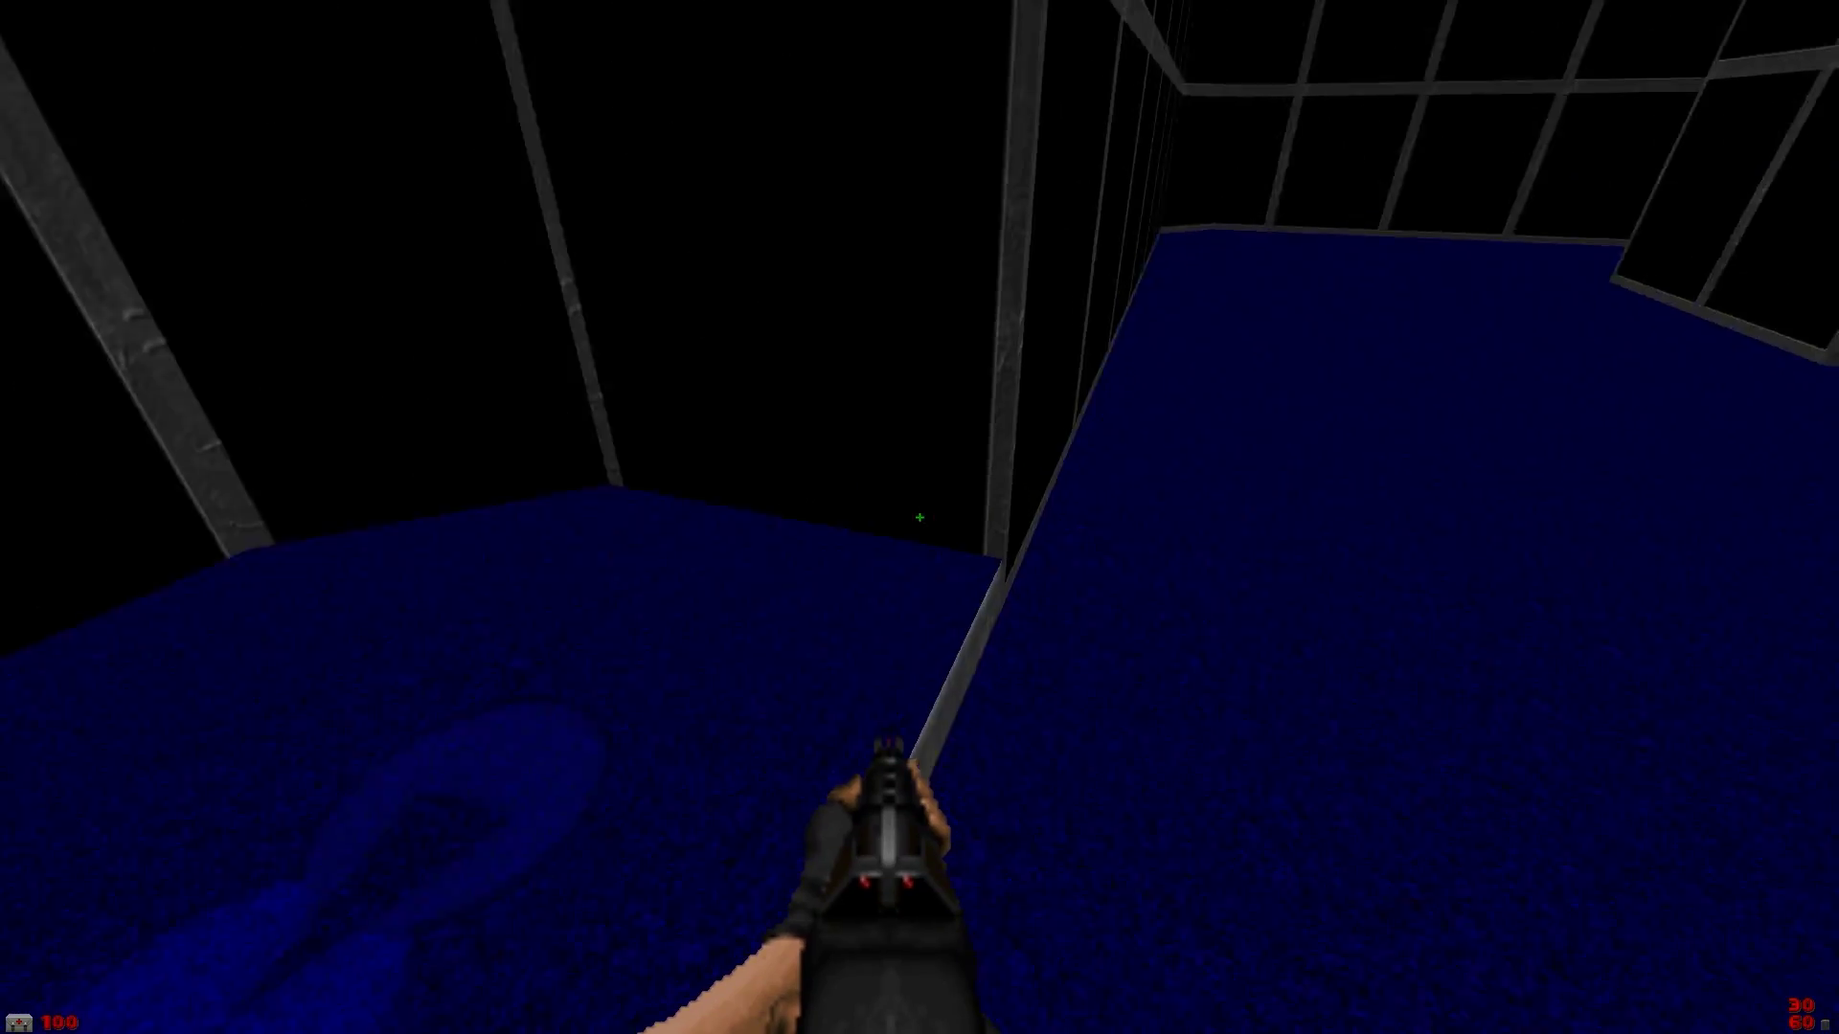
{"action": "key", "text": "s"}
{"action": "key", "text": "d"}
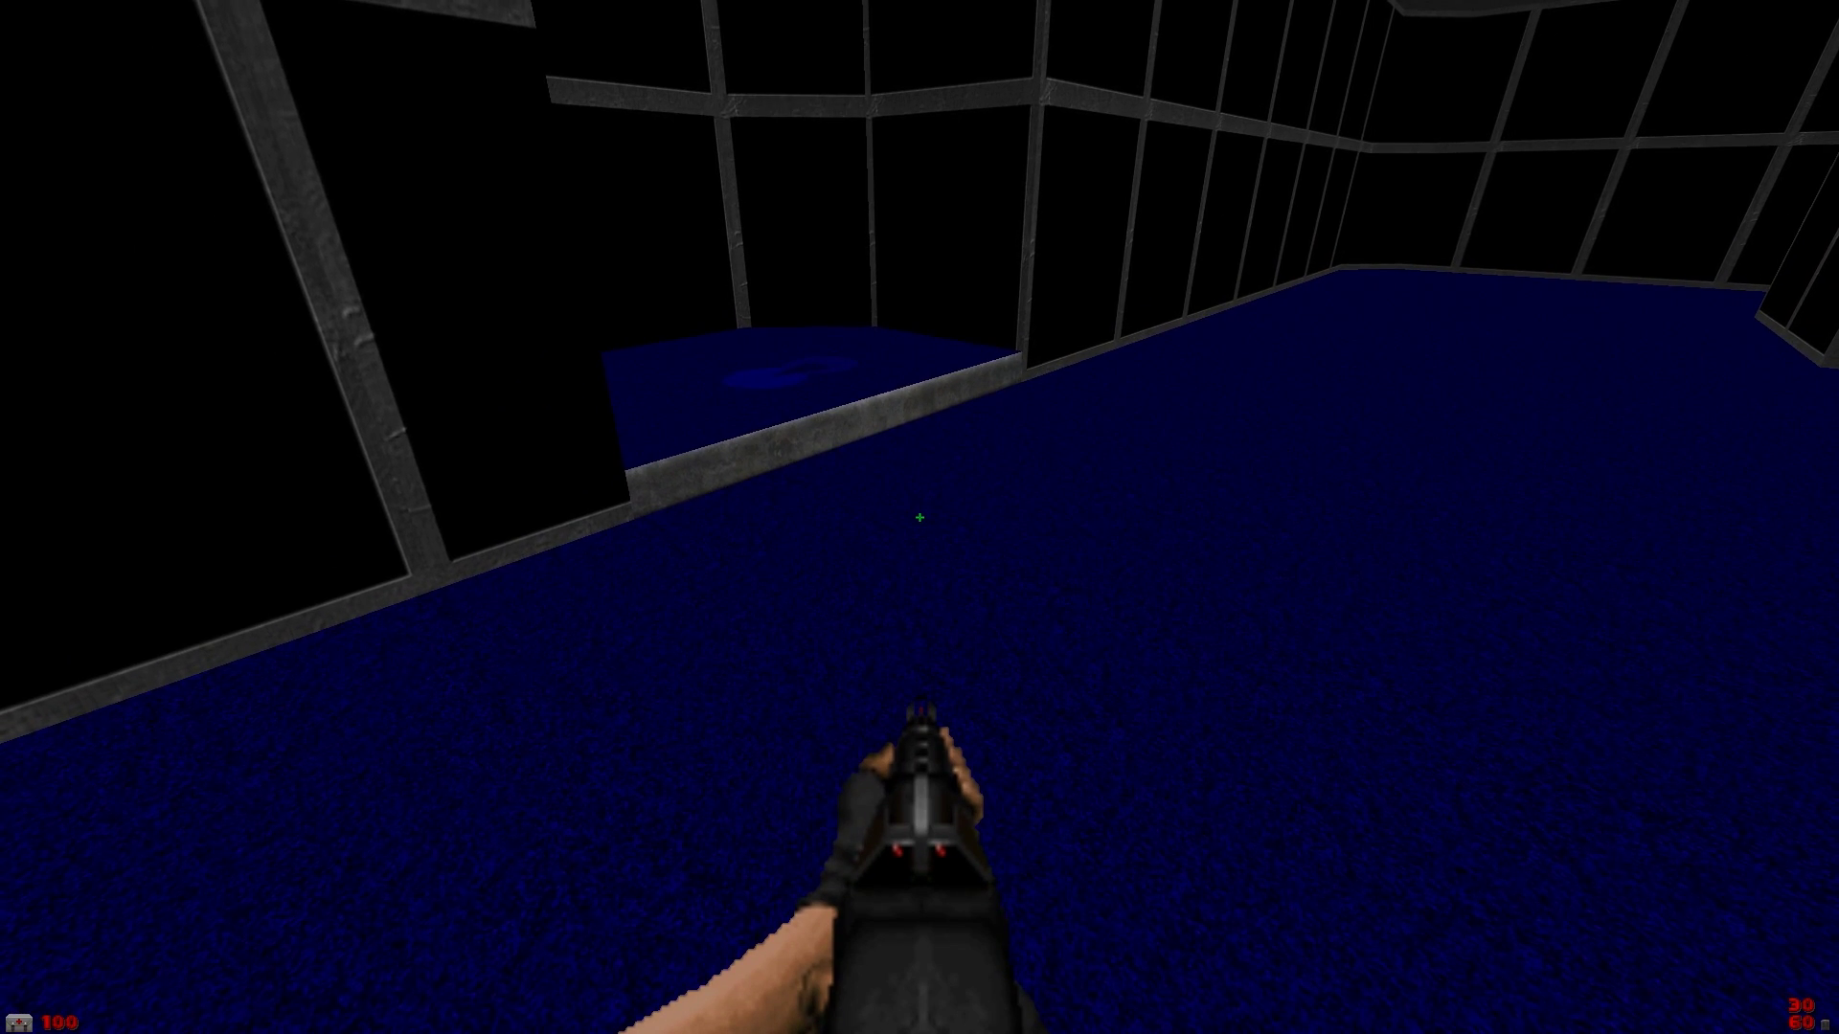
Look around the lower floor in-game and view the raised lift's metal-plated face from close up
{"action": "key", "text": "d"}
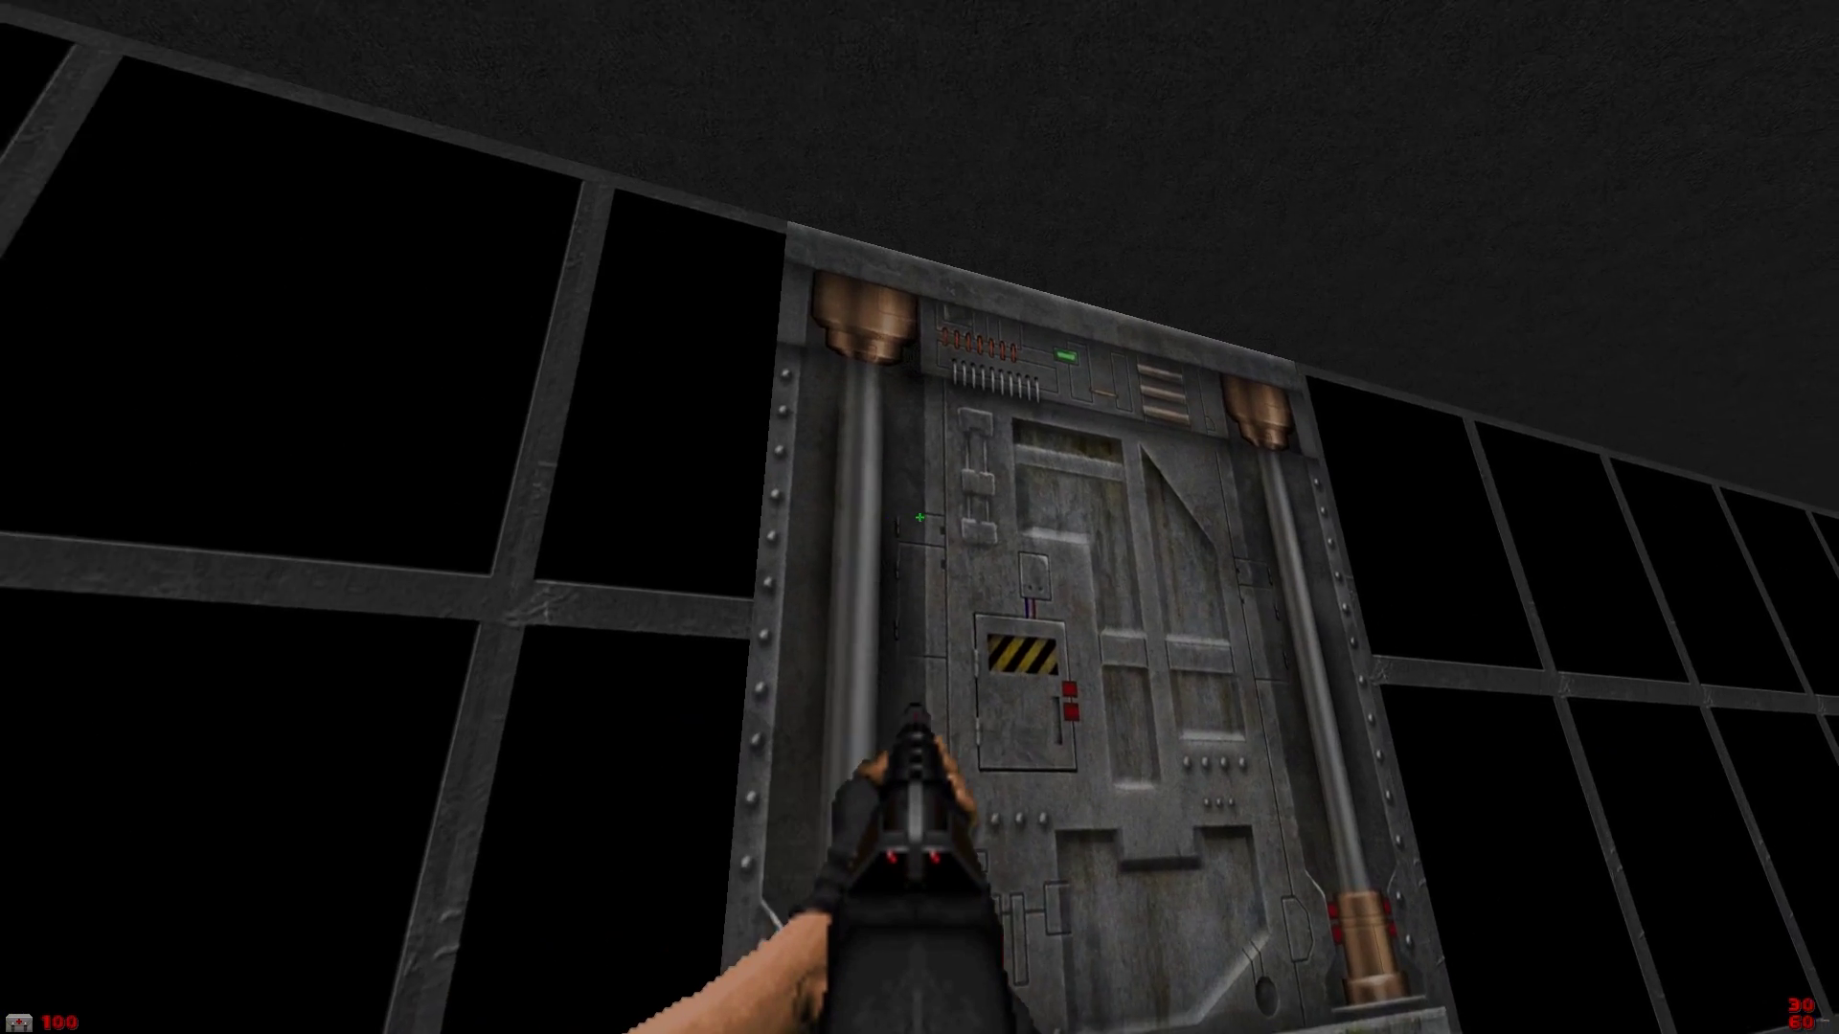
{"action": "key", "text": "Down"}
{"action": "key", "text": "Right"}
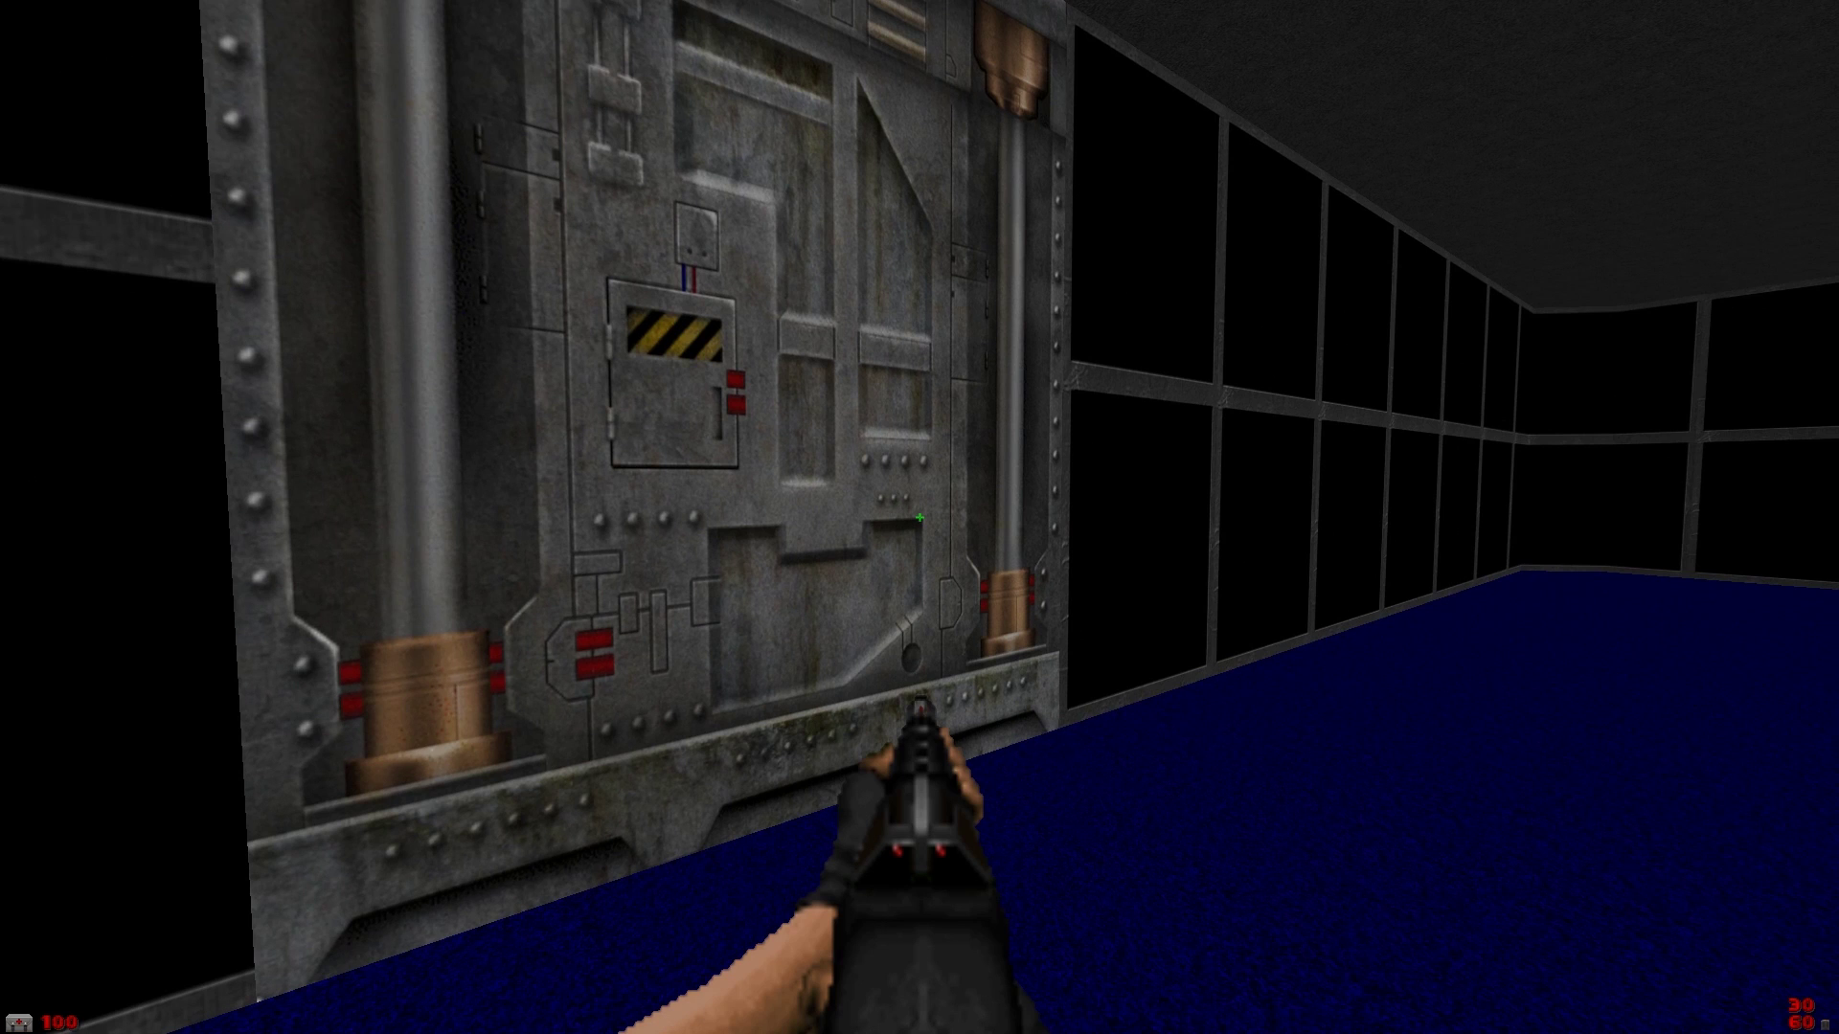
{"action": "key", "text": "Right"}
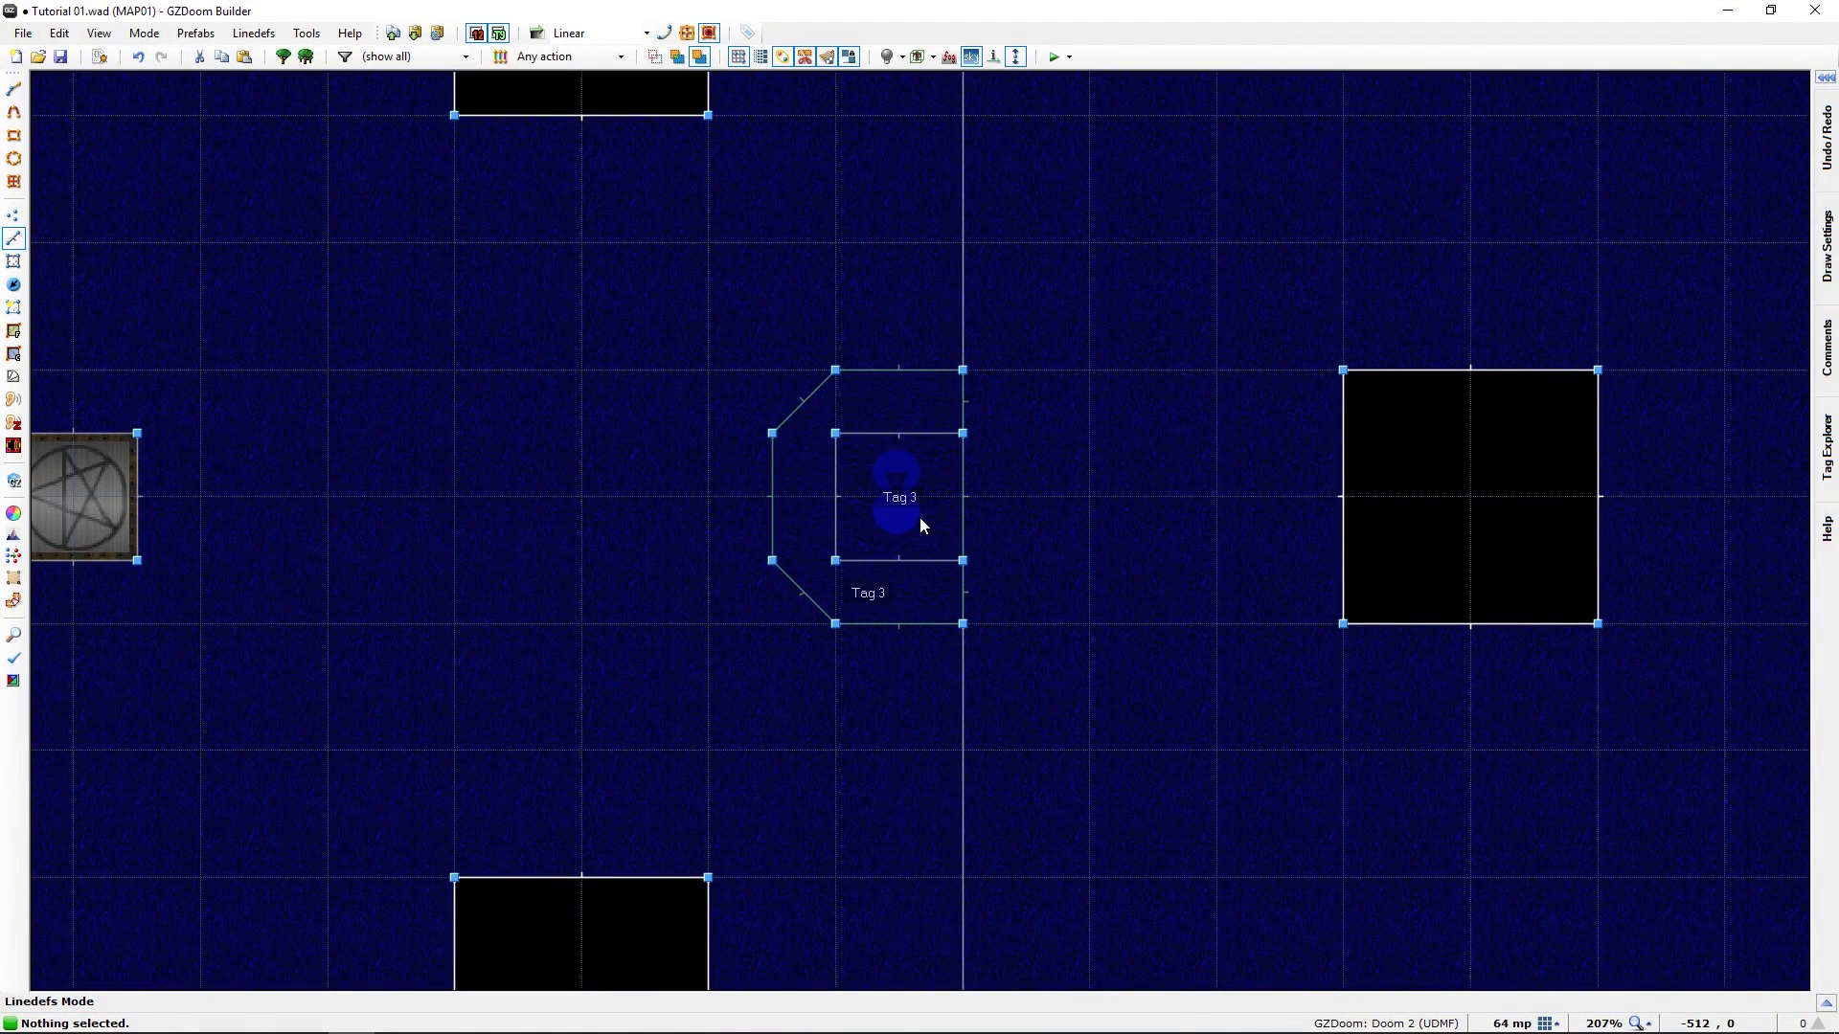
Examine the pentagram pad in the lift room on the map and in the 3D view
{"action": "scroll", "coordinate": [920, 525], "scroll_direction": "down", "scroll_amount": 1}
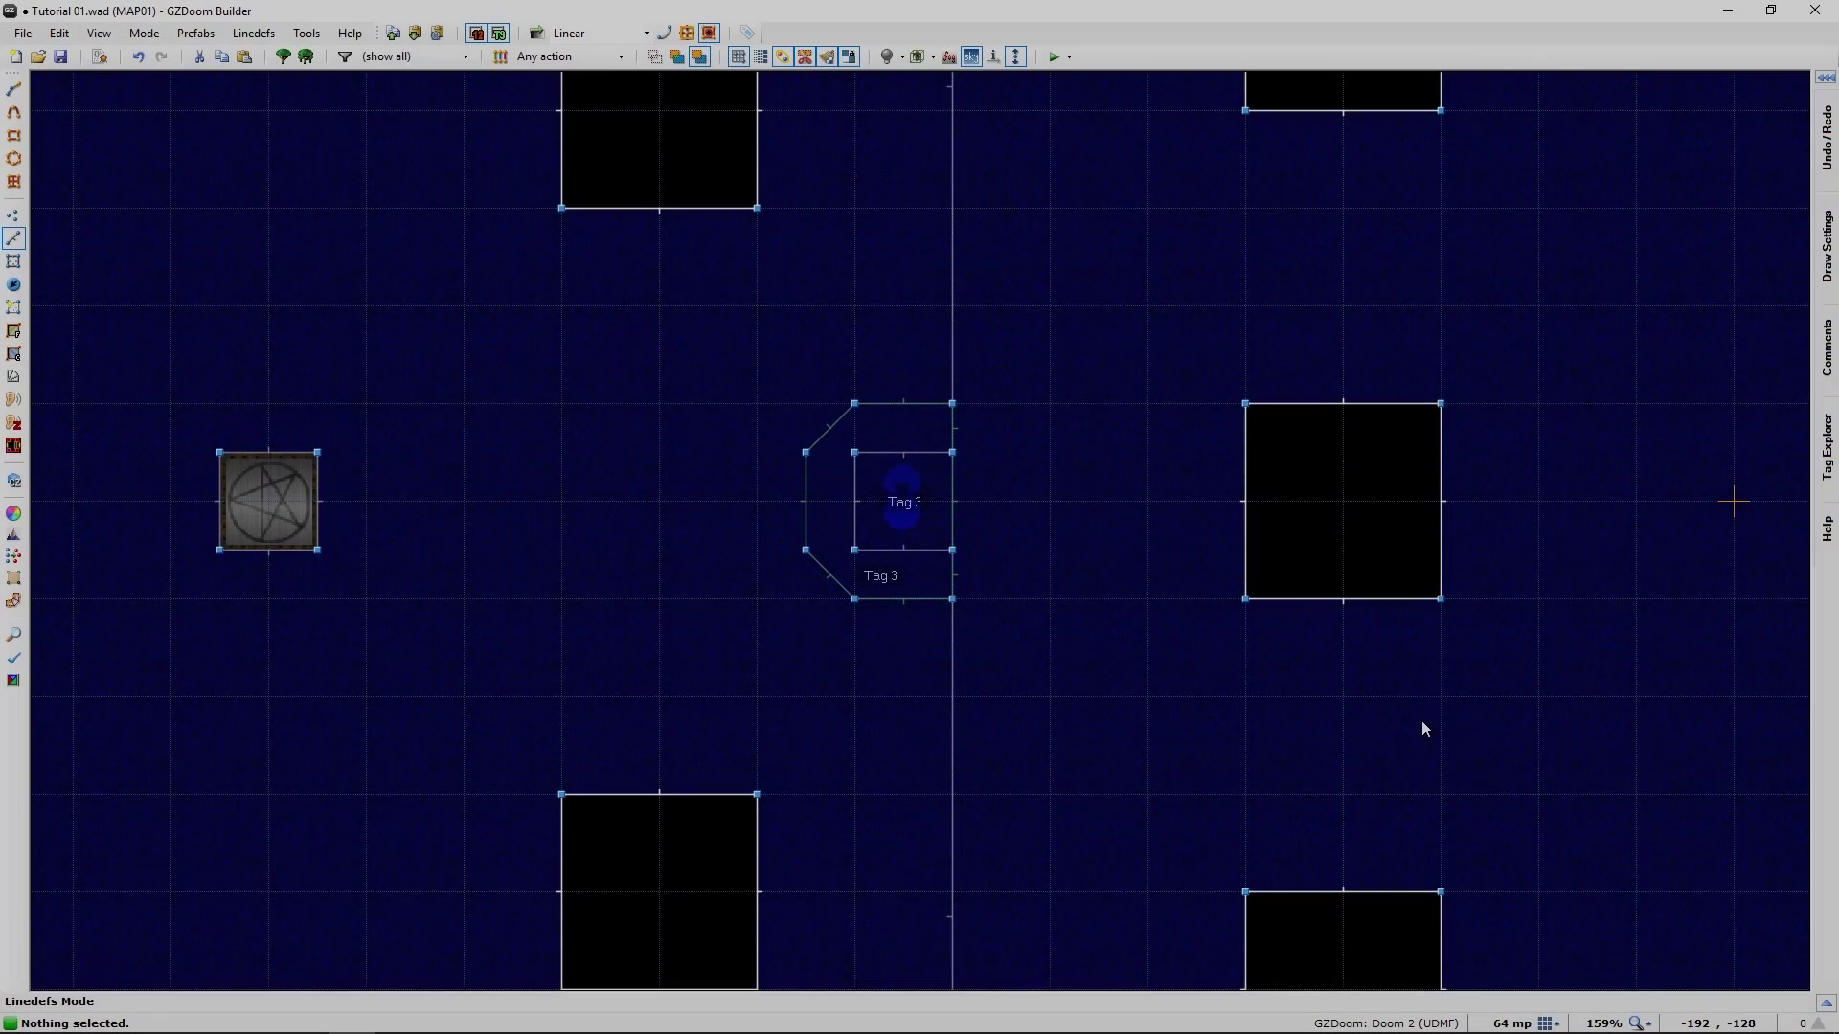
{"action": "middle_click_drag", "start_coordinate": [811, 799], "coordinate": [1088, 792]}
{"action": "scroll", "coordinate": [1088, 792], "scroll_direction": "down", "scroll_amount": 3}
{"action": "middle_click_drag", "start_coordinate": [1050, 721], "coordinate": [1081, 645]}
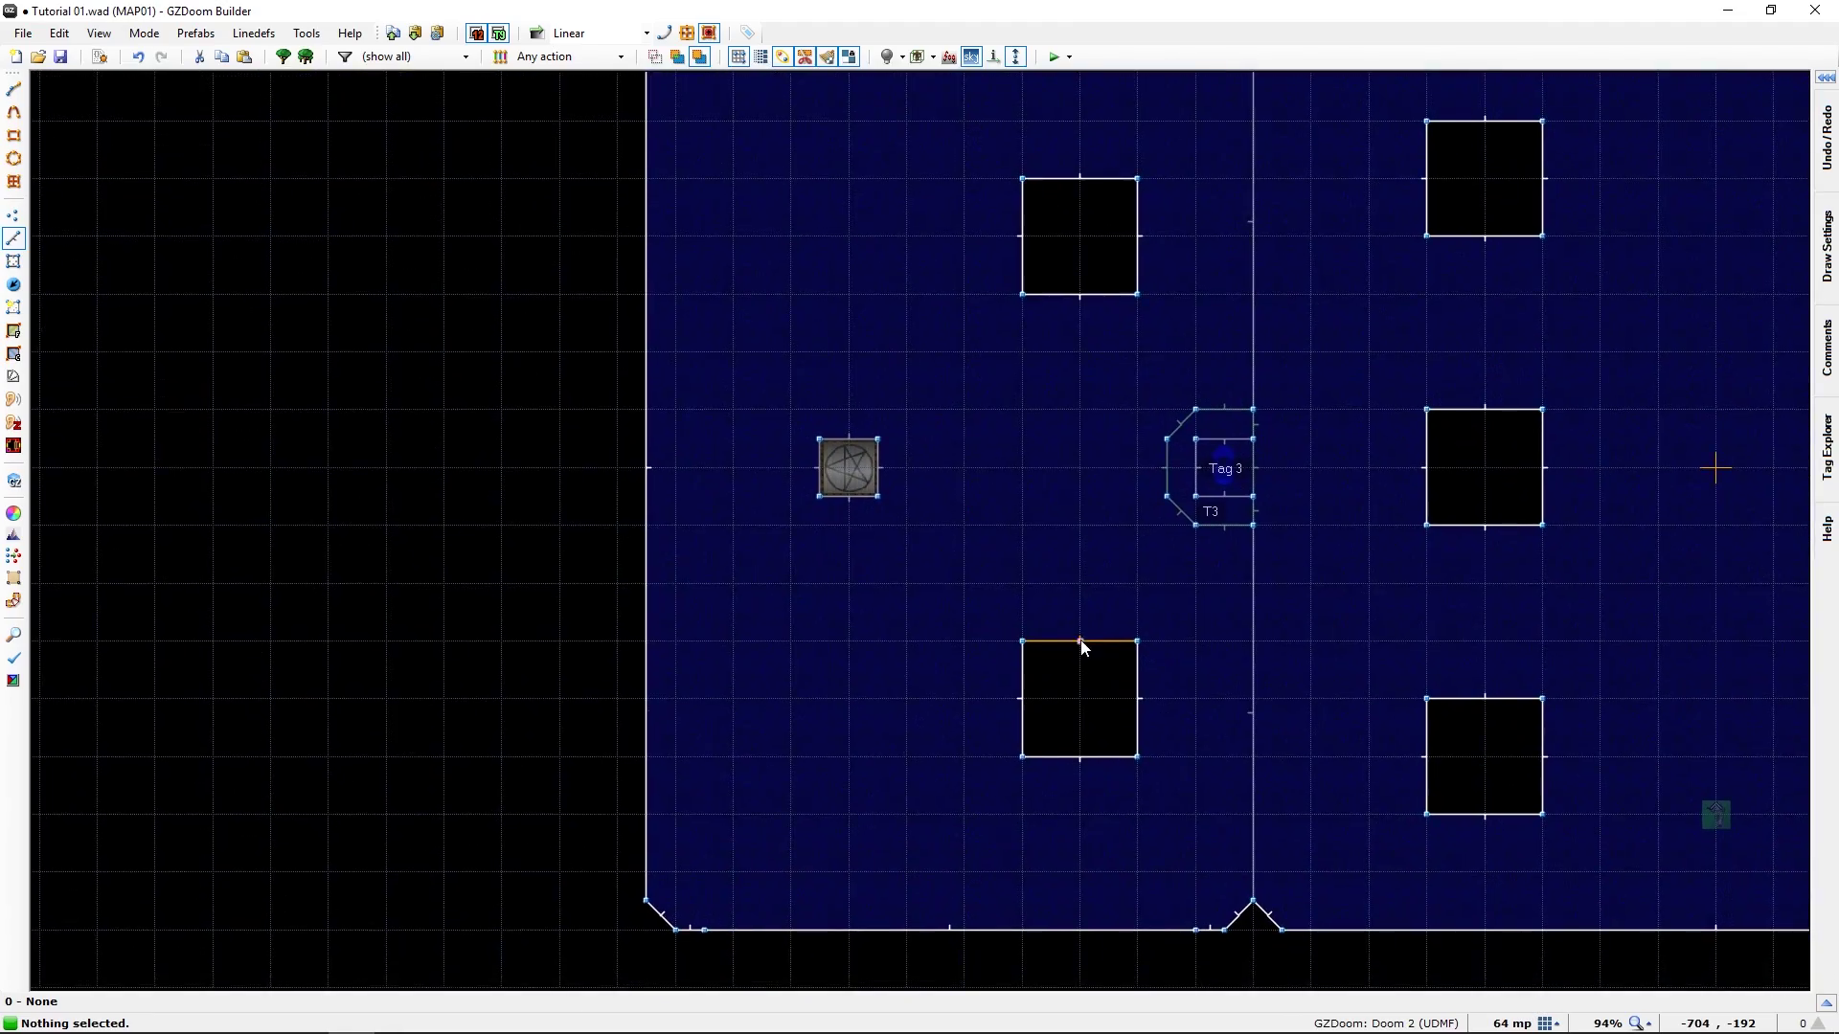
{"action": "key", "text": "q"}
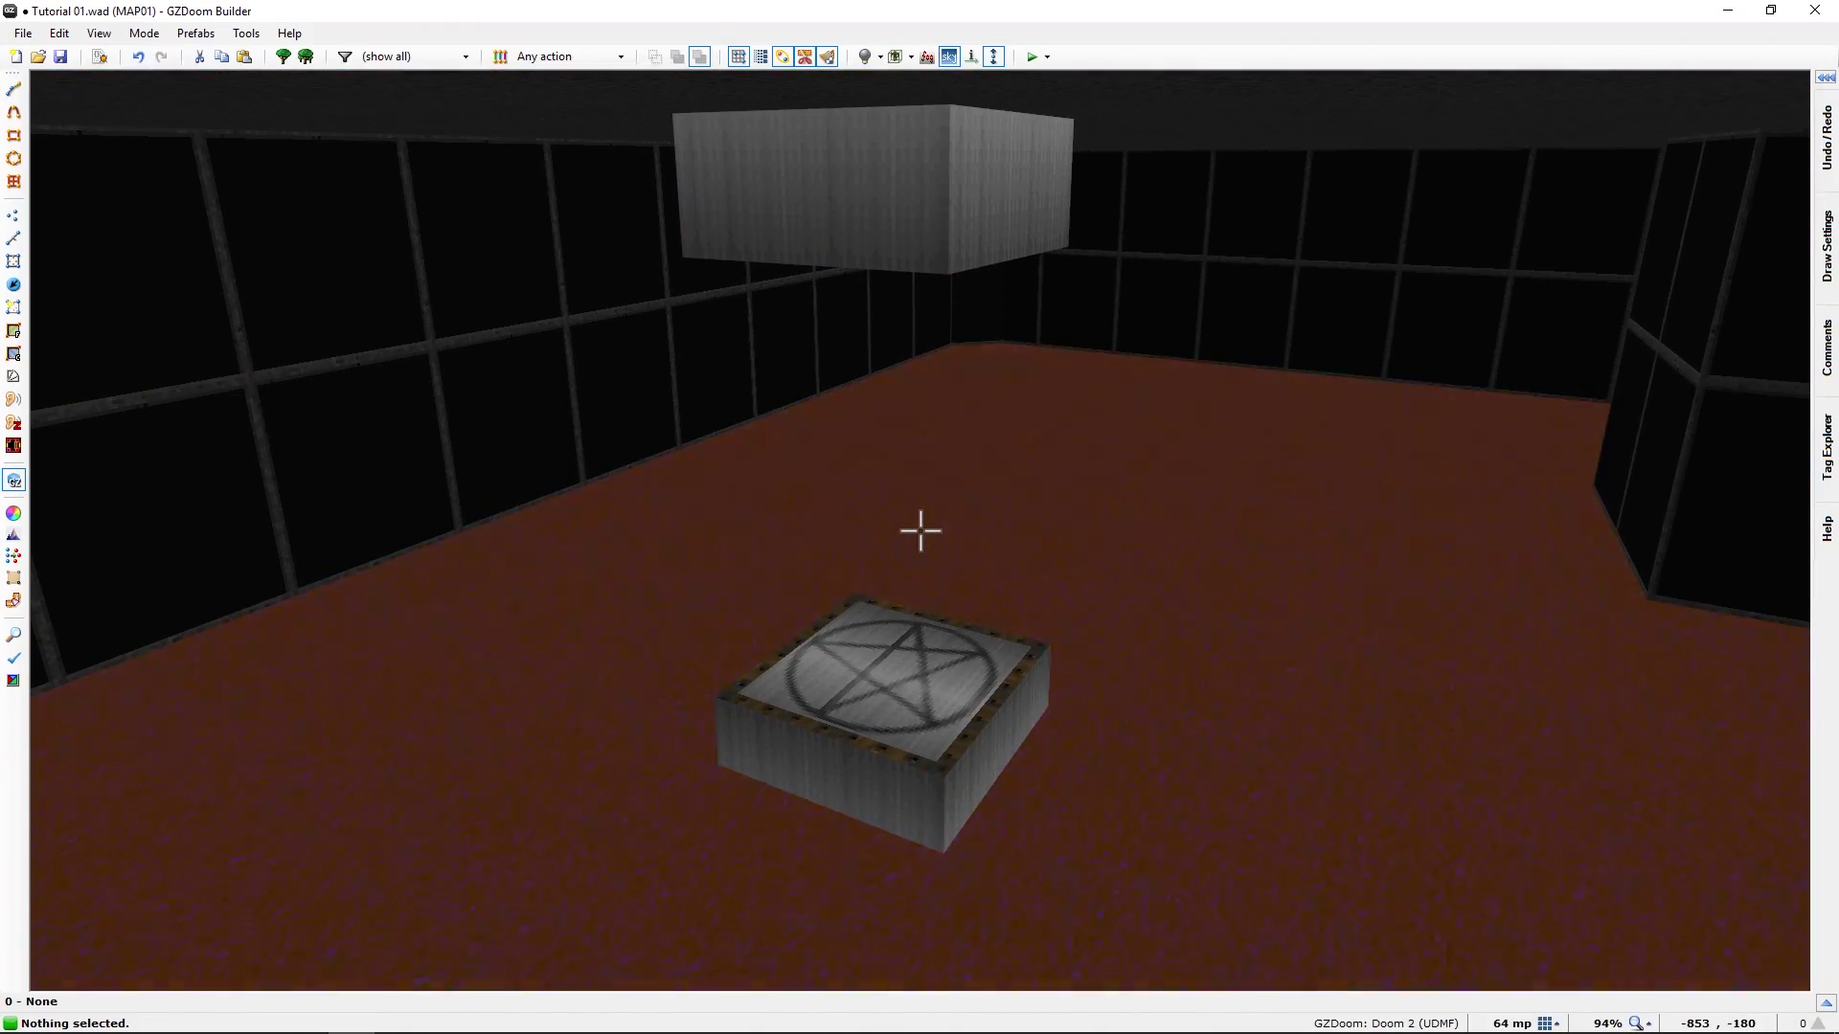
{"action": "key", "text": "q"}
{"action": "scroll", "coordinate": [571, 523], "scroll_direction": "down", "scroll_amount": 1}
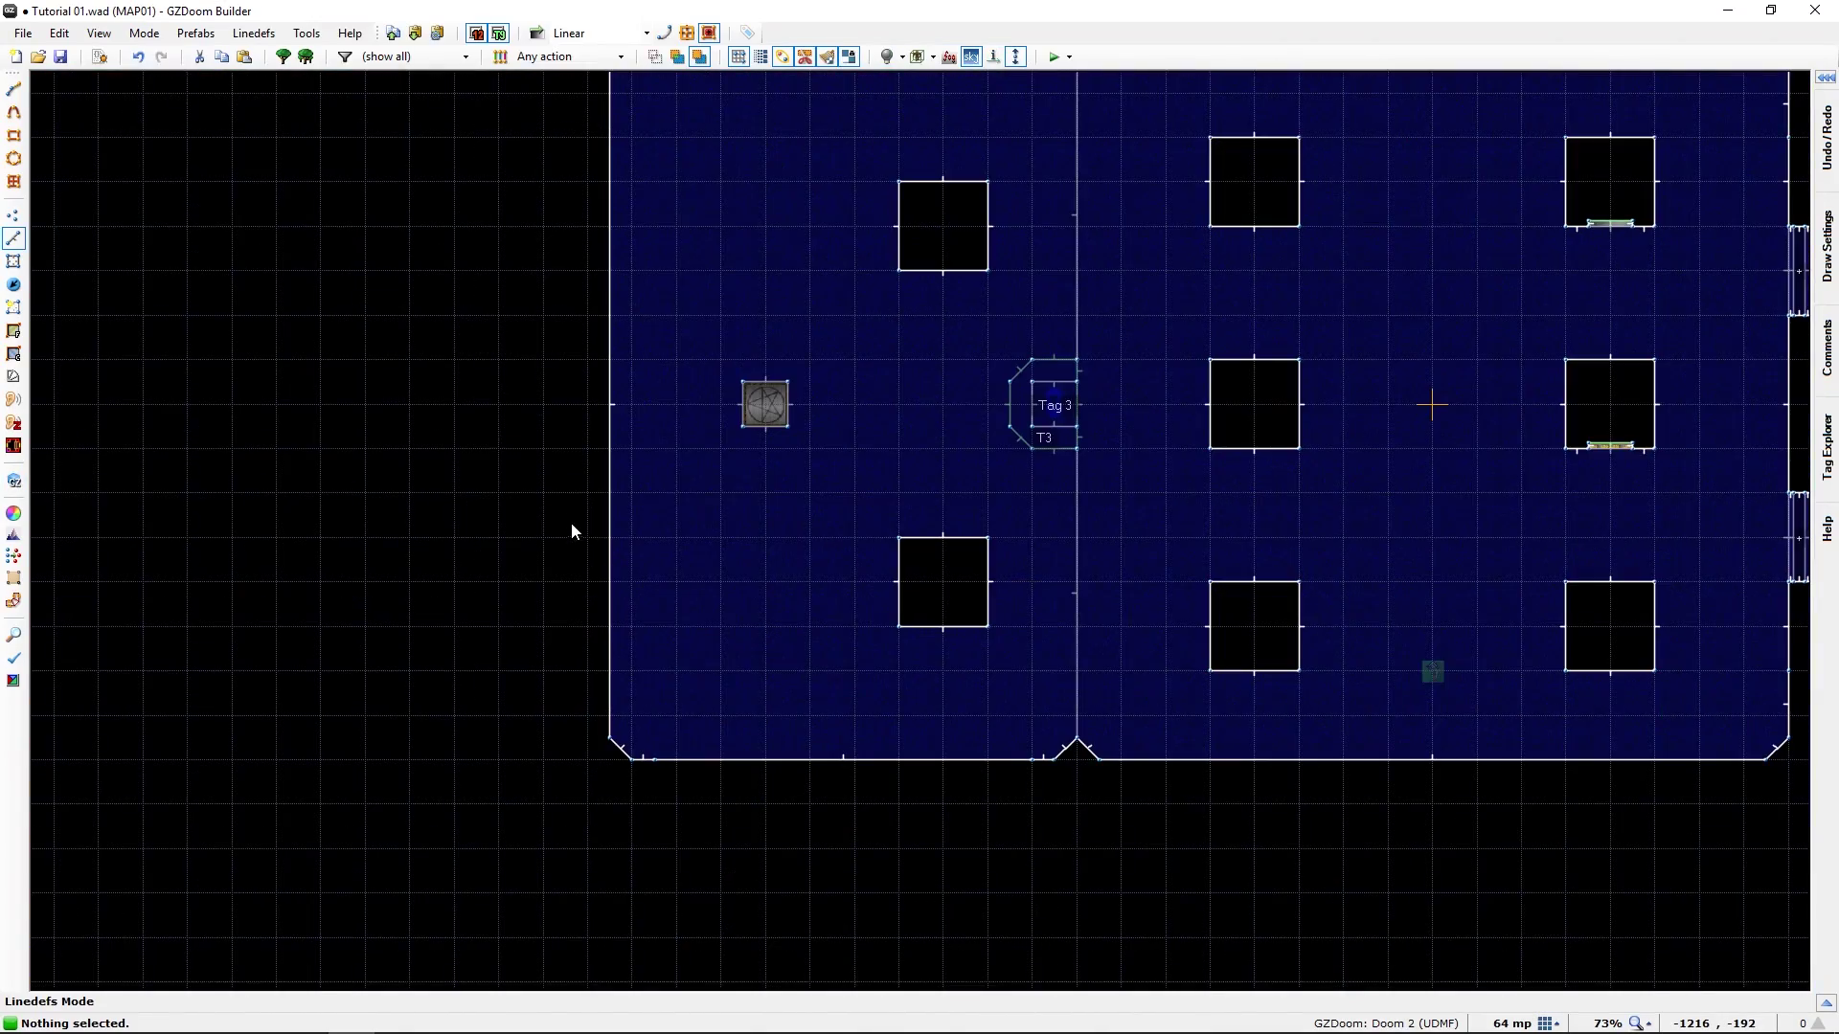
Compare the lift room's pentagram pad with the matching pad in the separate six-pillar room to the west
{"action": "middle_click_drag", "start_coordinate": [570, 521], "coordinate": [1565, 495]}
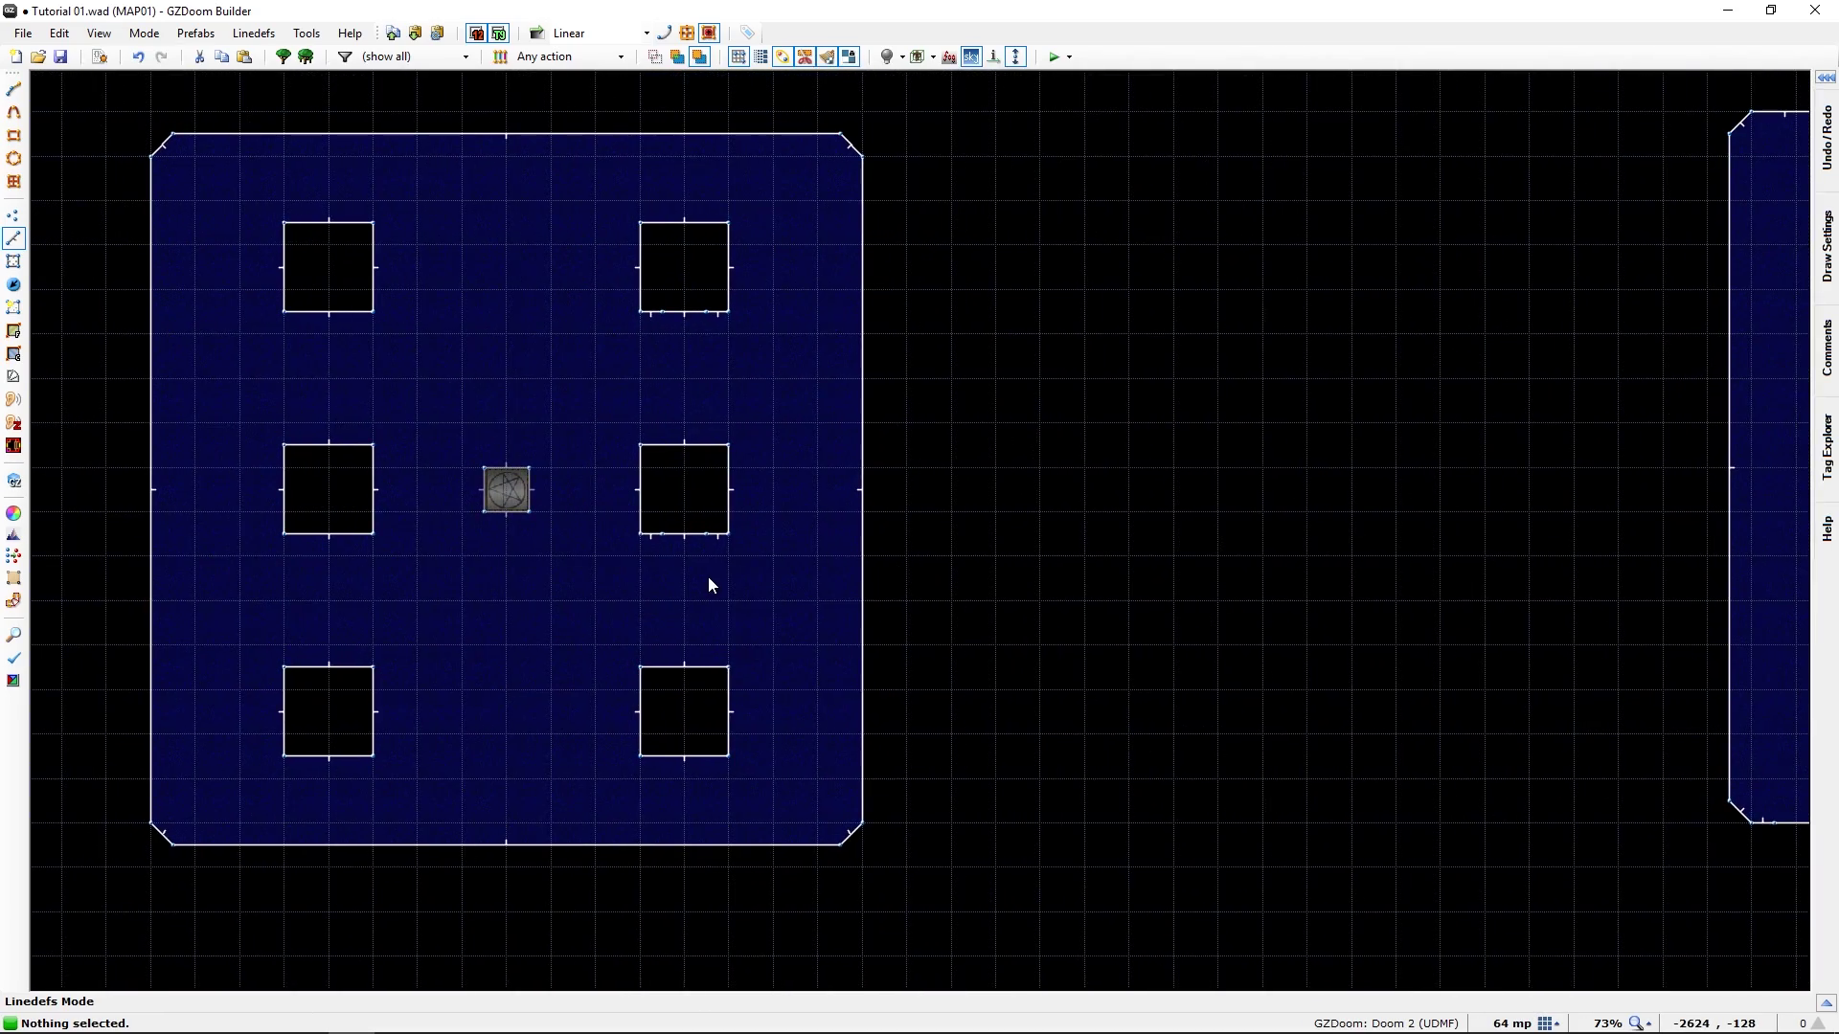
{"action": "middle_click_drag", "start_coordinate": [709, 576], "coordinate": [807, 588]}
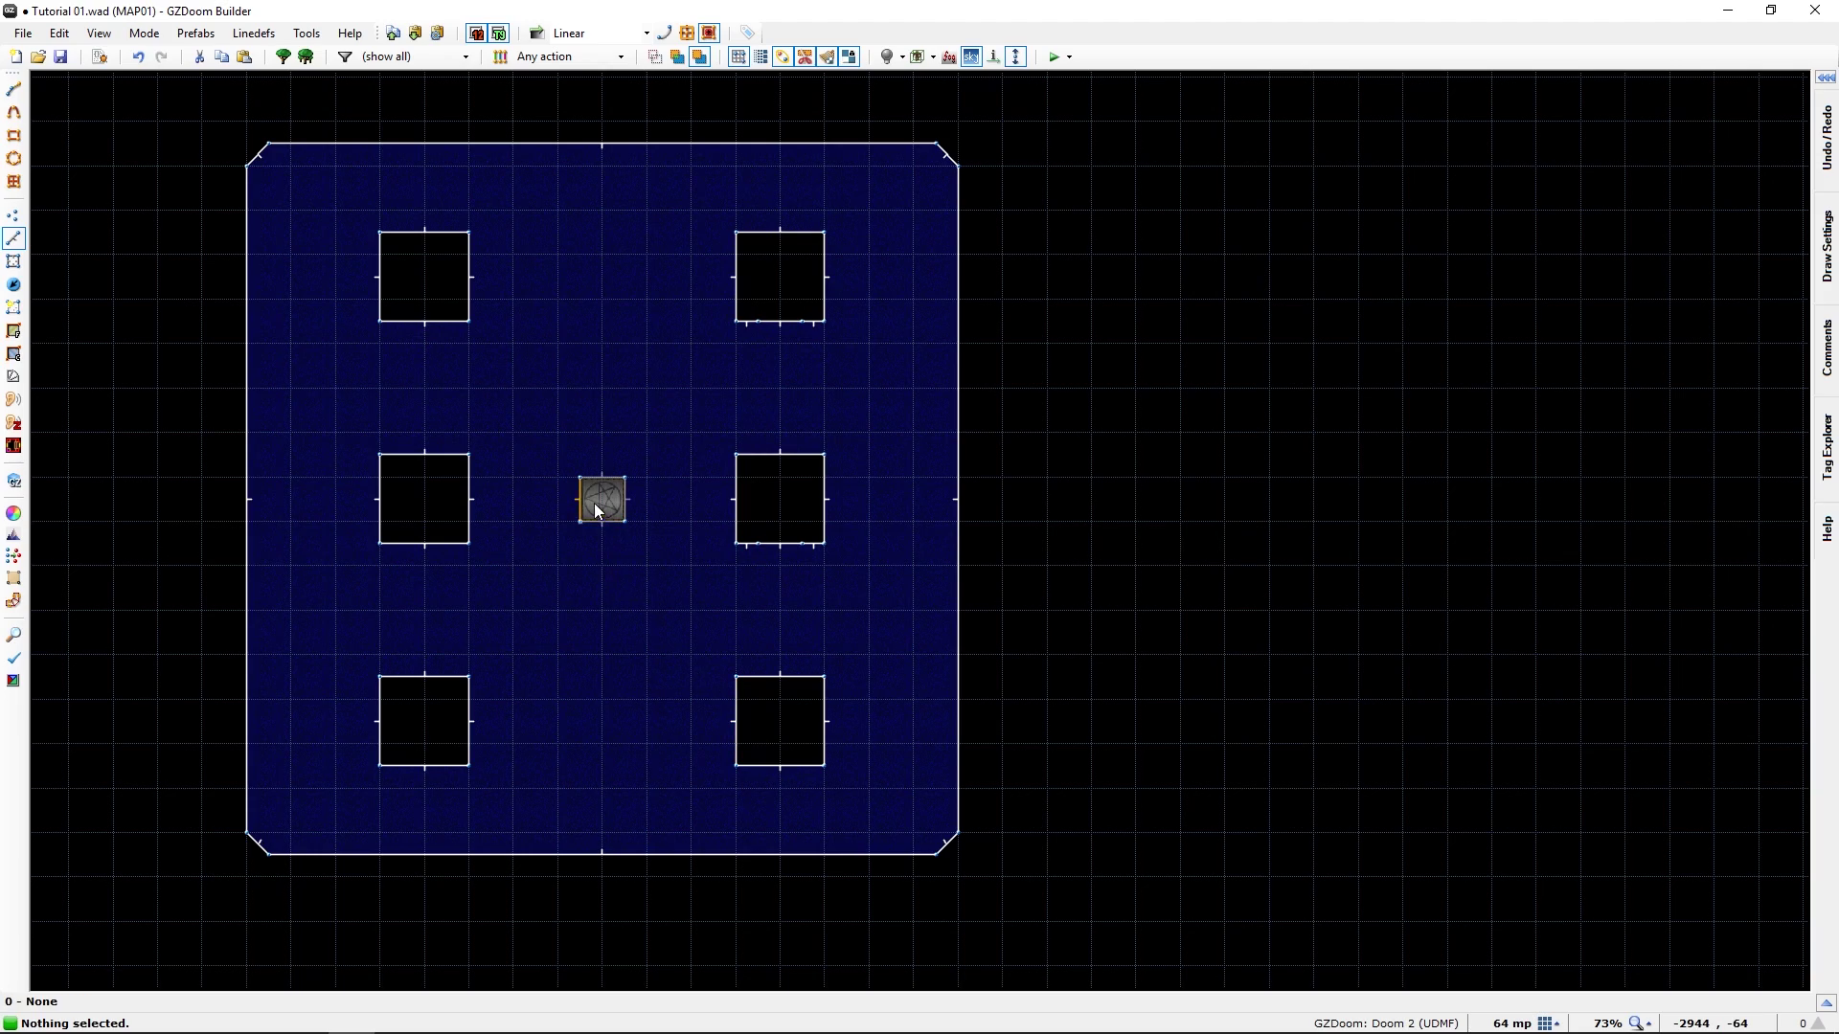
{"action": "middle_click_drag", "start_coordinate": [1307, 518], "coordinate": [575, 573]}
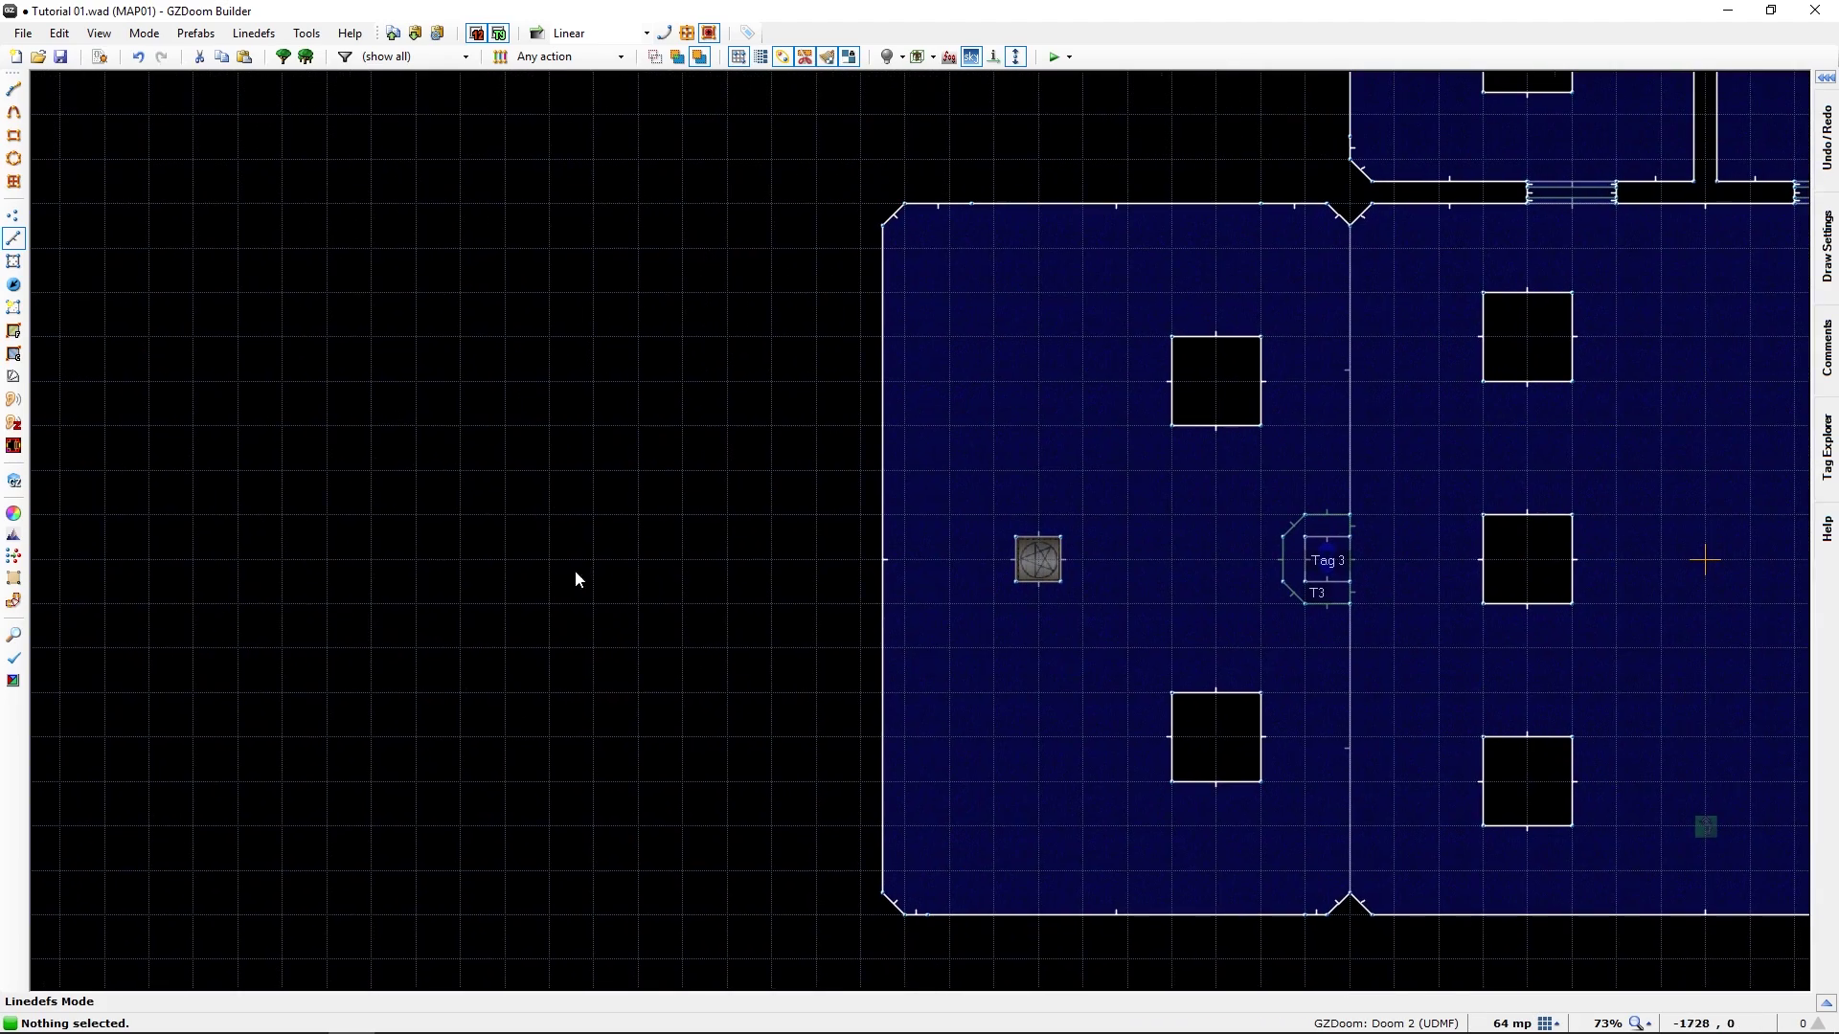
{"action": "middle_click_drag", "start_coordinate": [1073, 641], "coordinate": [939, 623]}
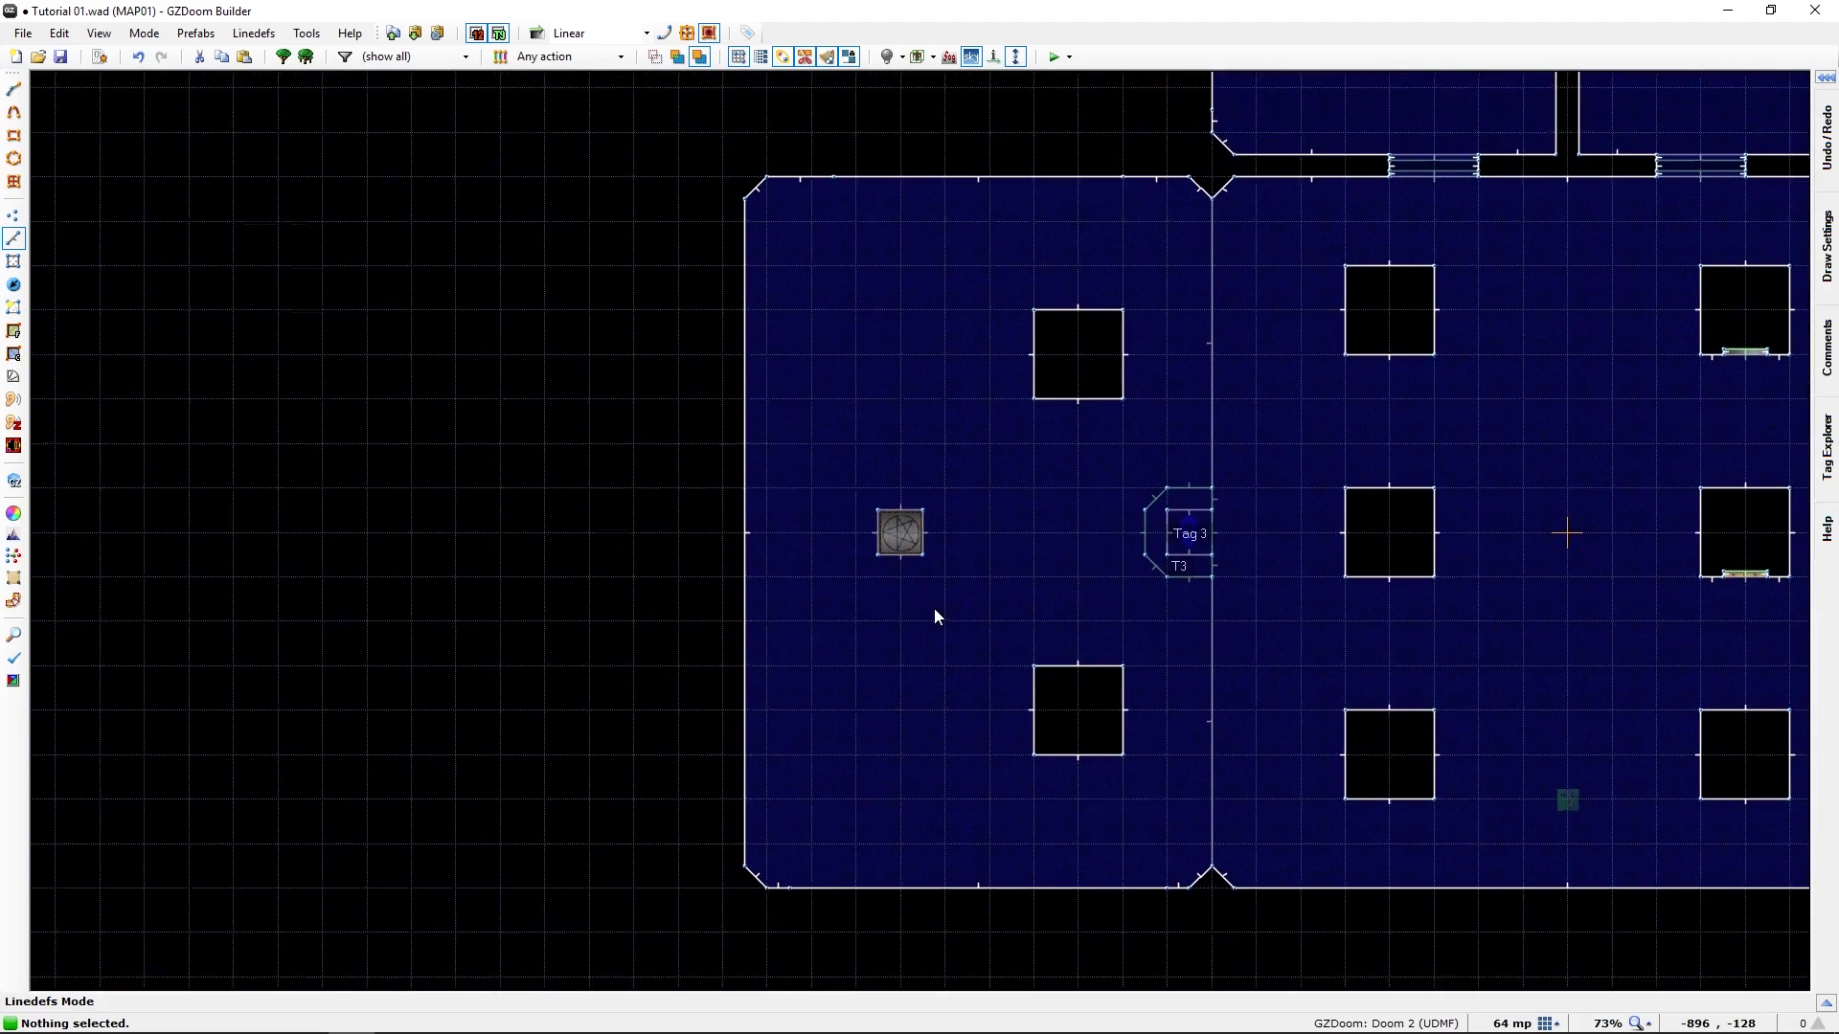
{"action": "scroll", "coordinate": [935, 610], "scroll_direction": "up", "scroll_amount": 5}
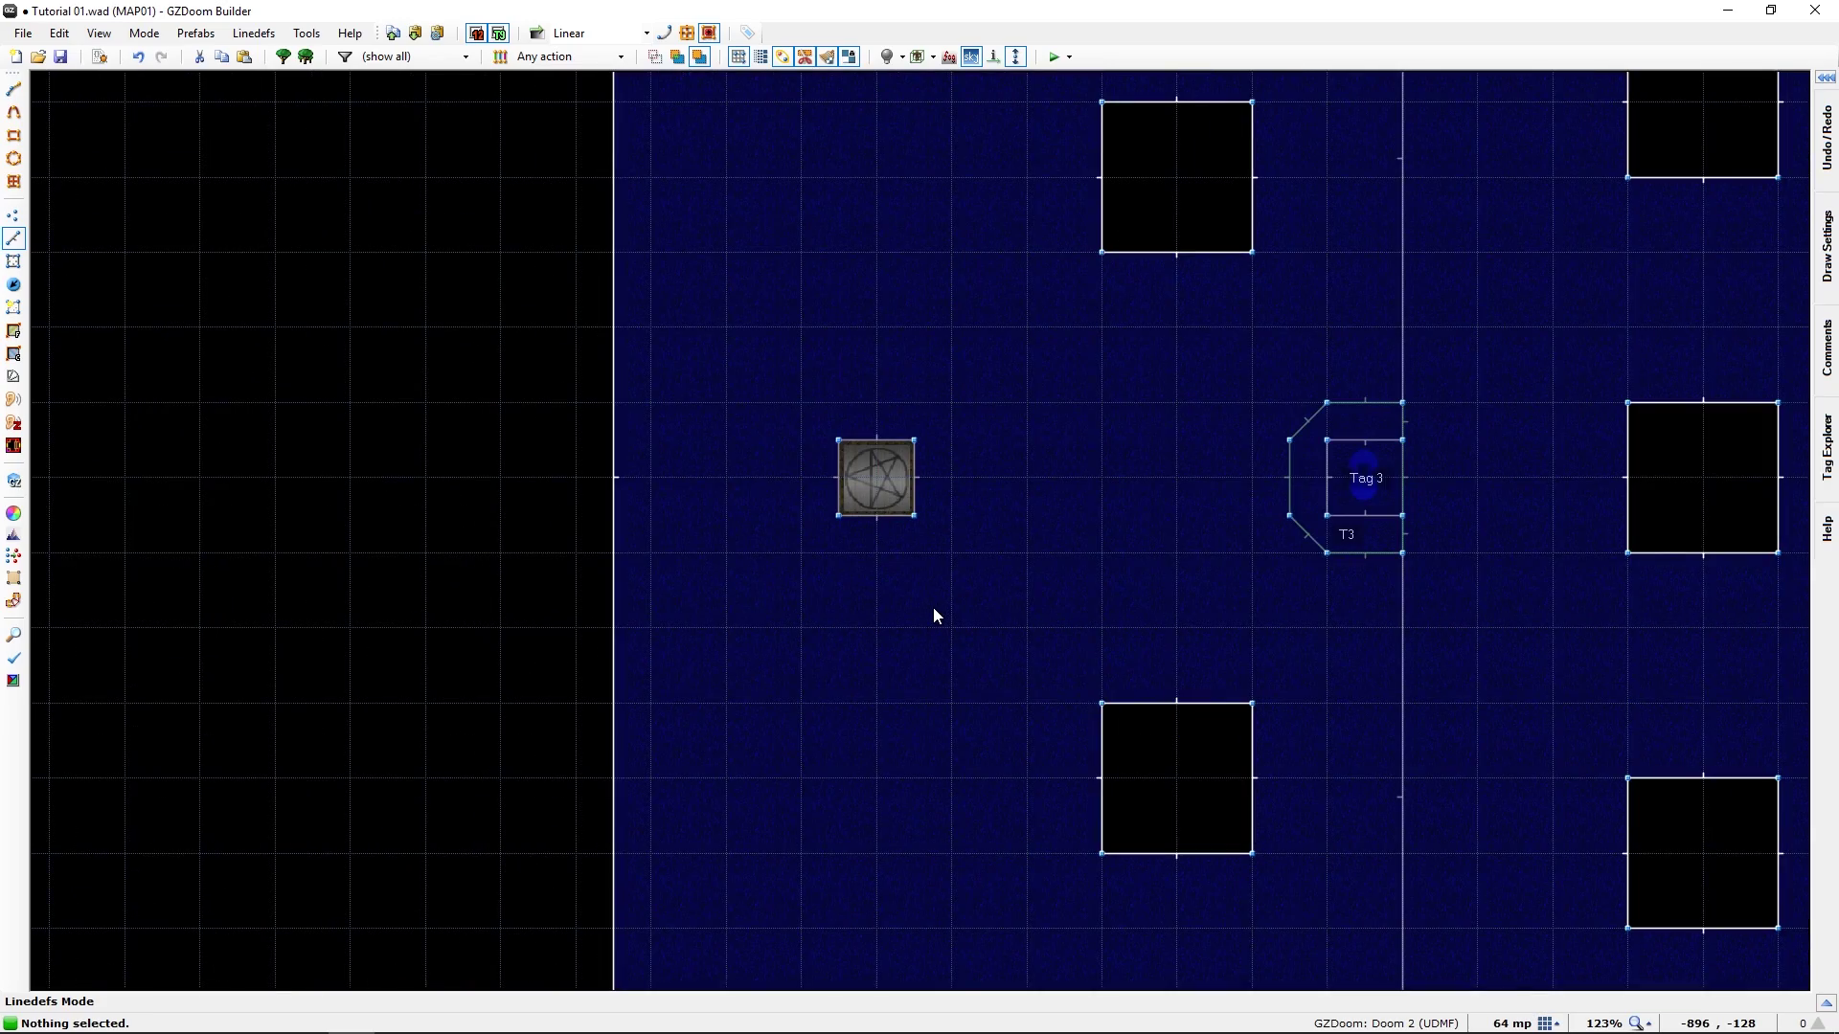
{"action": "scroll", "coordinate": [935, 610], "scroll_direction": "up", "scroll_amount": 1}
{"action": "scroll", "coordinate": [858, 644], "scroll_direction": "down", "scroll_amount": 3}
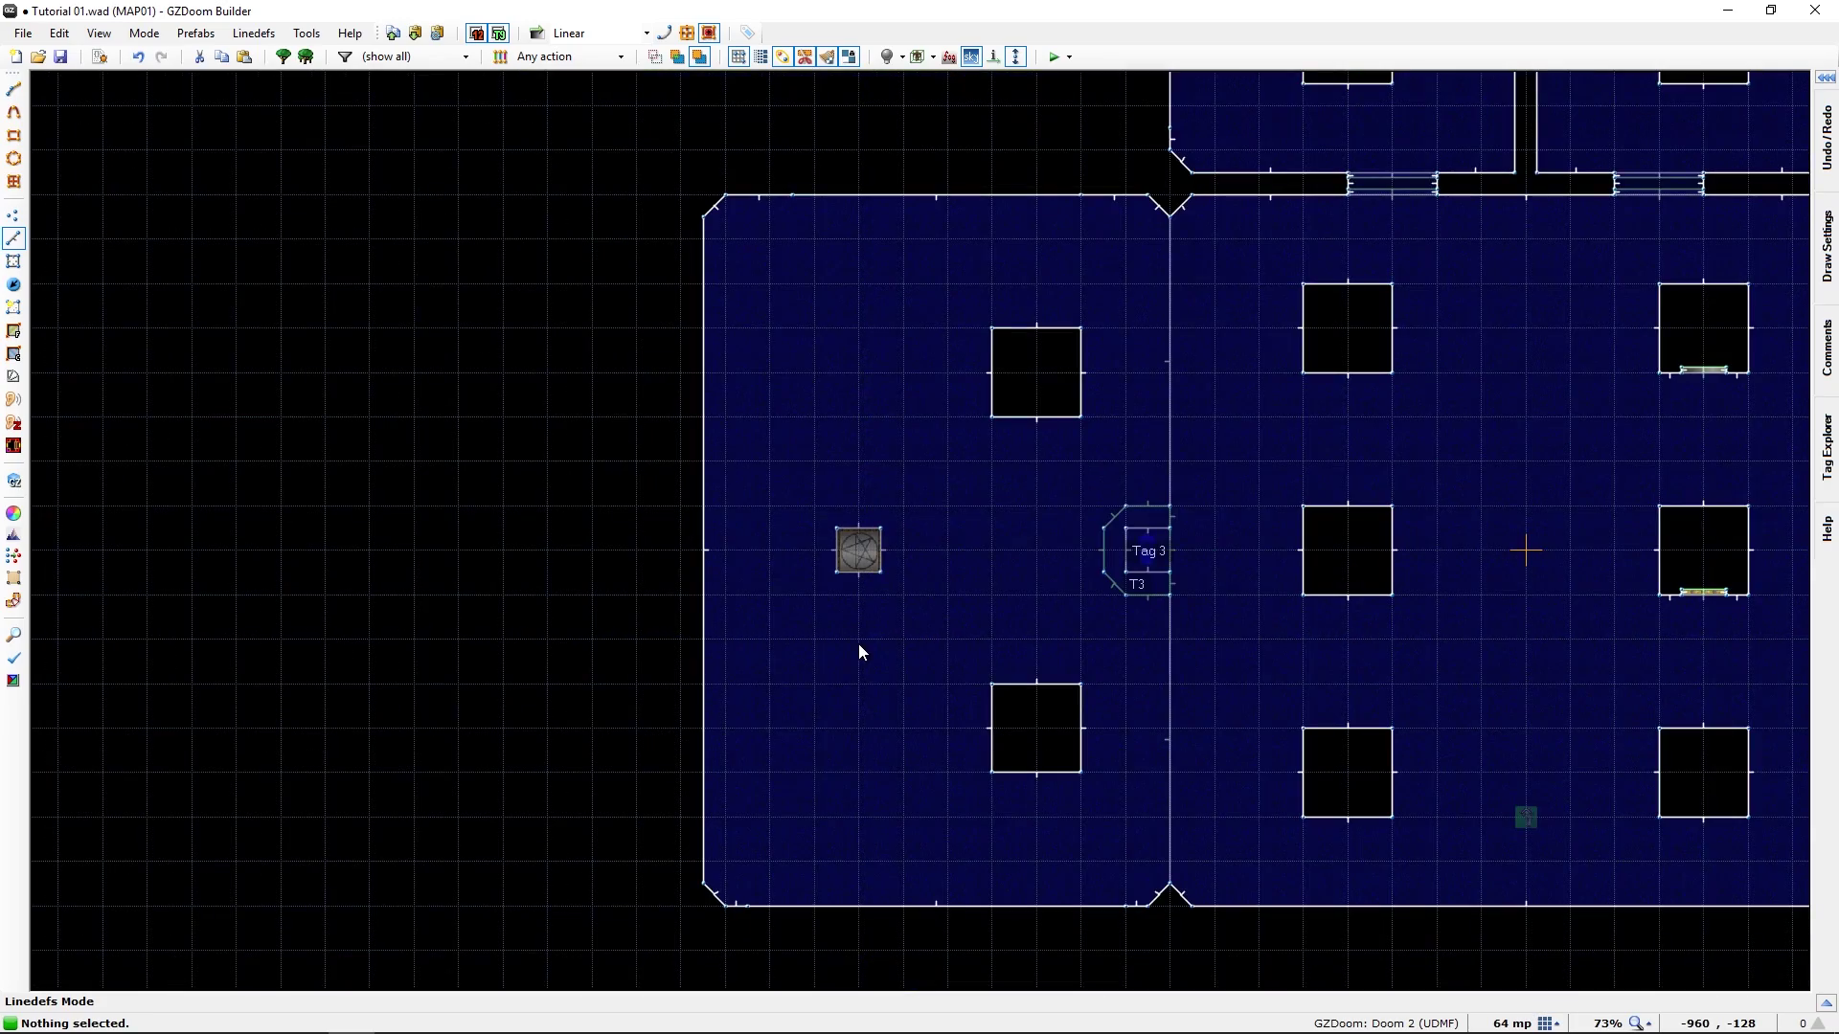
{"action": "middle_click_drag", "start_coordinate": [600, 641], "coordinate": [1578, 651]}
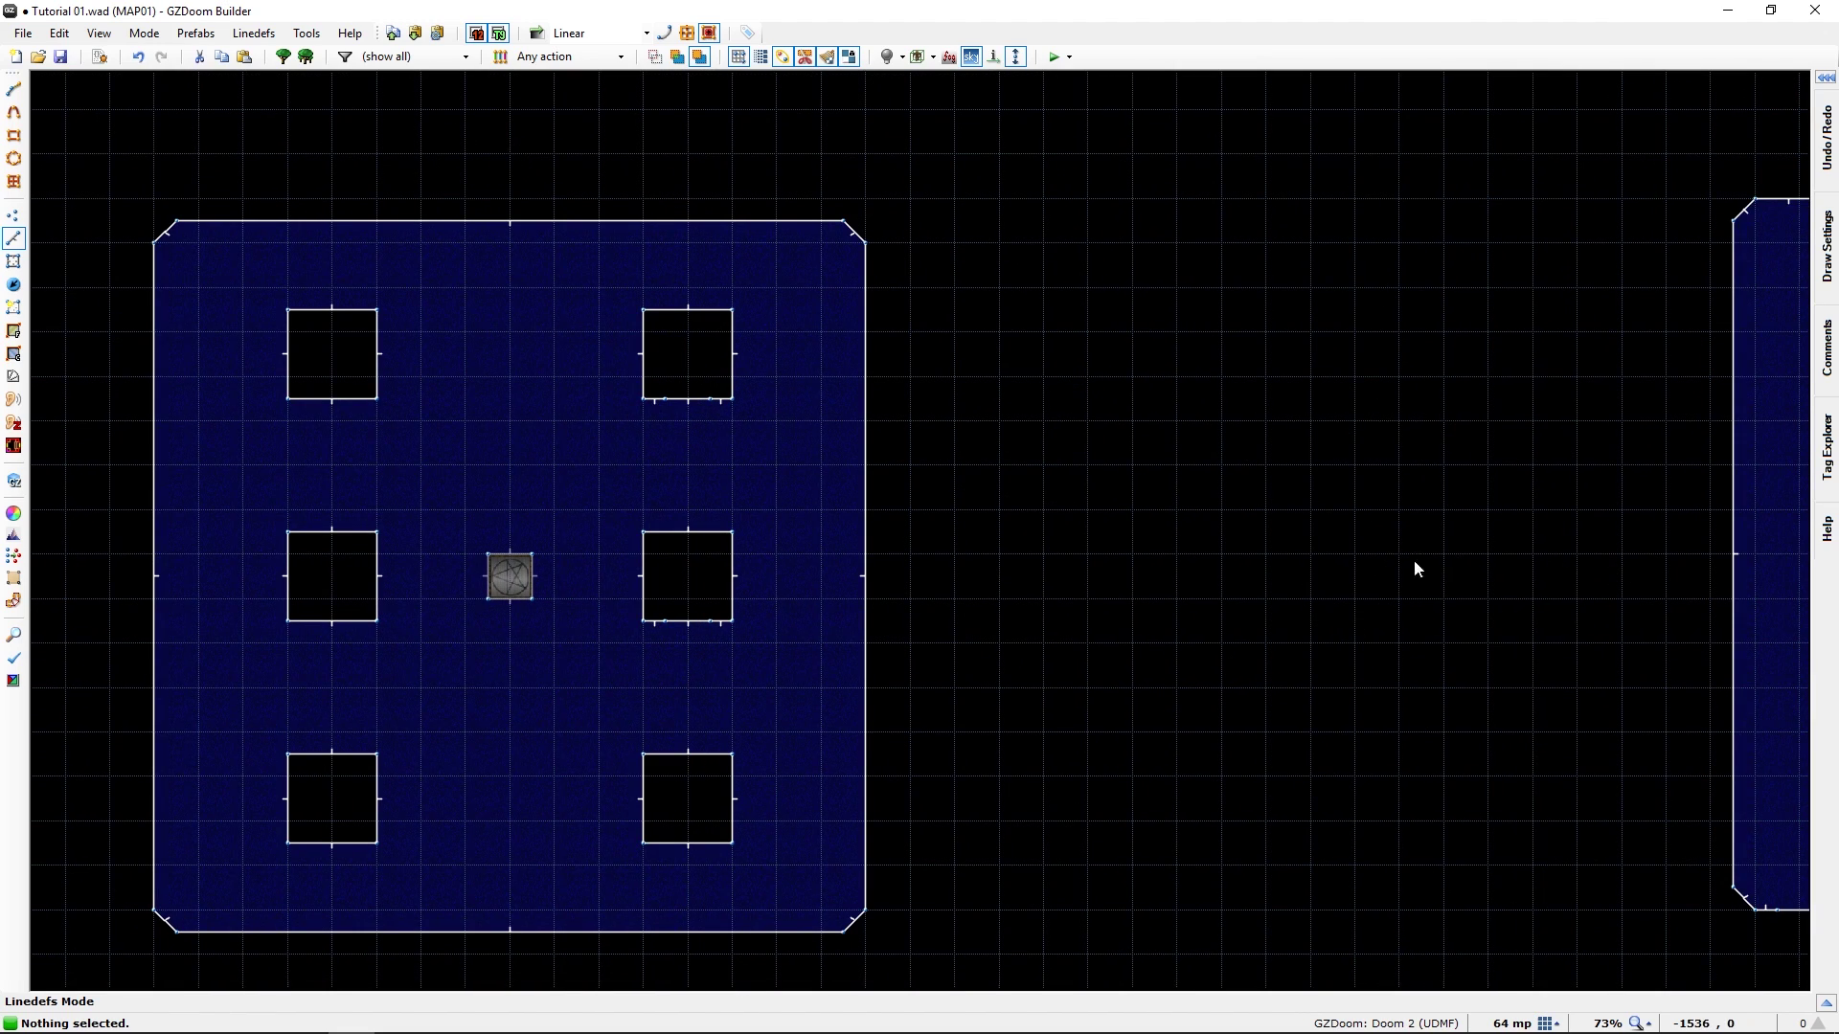
{"action": "middle_click_drag", "start_coordinate": [1296, 592], "coordinate": [1600, 578]}
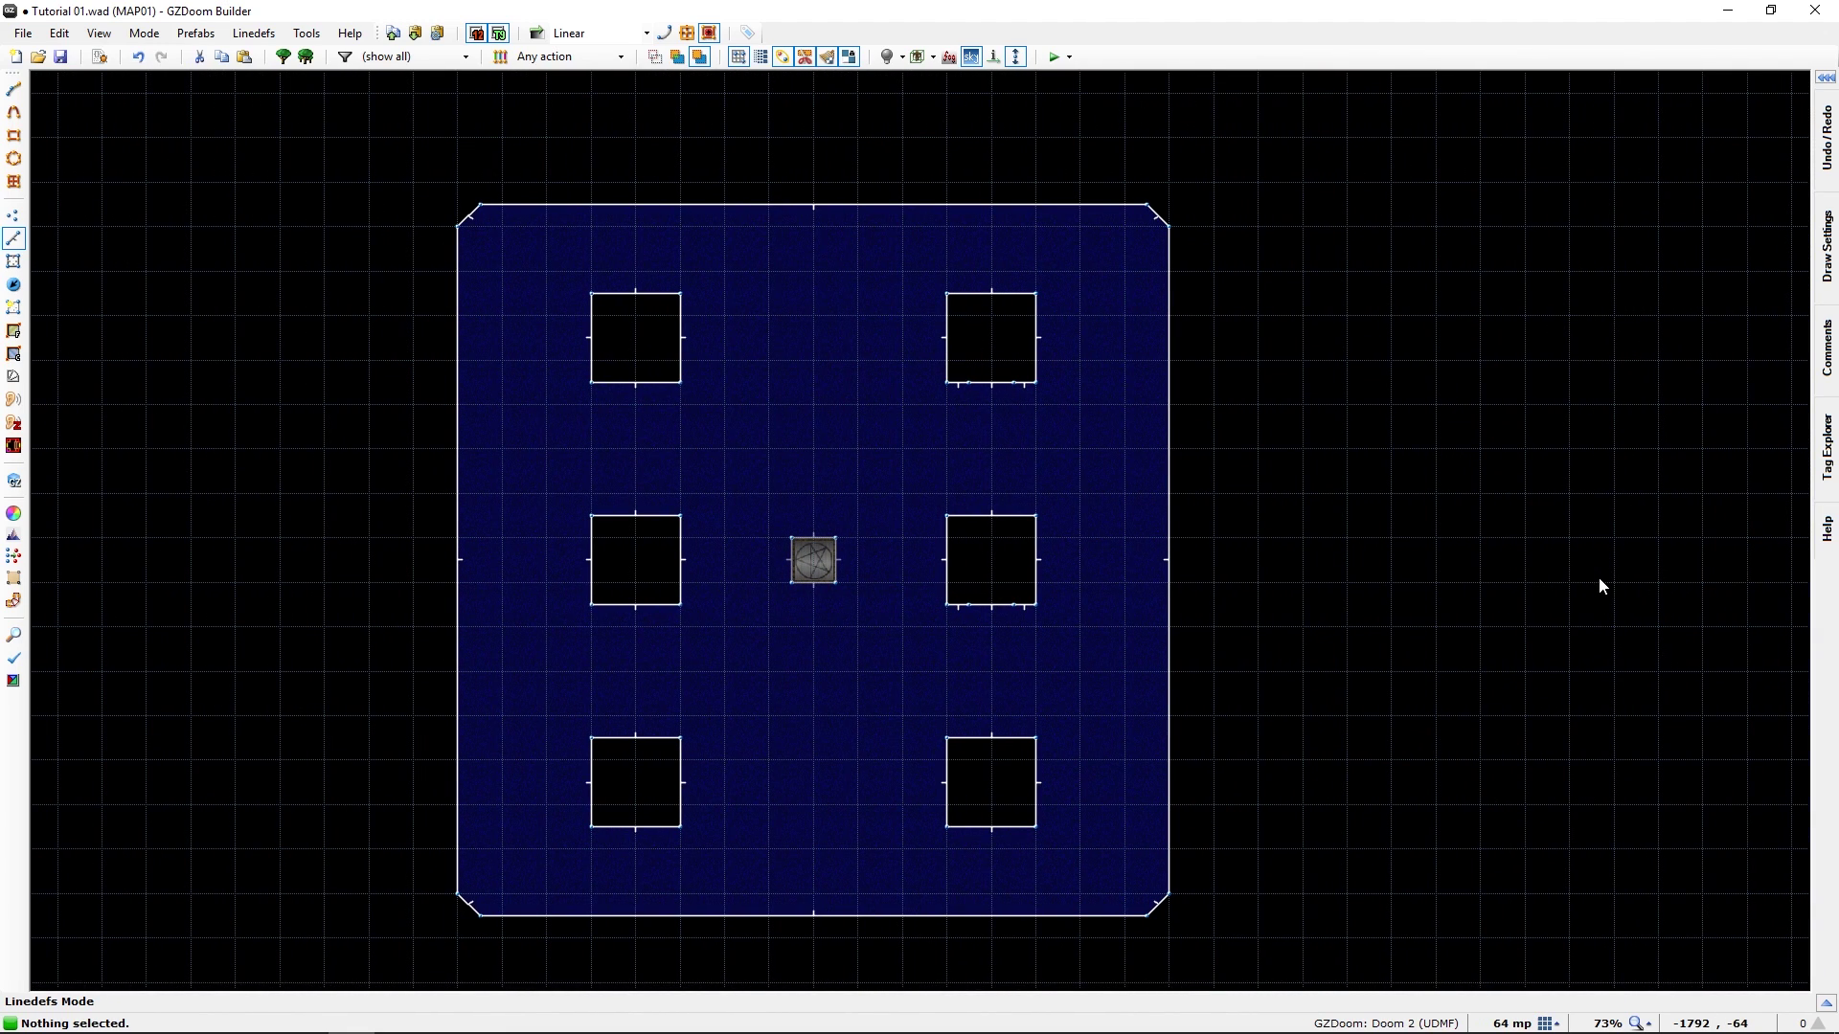
Insert a Teleport Destination thing at the centre of the pentagram pad in the separate room, using a 32 mp grid
{"action": "key", "text": "t"}
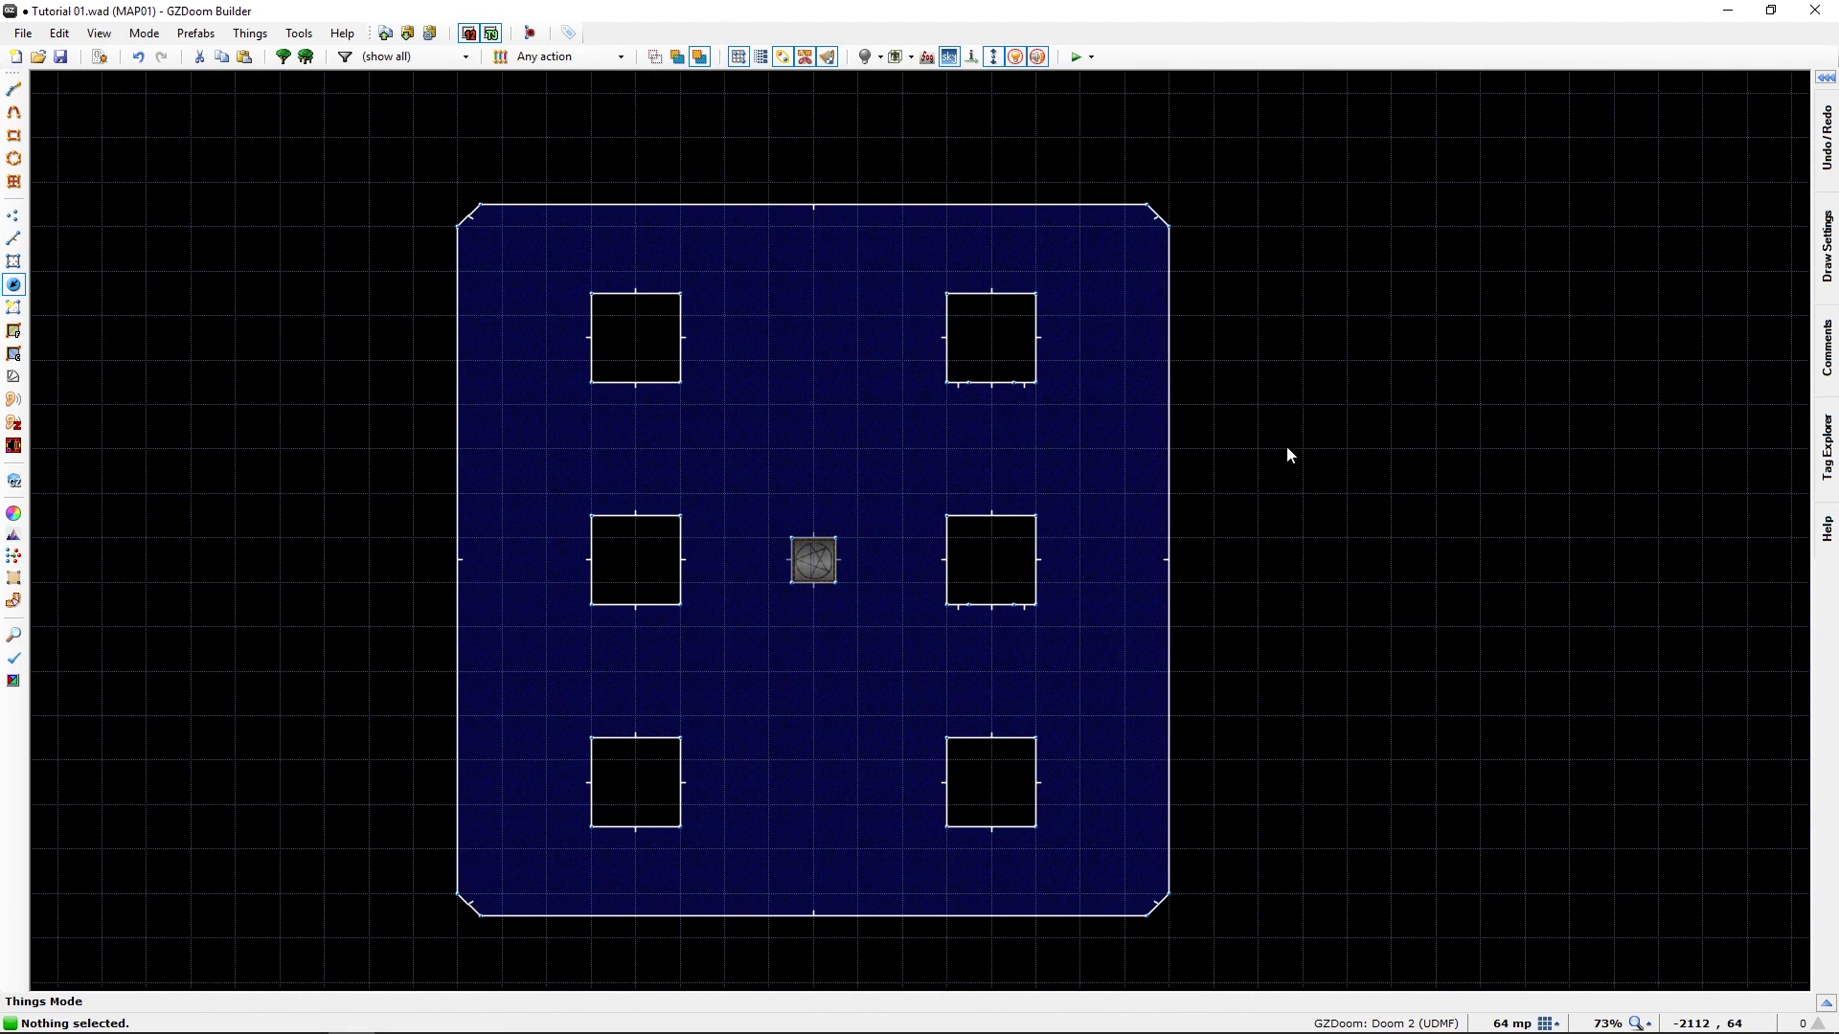
{"action": "scroll", "coordinate": [801, 586], "scroll_direction": "up", "scroll_amount": 3}
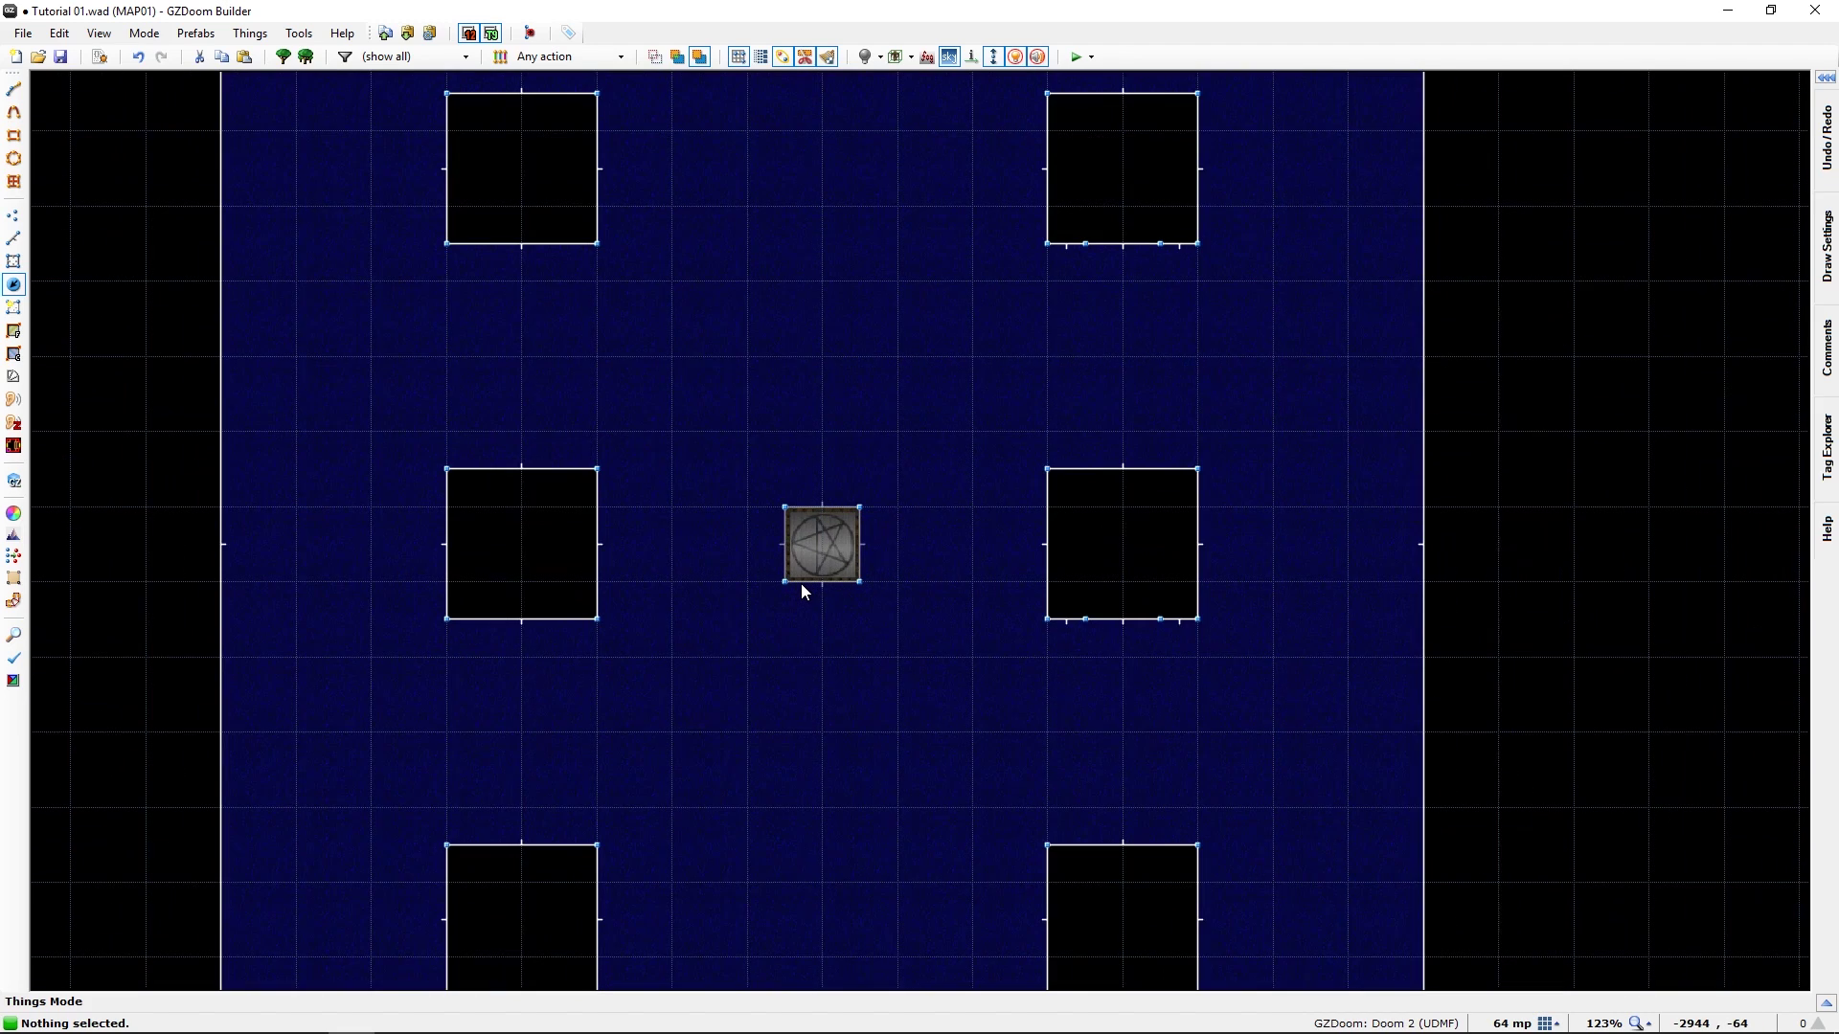
{"action": "scroll", "coordinate": [803, 591], "scroll_direction": "up", "scroll_amount": 4}
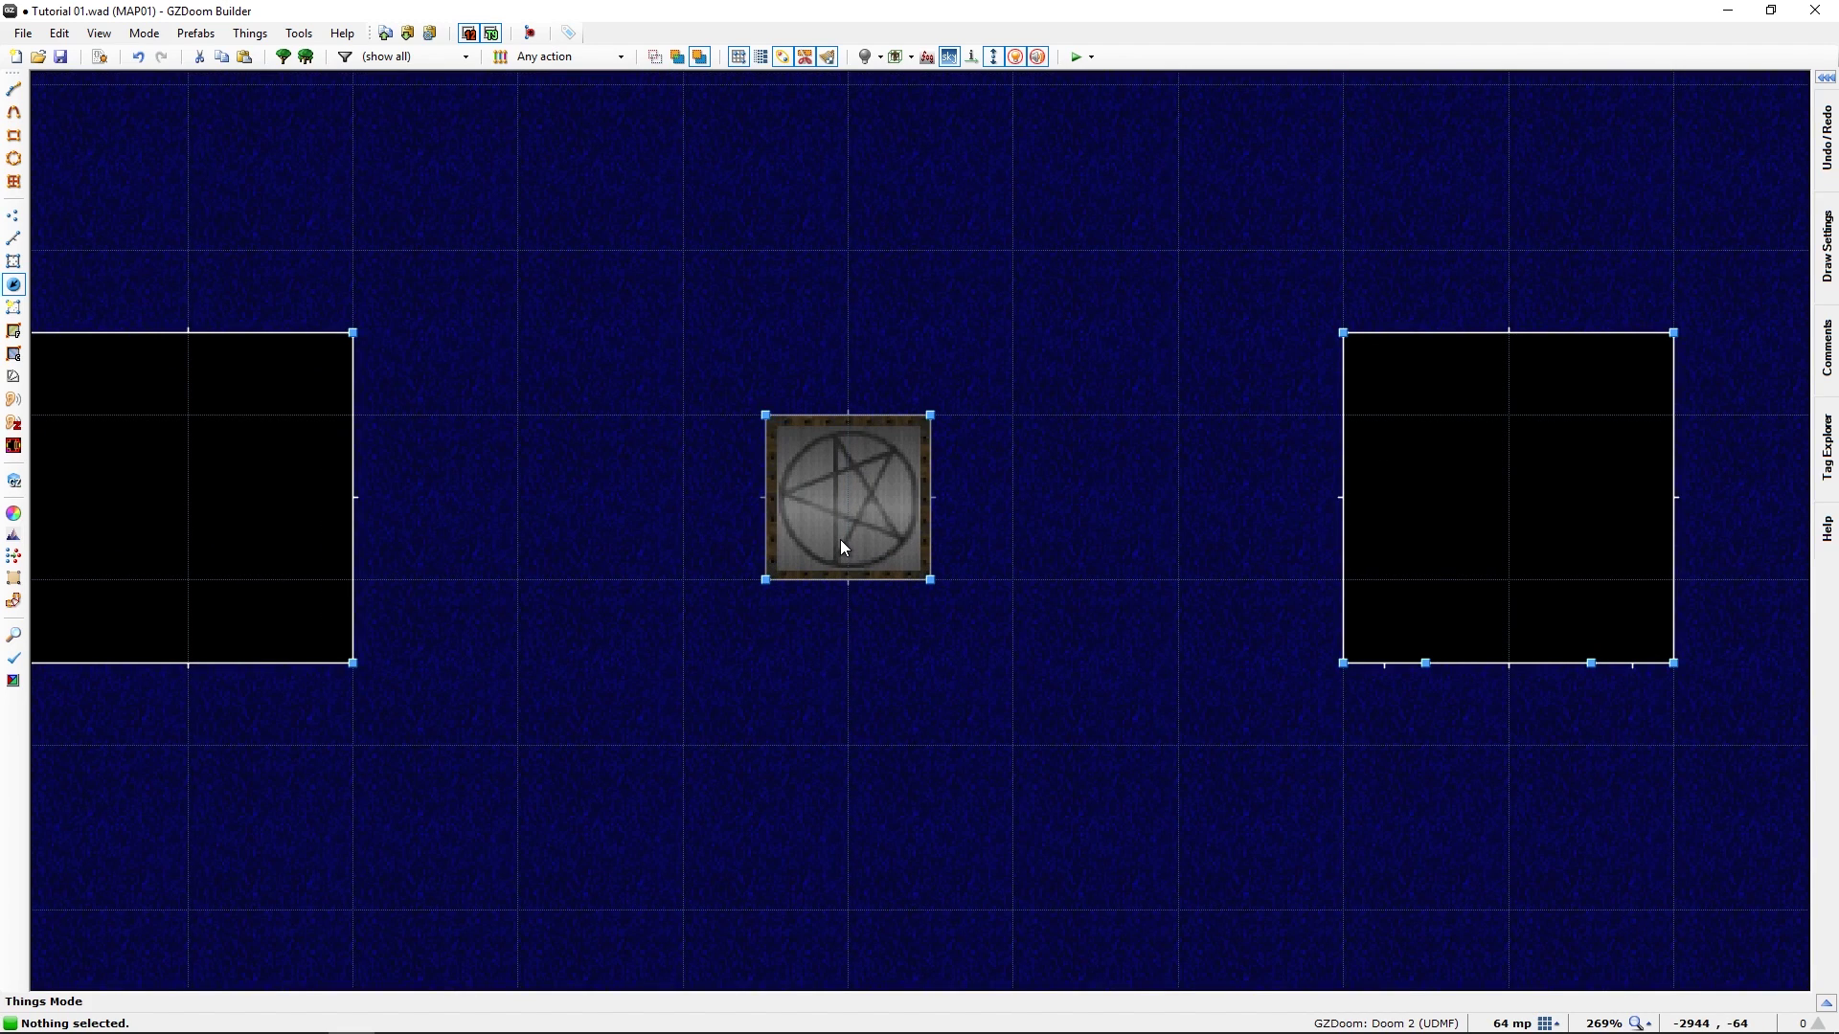
{"action": "key", "text": "bracketleft"}
{"action": "double_click", "coordinate": [847, 500]}
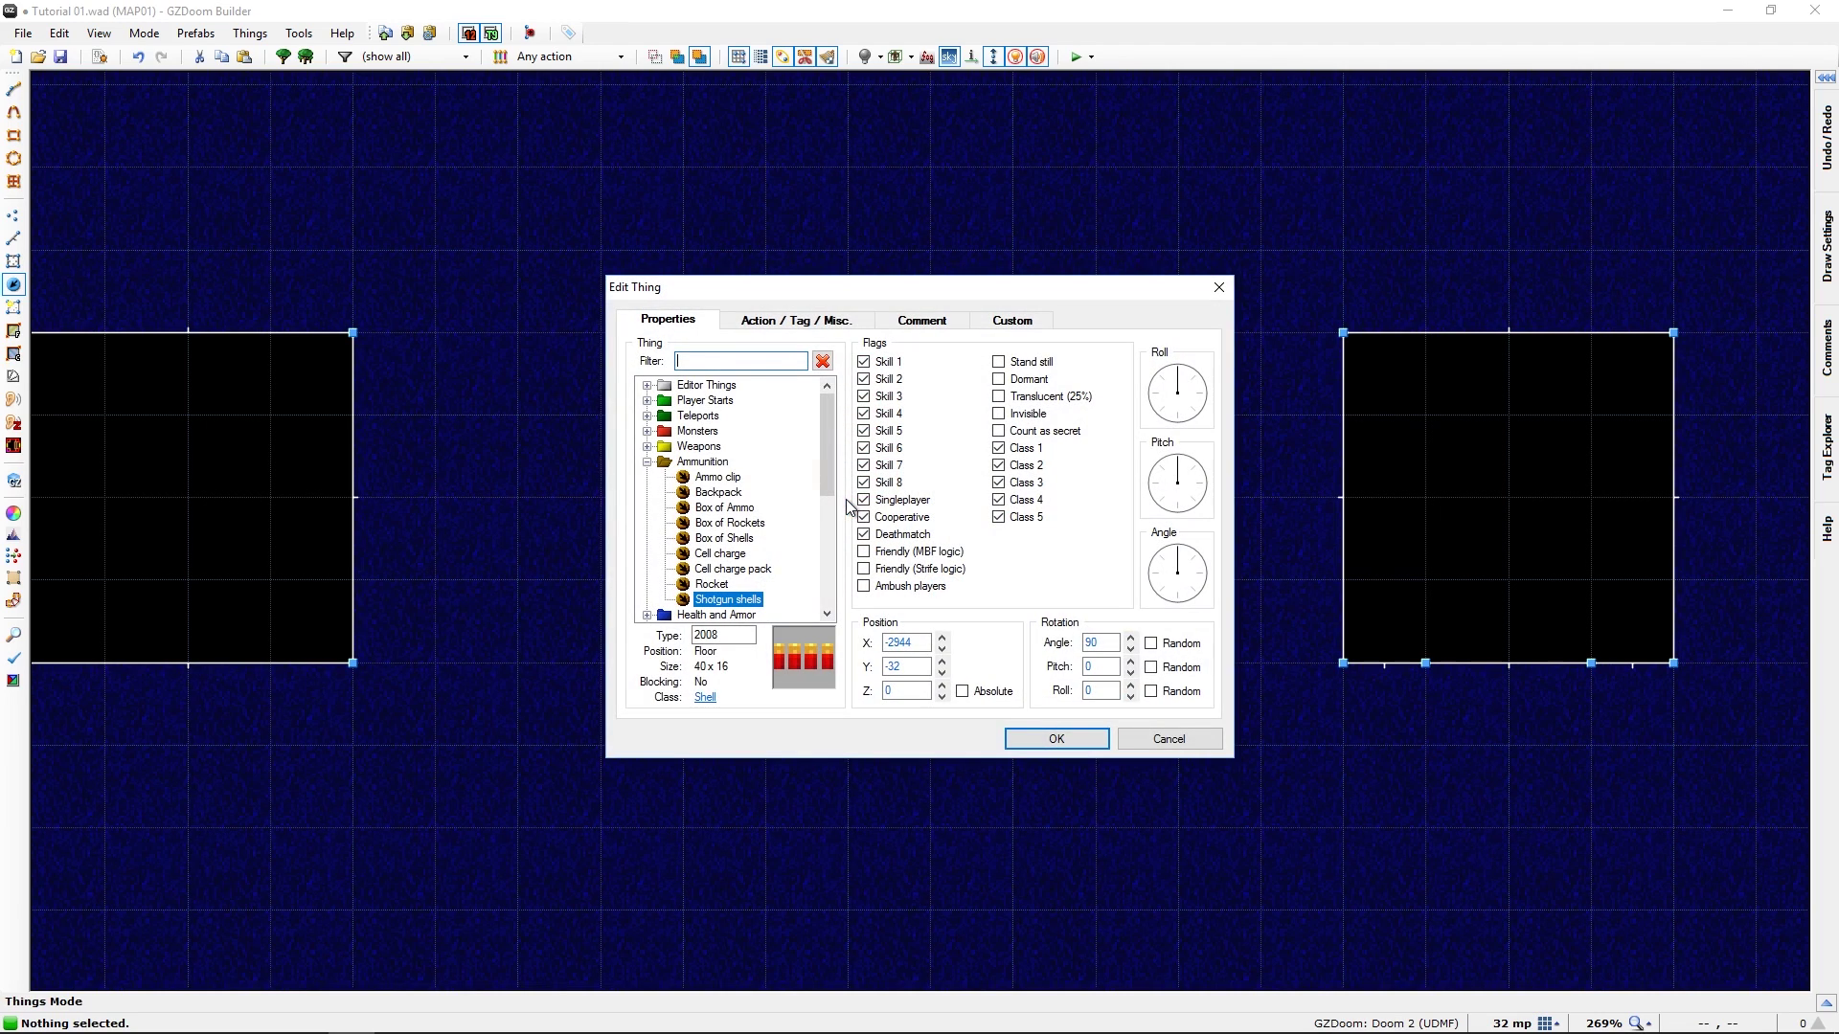
{"action": "left_click", "coordinate": [646, 462]}
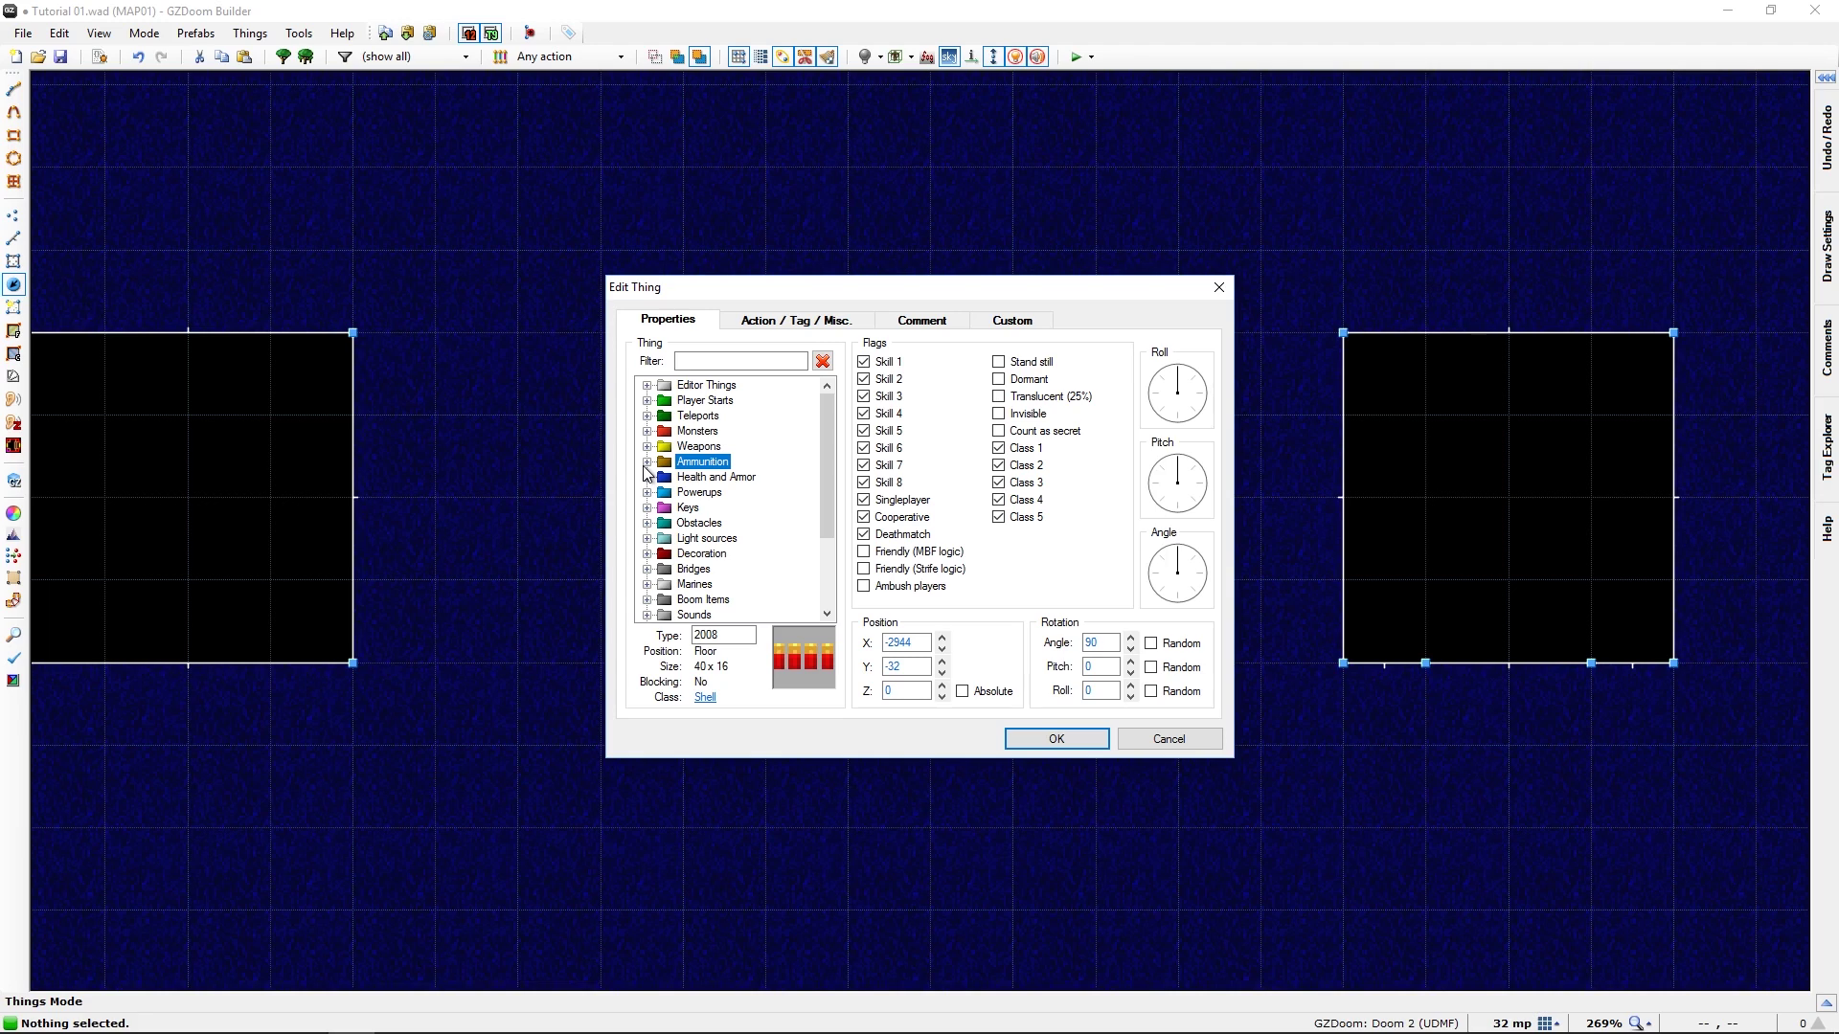
{"action": "left_click", "coordinate": [647, 416]}
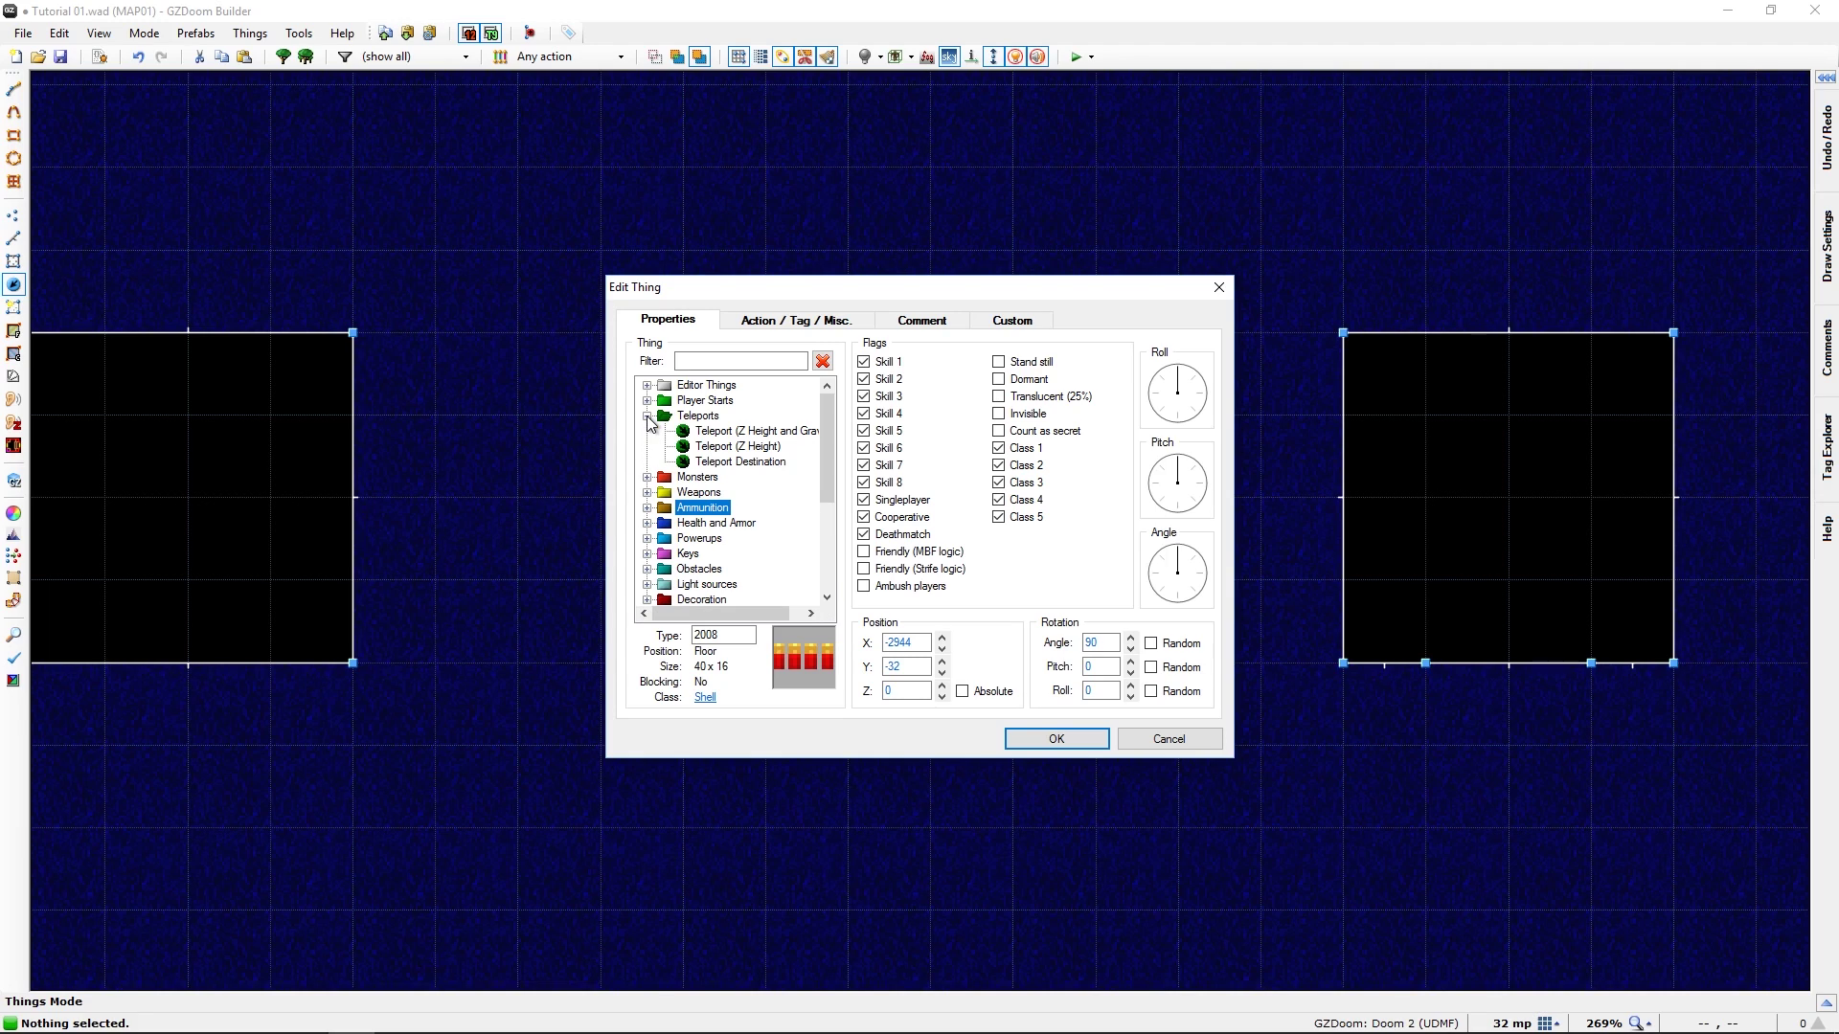
{"action": "left_click", "coordinate": [725, 463]}
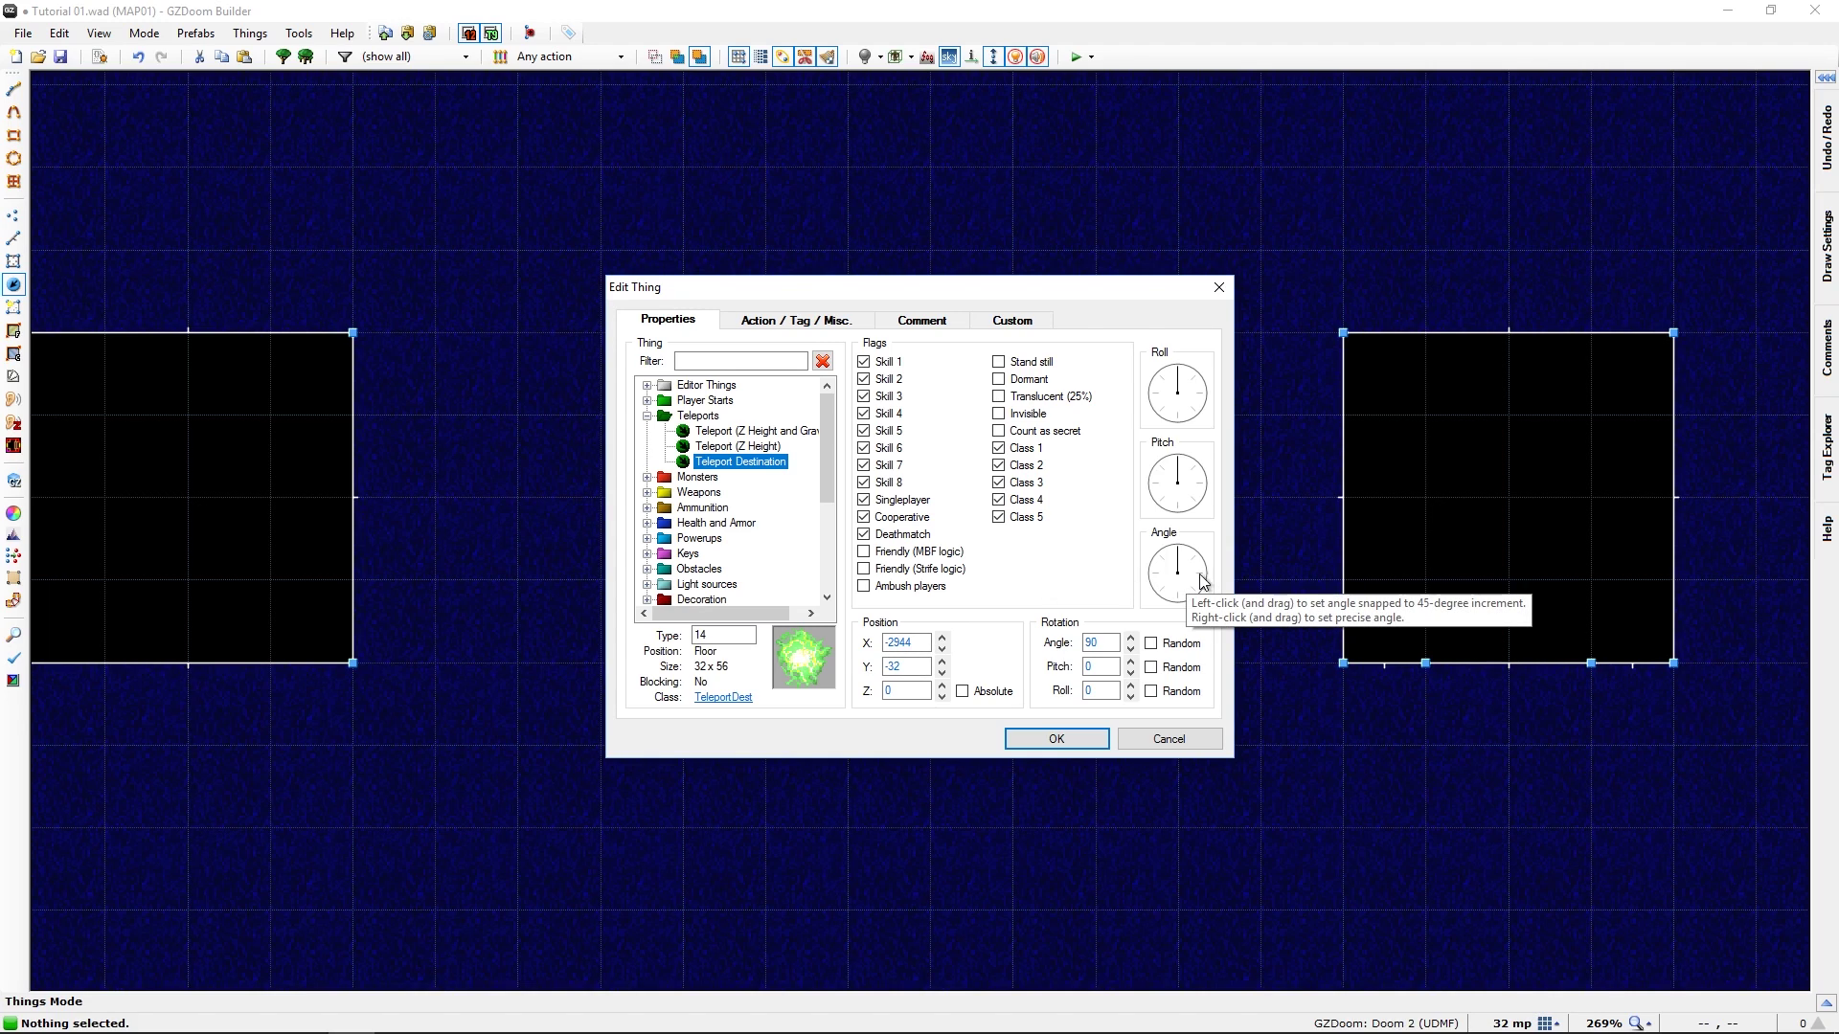
Try the facing directions for the teleport destination and set its angle to 180
{"action": "left_click", "coordinate": [1159, 579]}
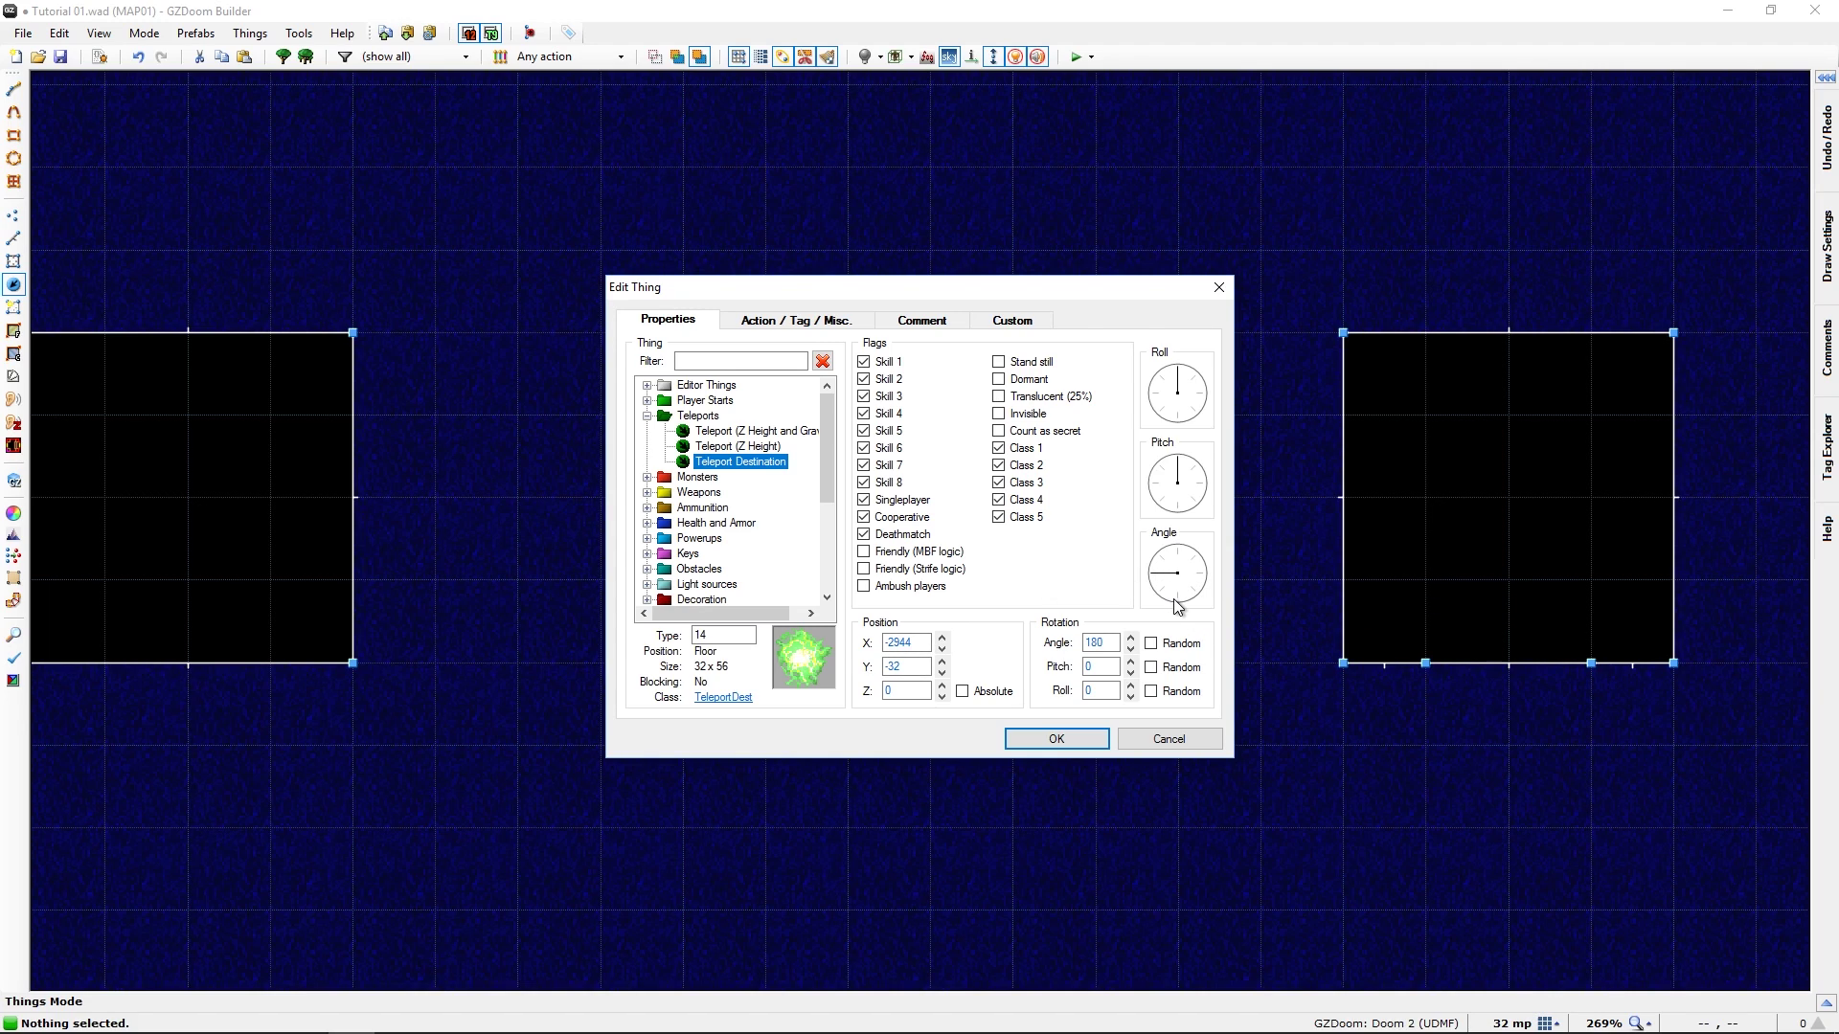
{"action": "left_click", "coordinate": [1175, 600]}
{"action": "left_click", "coordinate": [1178, 545]}
{"action": "left_click", "coordinate": [1205, 578]}
{"action": "left_click", "coordinate": [1162, 574]}
{"action": "left_click_drag", "start_coordinate": [933, 285], "coordinate": [925, 420]}
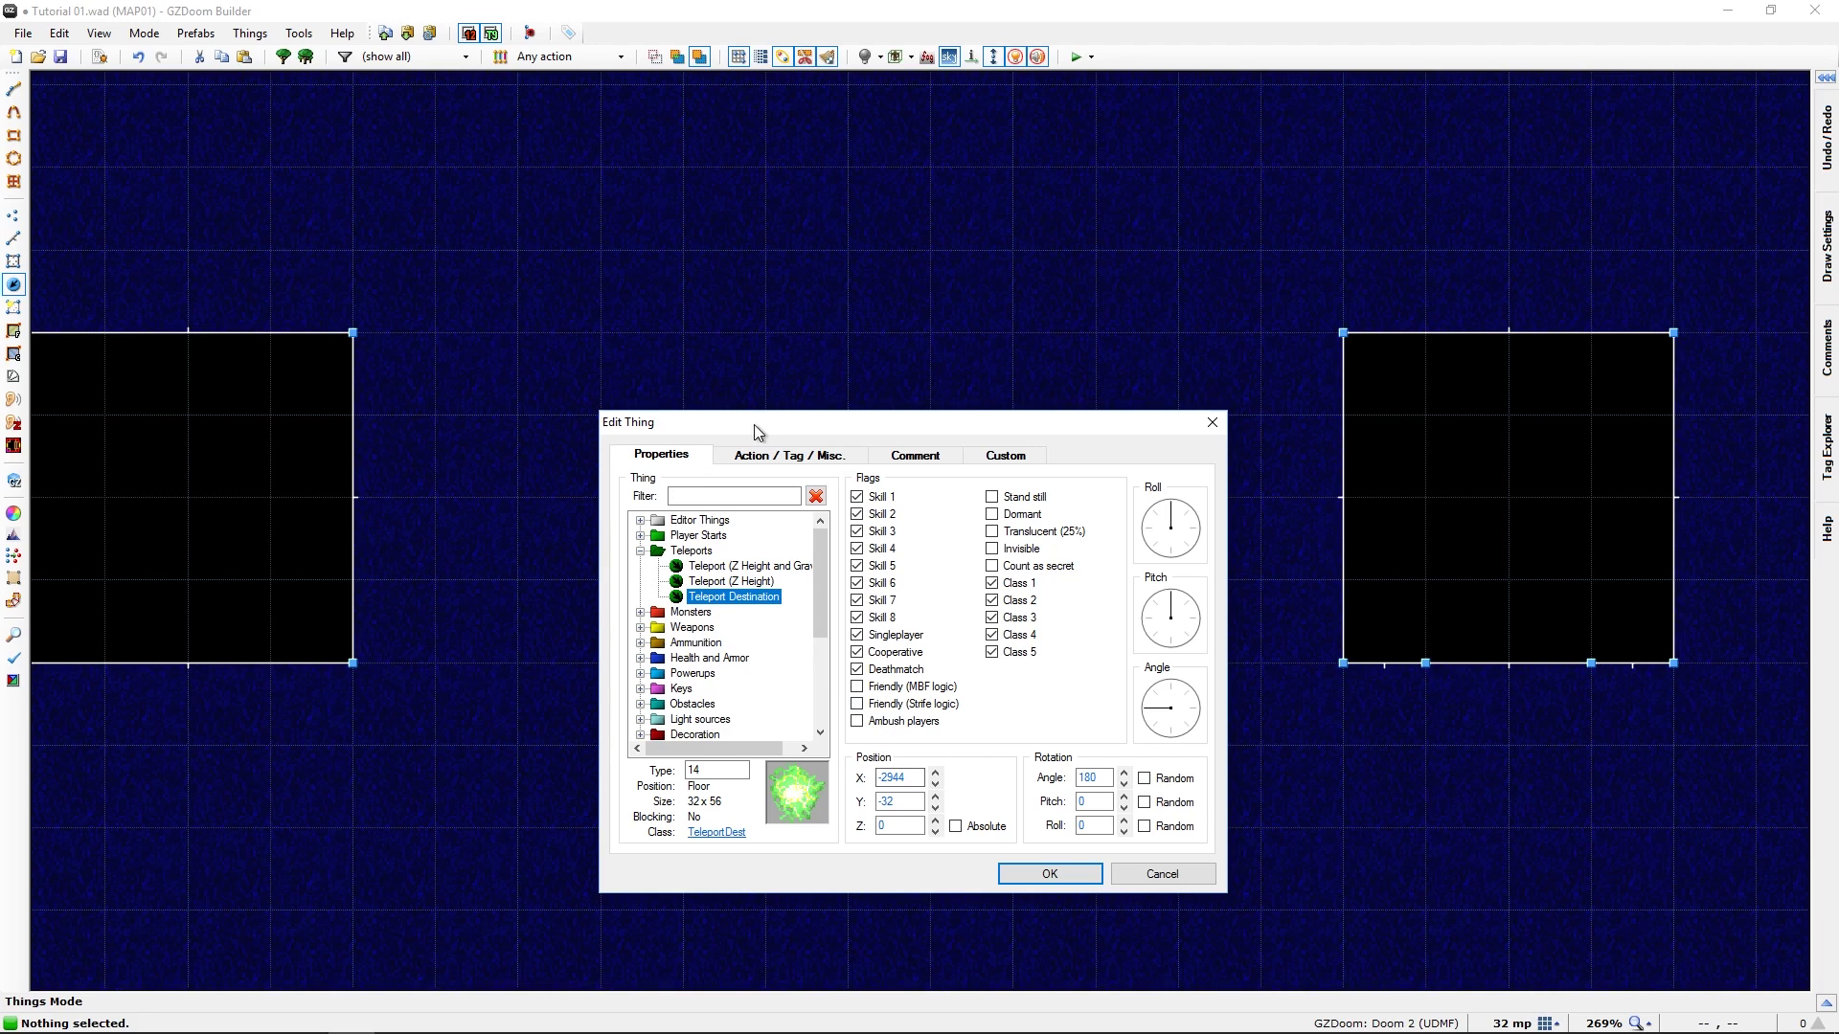
Assign tag 4 to the teleport destination and apply its properties
{"action": "left_click", "coordinate": [768, 457]}
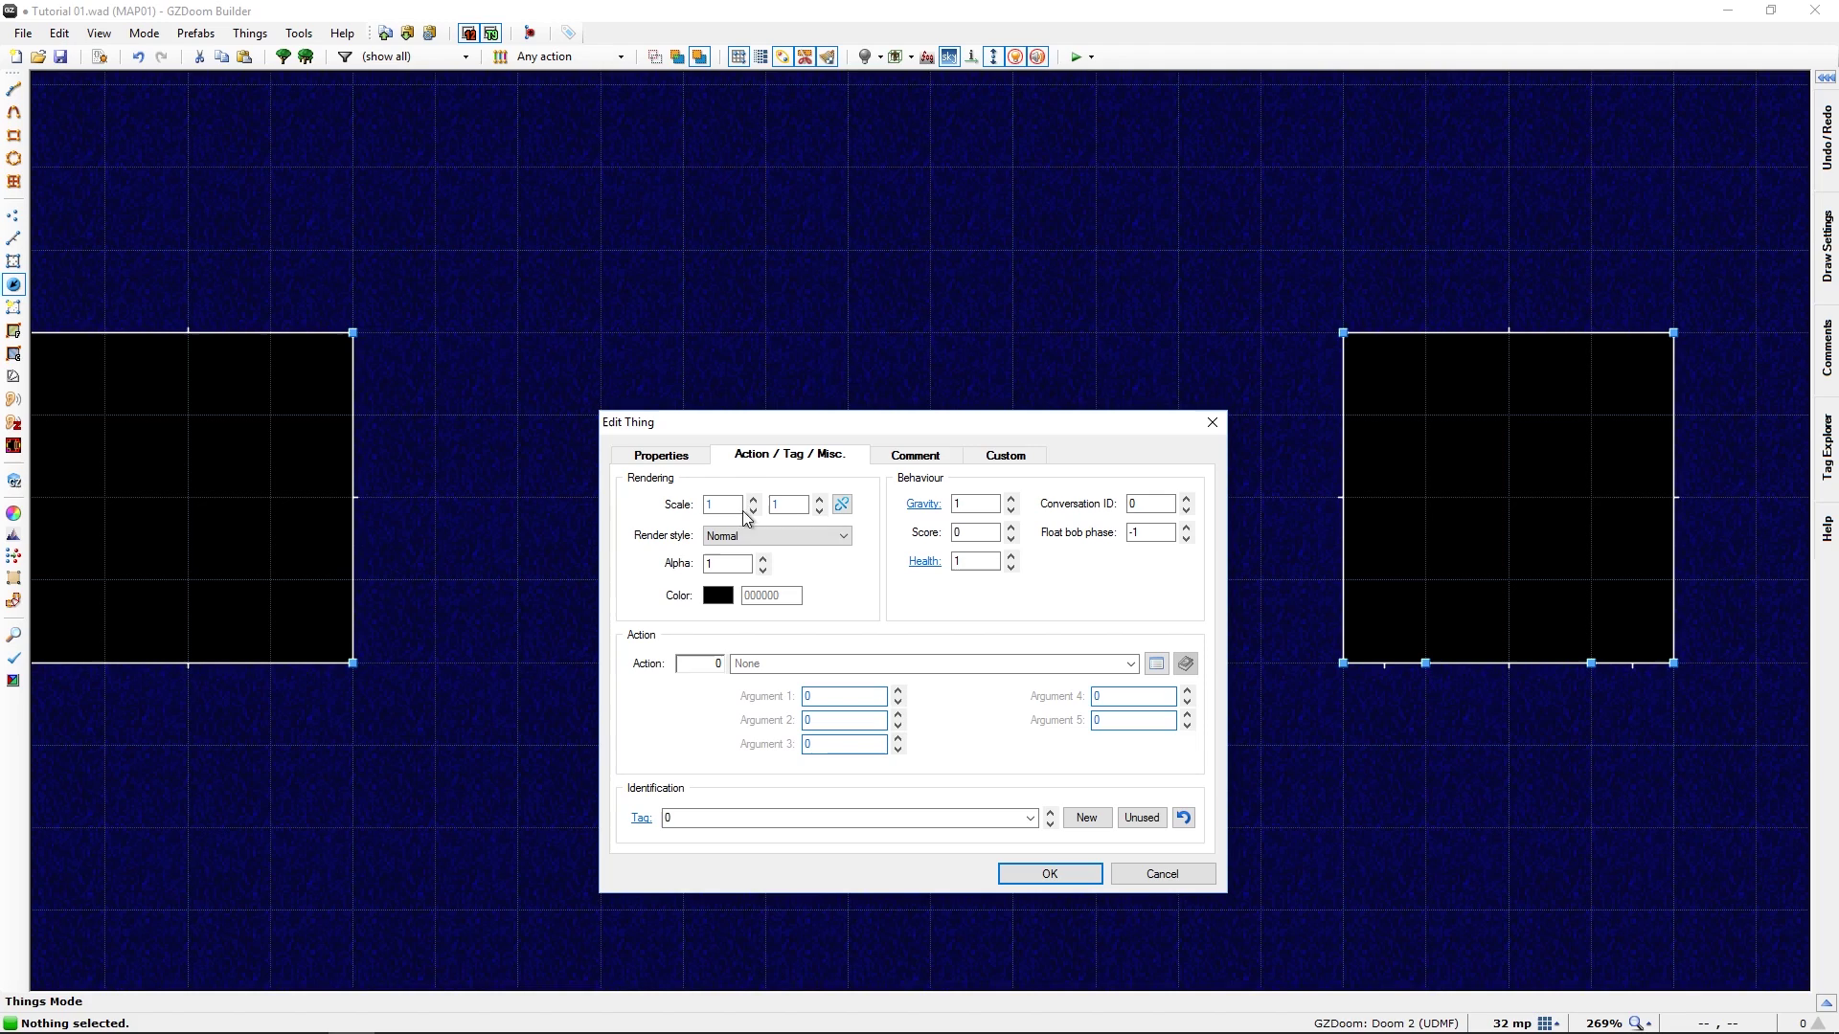
{"action": "double_click", "coordinate": [685, 822]}
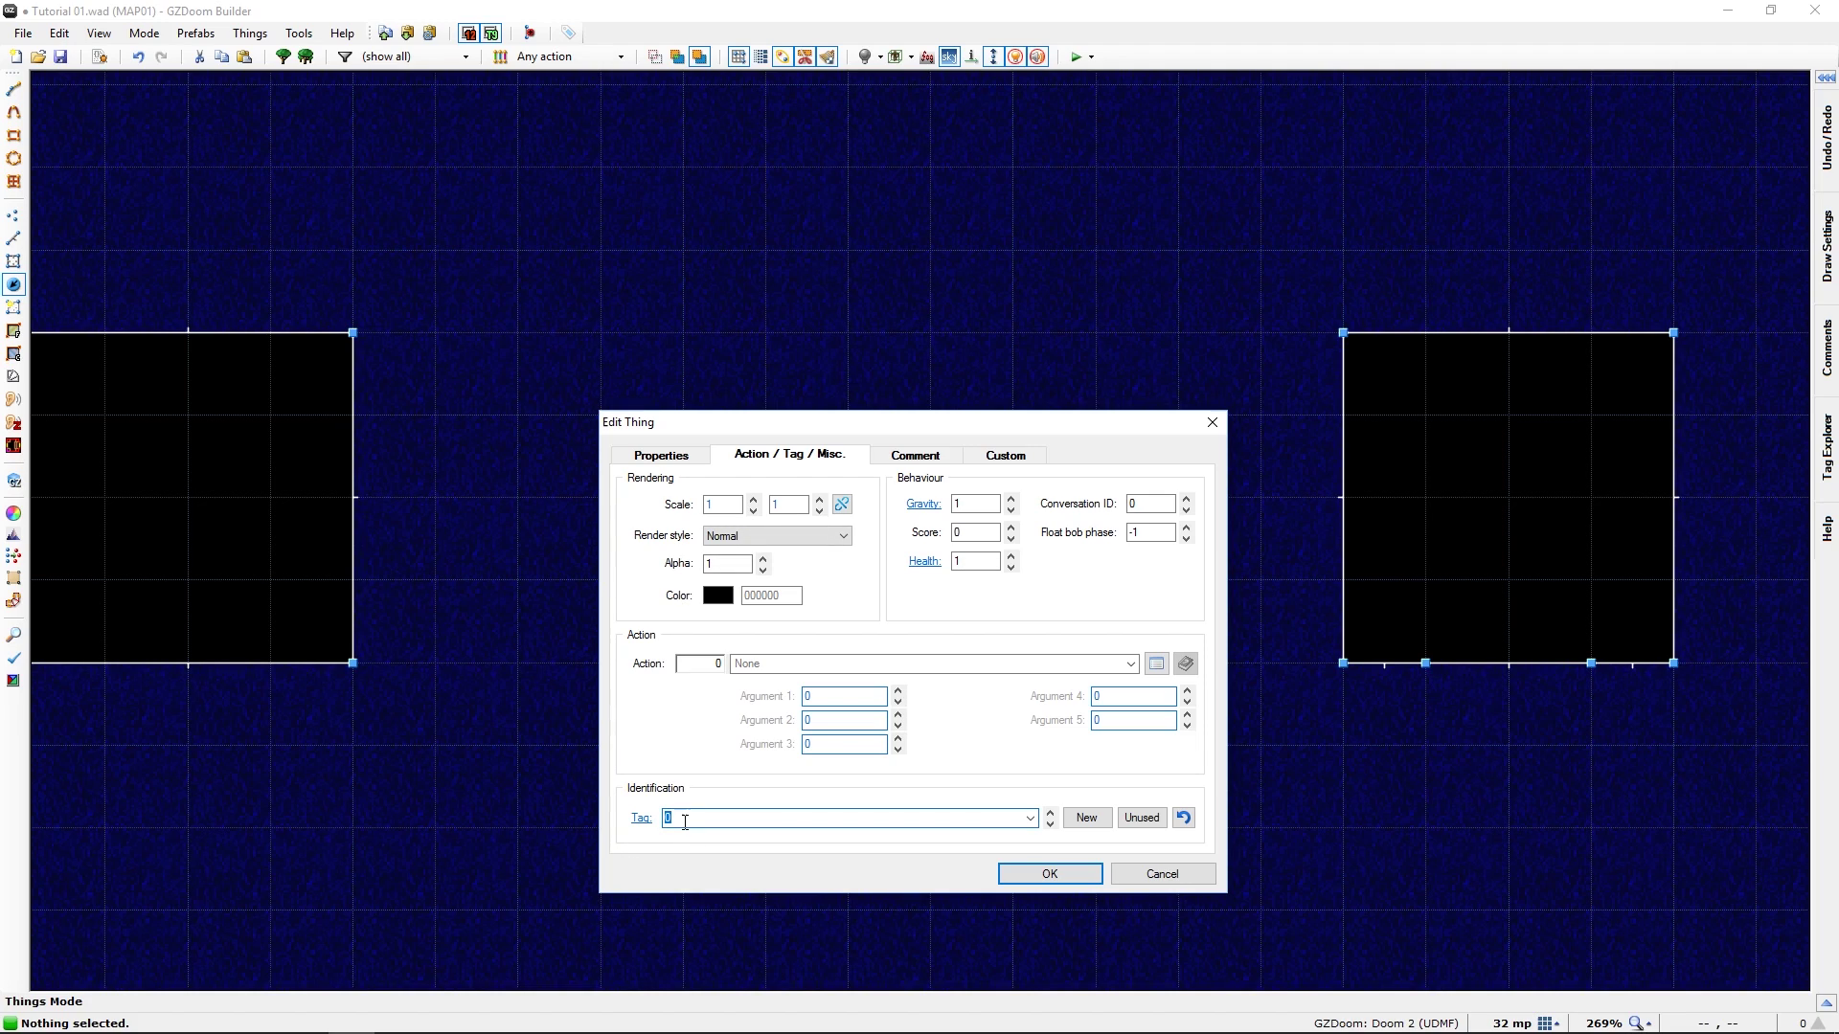
{"action": "left_click", "coordinate": [1133, 819]}
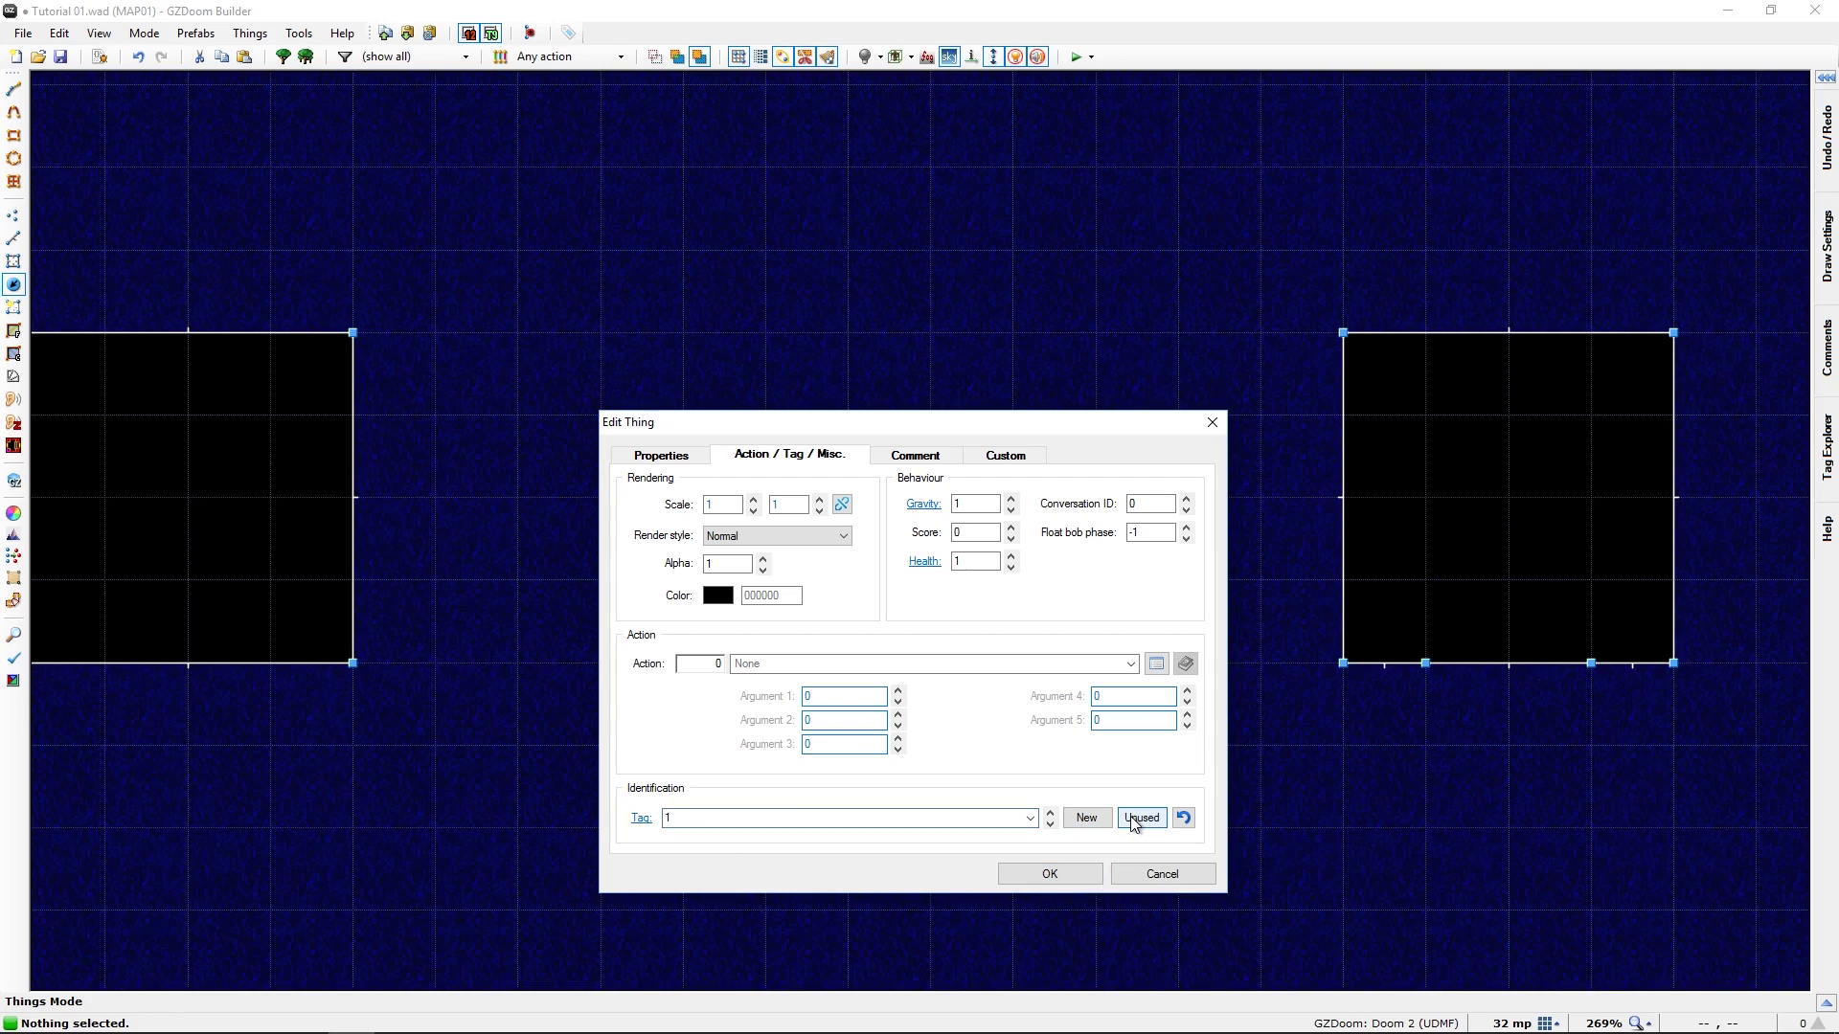
{"action": "double_click", "coordinate": [681, 818]}
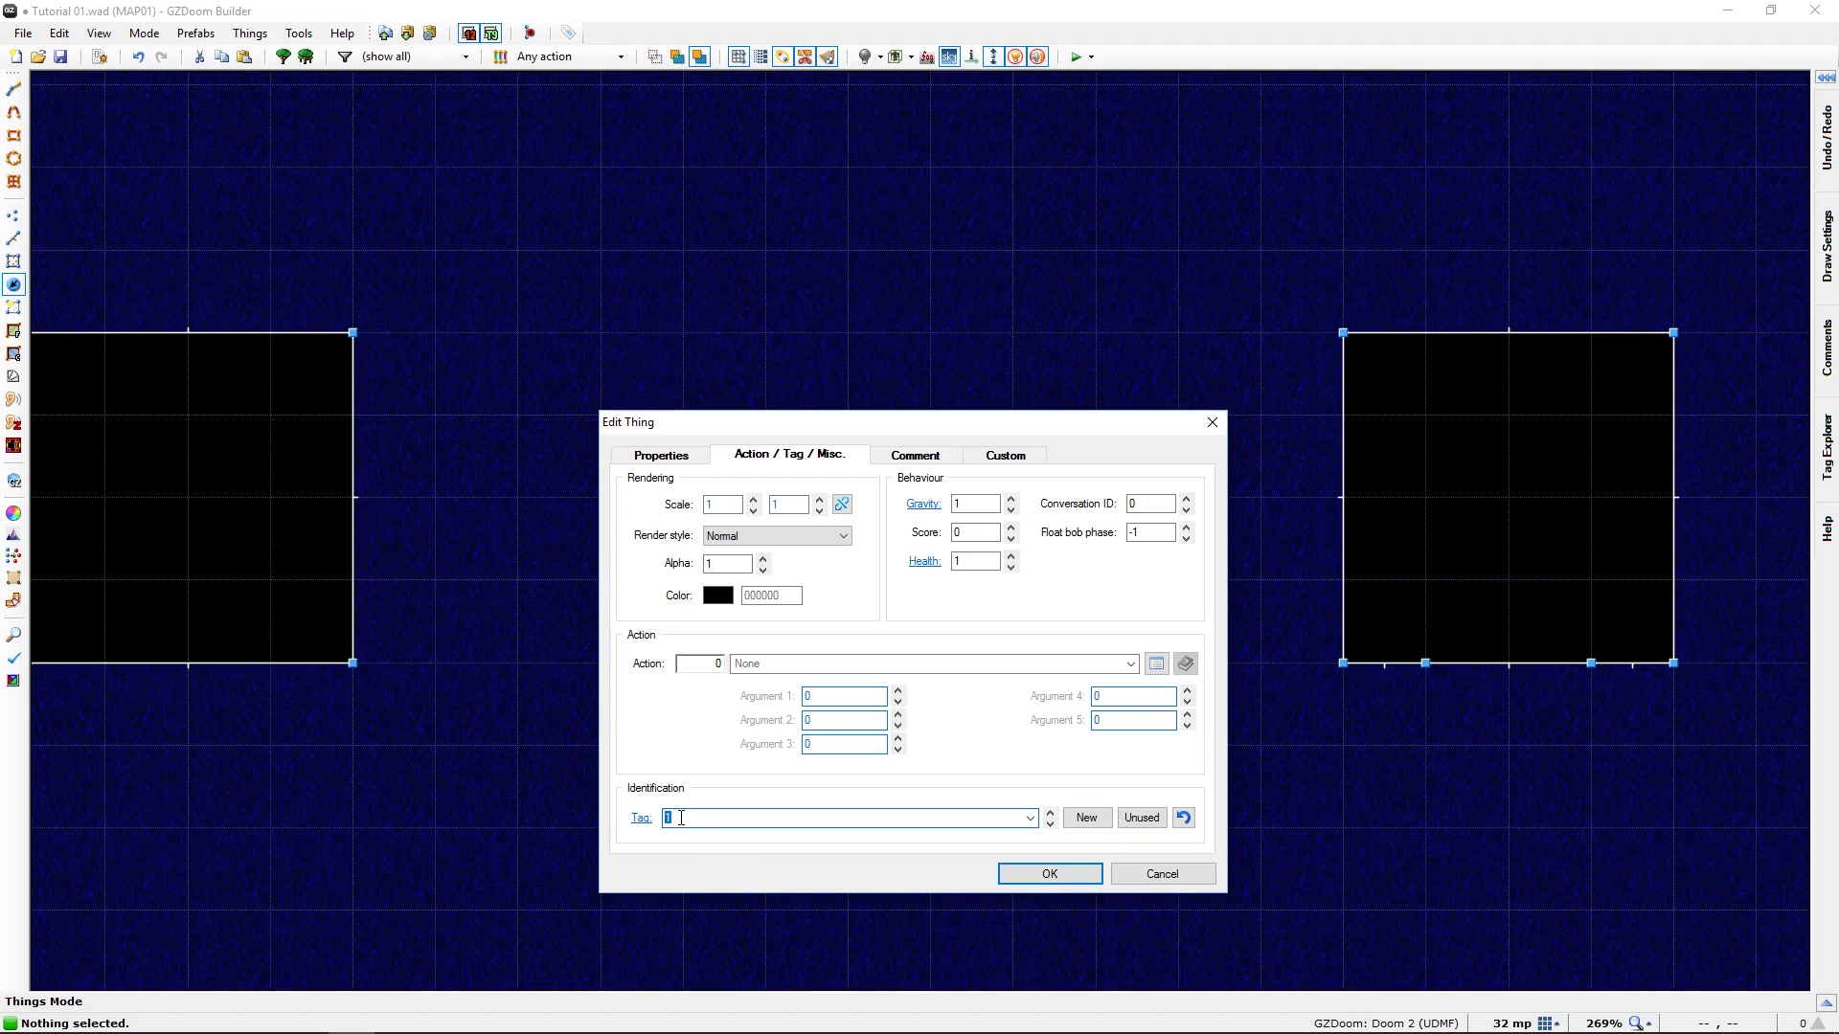
{"action": "type", "text": "4"}
{"action": "left_click", "coordinate": [661, 457]}
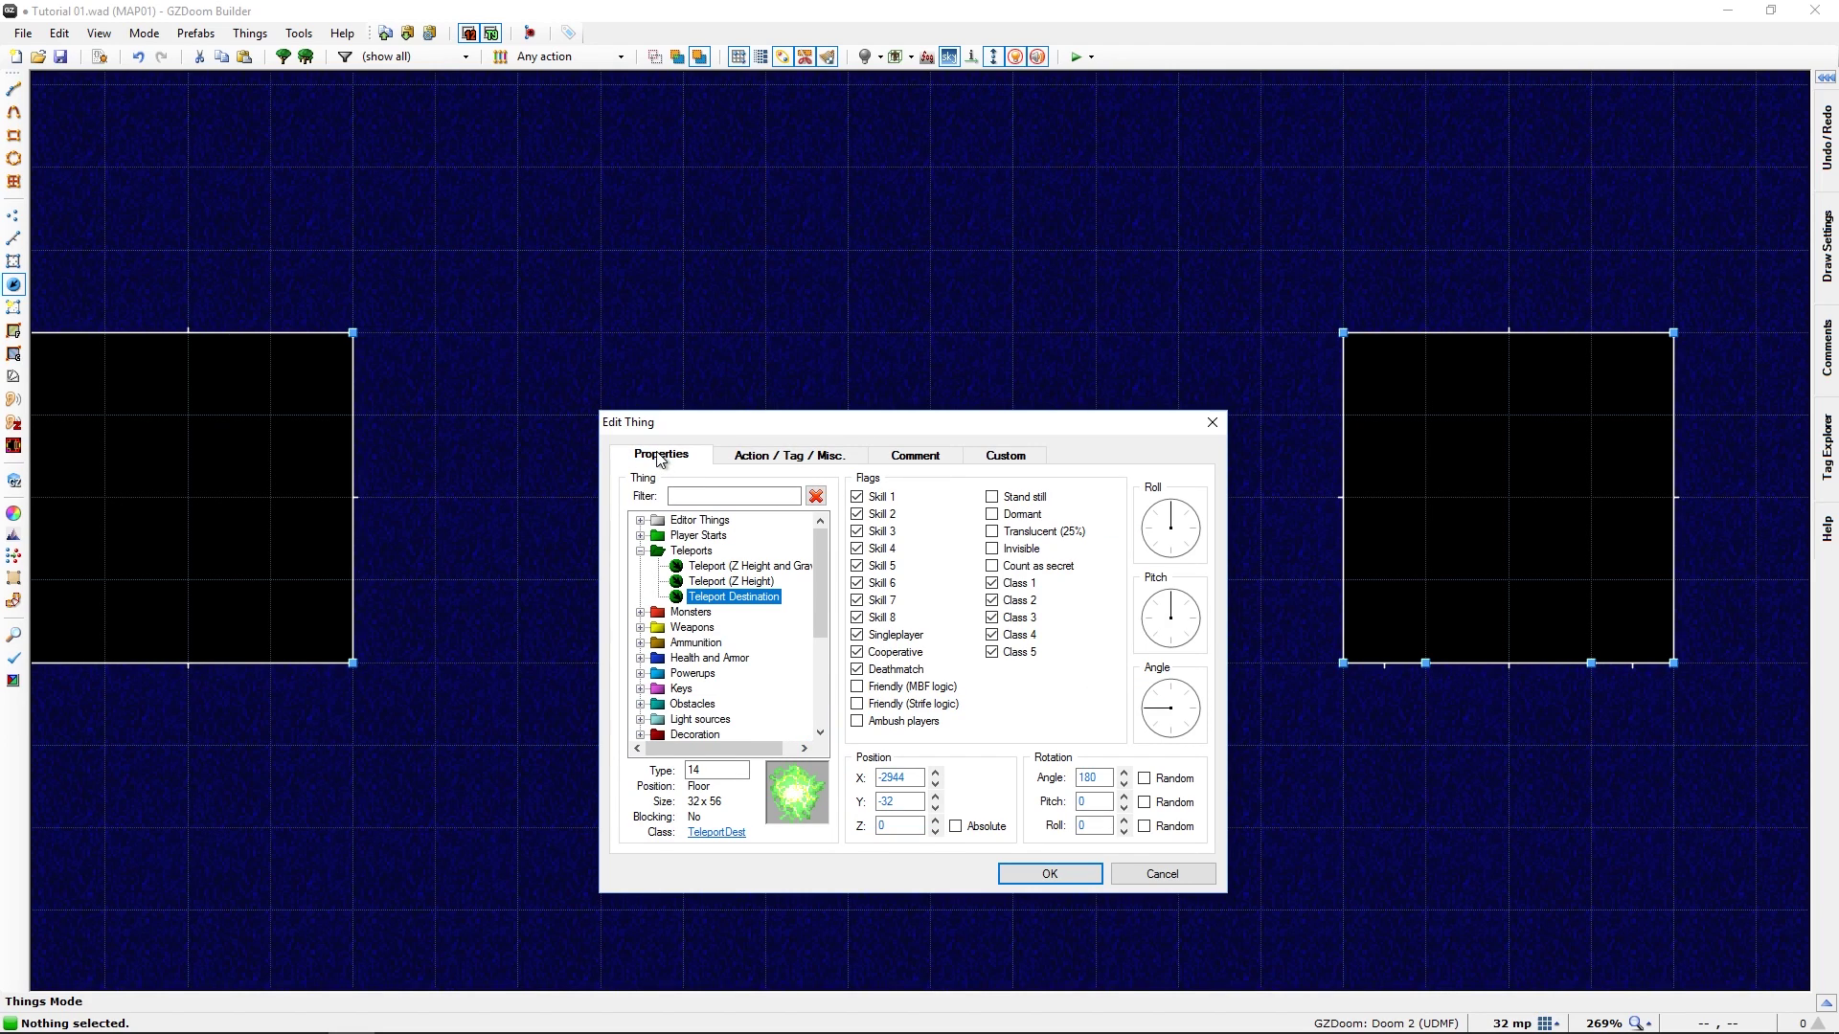
{"action": "left_click", "coordinate": [1048, 874]}
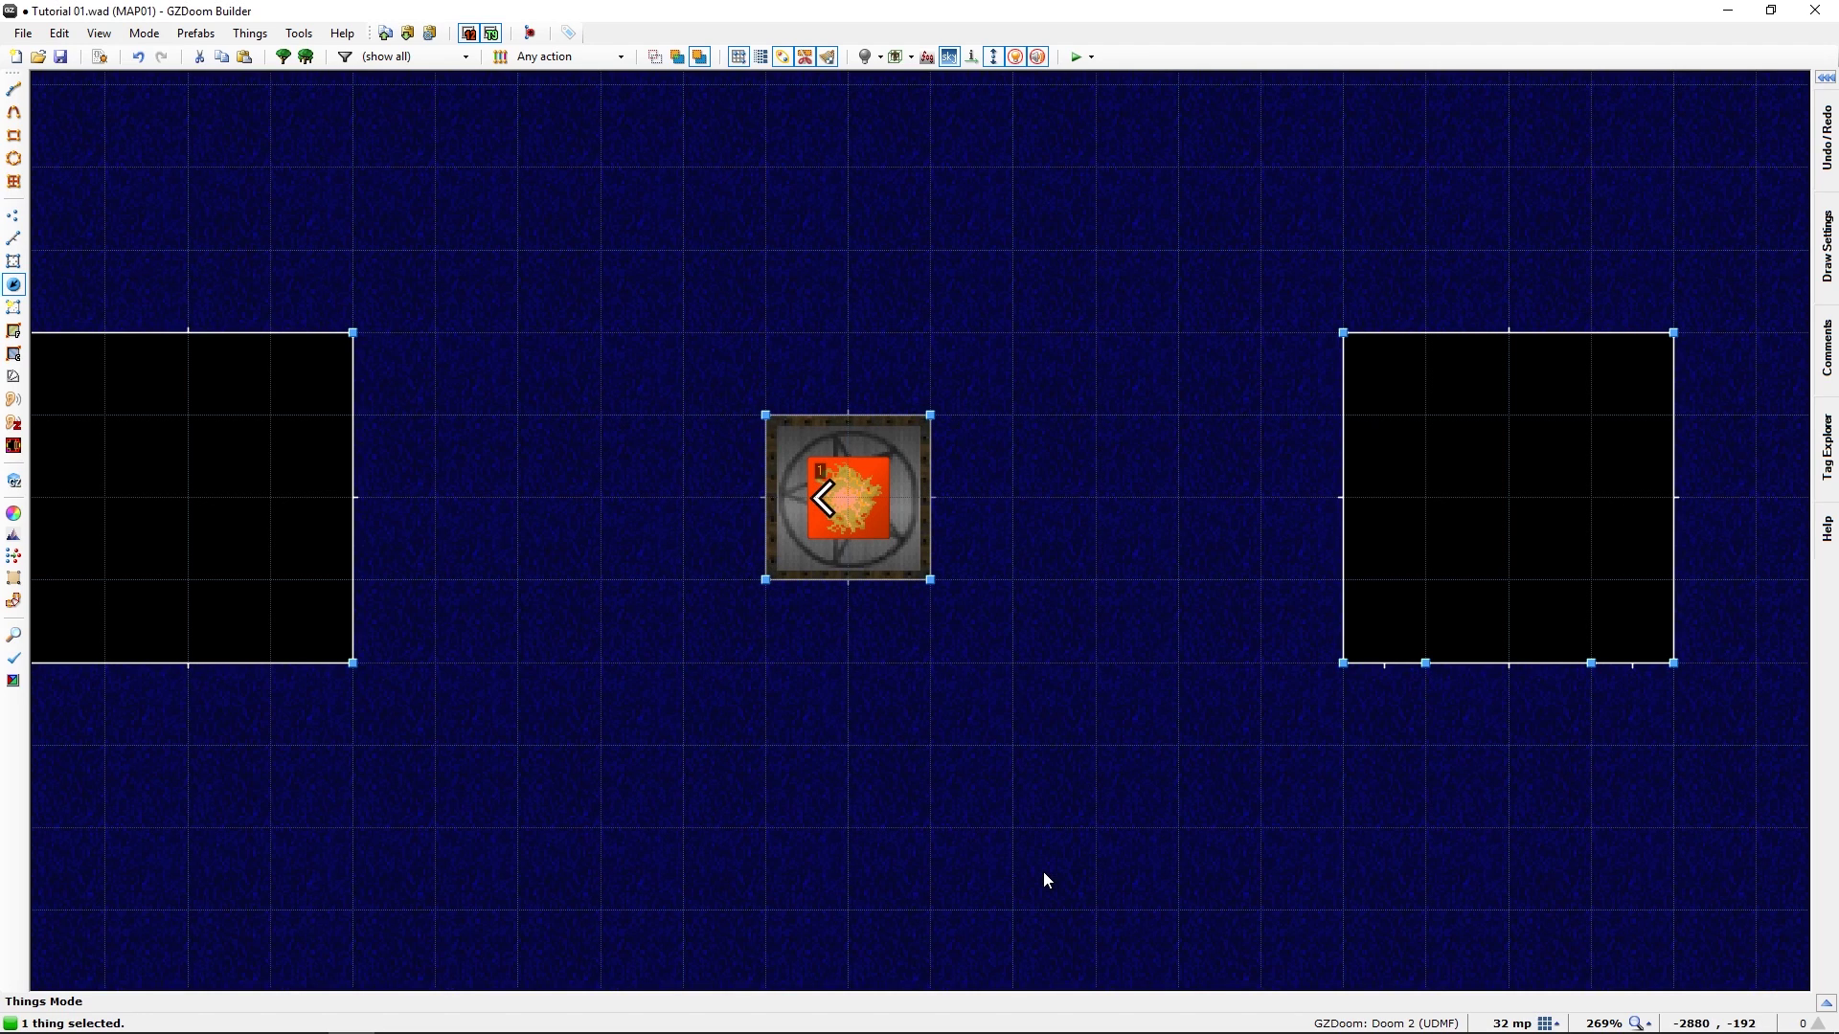
Select the four linedefs around the lift room's pentagram pad in Linedefs mode
{"action": "middle_click_drag", "start_coordinate": [1224, 670], "coordinate": [158, 785]}
{"action": "middle_click_drag", "start_coordinate": [1425, 540], "coordinate": [516, 464]}
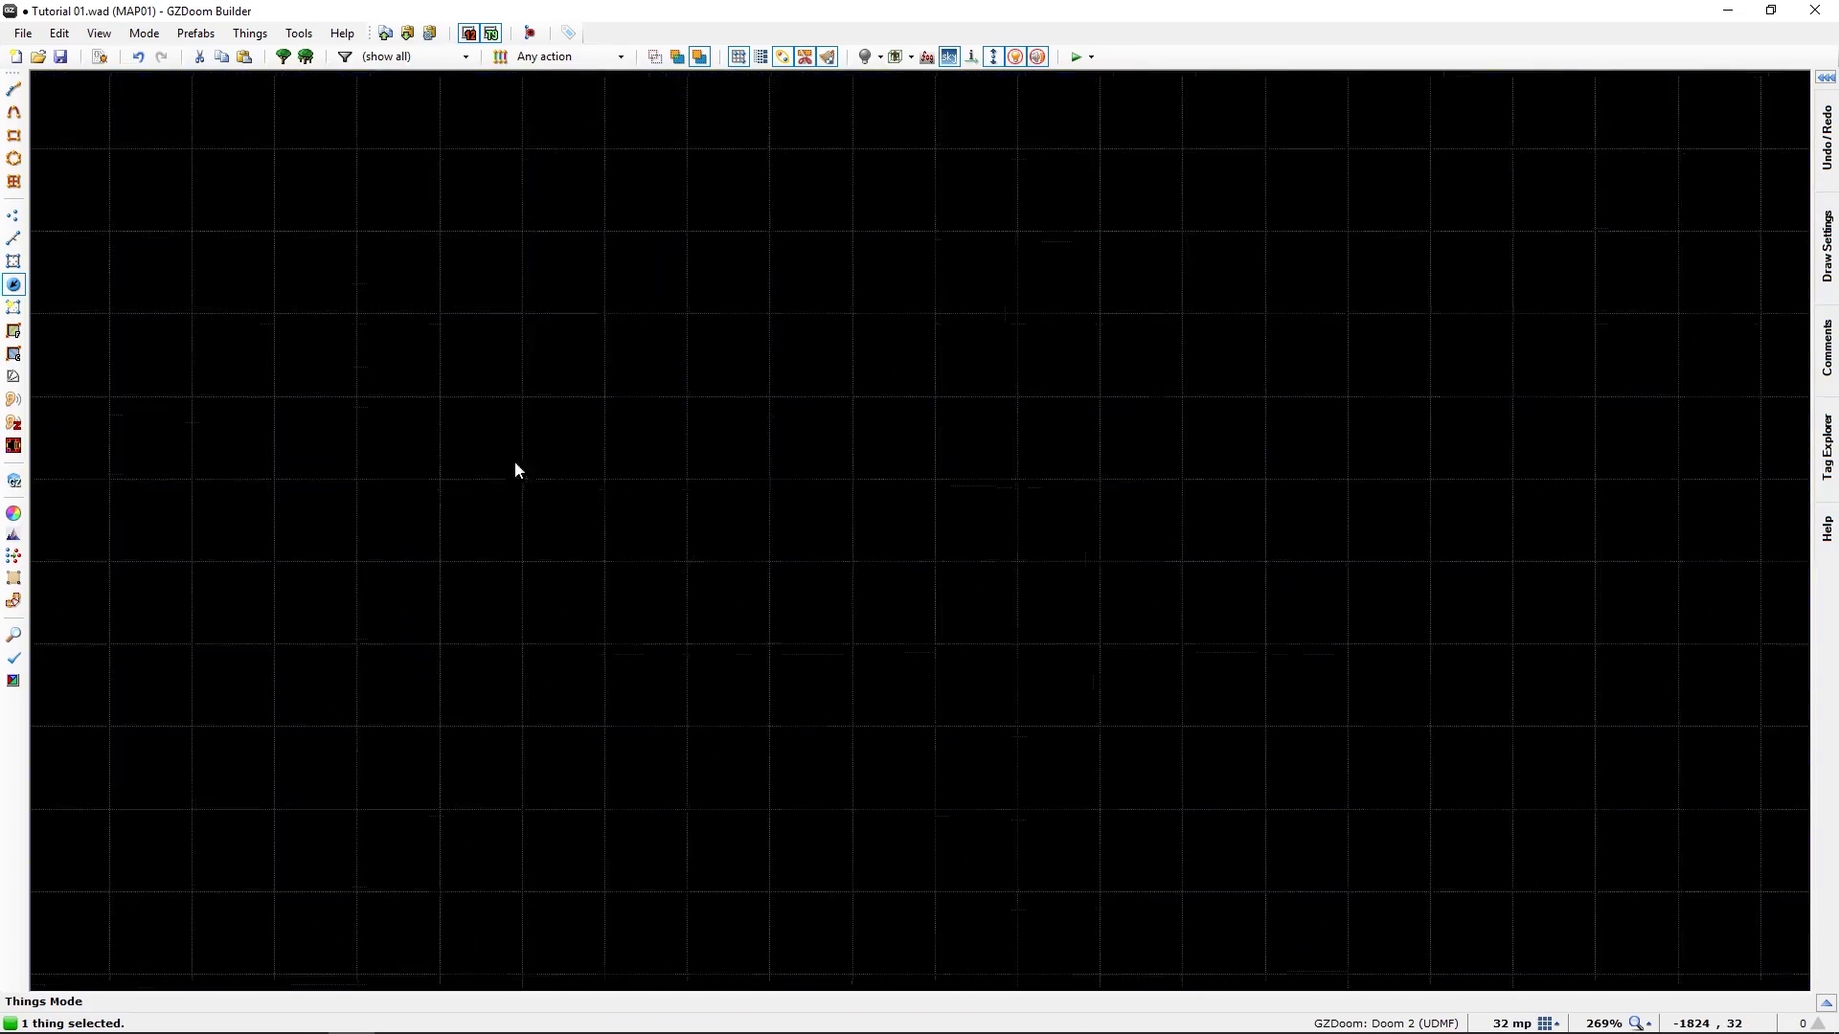
{"action": "scroll", "coordinate": [1203, 591], "scroll_direction": "down", "scroll_amount": 4}
{"action": "mouse_move", "coordinate": [1203, 591]}
{"action": "middle_mouse_down"}
{"action": "mouse_move", "coordinate": [1002, 562]}
{"action": "mouse_move", "coordinate": [431, 591]}
{"action": "middle_mouse_up"}
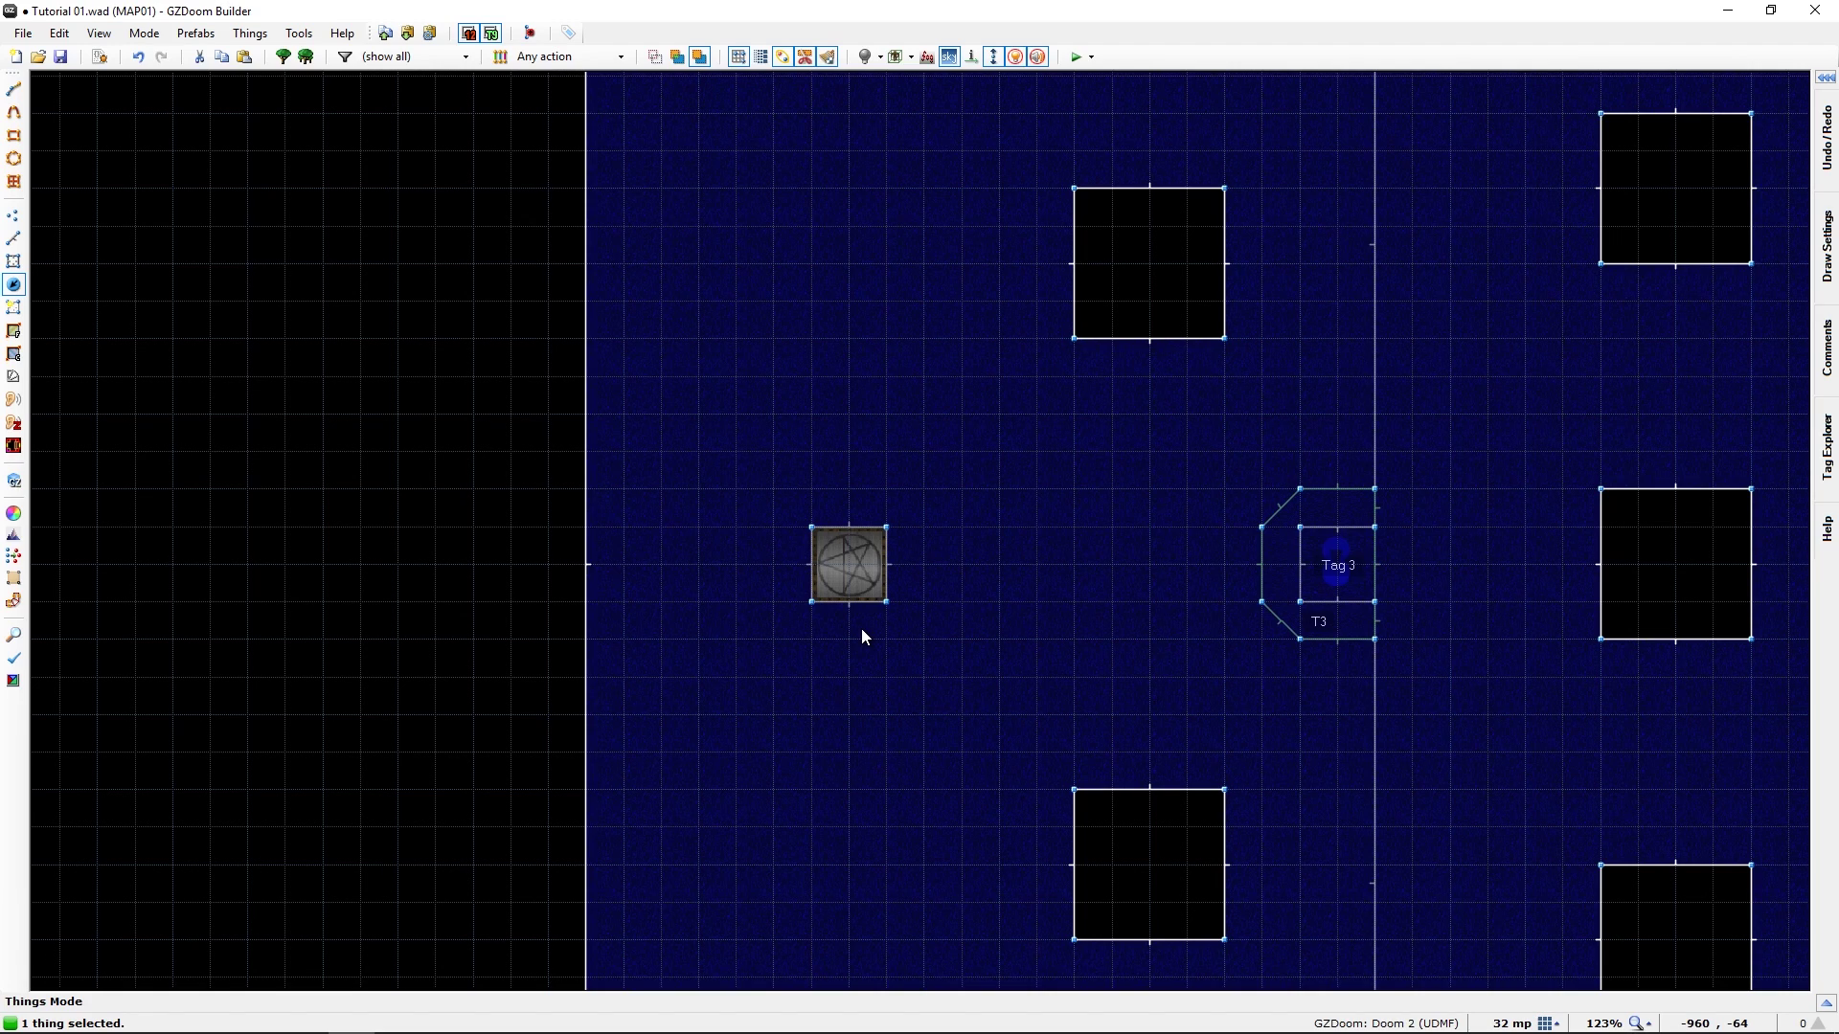
{"action": "key", "text": "l"}
{"action": "left_click", "coordinate": [889, 565]}
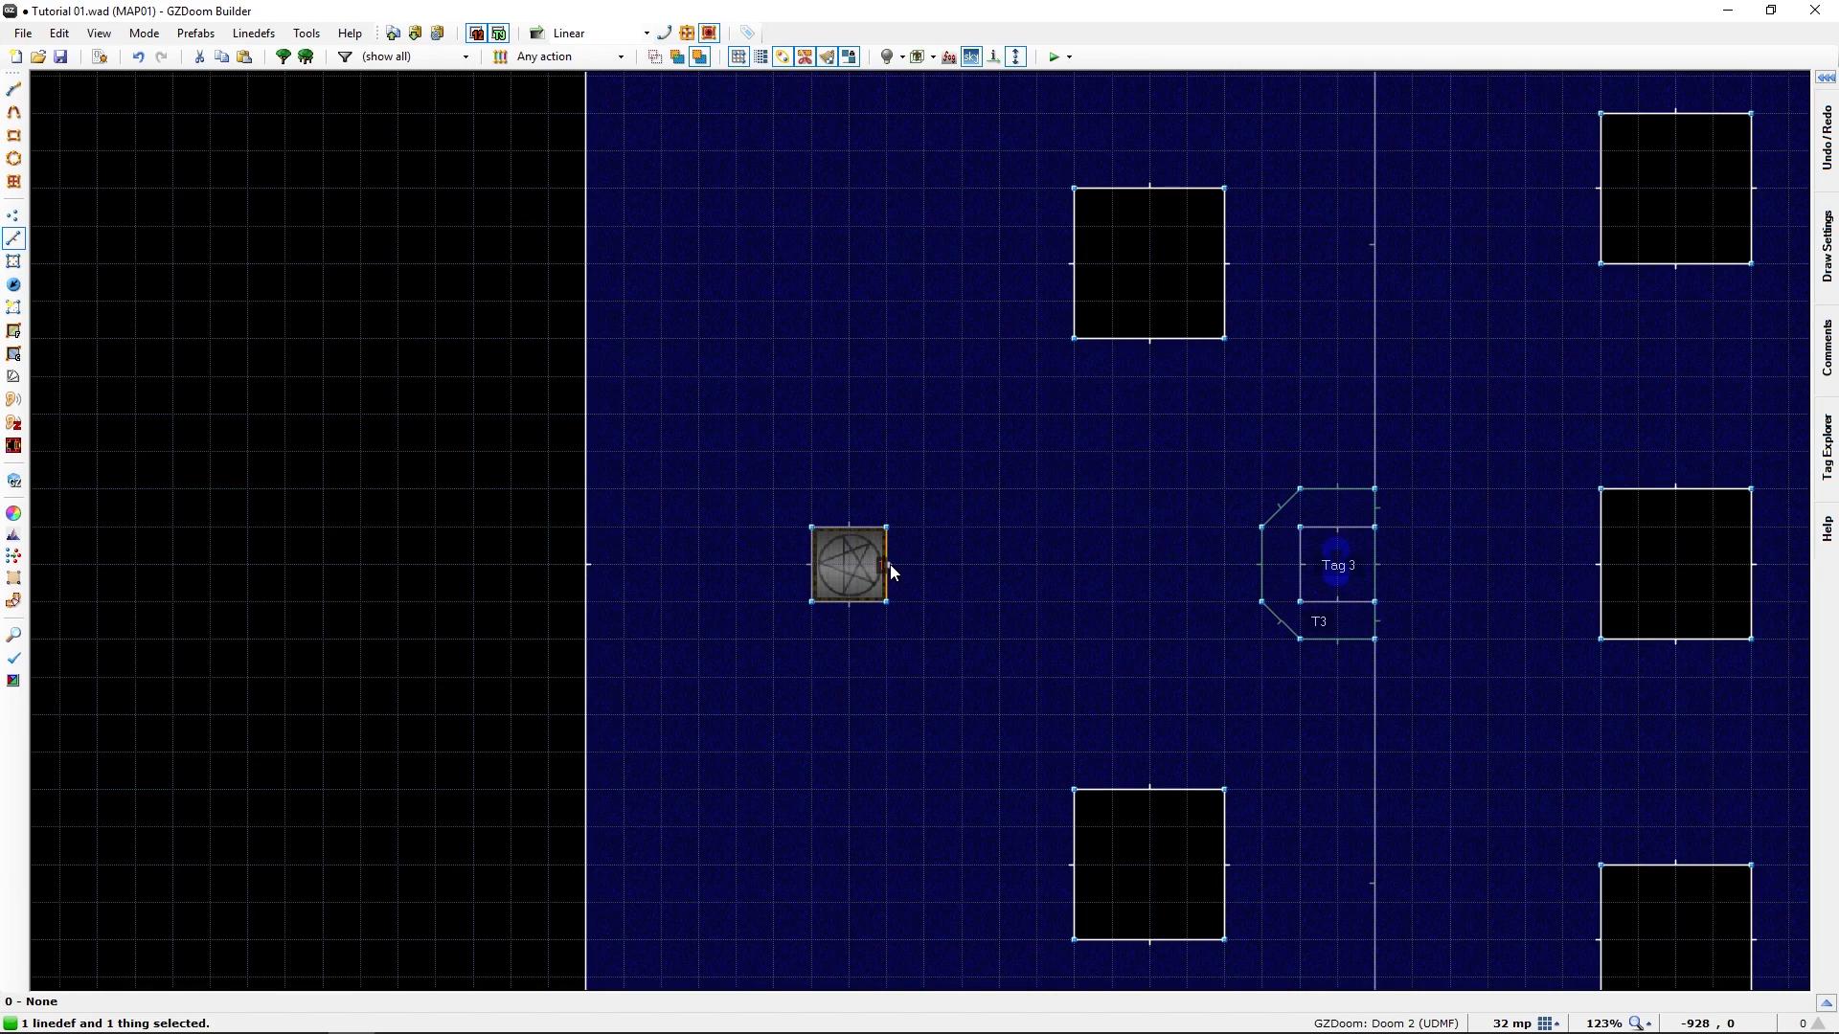
{"action": "left_click", "coordinate": [855, 527]}
{"action": "left_click", "coordinate": [811, 566]}
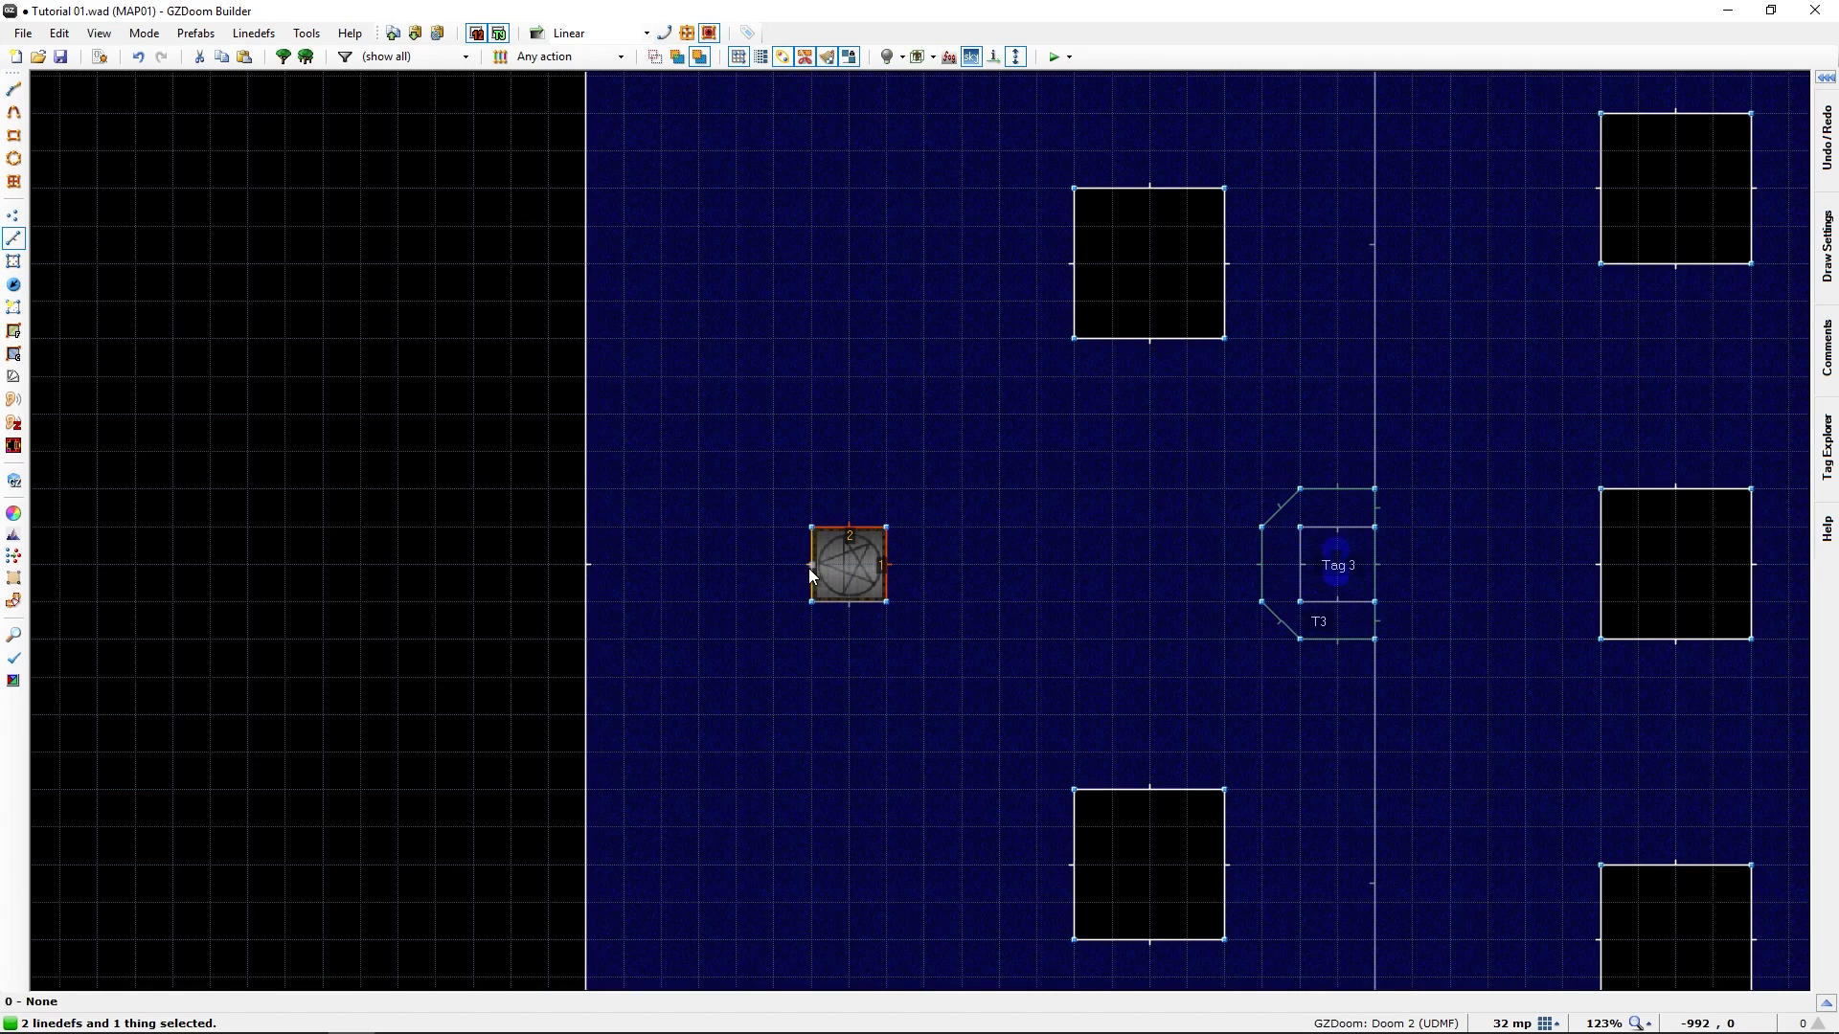
{"action": "left_click", "coordinate": [846, 613]}
Assign the predefined Teleport action, not the silent variant, to the four linedefs around the lift room's pad
{"action": "right_click", "coordinate": [889, 567]}
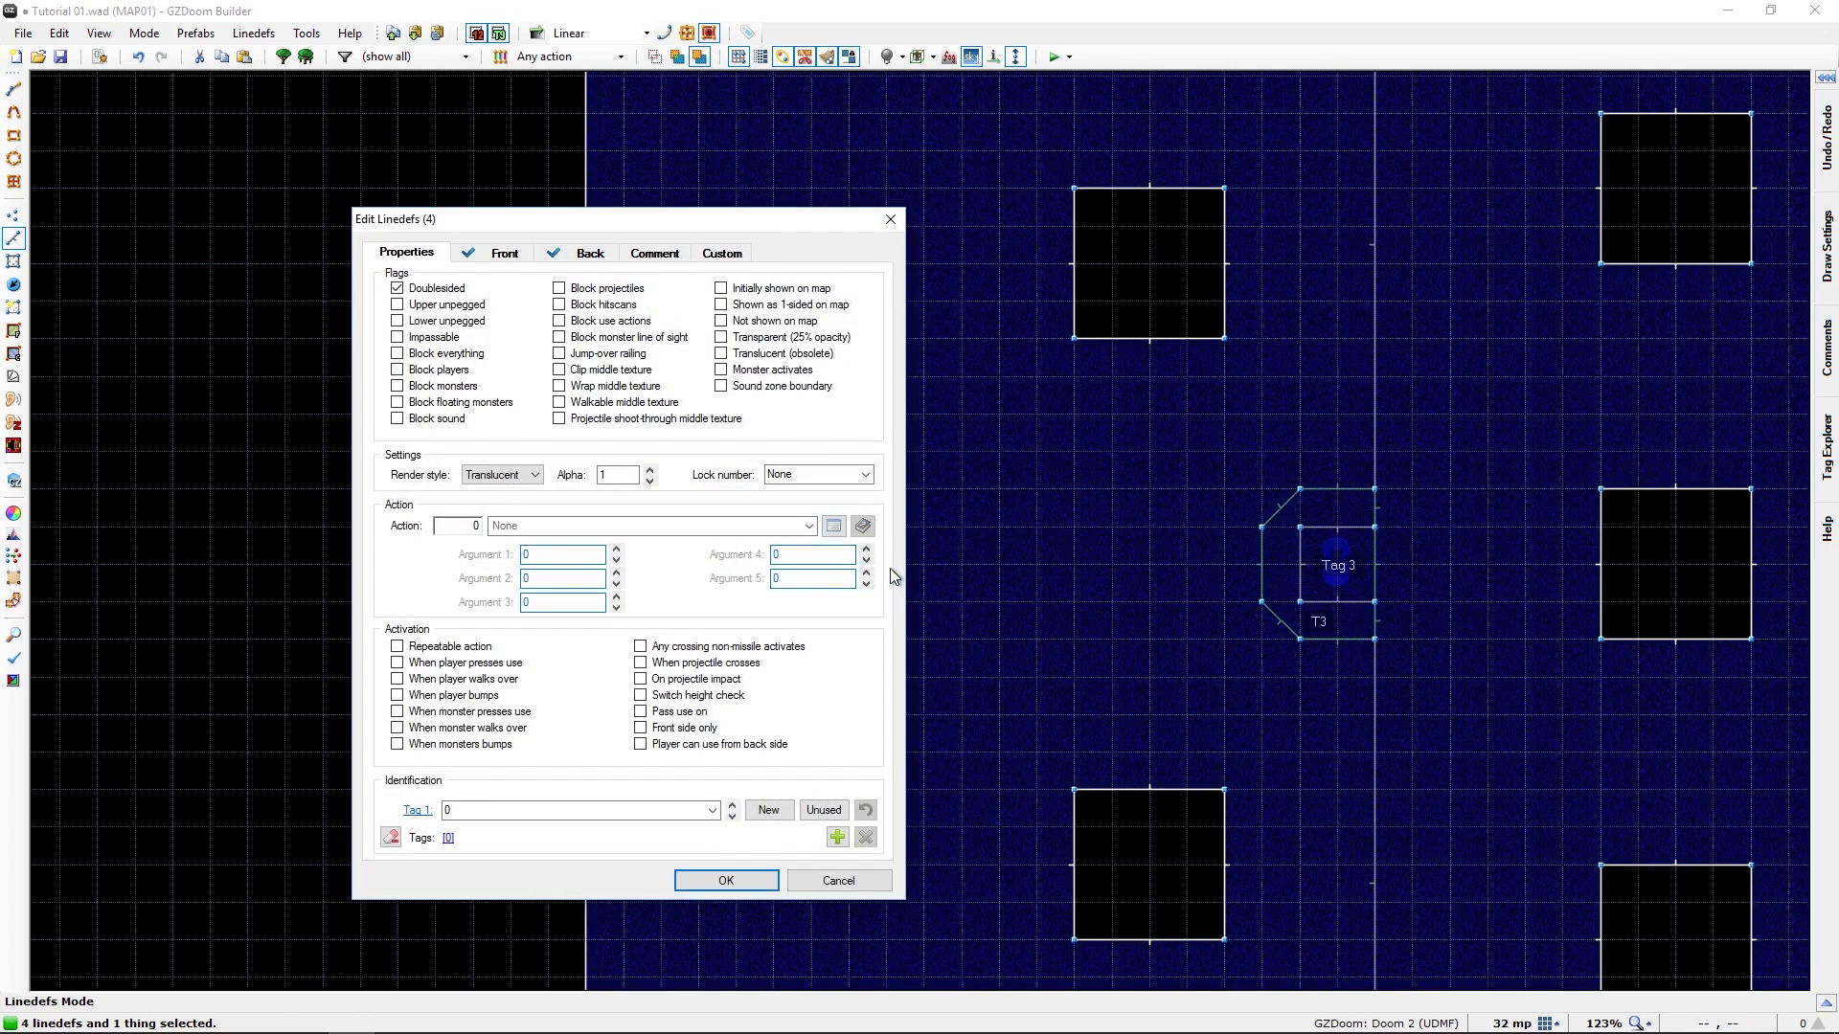
{"action": "left_click", "coordinate": [832, 527]}
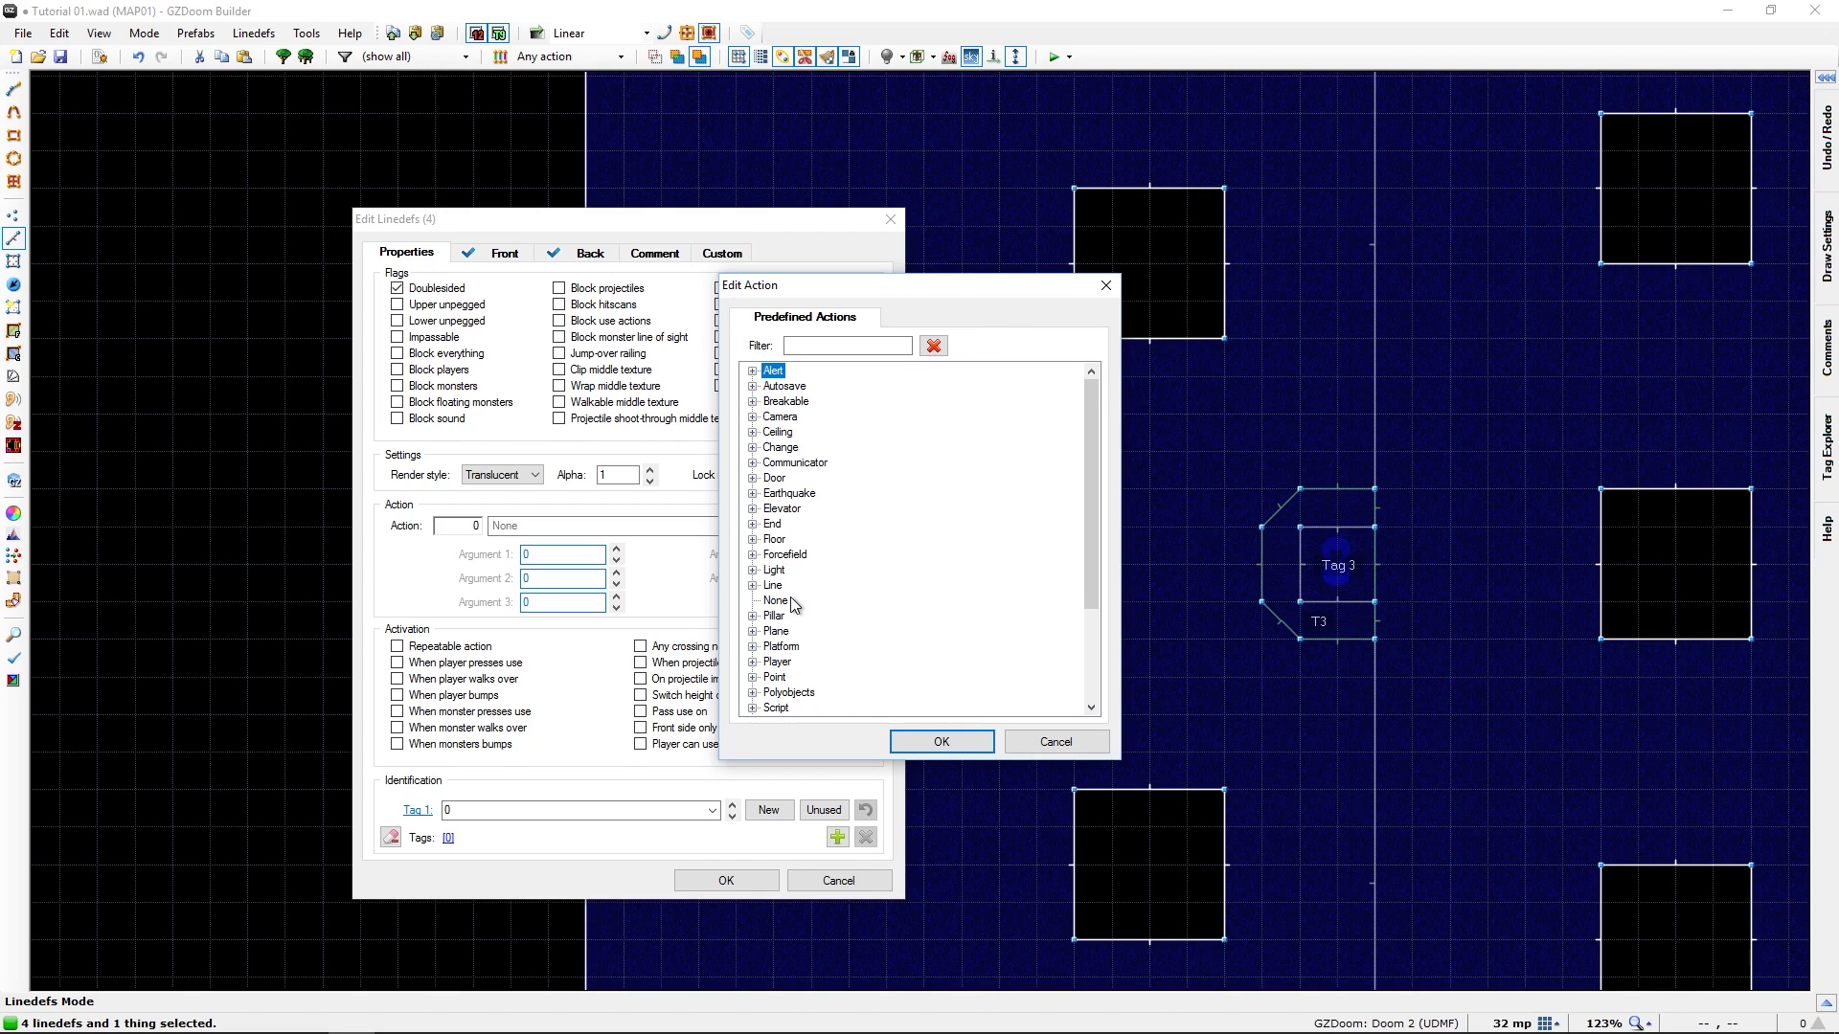
{"action": "scroll", "coordinate": [790, 596], "scroll_direction": "down", "scroll_amount": 3}
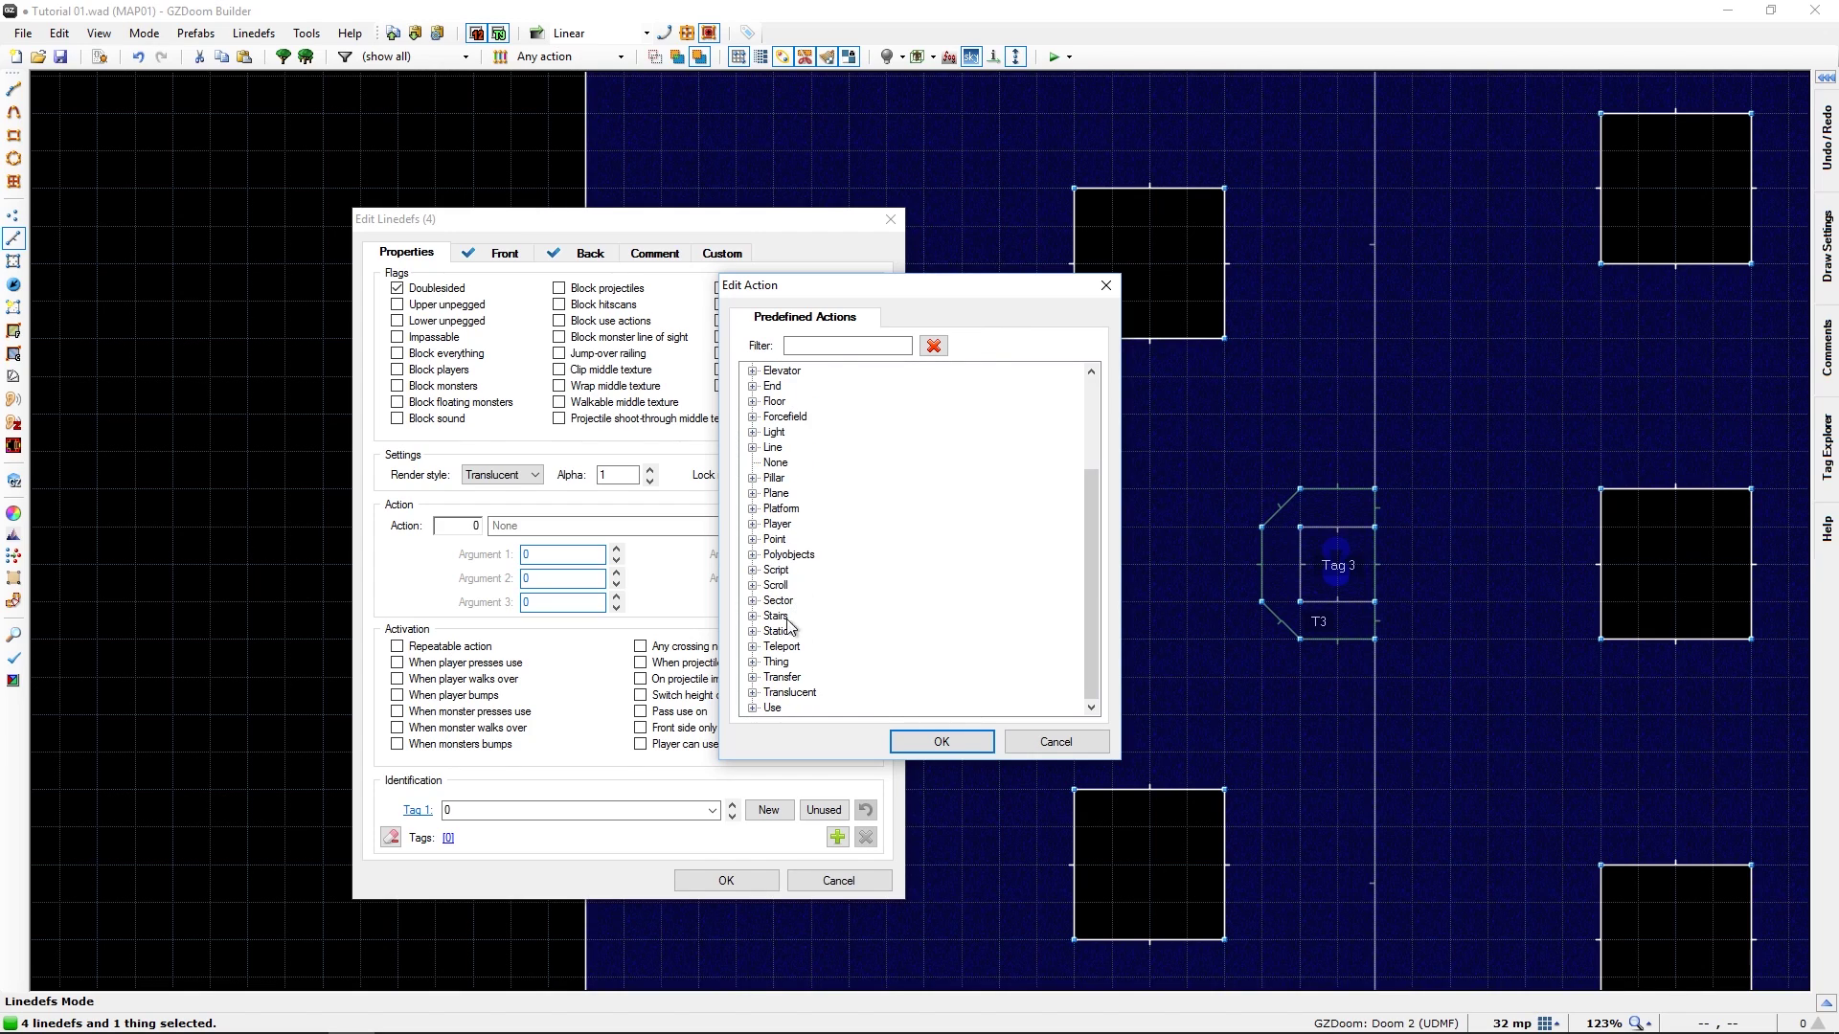
{"action": "left_click", "coordinate": [753, 647]}
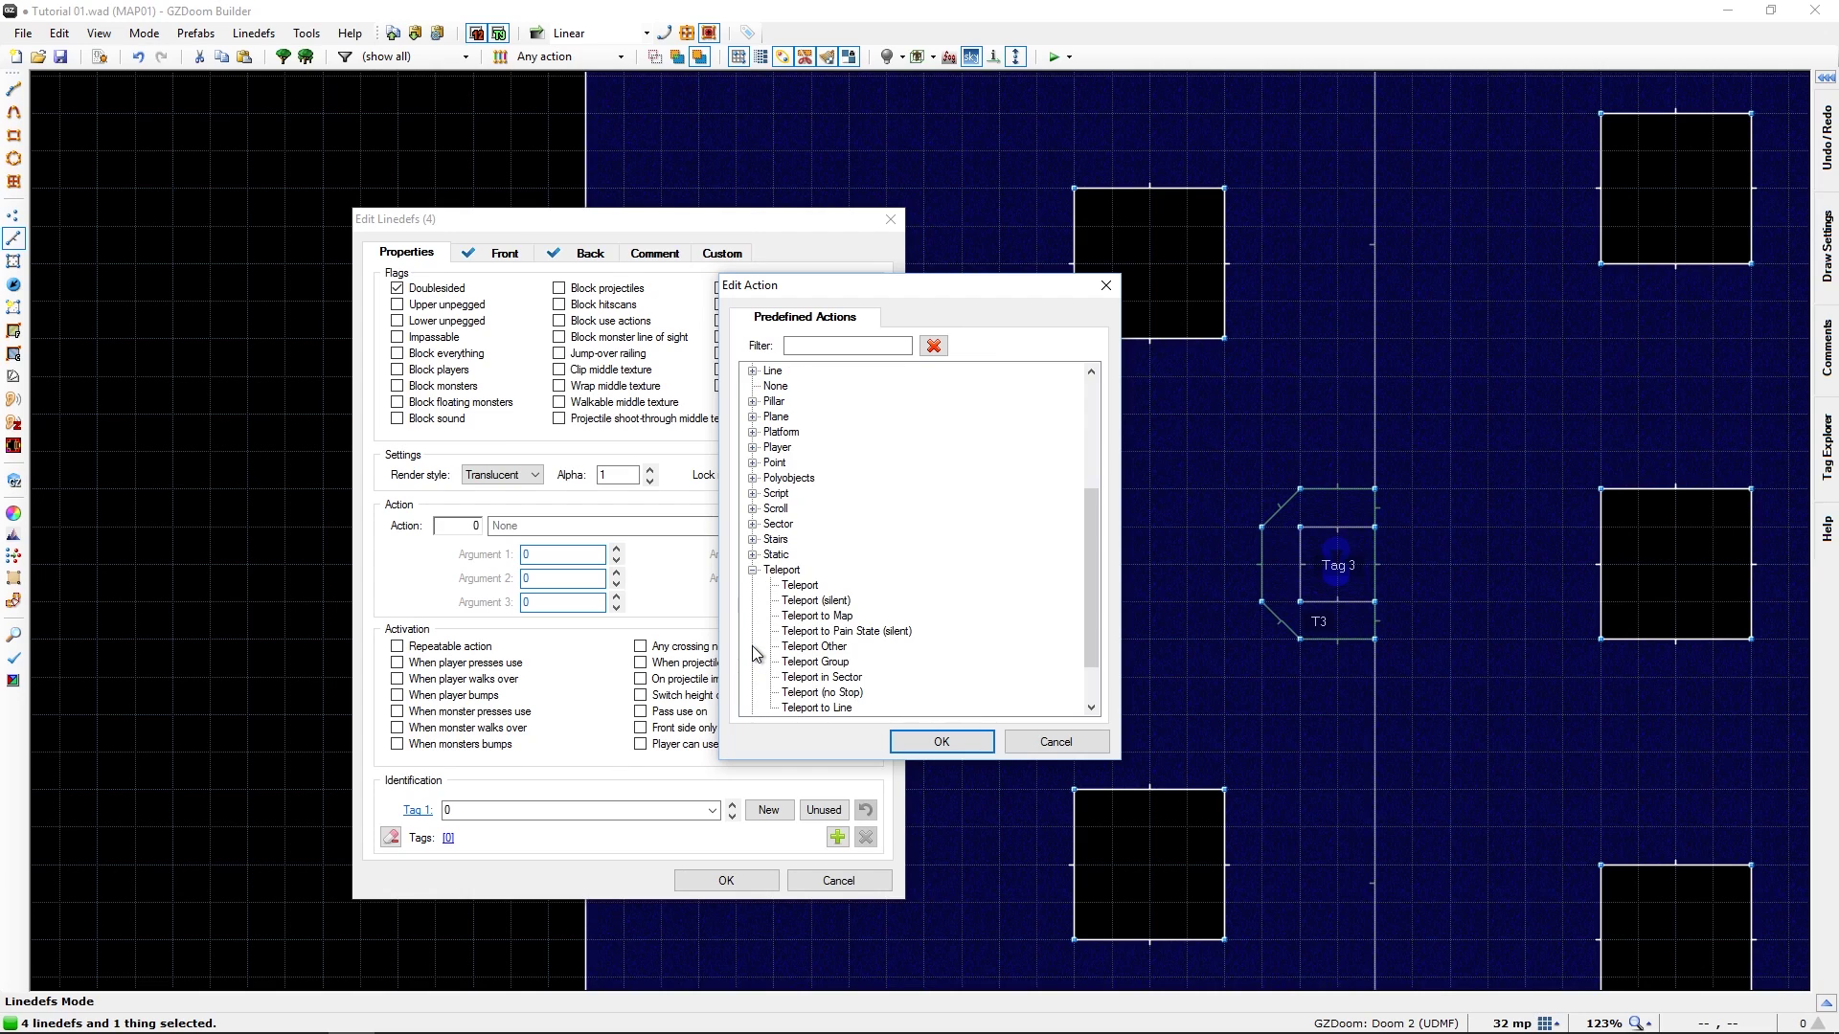
{"action": "left_click", "coordinate": [813, 586]}
{"action": "left_click", "coordinate": [816, 601]}
{"action": "left_click", "coordinate": [802, 587]}
{"action": "left_click", "coordinate": [828, 604]}
{"action": "left_click", "coordinate": [816, 586]}
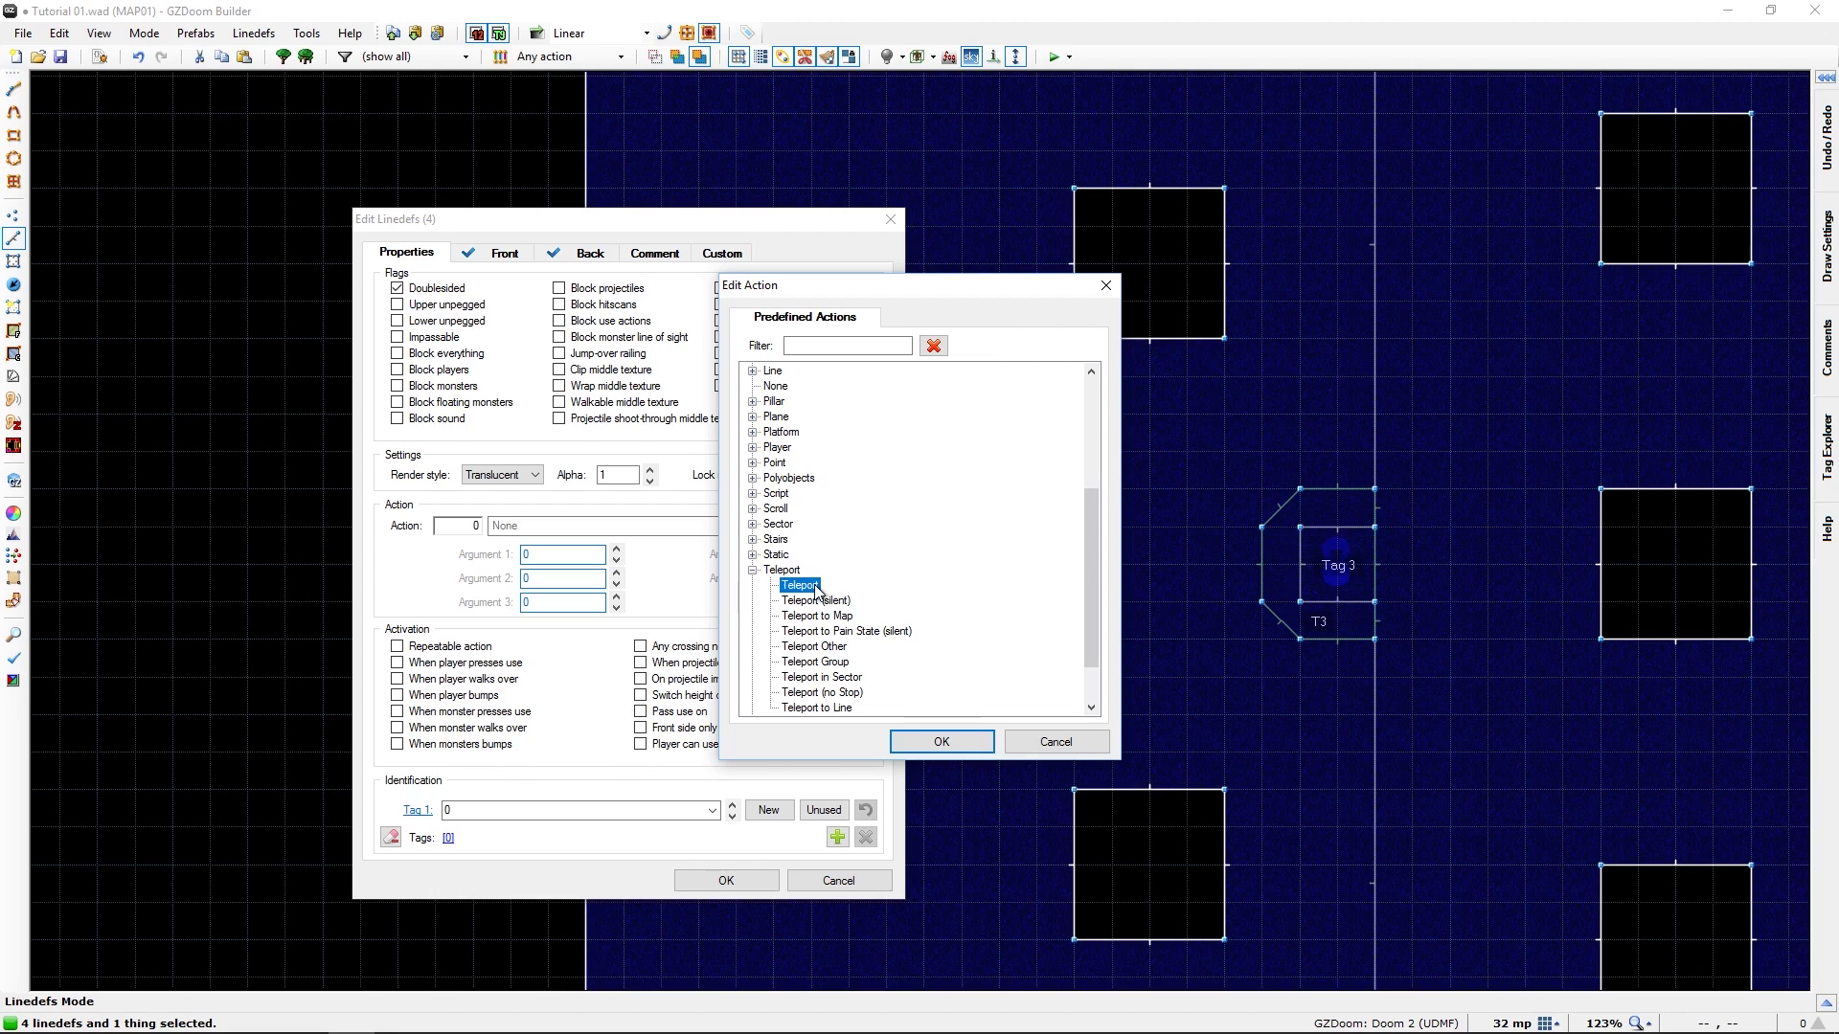
{"action": "left_click", "coordinate": [967, 743]}
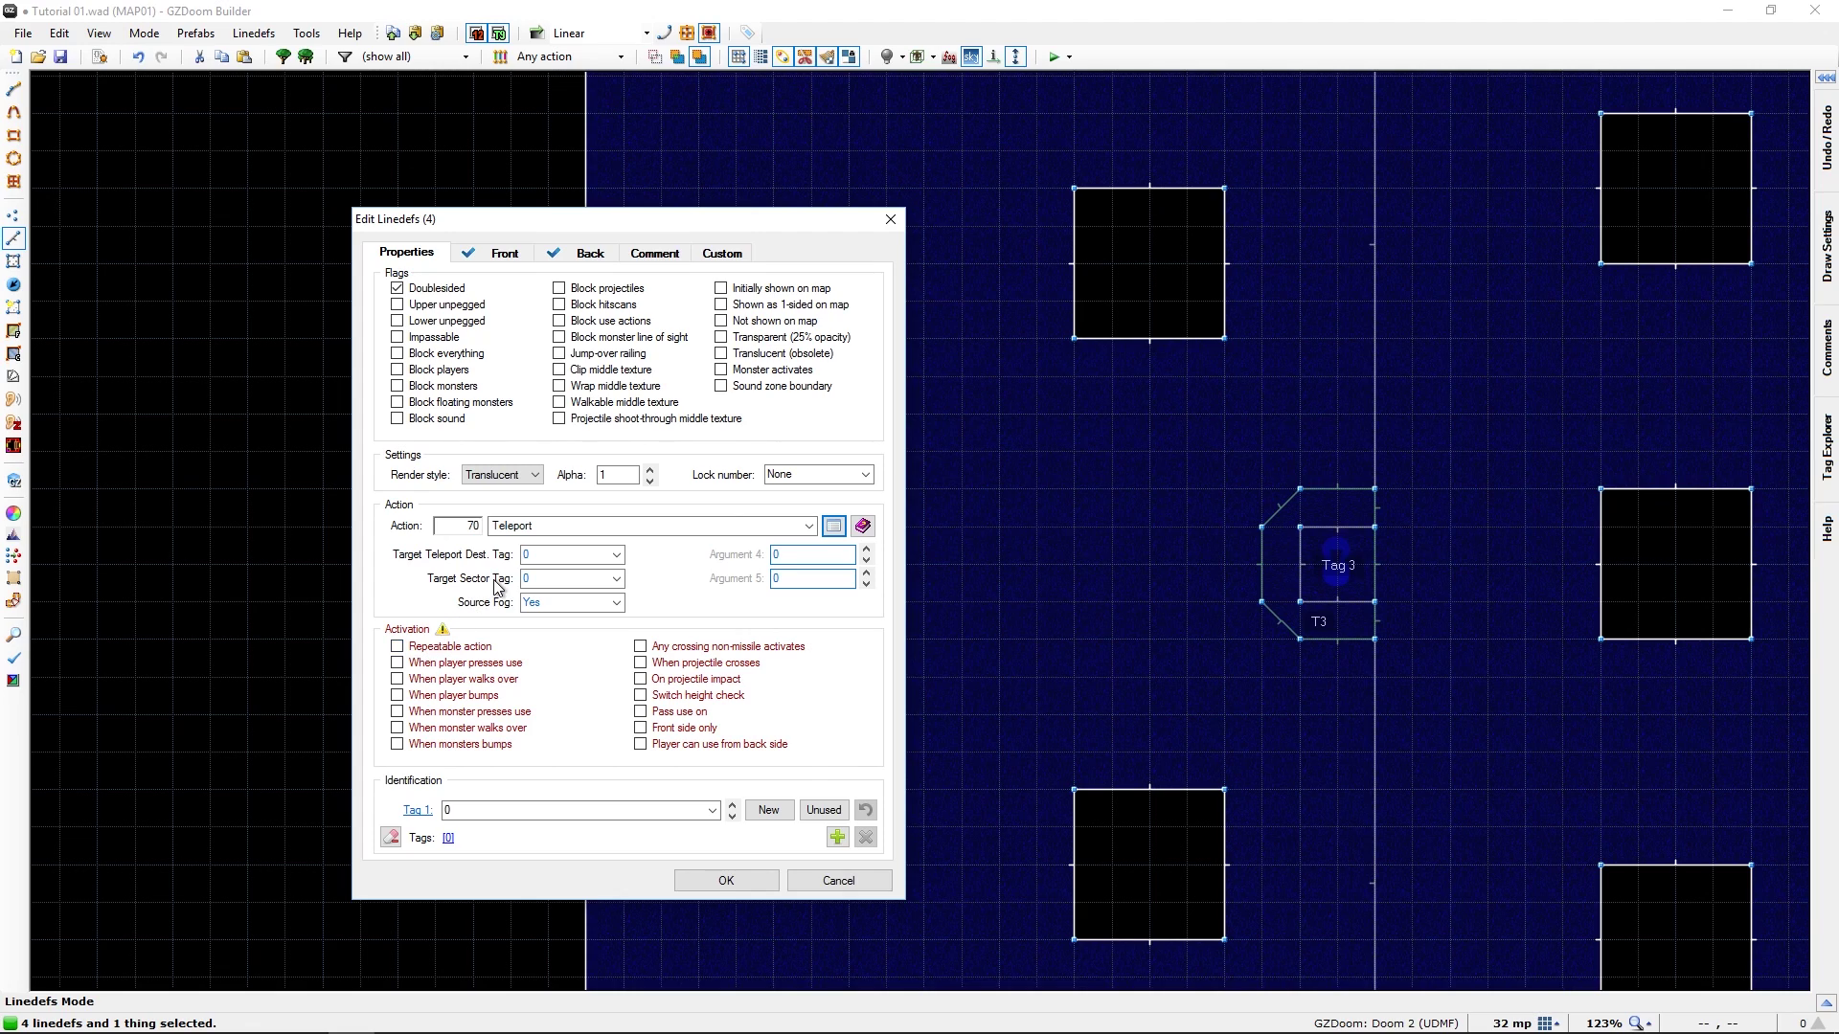
Set the teleport action's target destination tag to 4 and check the Source Fog options, keeping Yes
{"action": "left_click", "coordinate": [545, 553]}
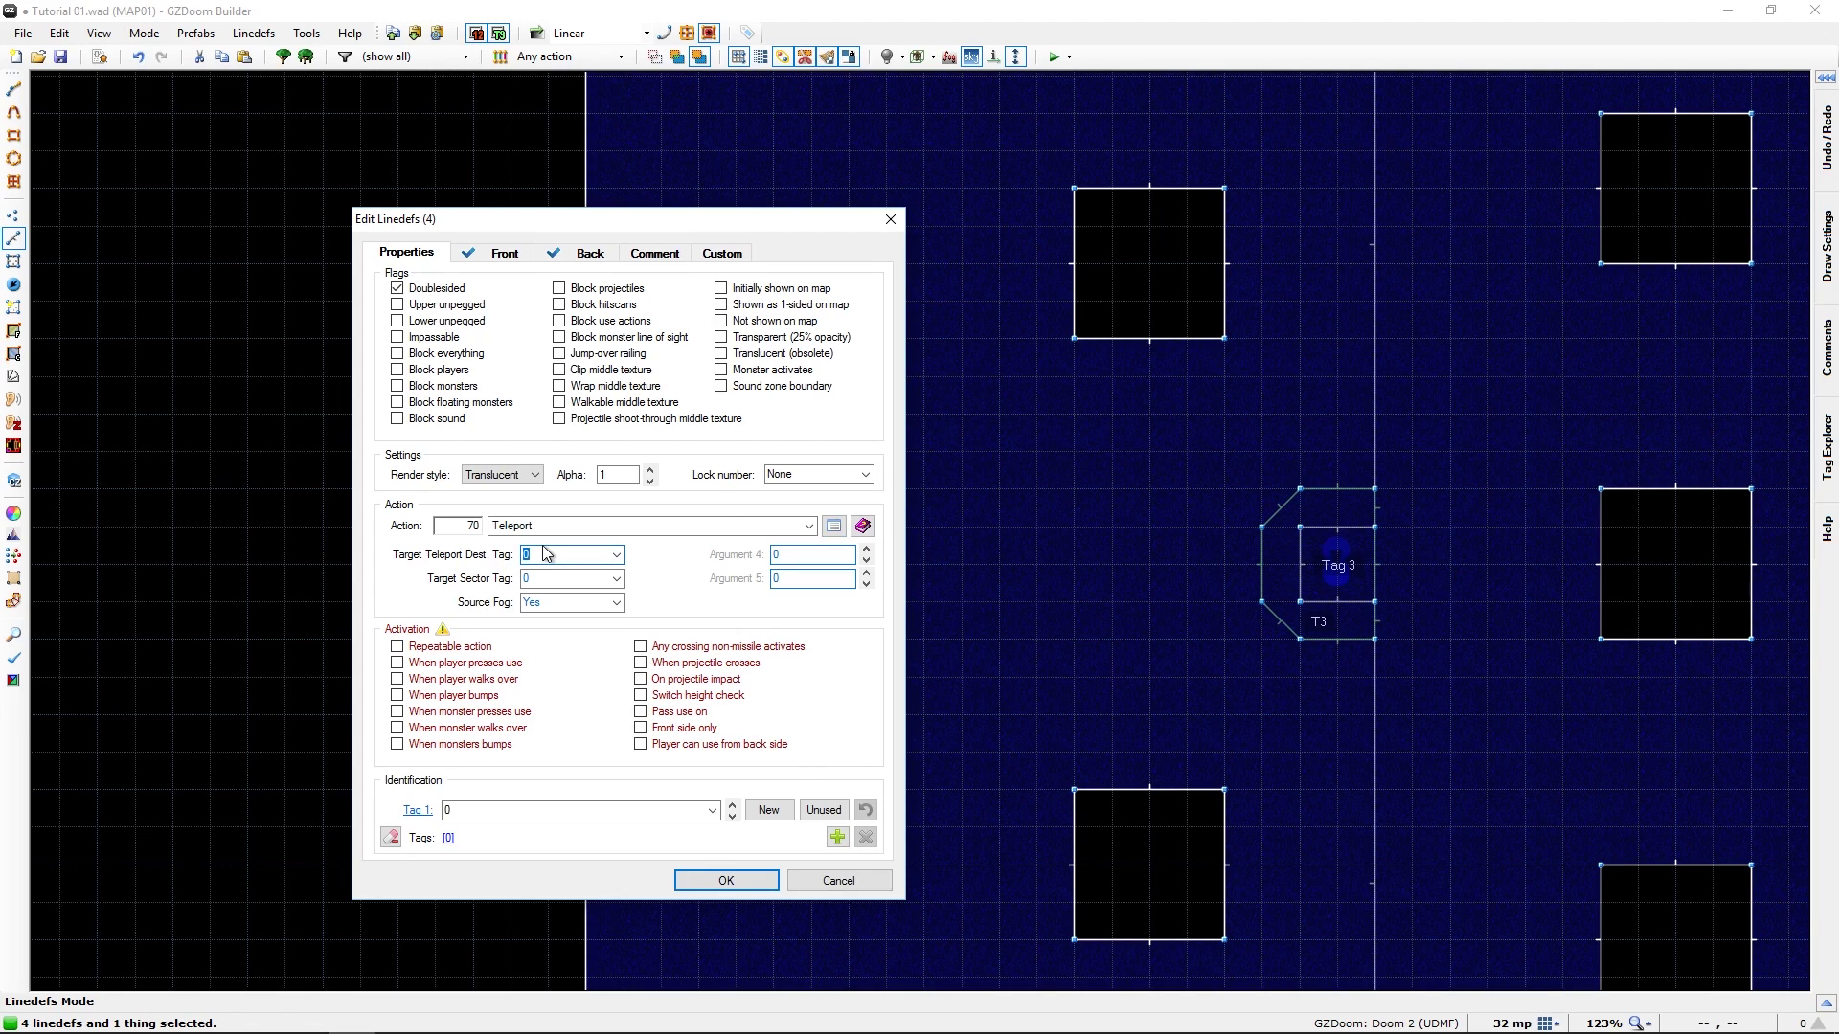
{"action": "type", "text": "4"}
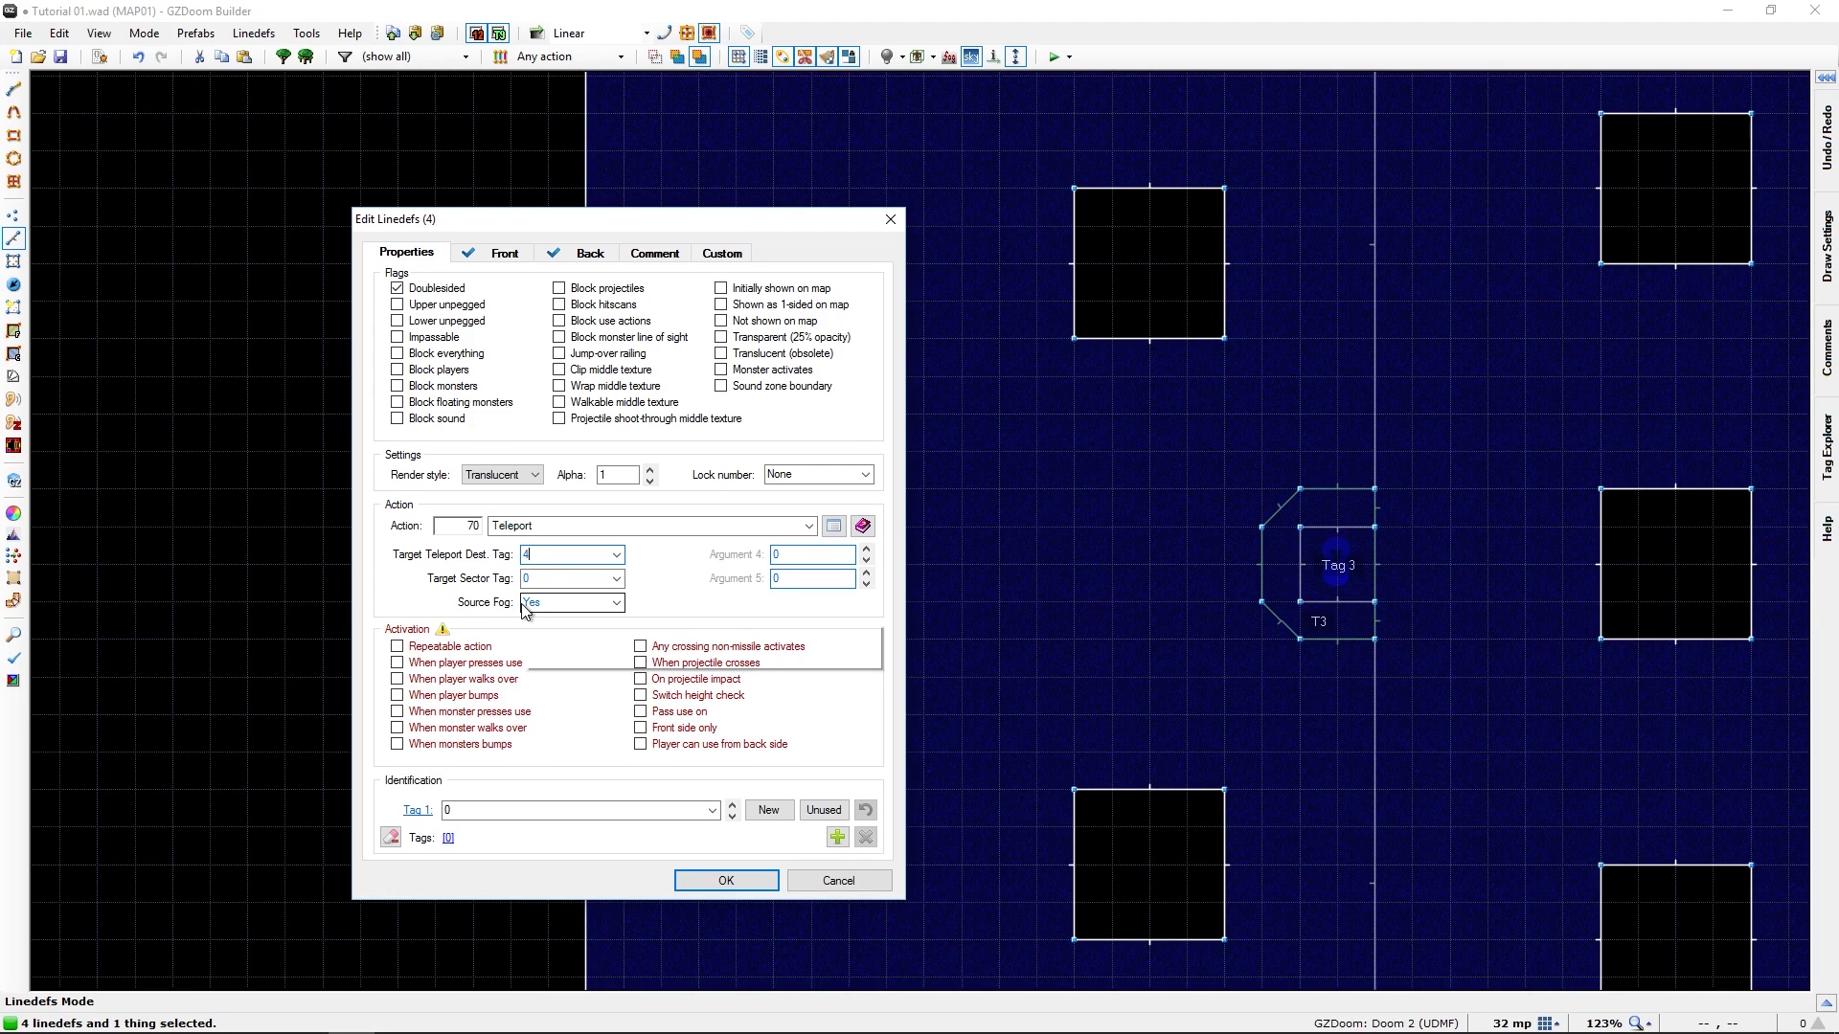
{"action": "left_click", "coordinate": [616, 604]}
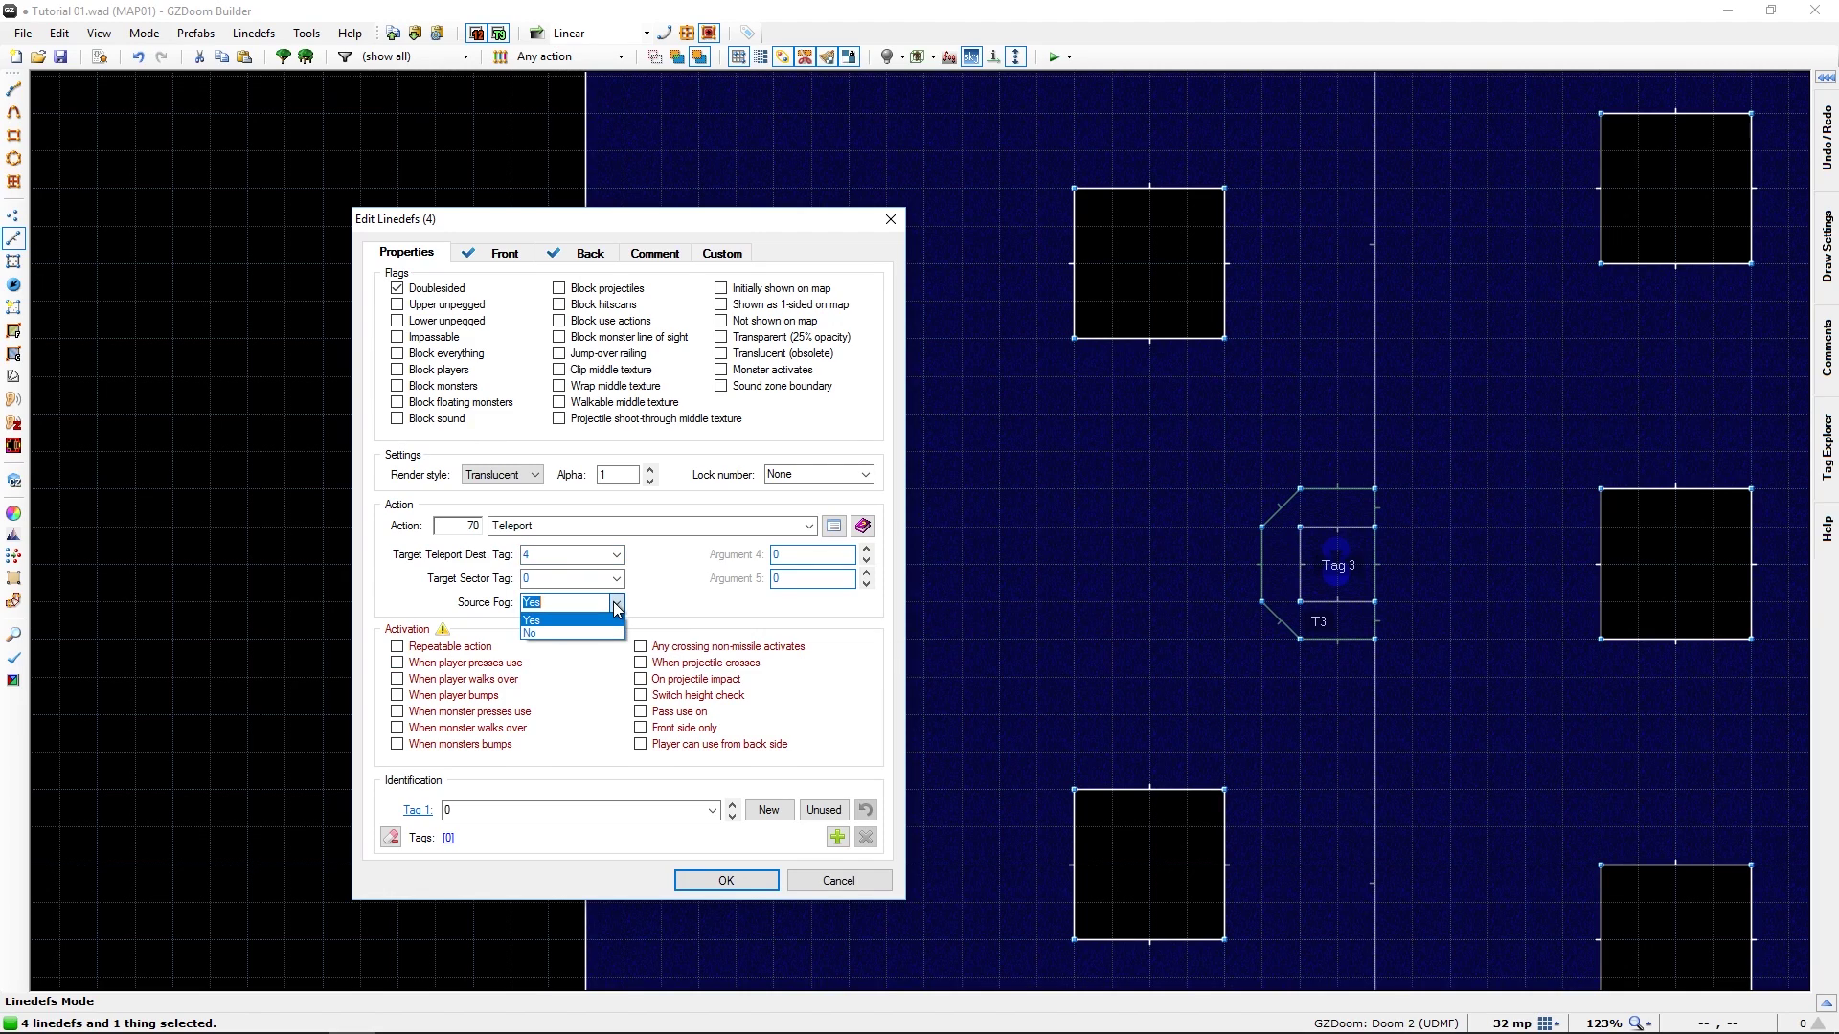
{"action": "left_click", "coordinate": [616, 604]}
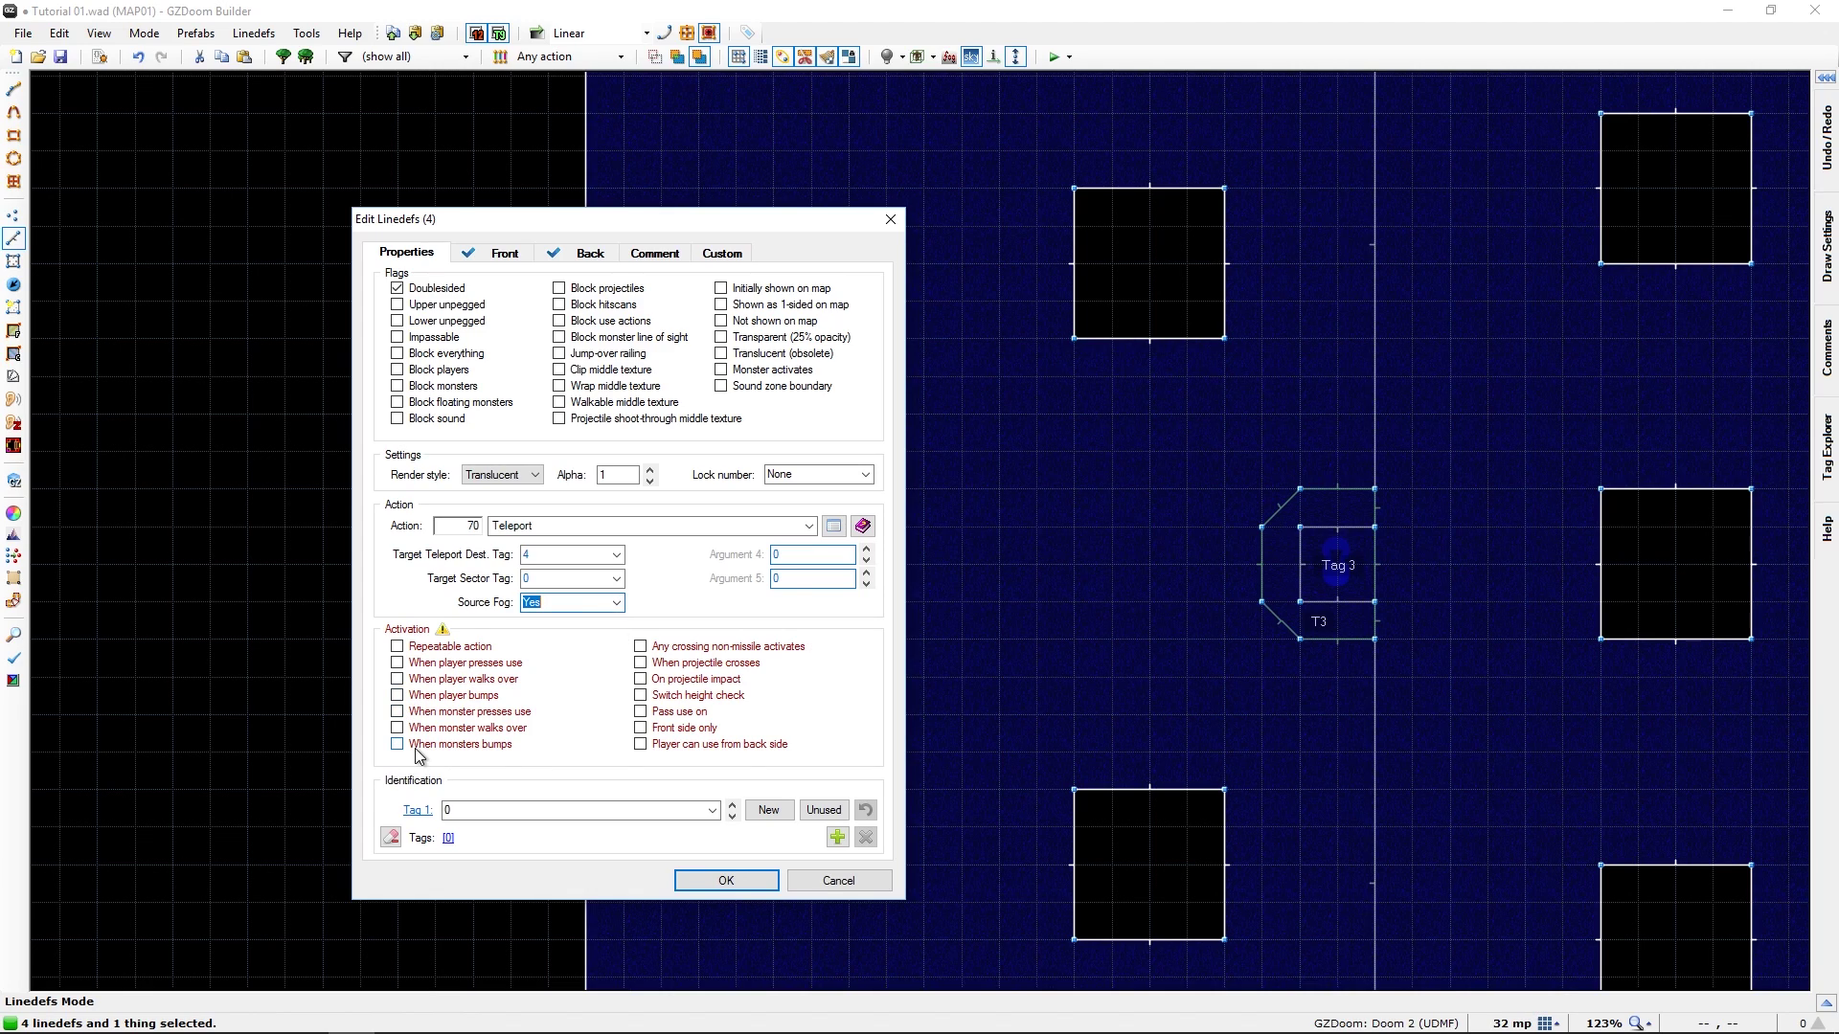
Make the teleport a repeatable action activated when the player walks over, front side only, and apply the linedef properties
{"action": "left_click", "coordinate": [399, 648]}
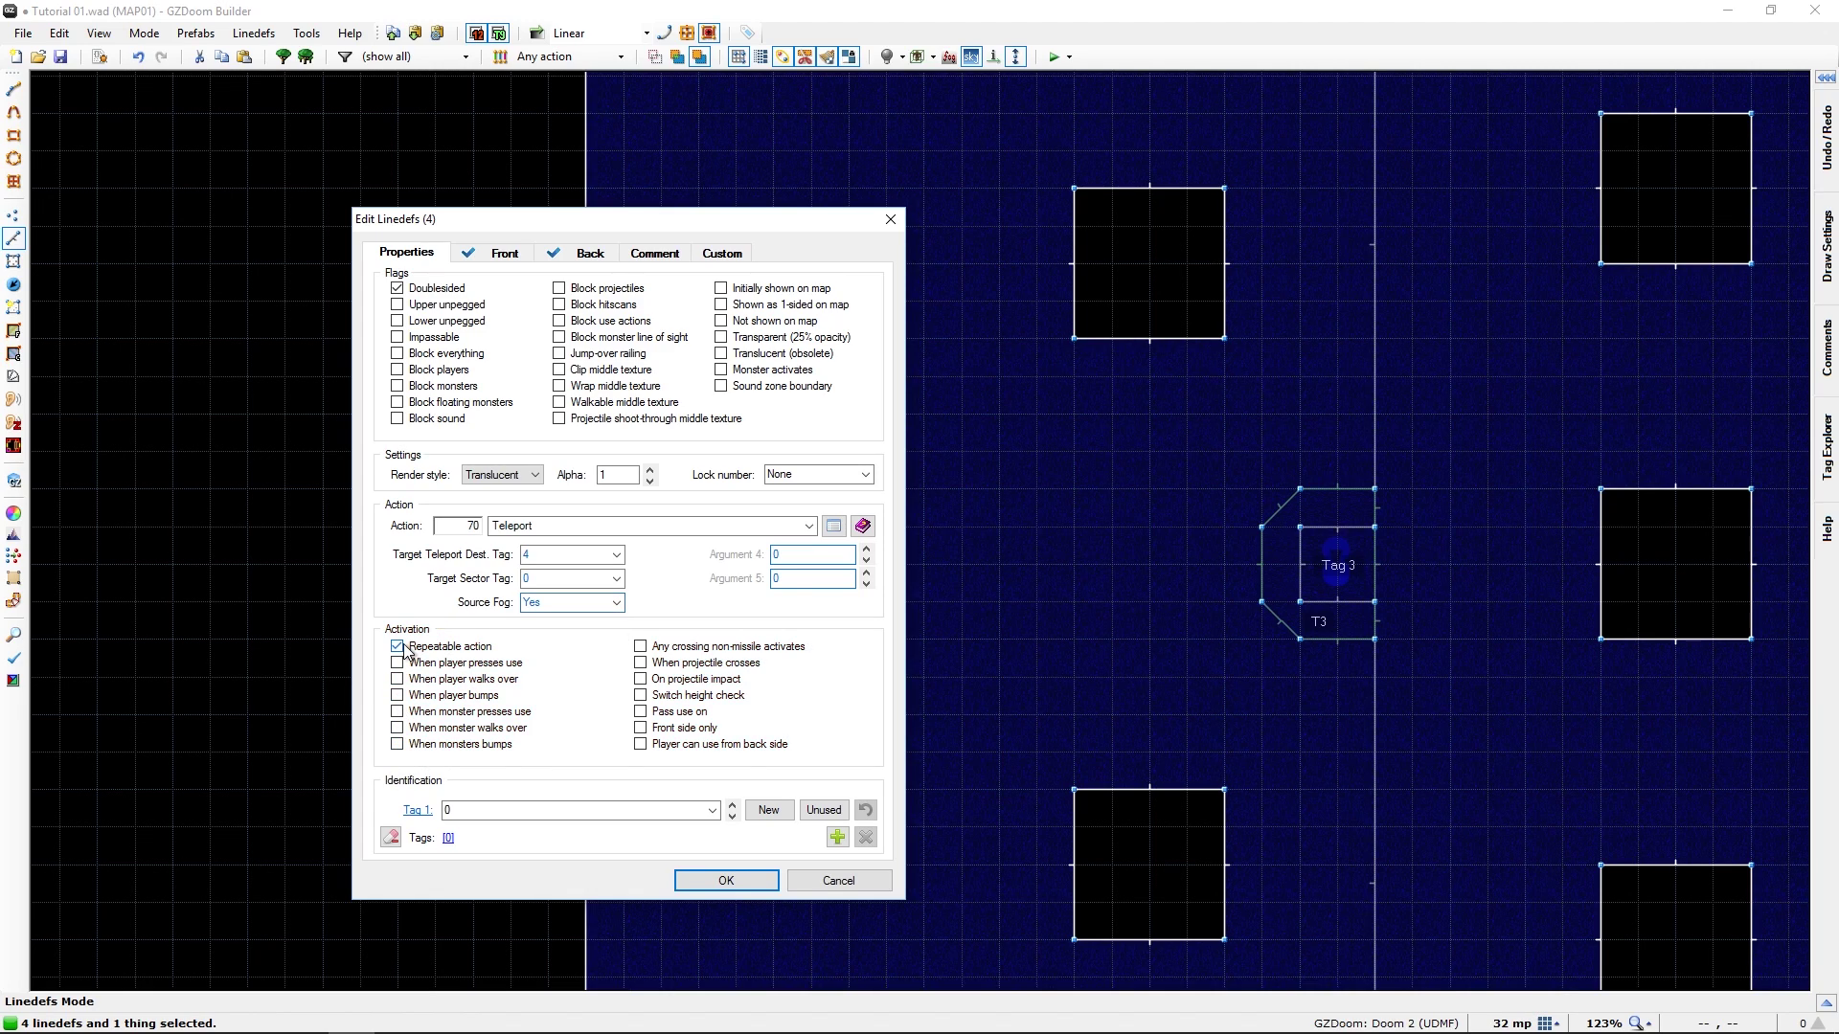
{"action": "left_click", "coordinate": [398, 680]}
{"action": "left_click", "coordinate": [639, 729]}
{"action": "left_click", "coordinate": [720, 881]}
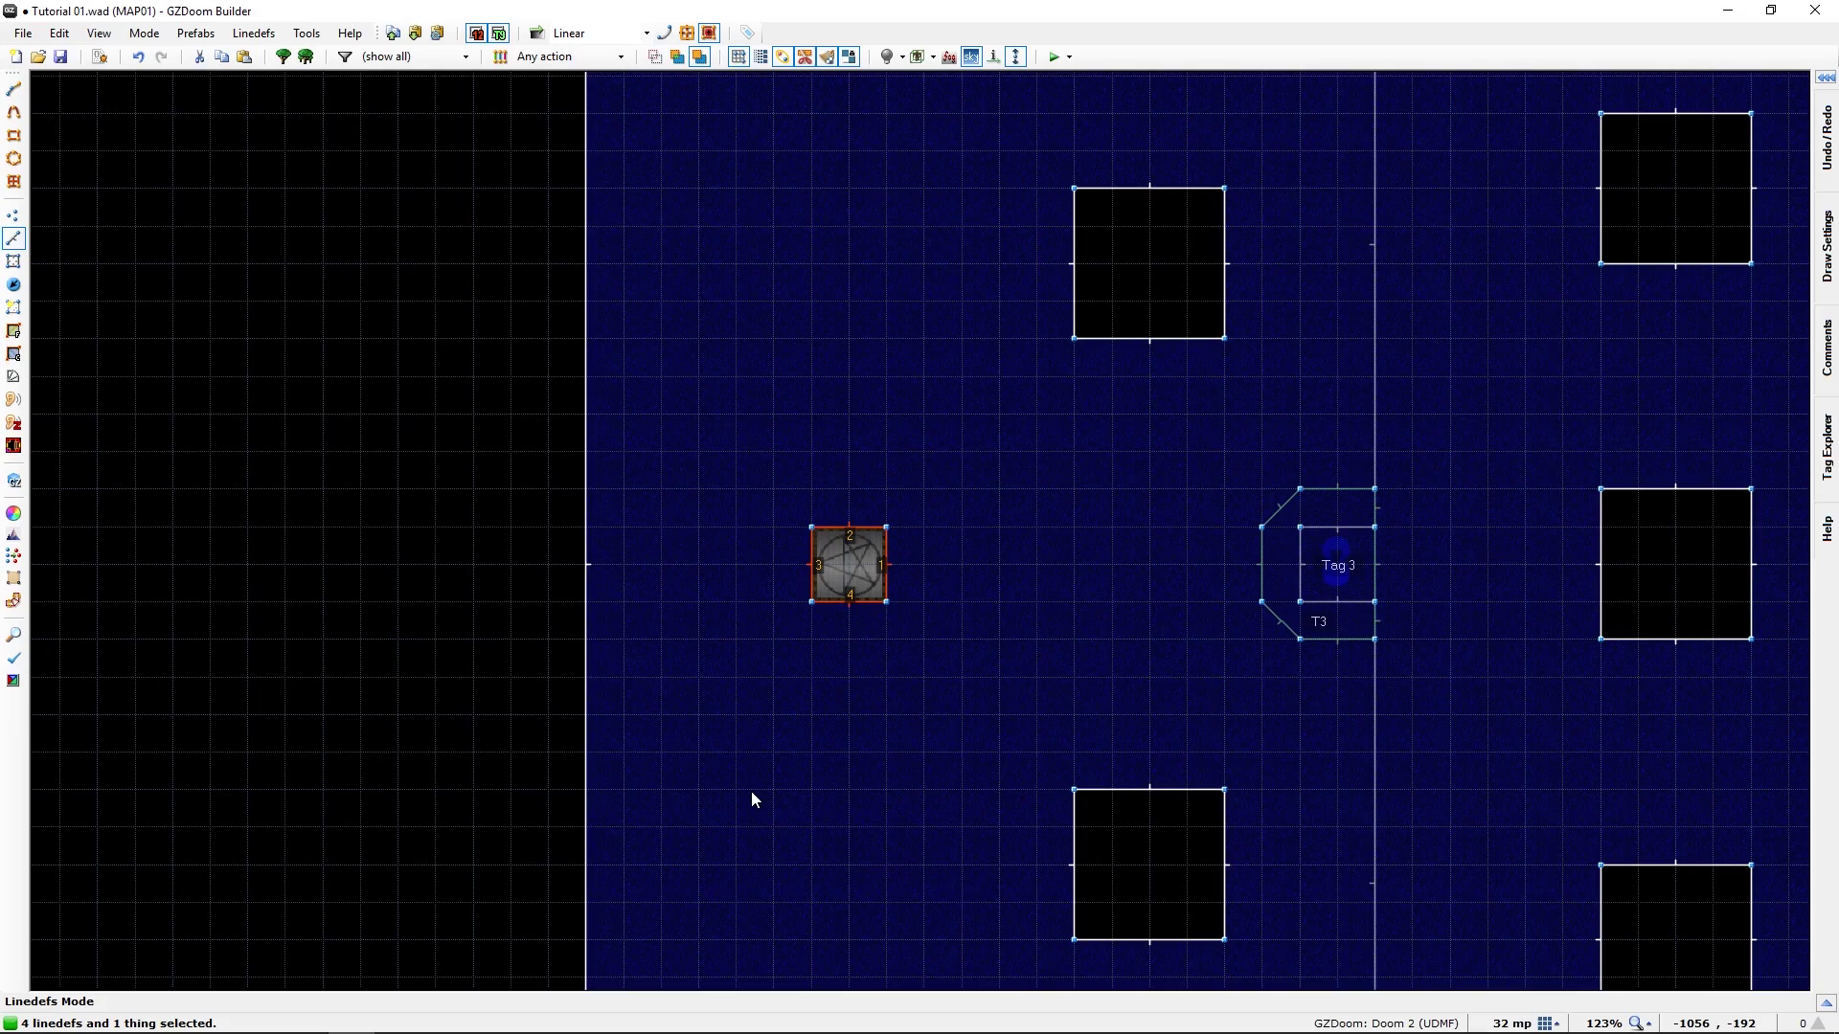
Give the four linedefs around the separate room's pentagram pad the Teleport action with target destination tag 5
{"action": "scroll", "coordinate": [751, 792], "scroll_direction": "down", "scroll_amount": 5}
{"action": "middle_click_drag", "start_coordinate": [751, 791], "coordinate": [931, 739]}
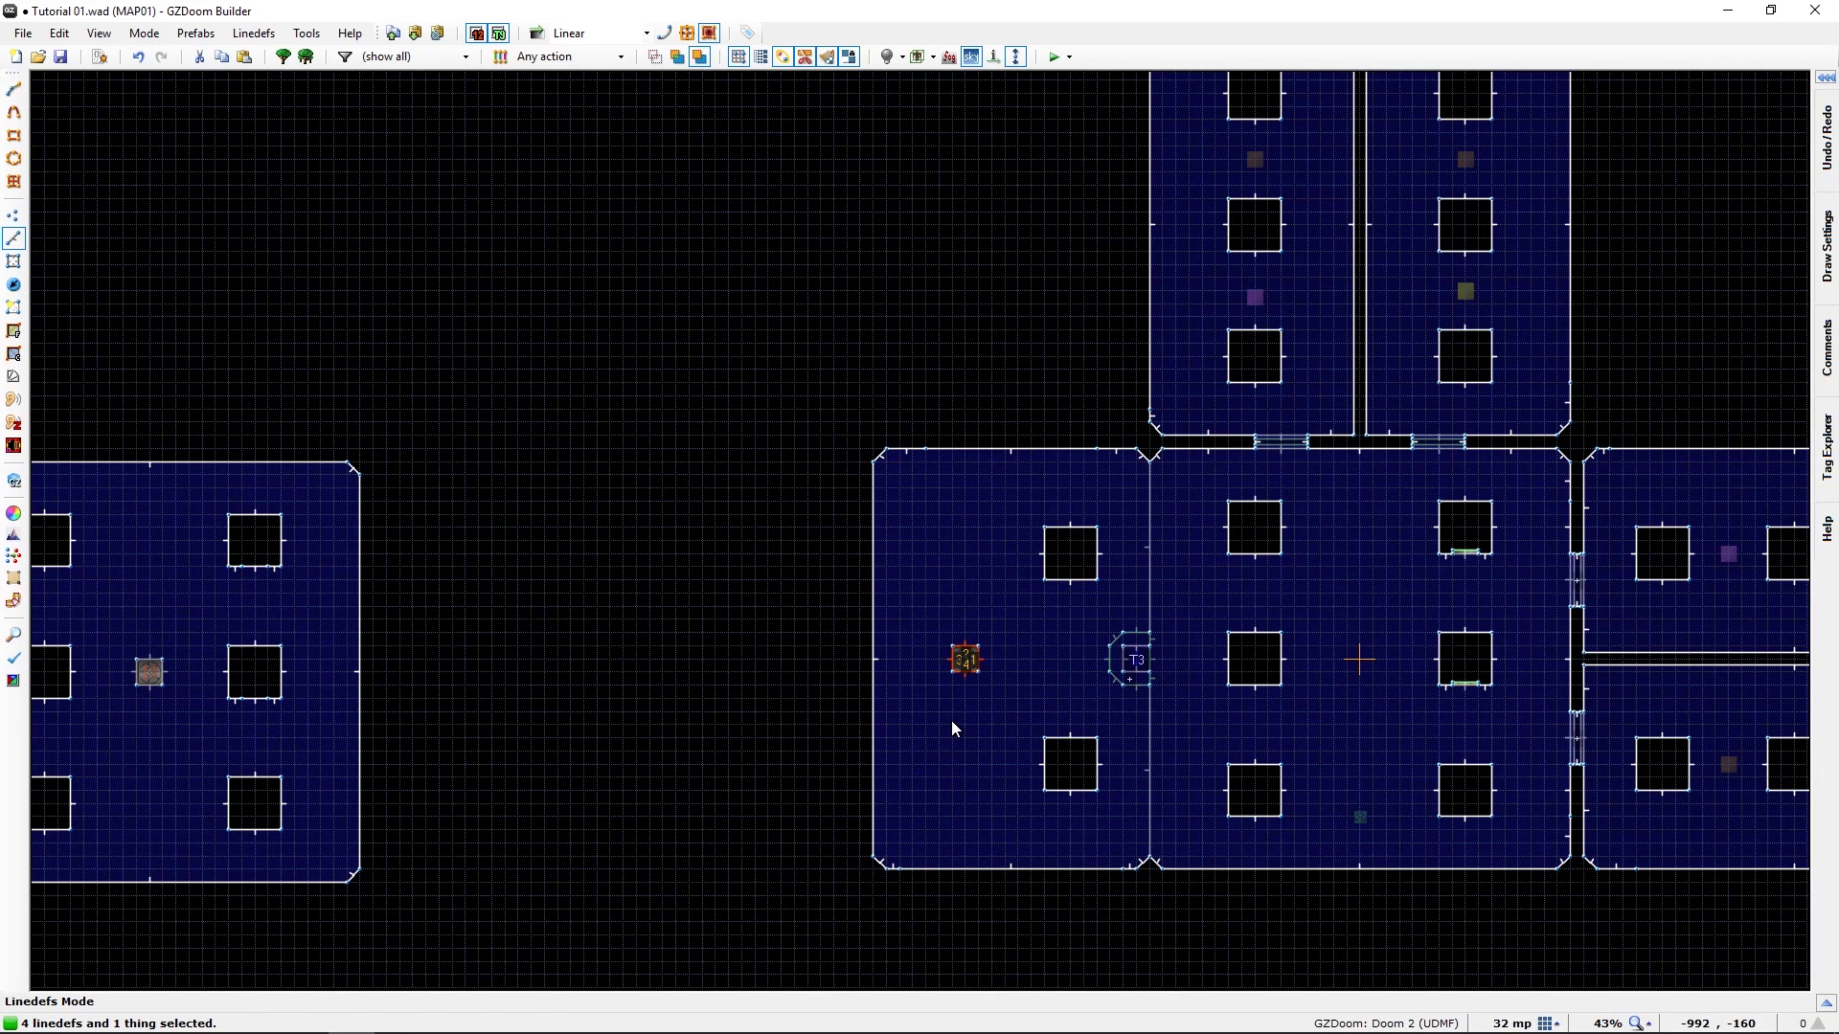
{"action": "left_click", "coordinate": [951, 720]}
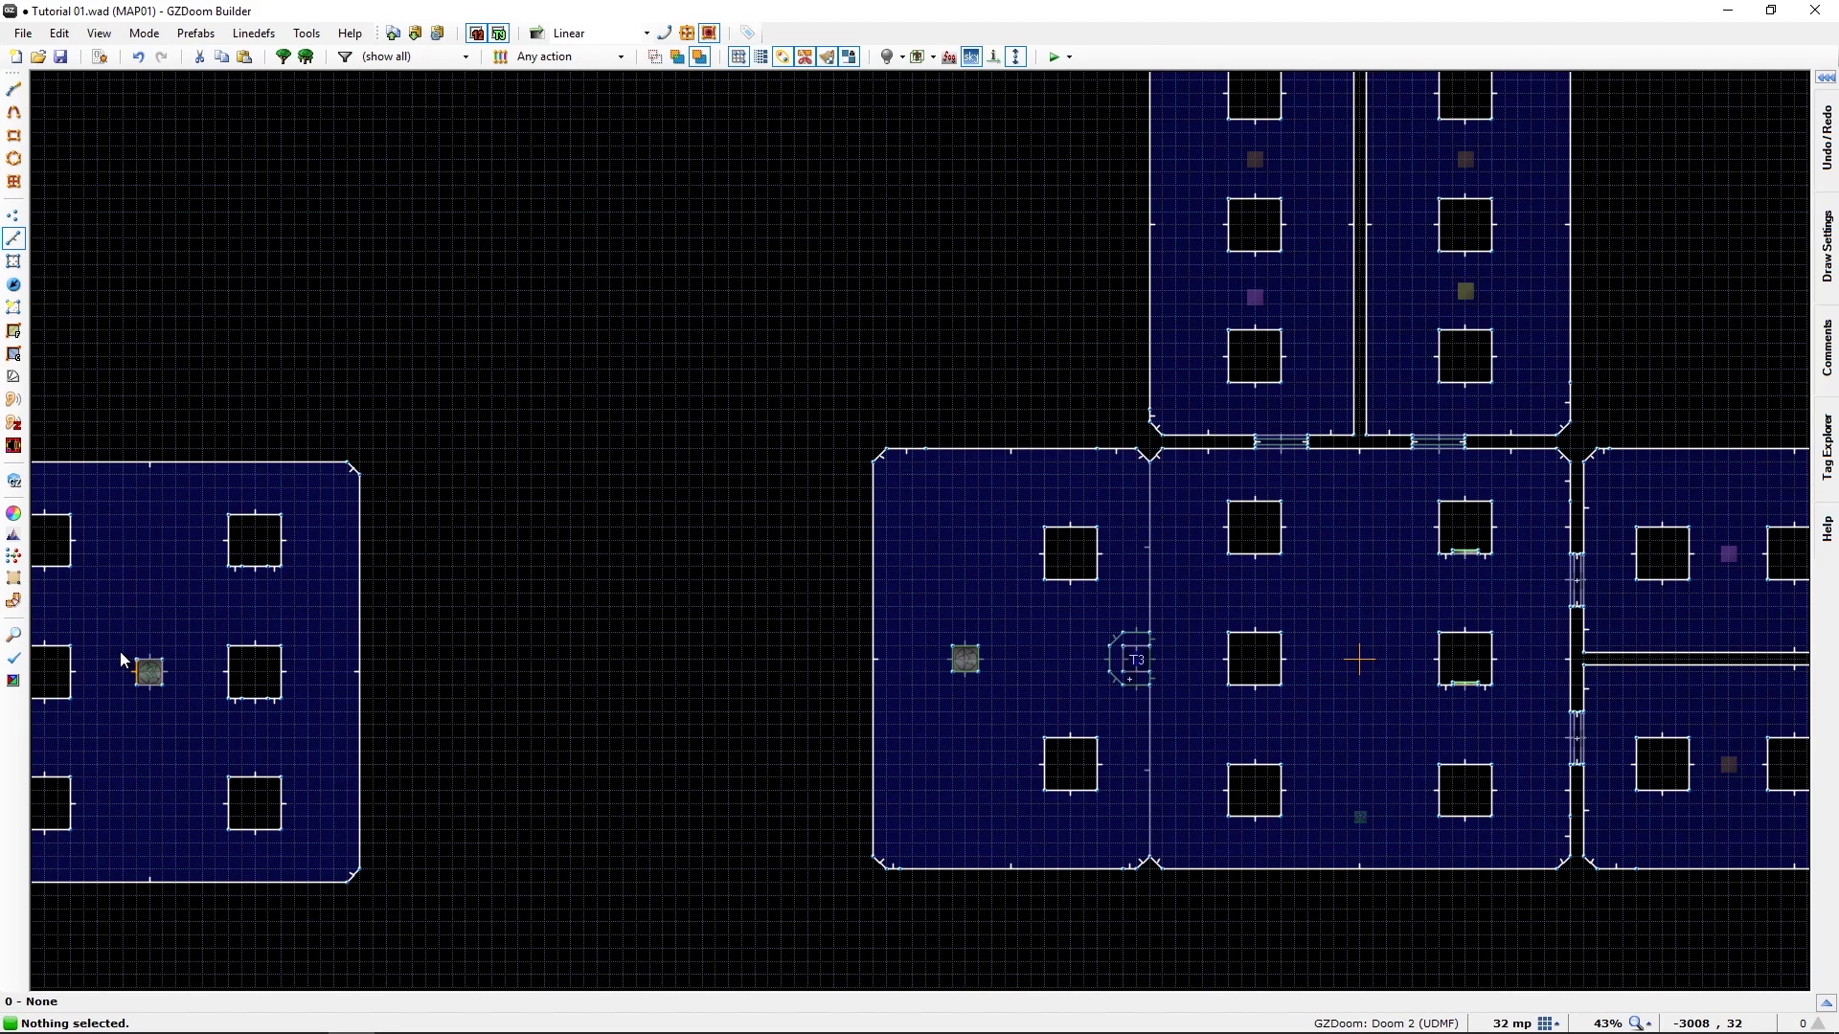
{"action": "left_click_drag", "start_coordinate": [120, 659], "coordinate": [176, 698]}
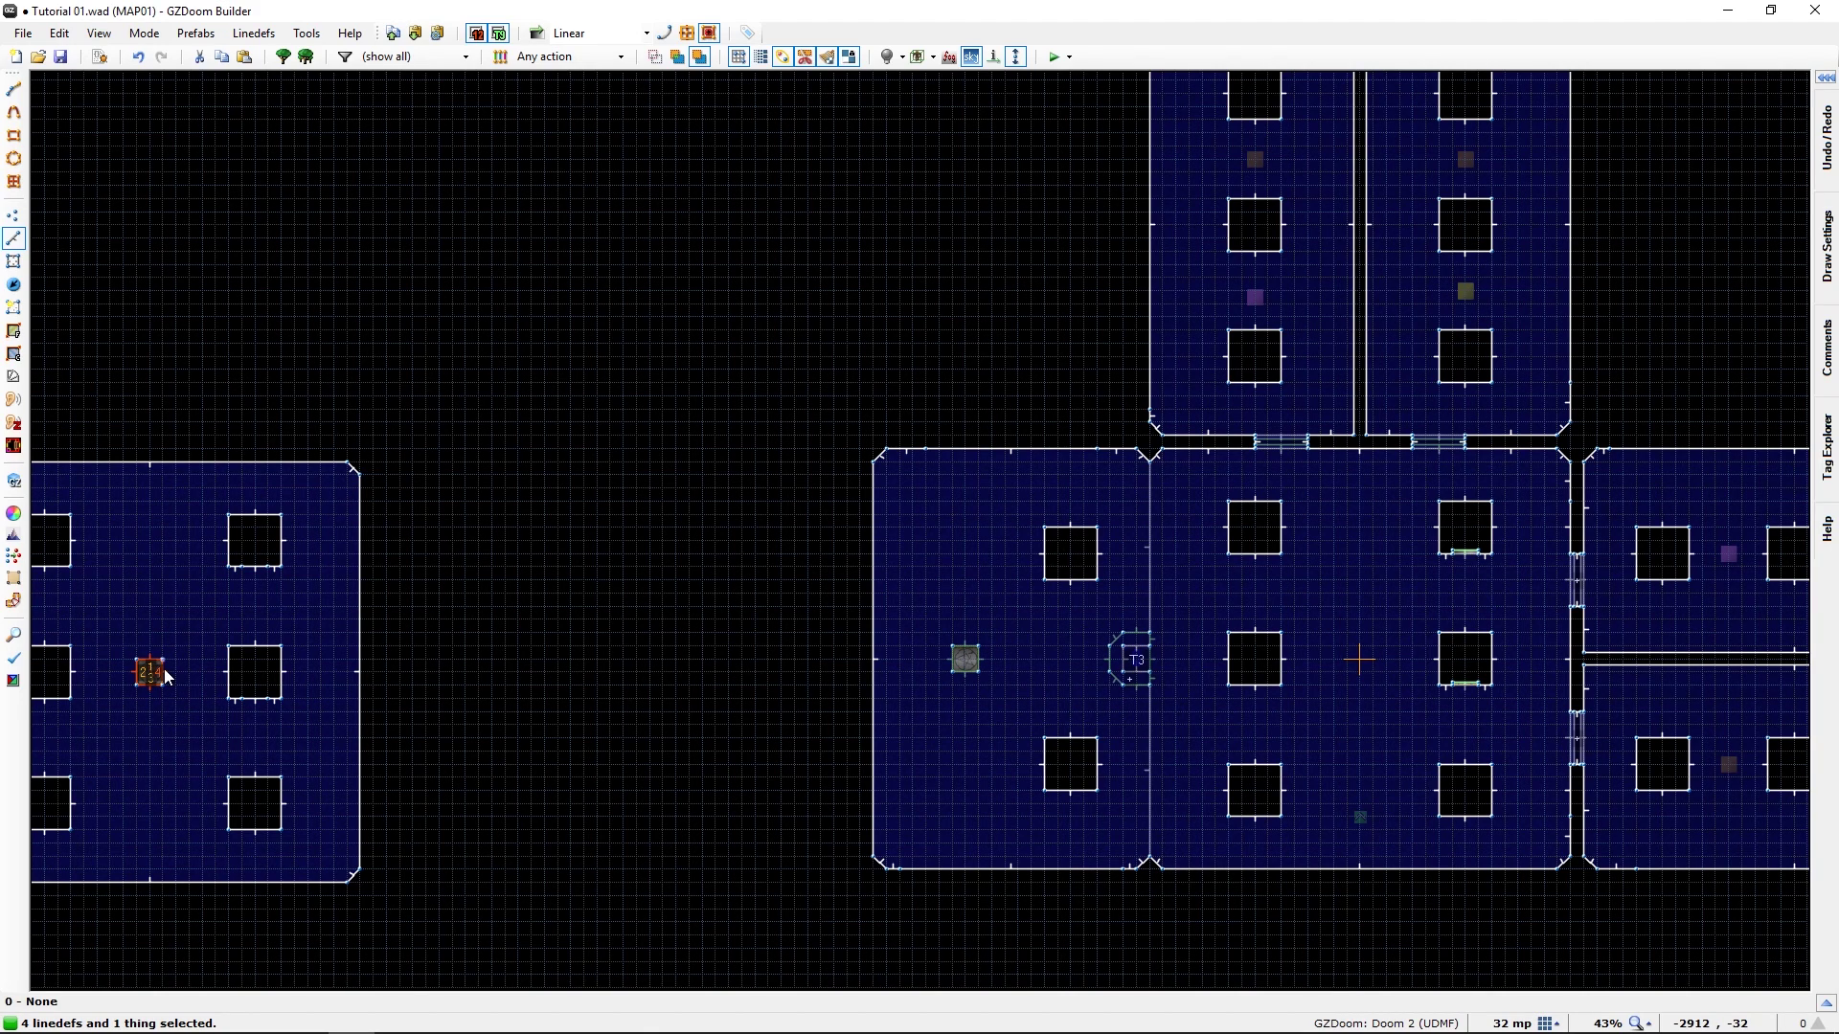
{"action": "right_click", "coordinate": [164, 668]}
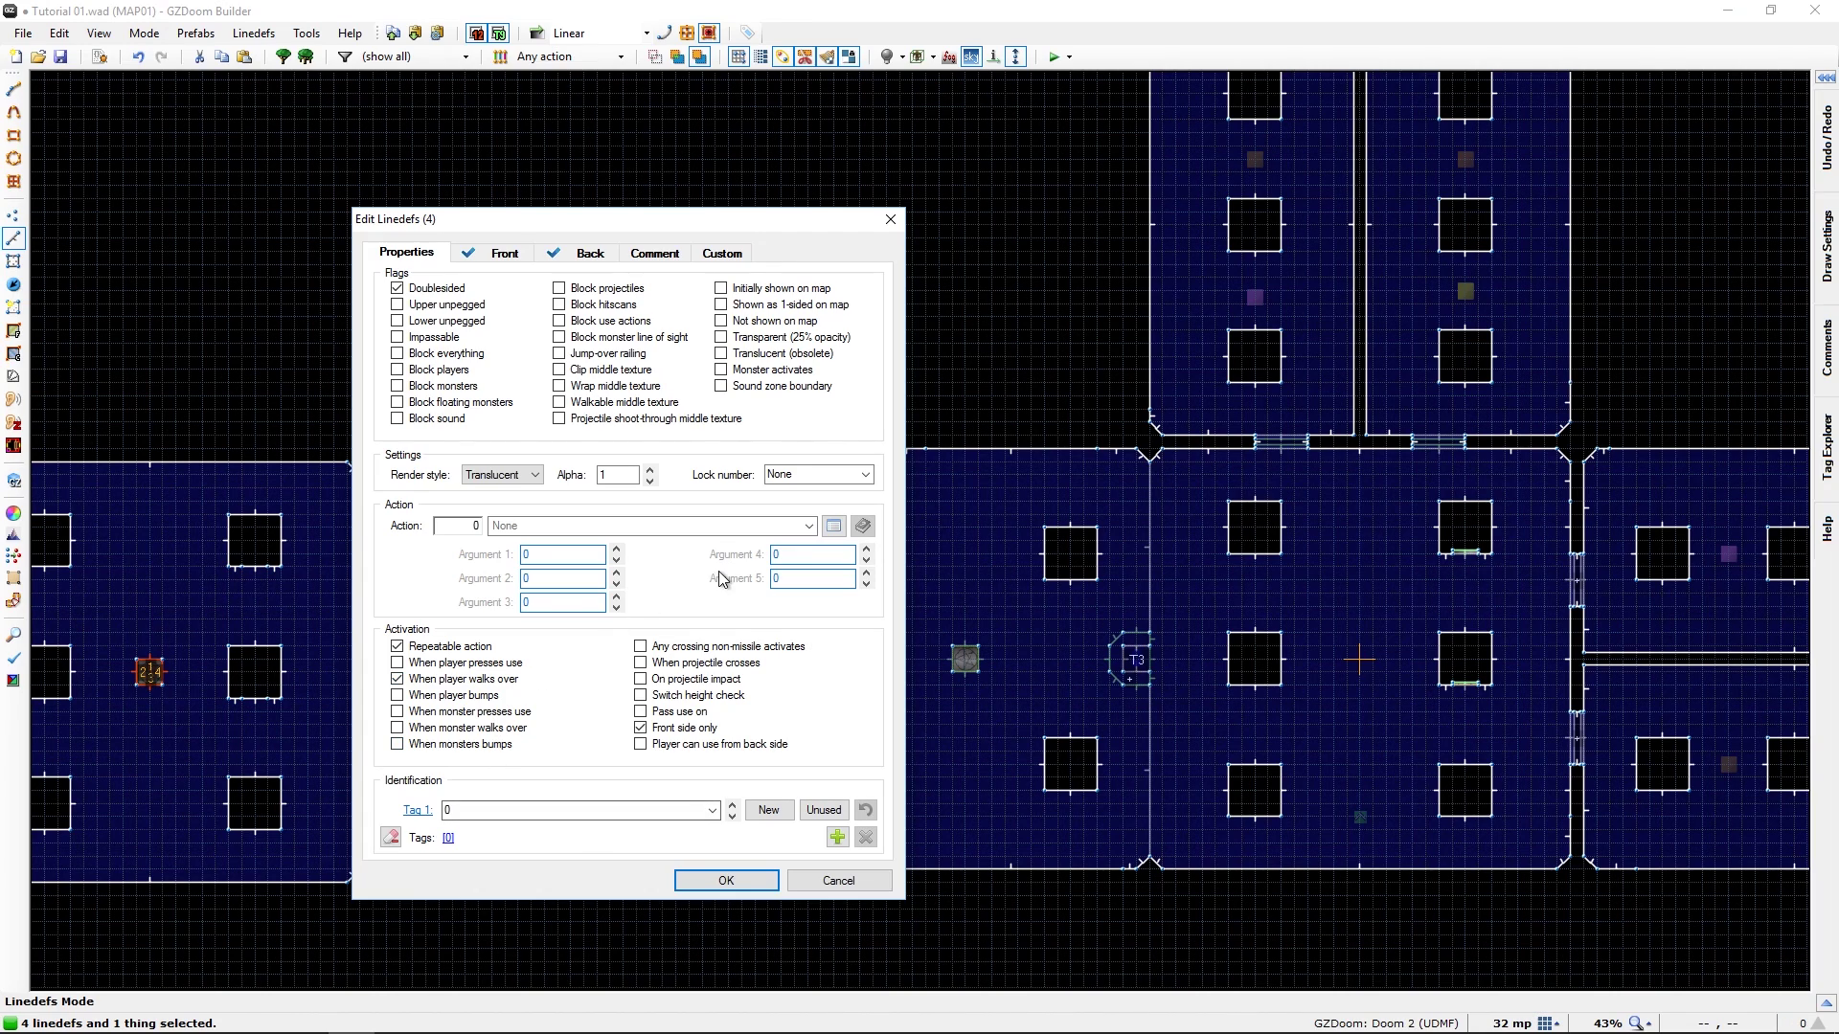
{"action": "left_click", "coordinate": [833, 527]}
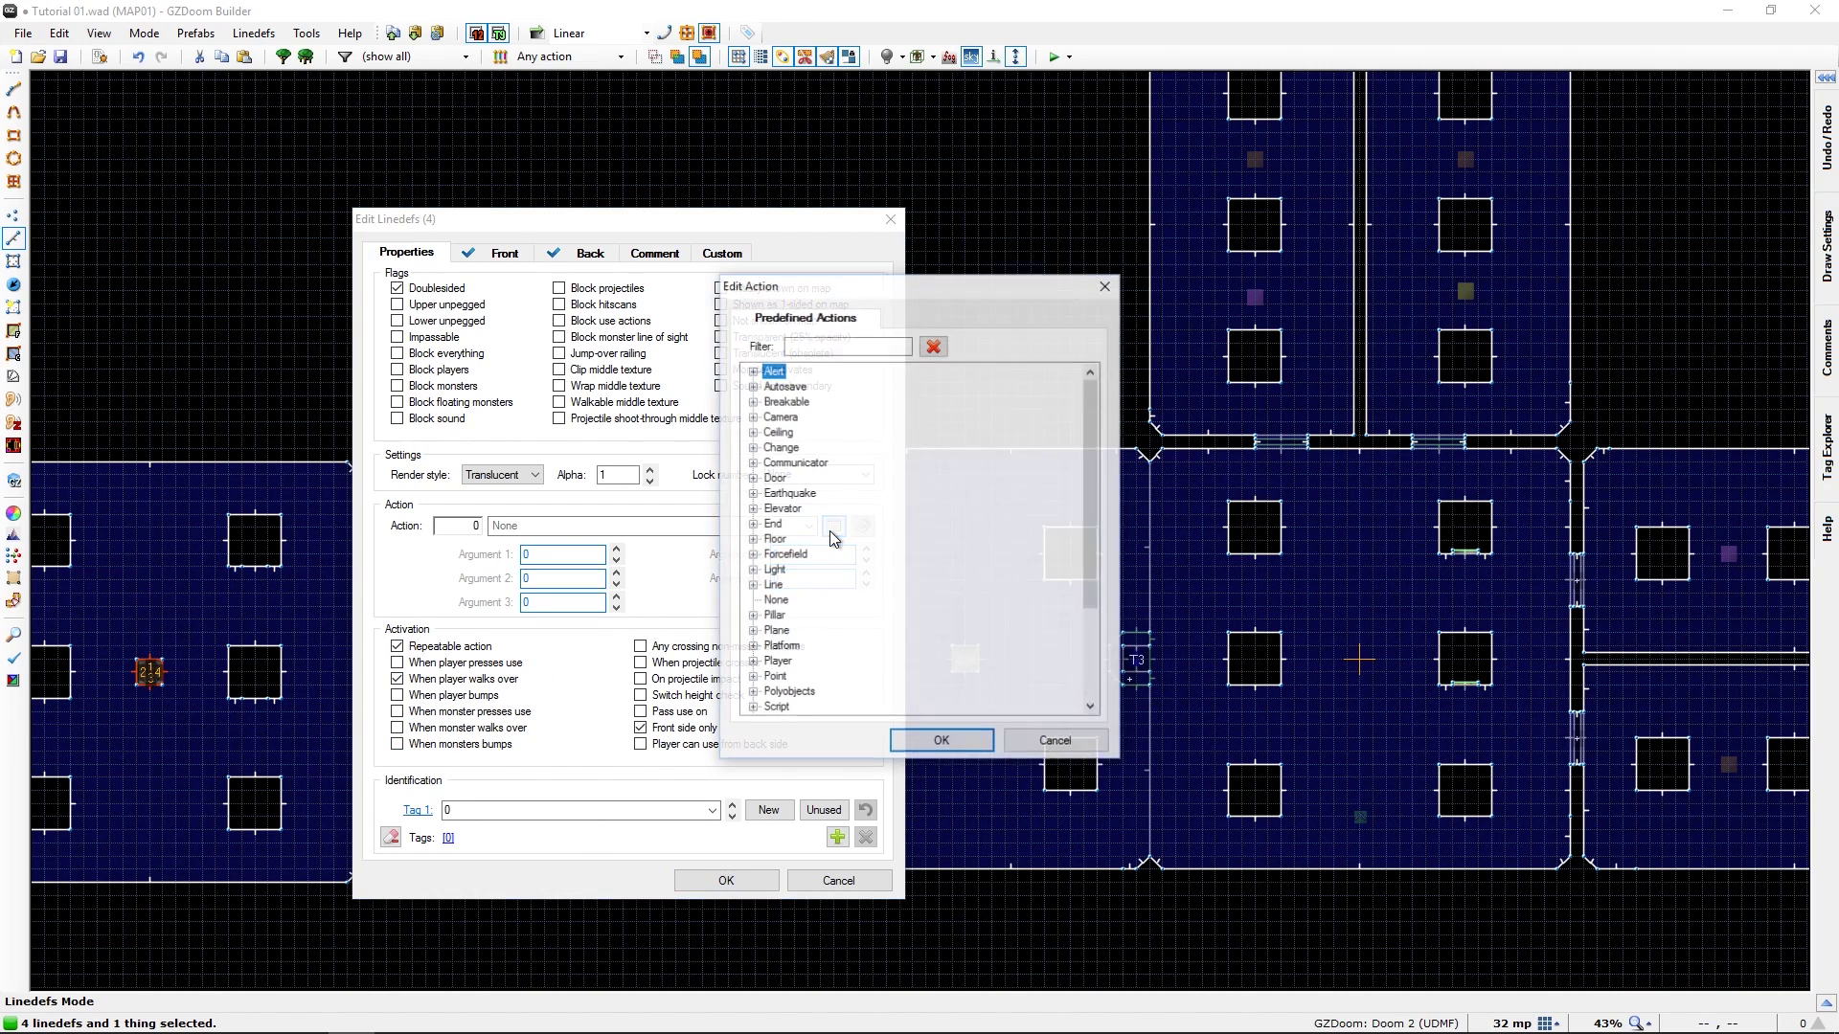
{"action": "scroll", "coordinate": [816, 553], "scroll_direction": "down", "scroll_amount": 5}
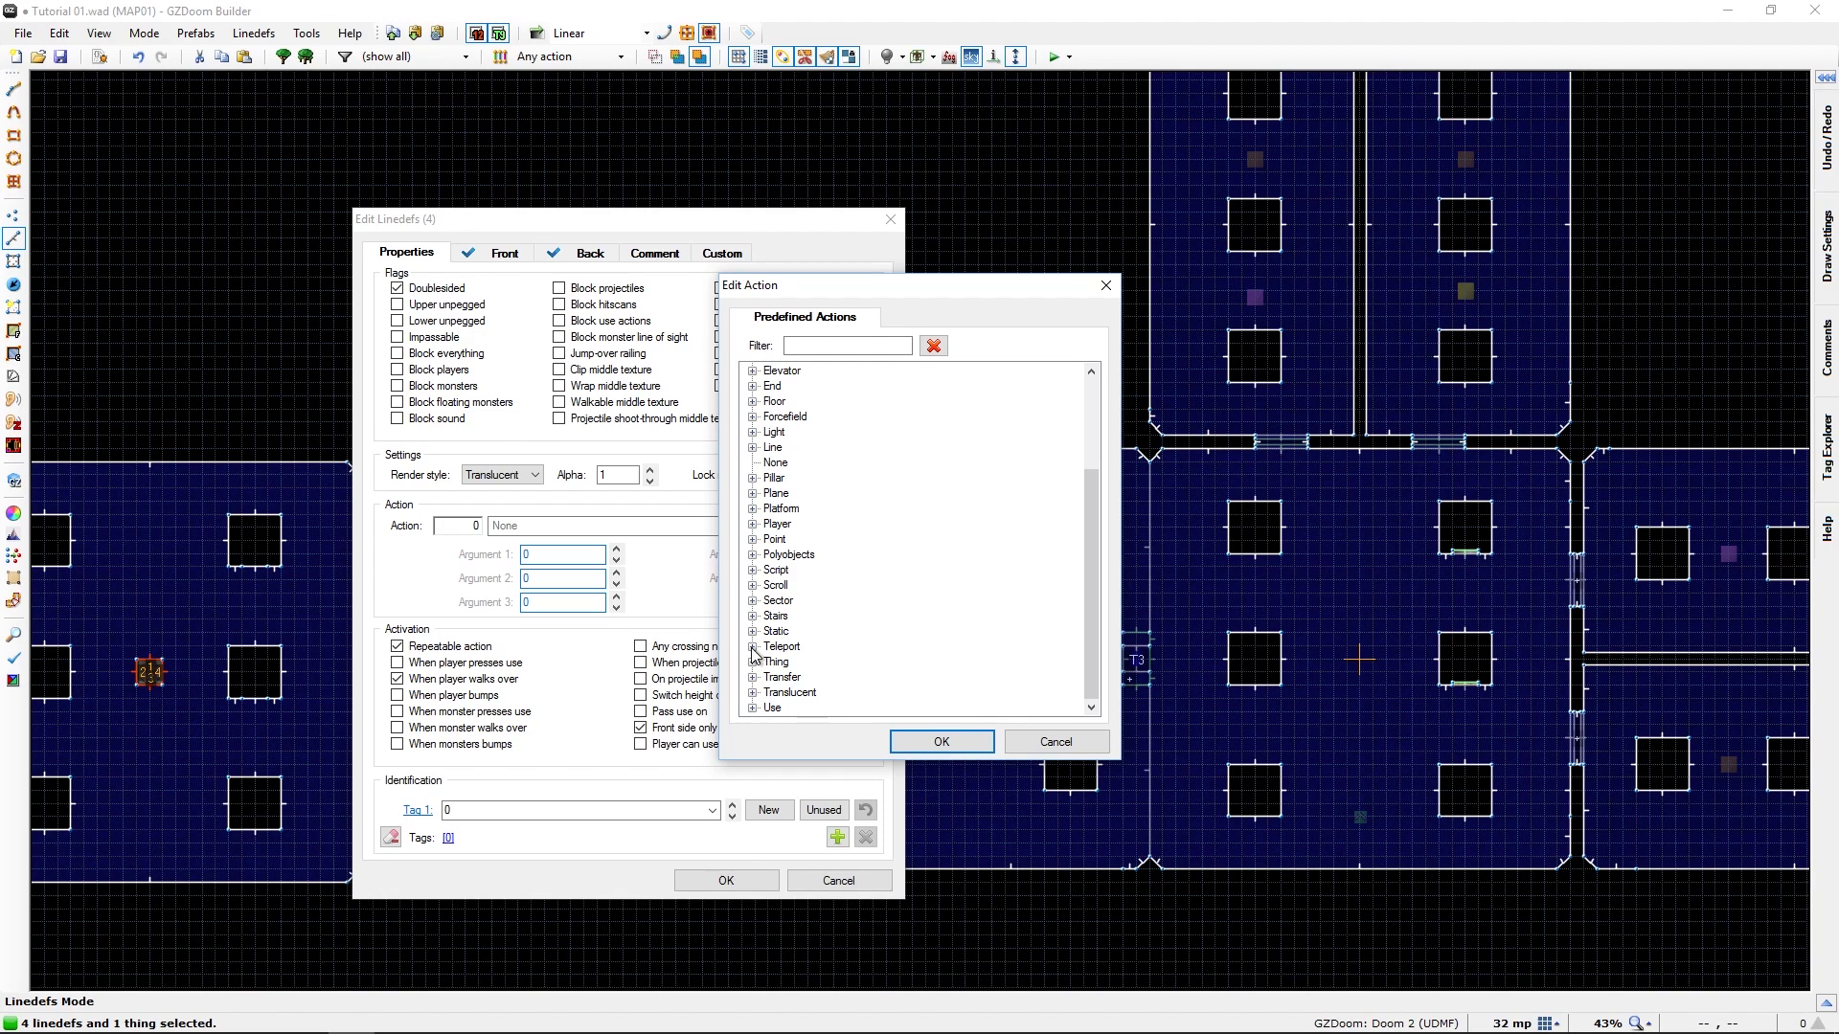
{"action": "left_click", "coordinate": [753, 646]}
{"action": "left_click", "coordinate": [807, 586]}
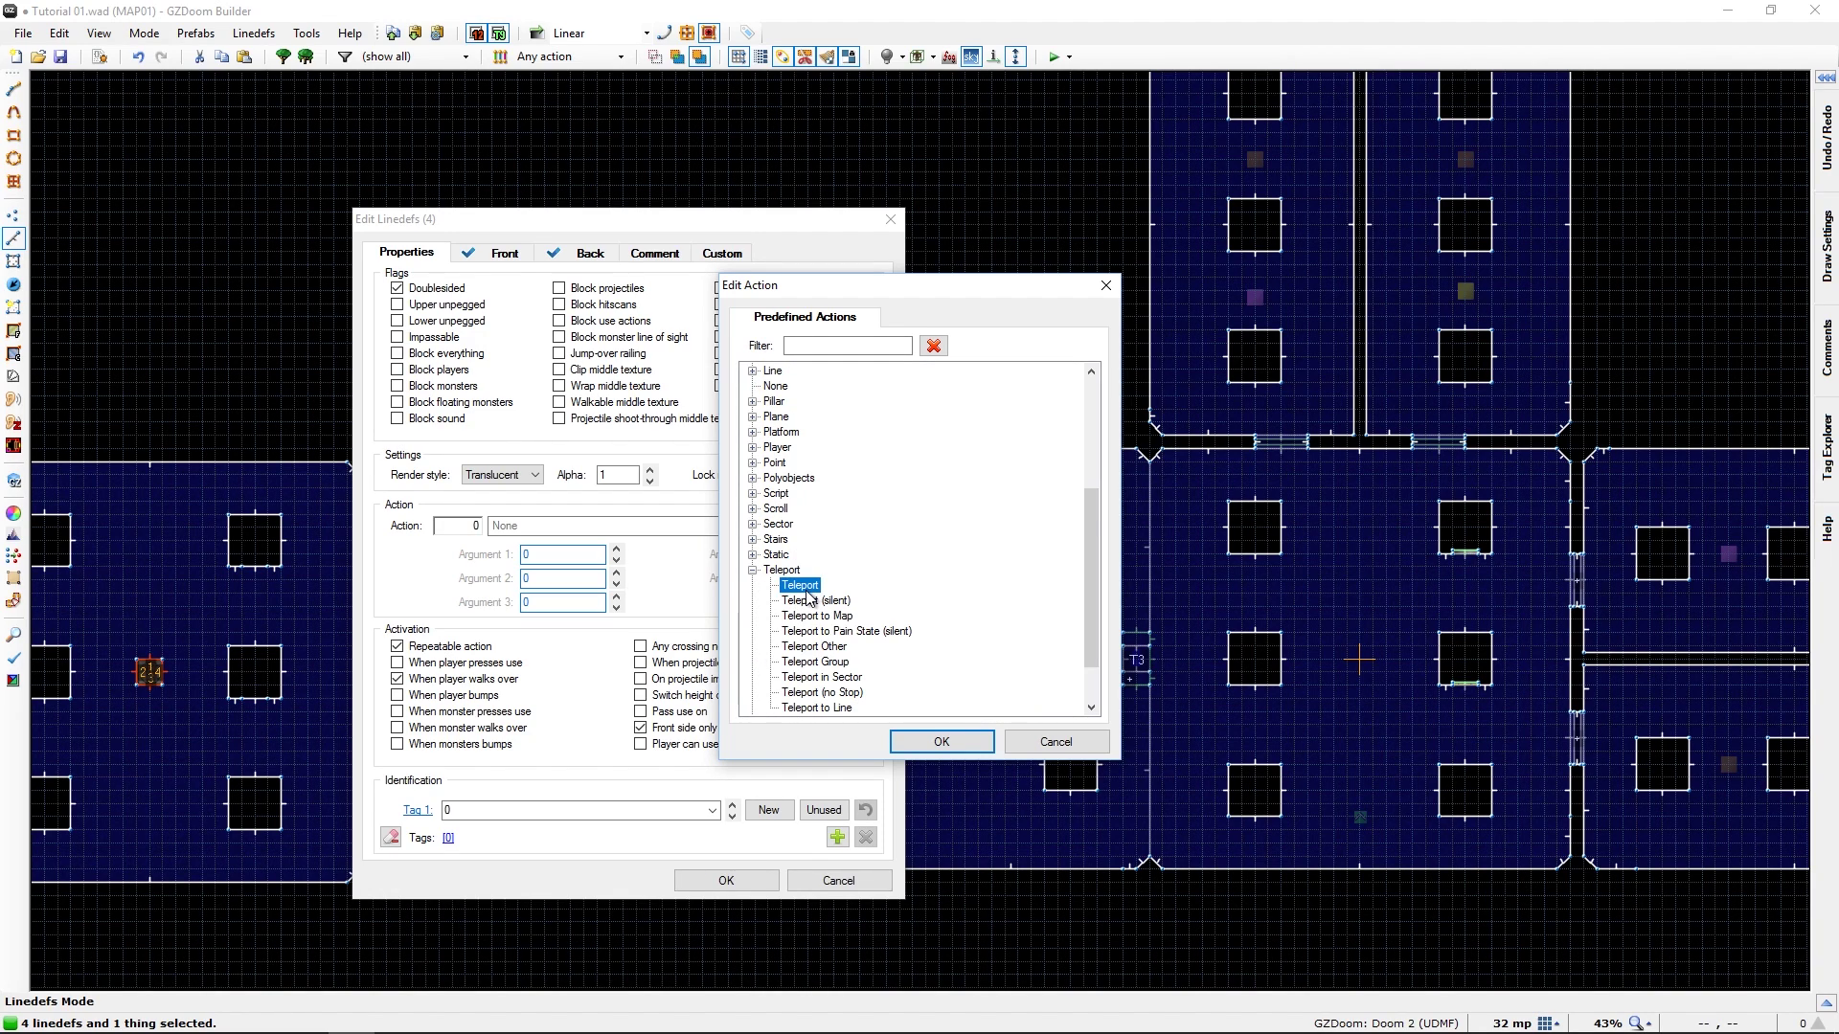
{"action": "left_click", "coordinate": [939, 744]}
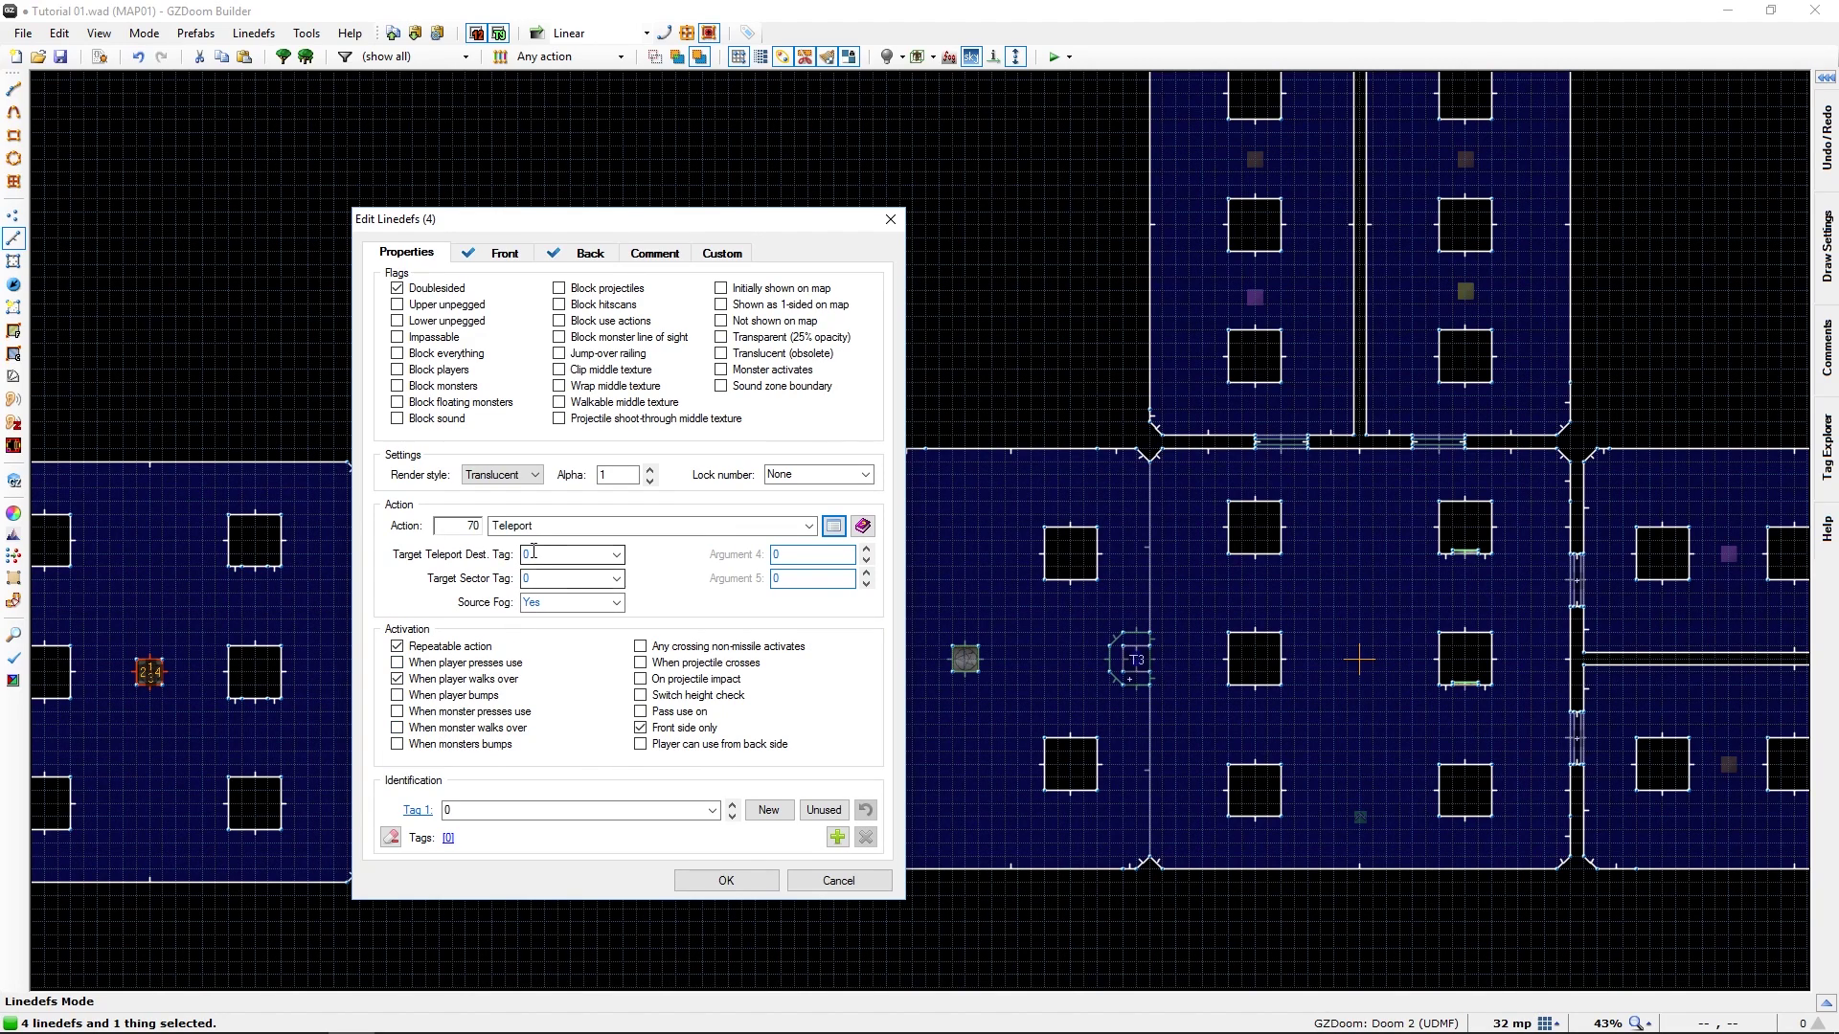
{"action": "left_click", "coordinate": [533, 552]}
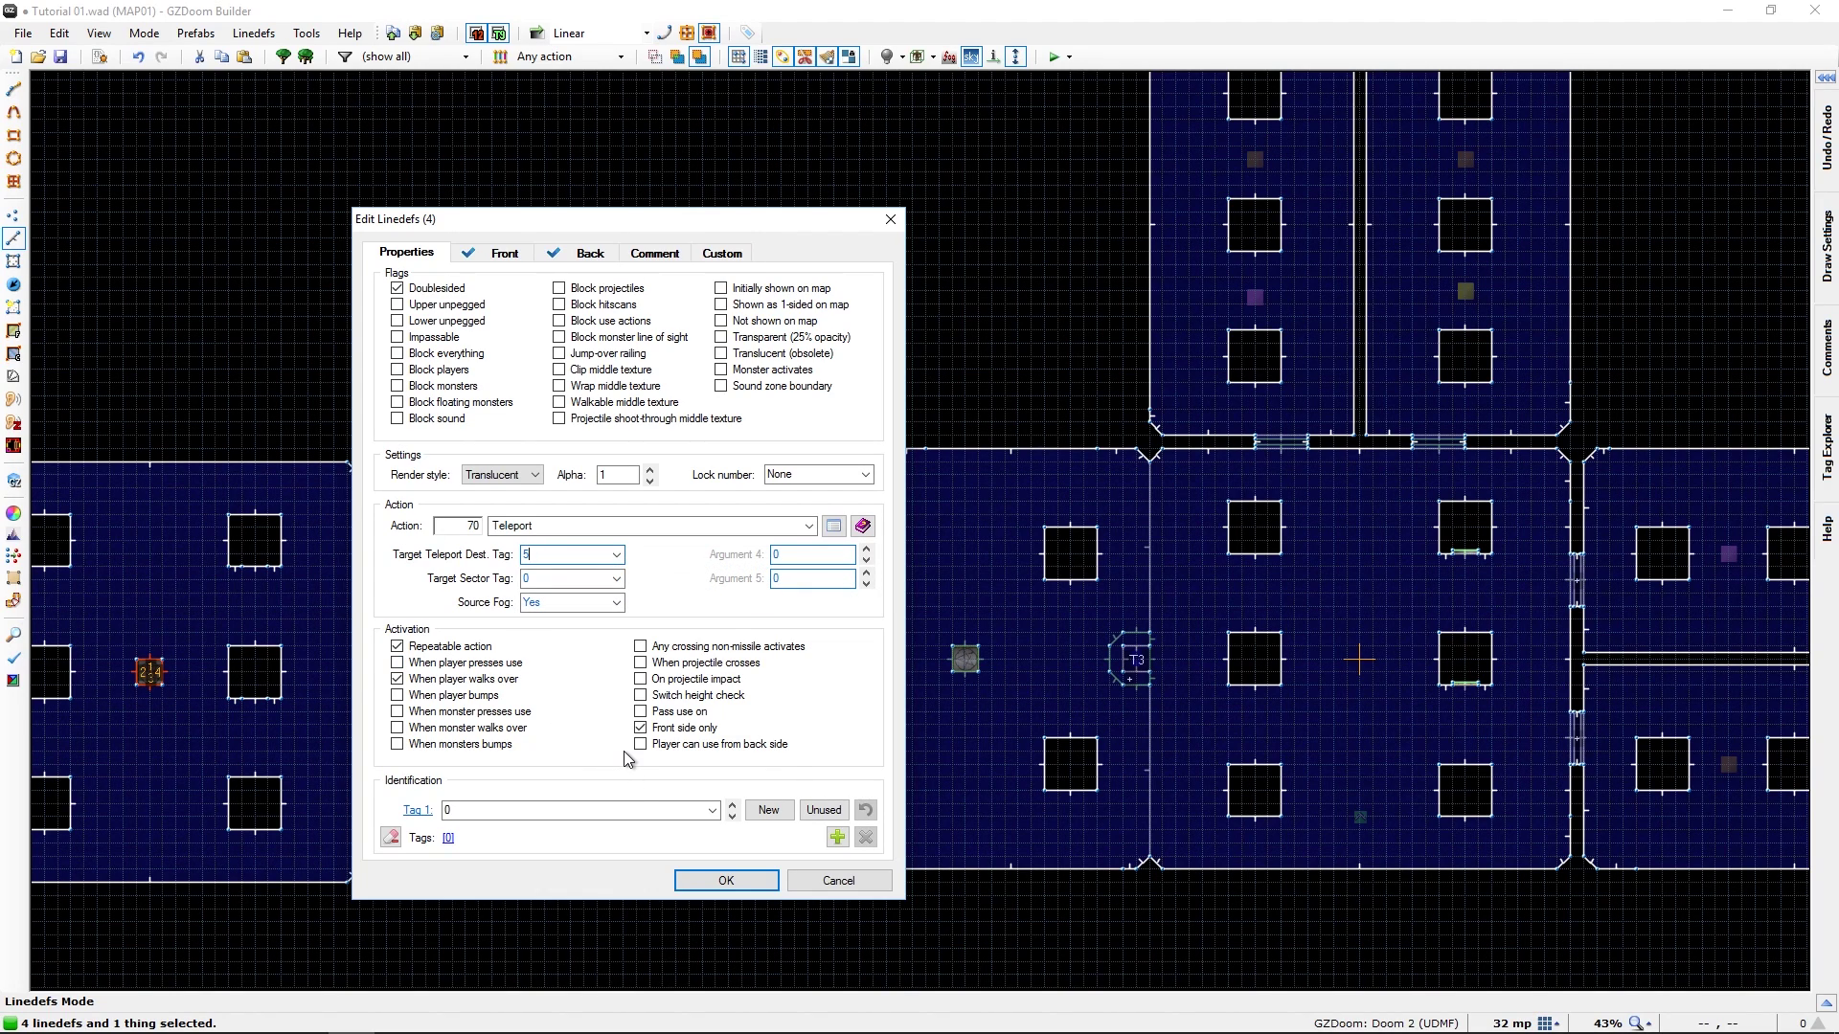
{"action": "left_click", "coordinate": [726, 881]}
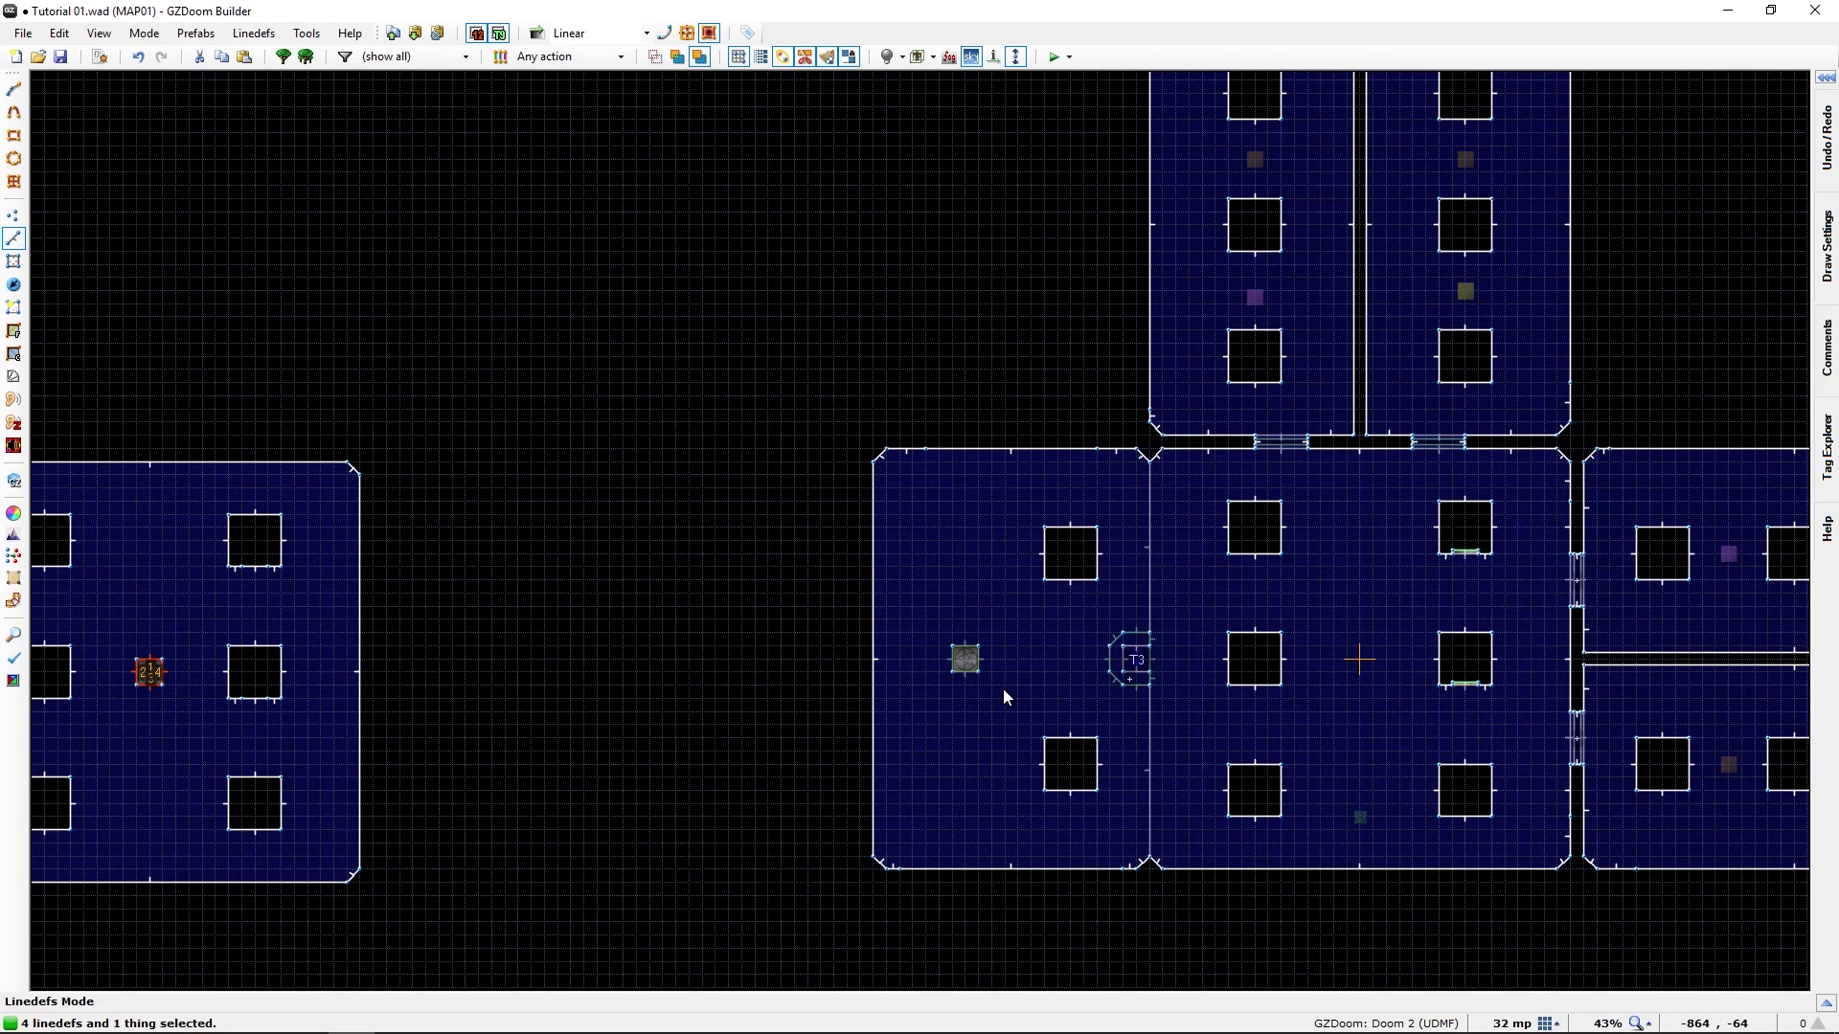
Assign tag 5 to the sector of the lift room's pentagram pad
{"action": "key", "text": "s"}
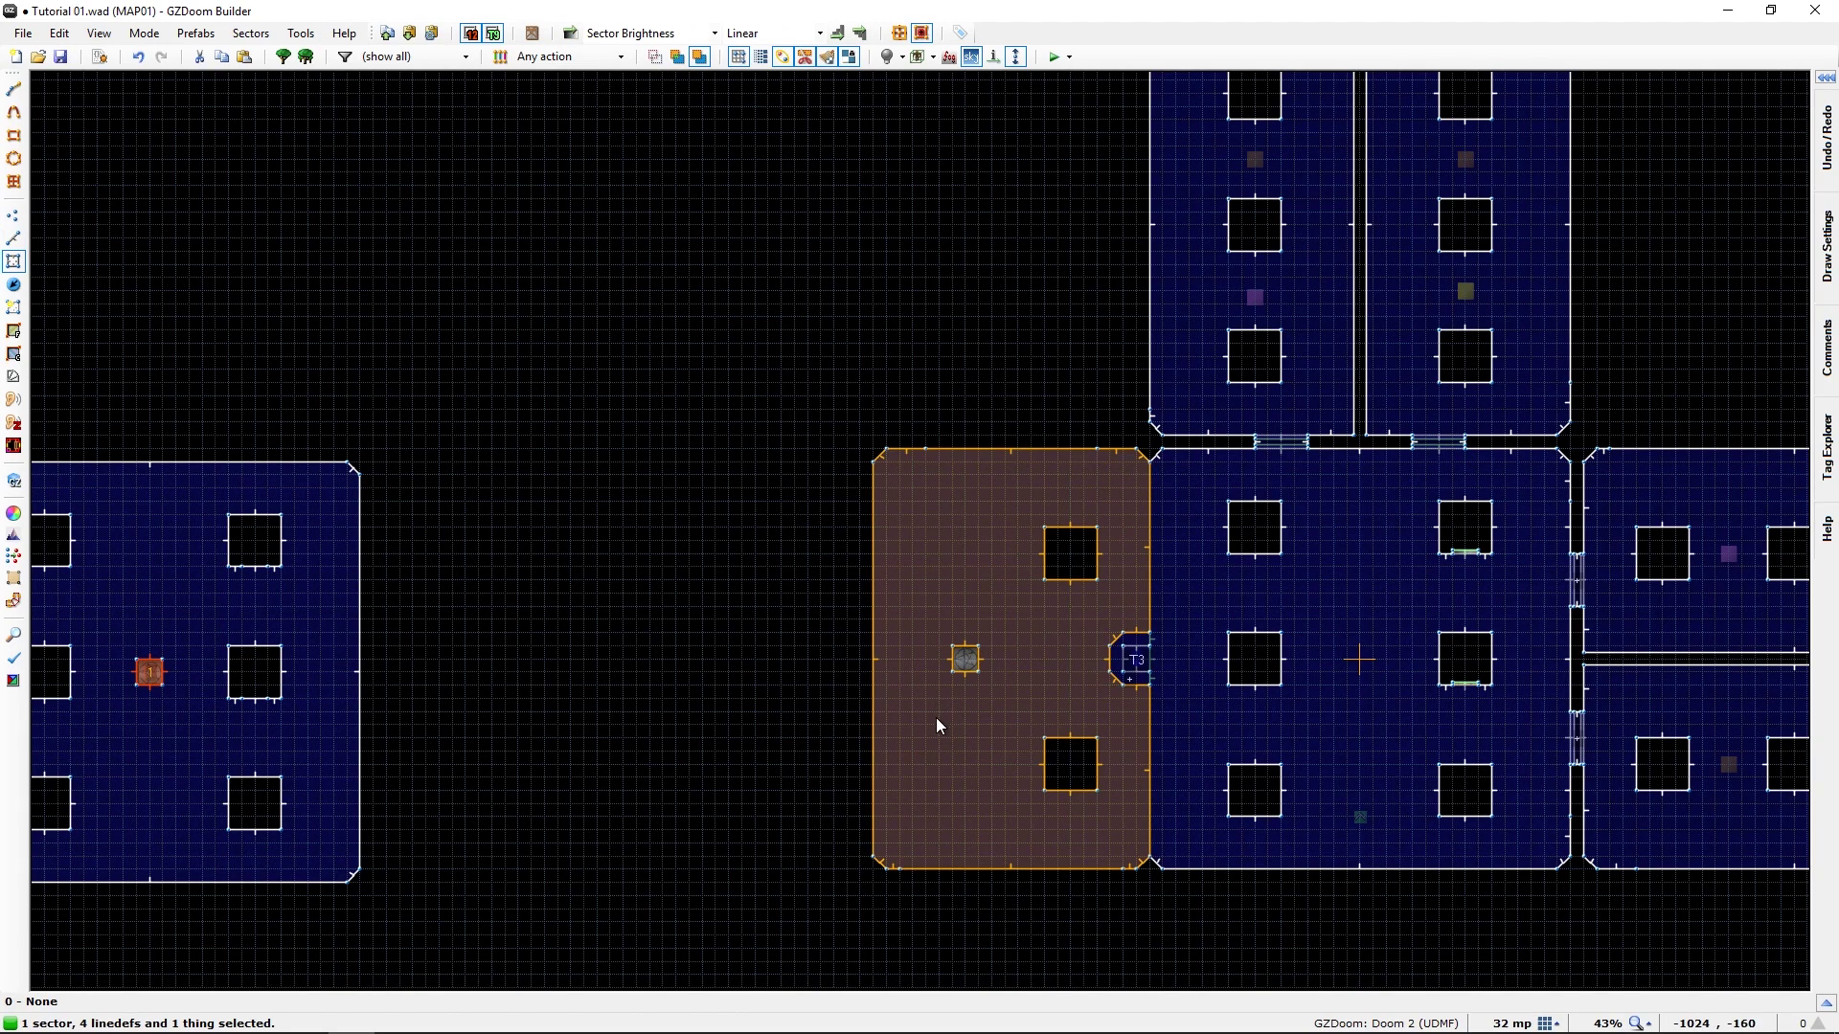
{"action": "right_click", "coordinate": [960, 658]}
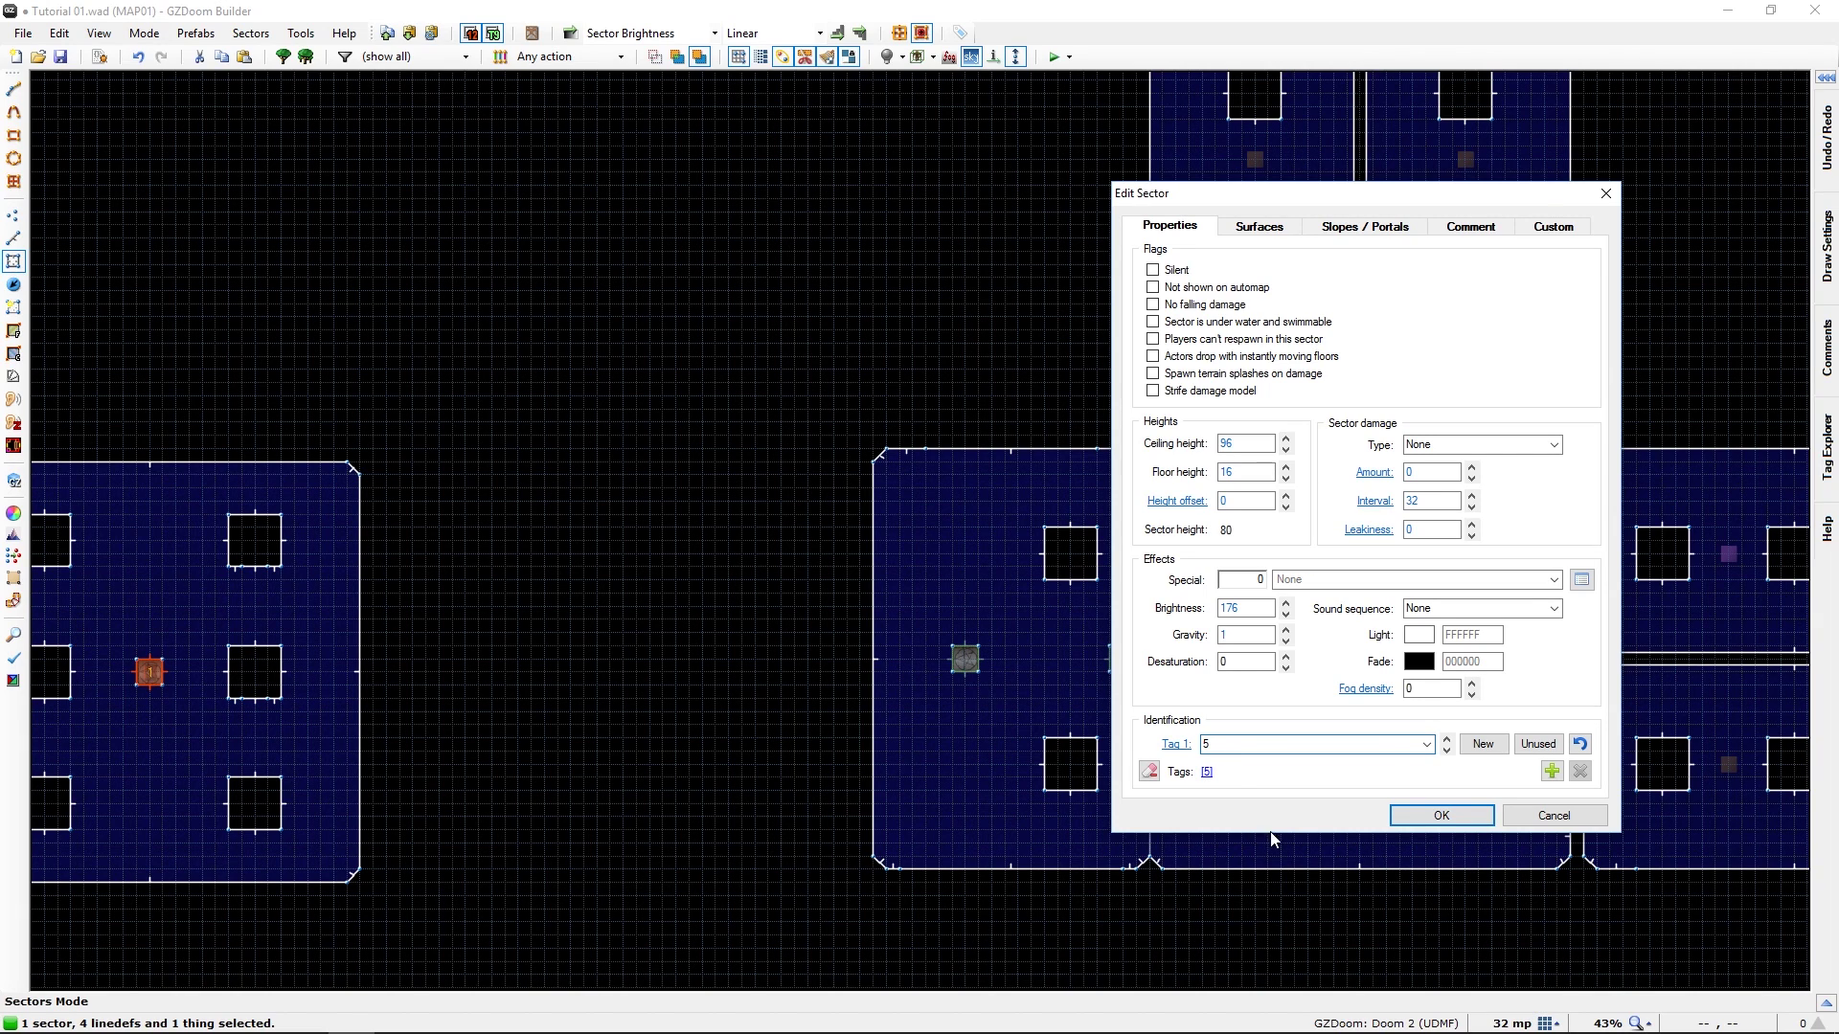
{"action": "left_click", "coordinate": [1423, 826]}
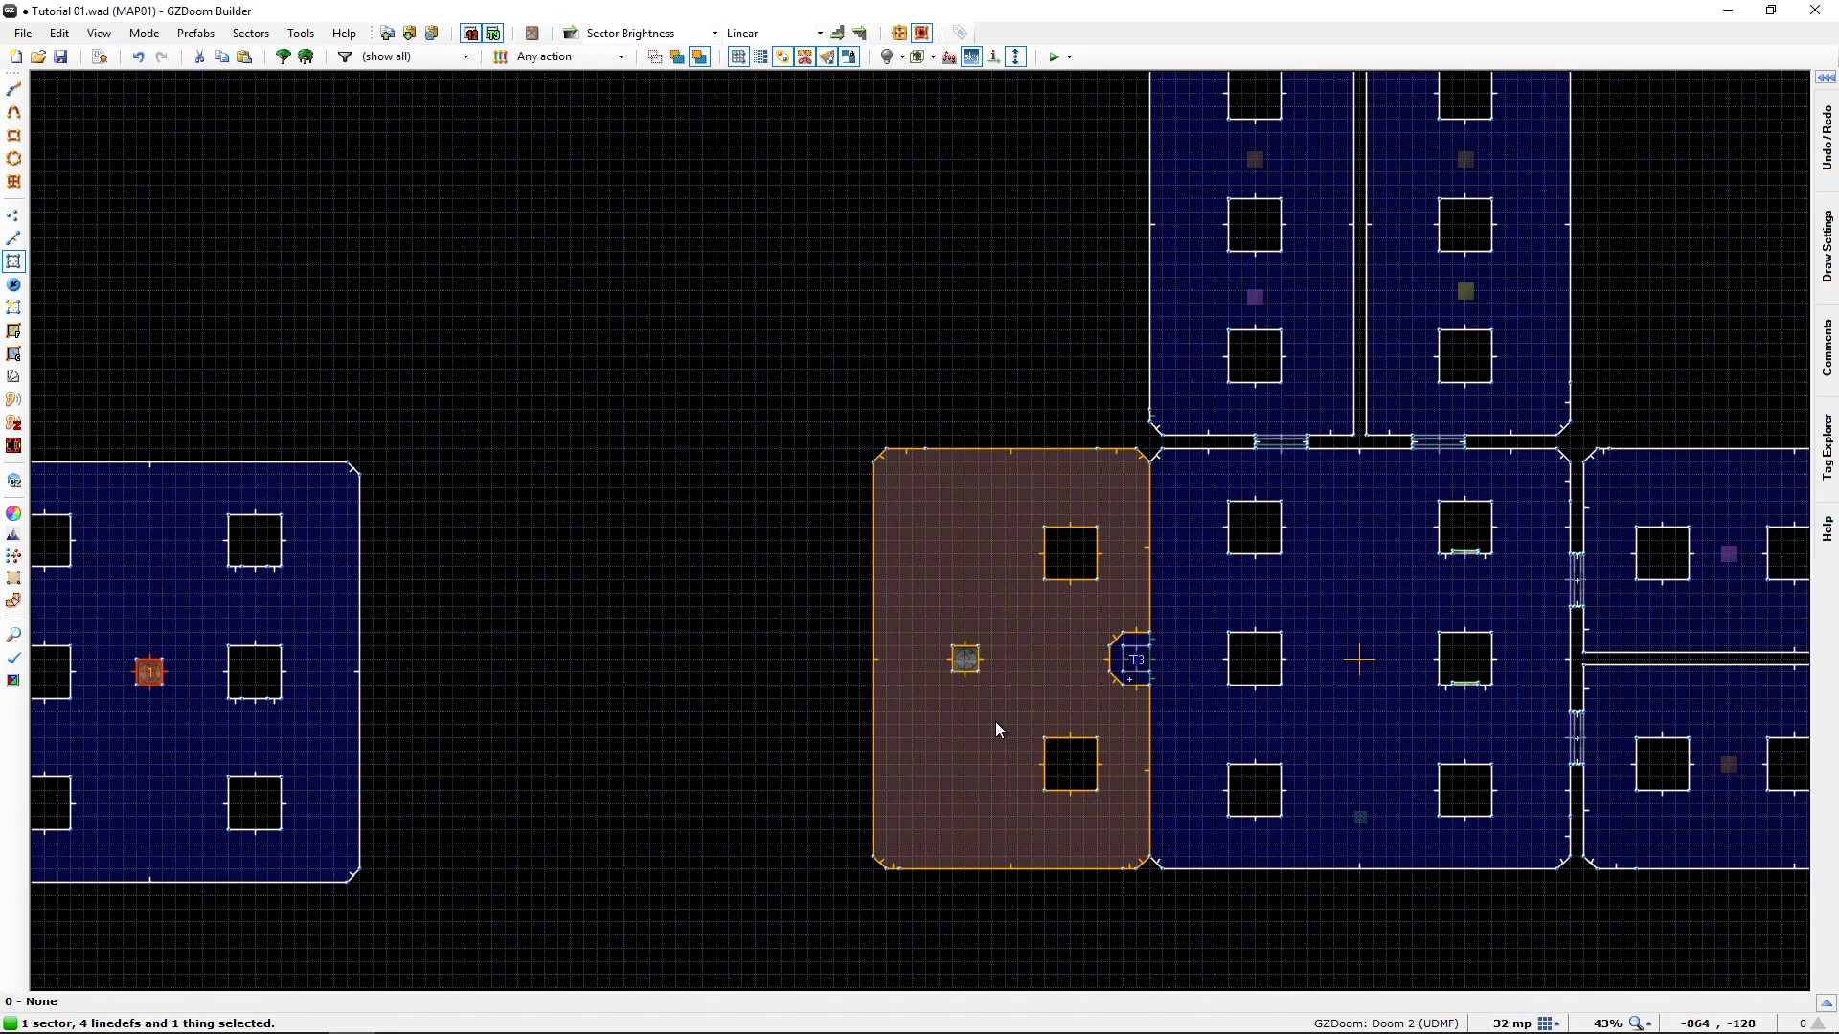
Reset the tag of the lift room's pentagram pad sector to 0
{"action": "scroll", "coordinate": [1002, 715], "scroll_direction": "up", "scroll_amount": 8}
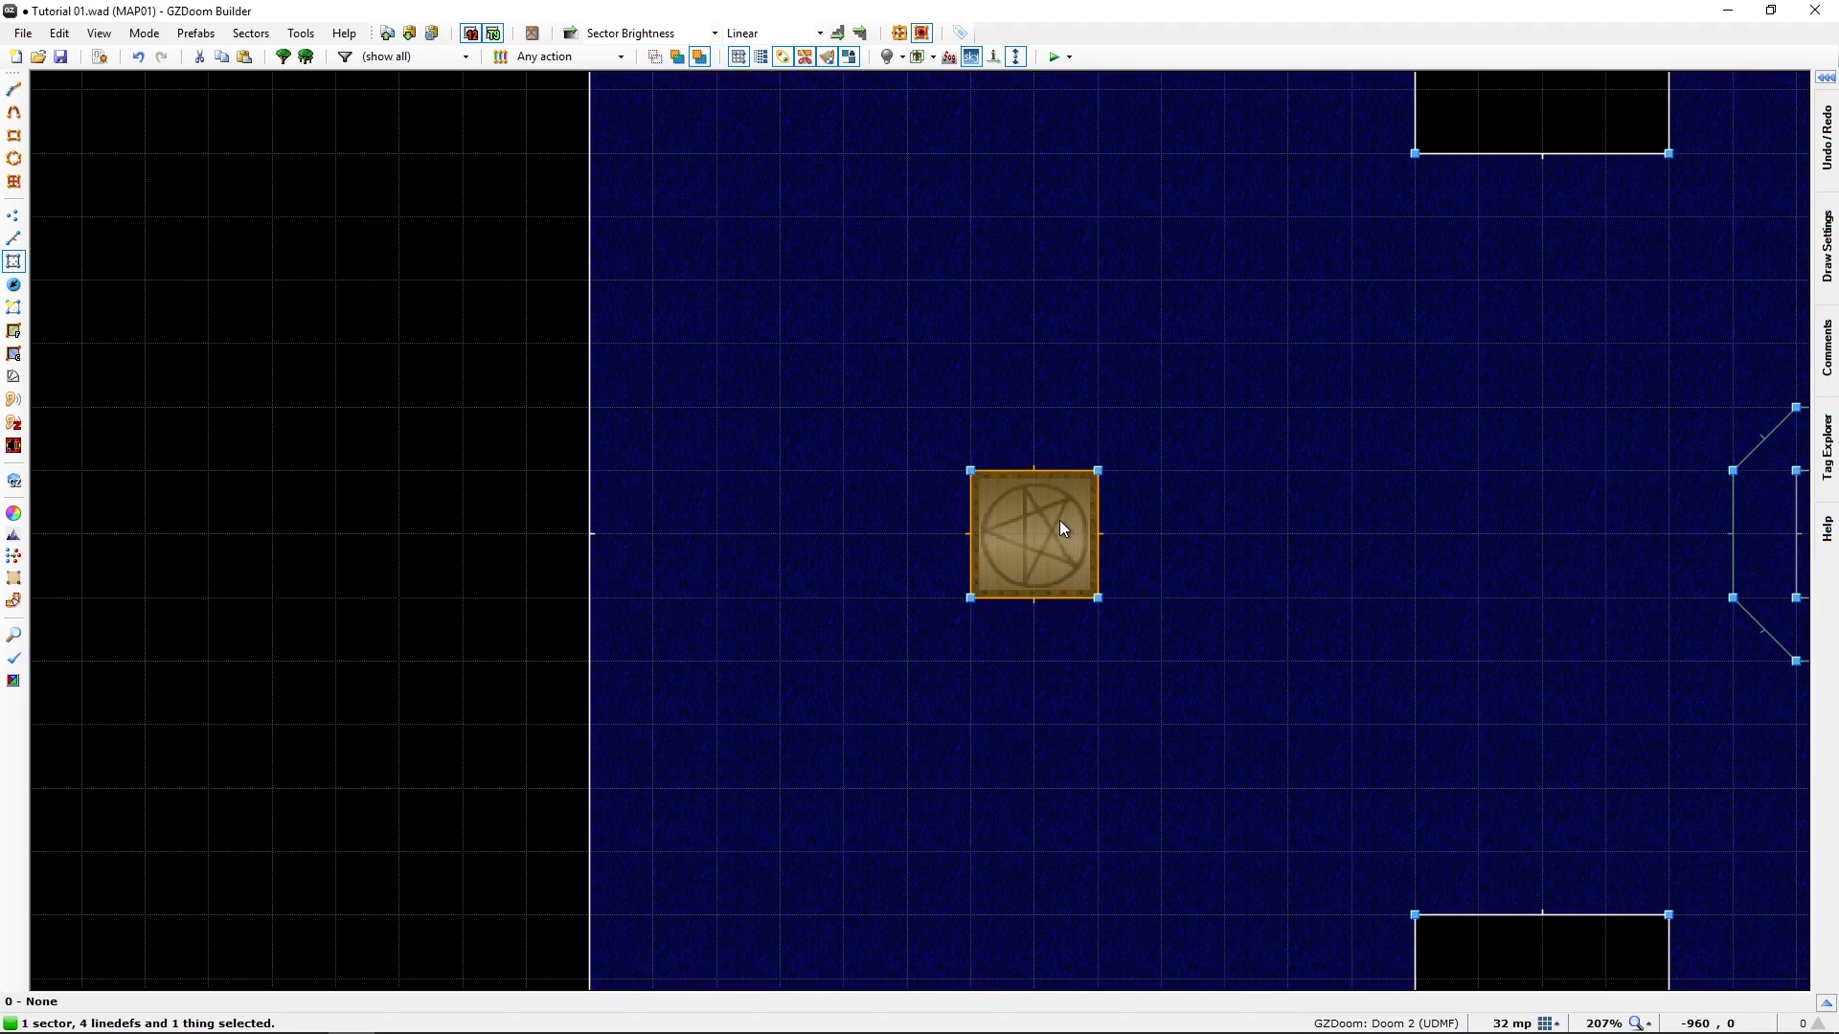
{"action": "right_click", "coordinate": [1055, 527]}
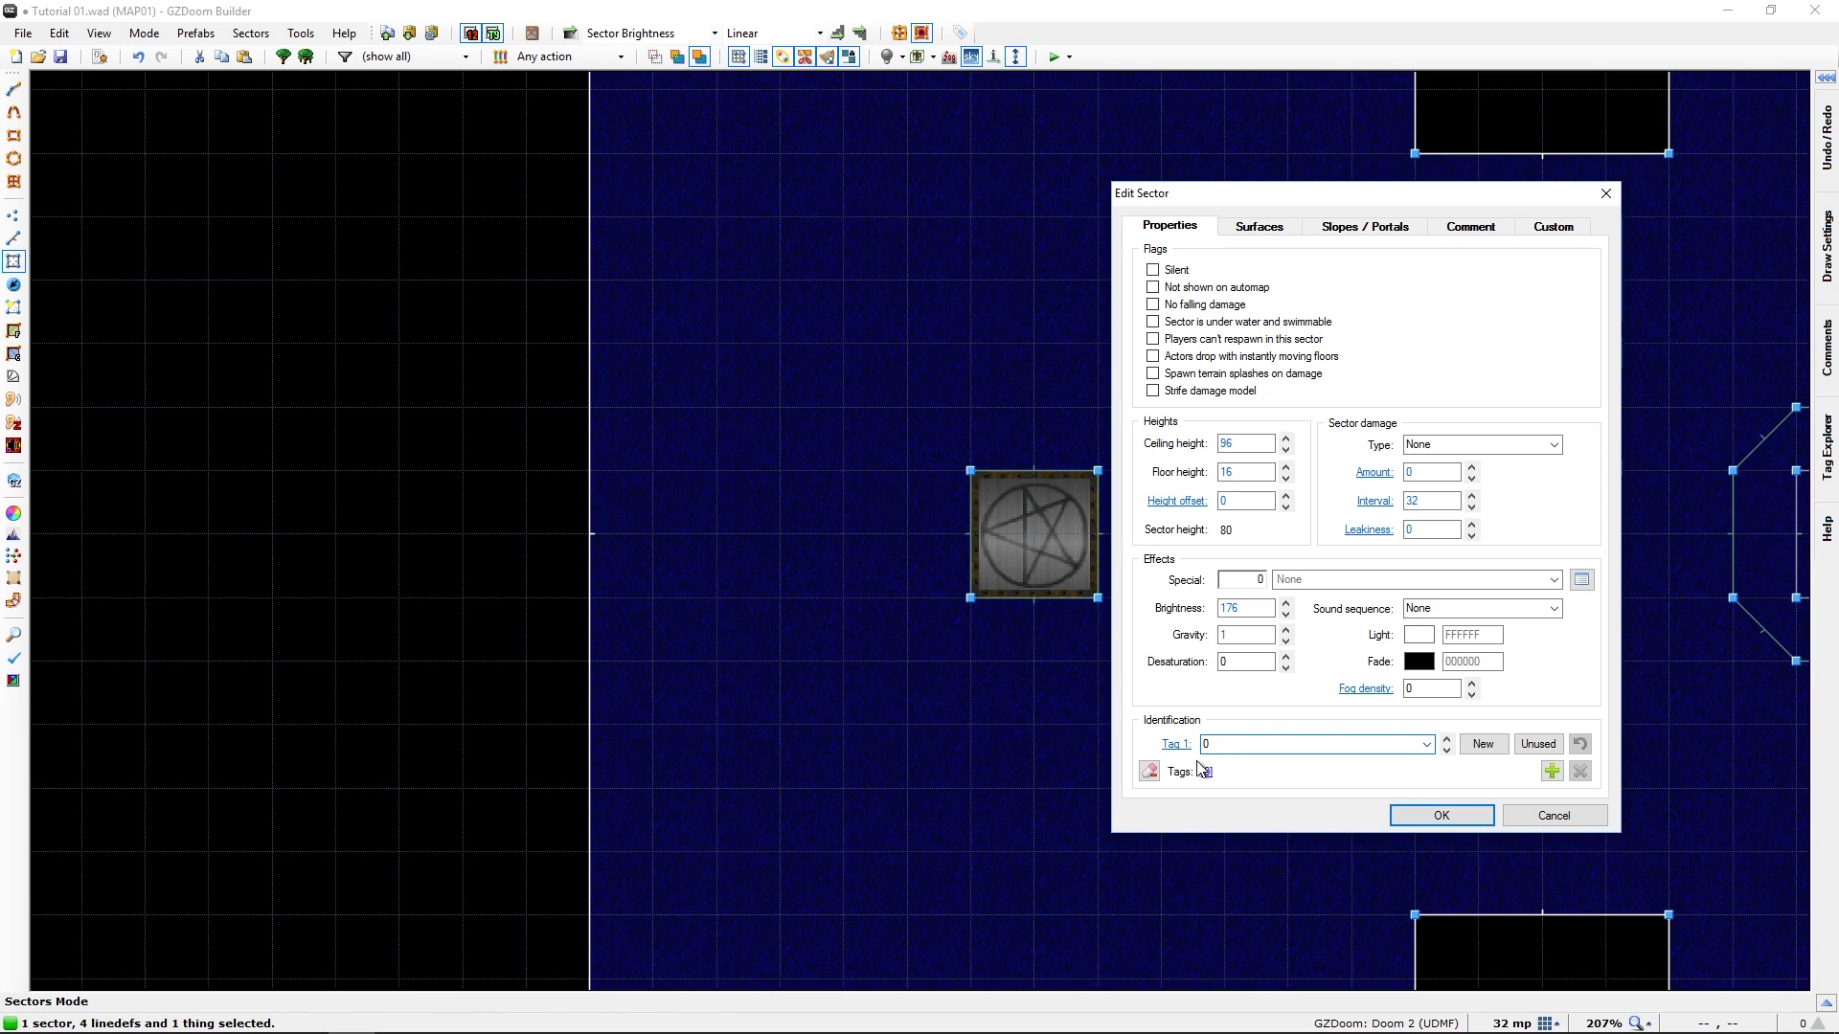
{"action": "left_click", "coordinate": [1411, 819]}
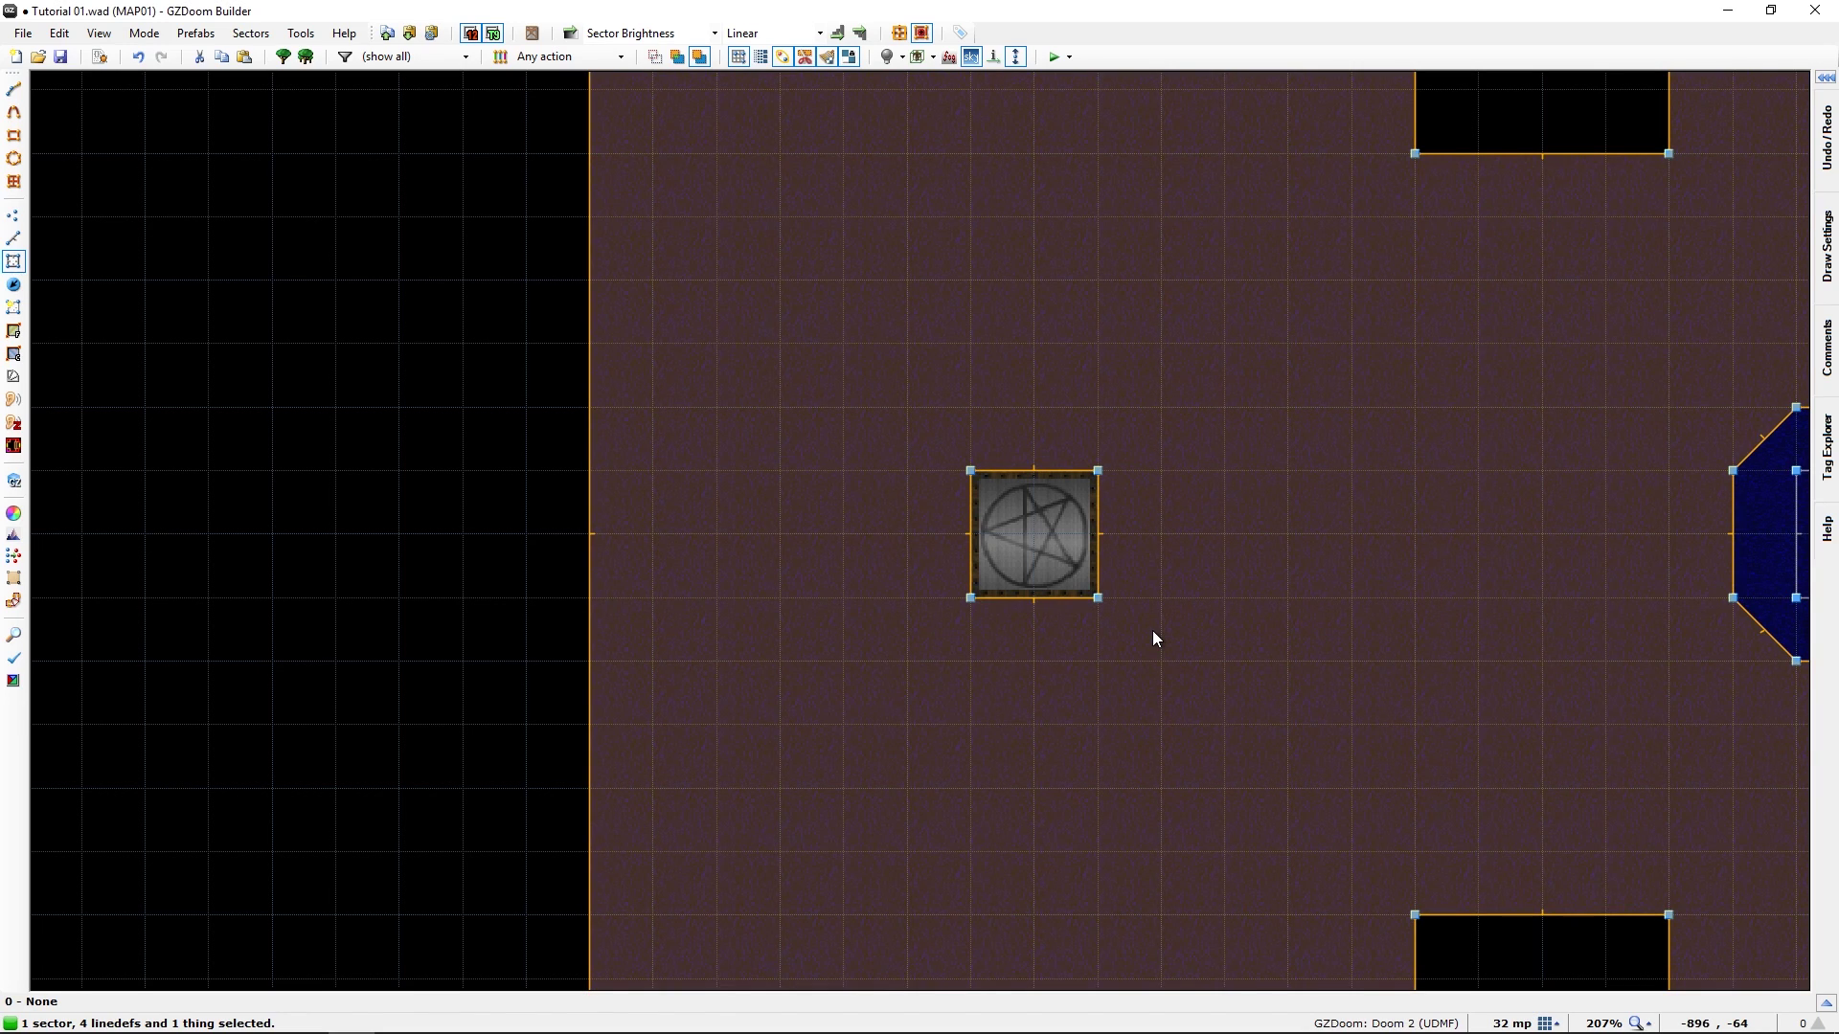
Turn the teleport destination on the lift room's pentagram pad to face east and give it tag 5
{"action": "key", "text": "t"}
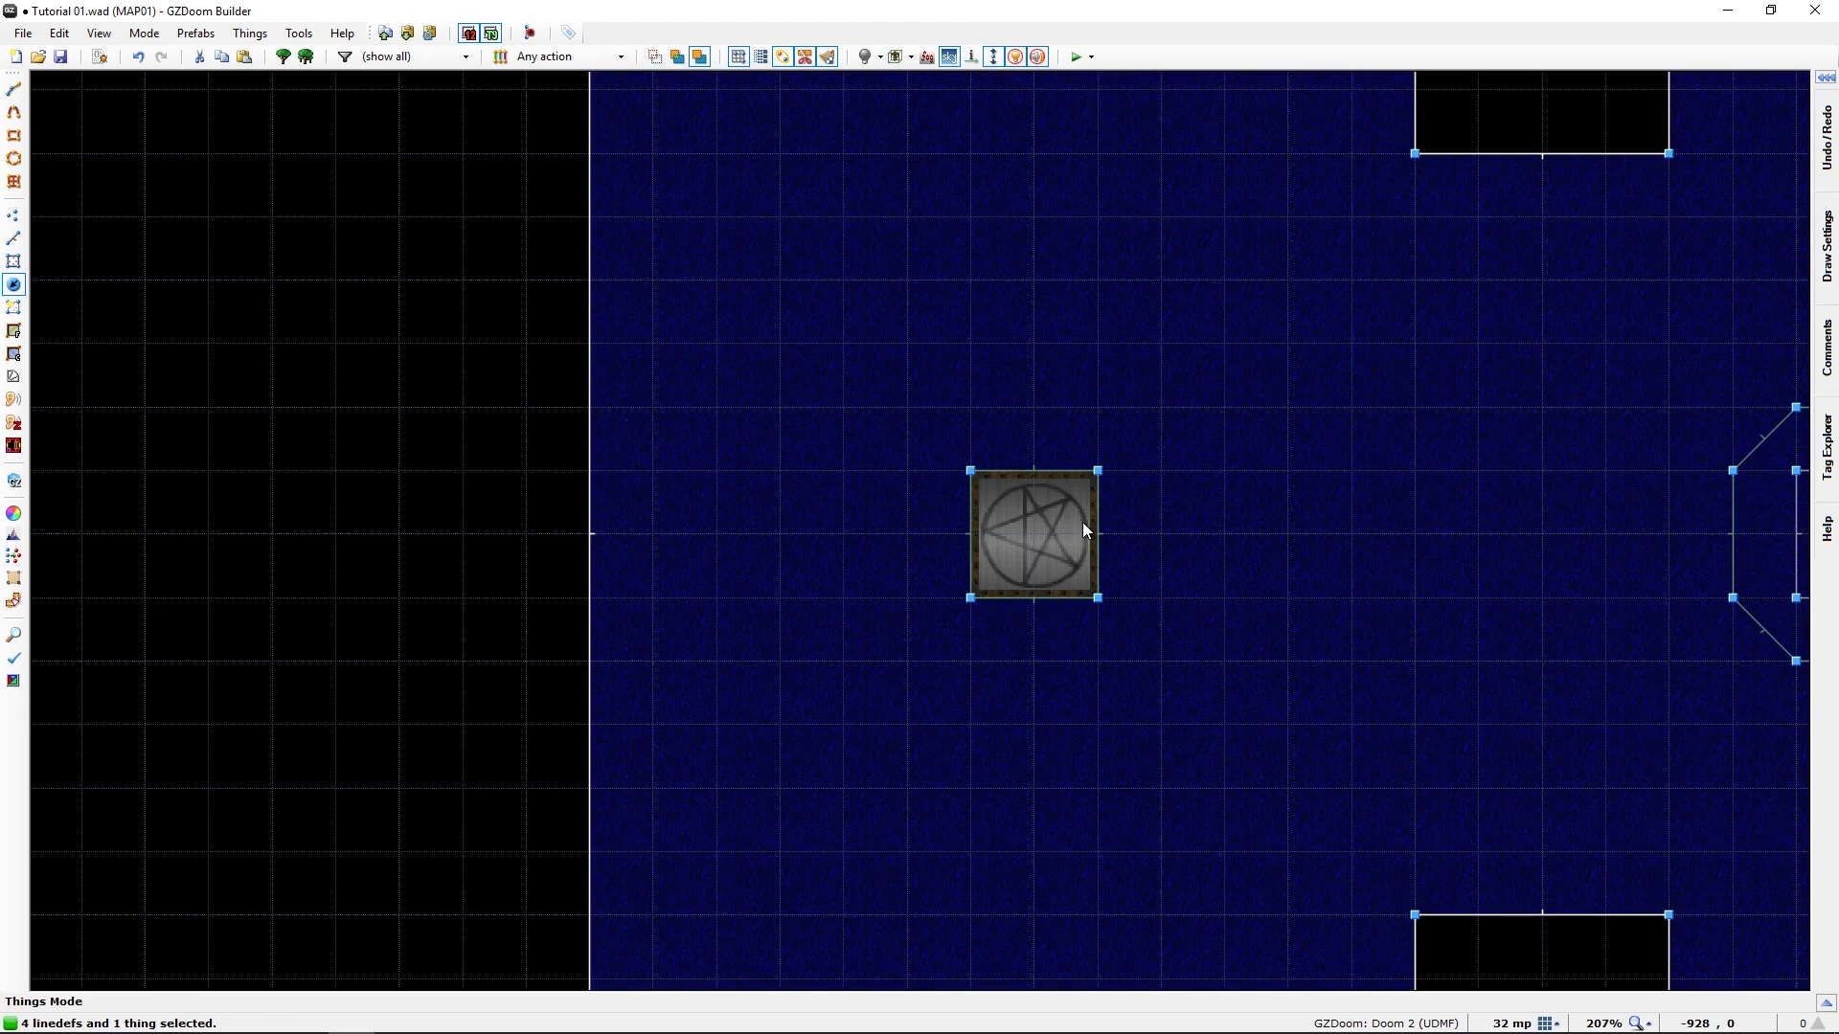
{"action": "right_click", "coordinate": [1037, 543]}
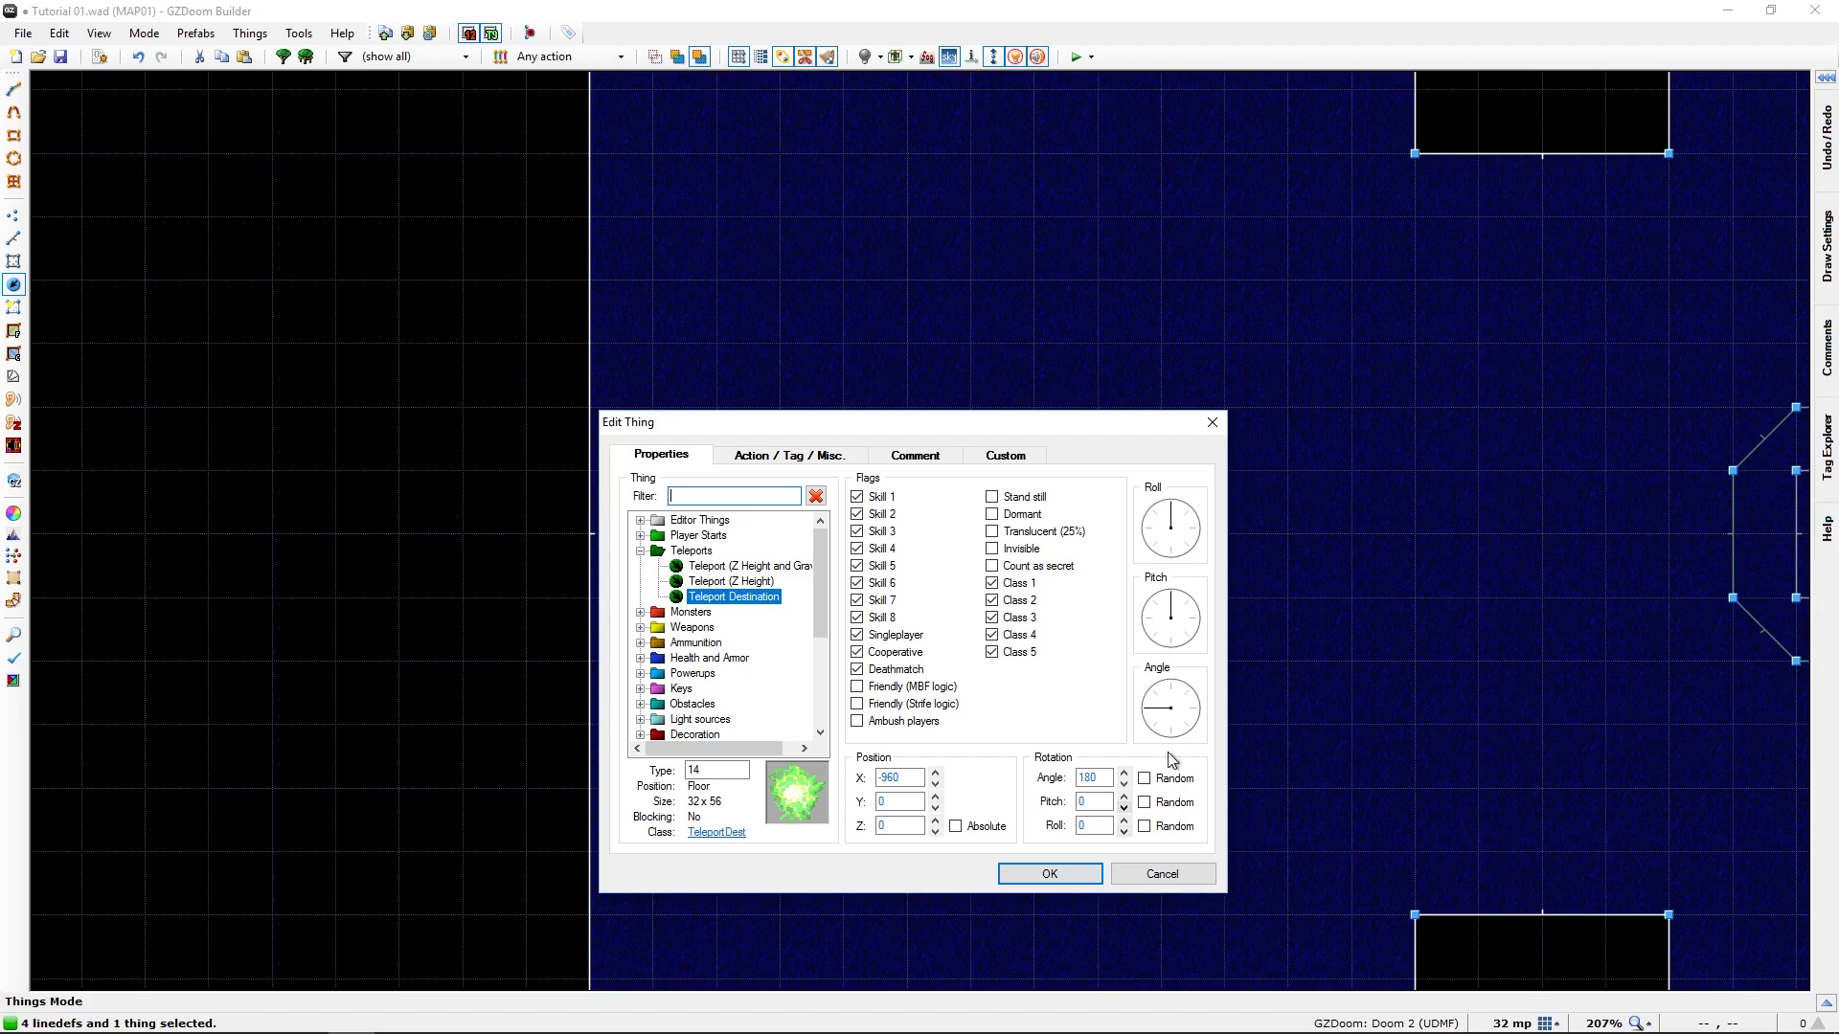
{"action": "left_click", "coordinate": [1194, 707]}
{"action": "left_click", "coordinate": [750, 458]}
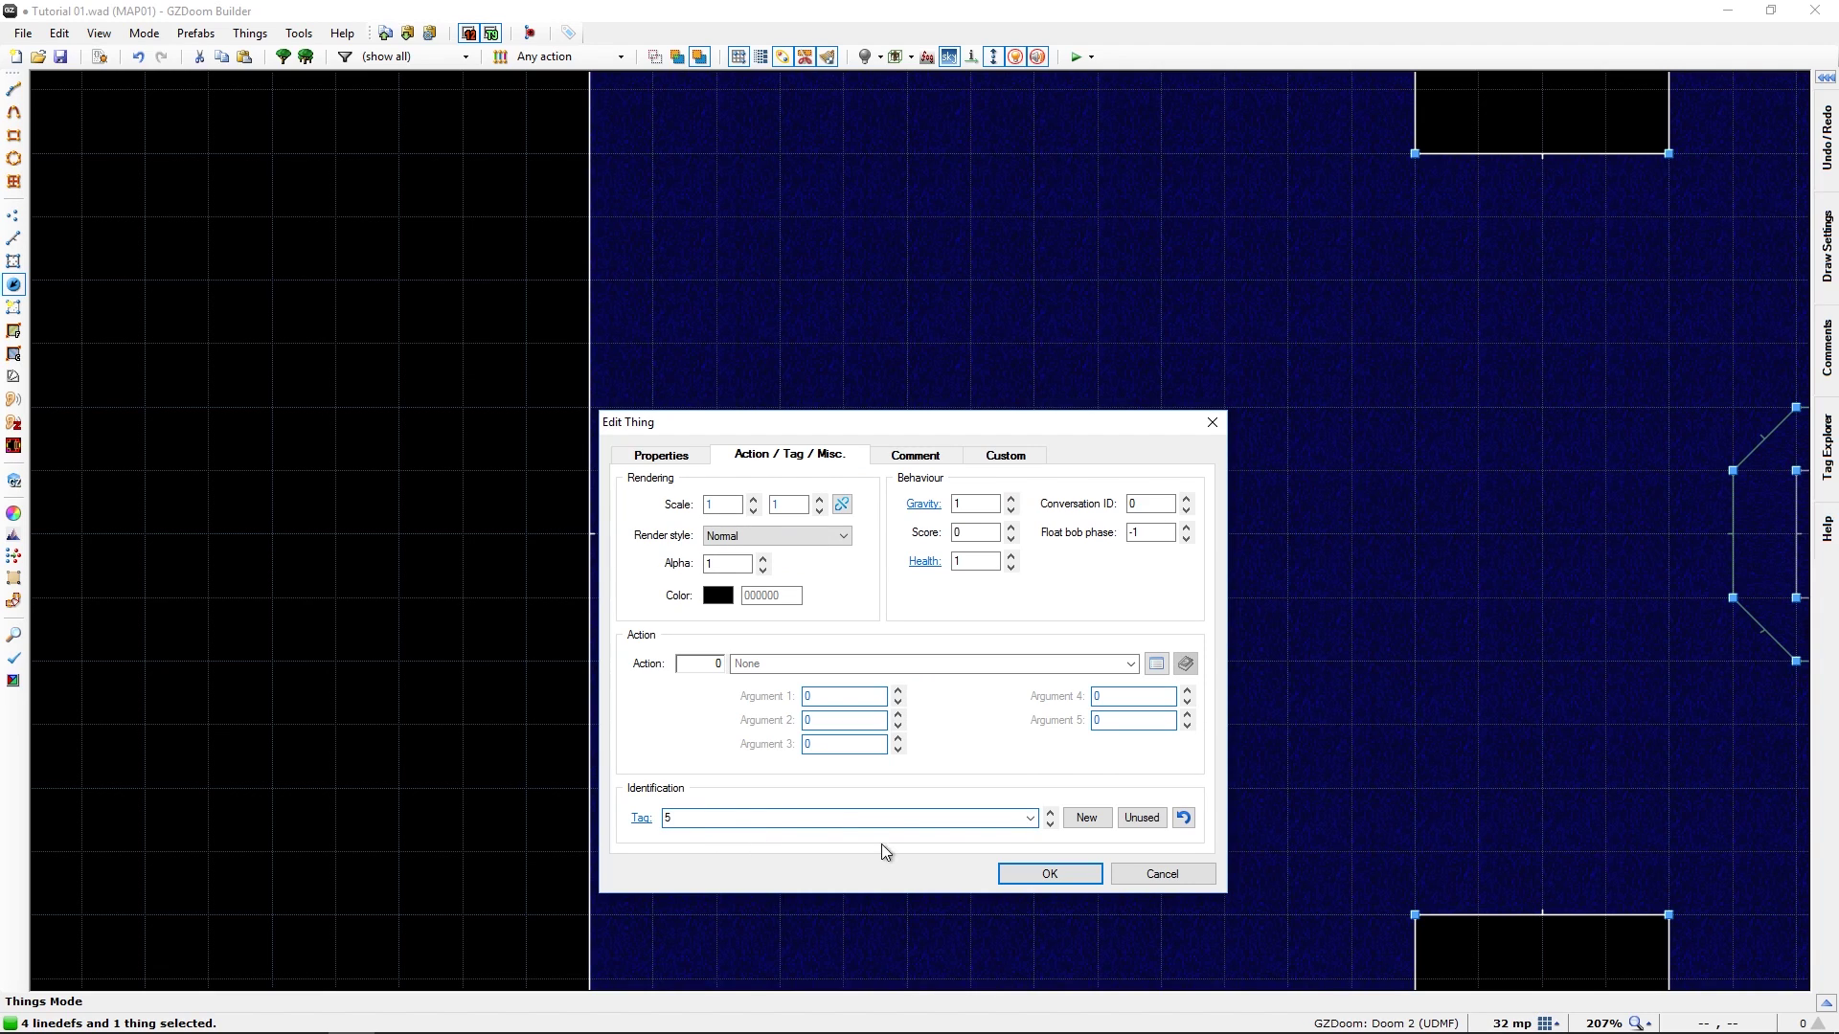
{"action": "left_click", "coordinate": [1026, 874]}
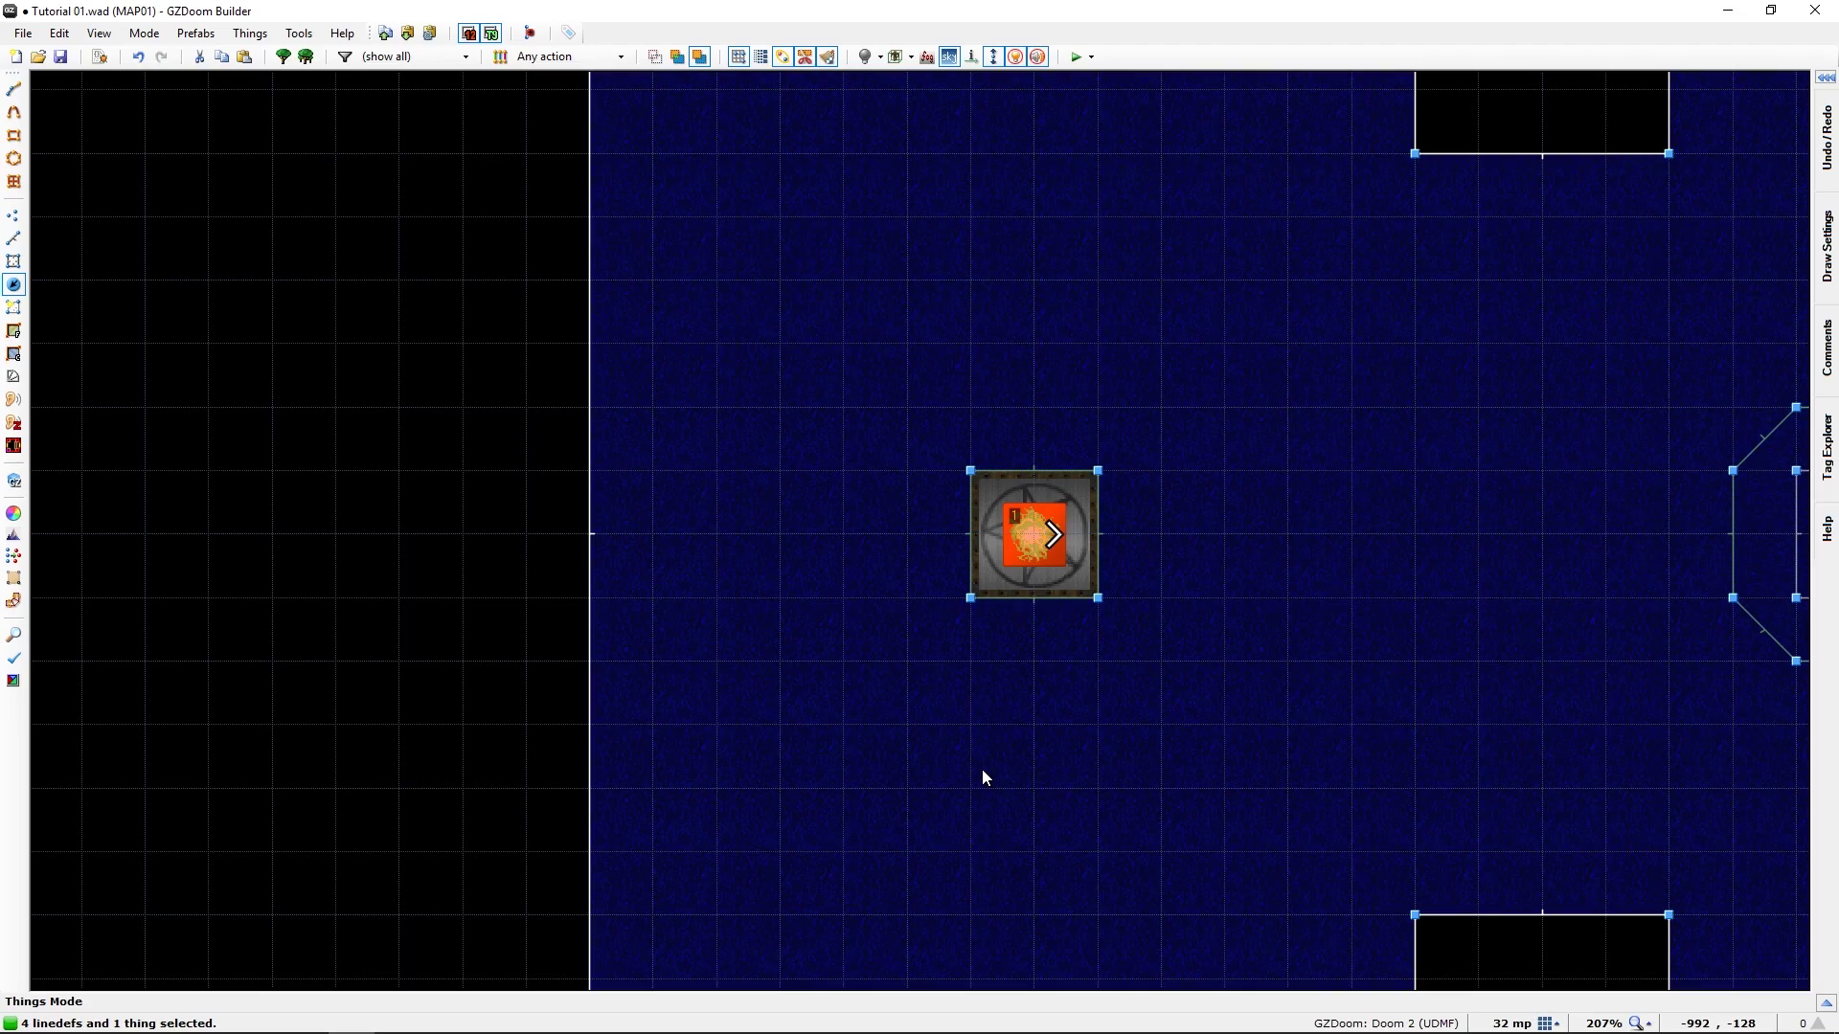
Clear the selection of the four linedefs around the separate room's pentagram pad
{"action": "scroll", "coordinate": [983, 770], "scroll_direction": "down", "scroll_amount": 4}
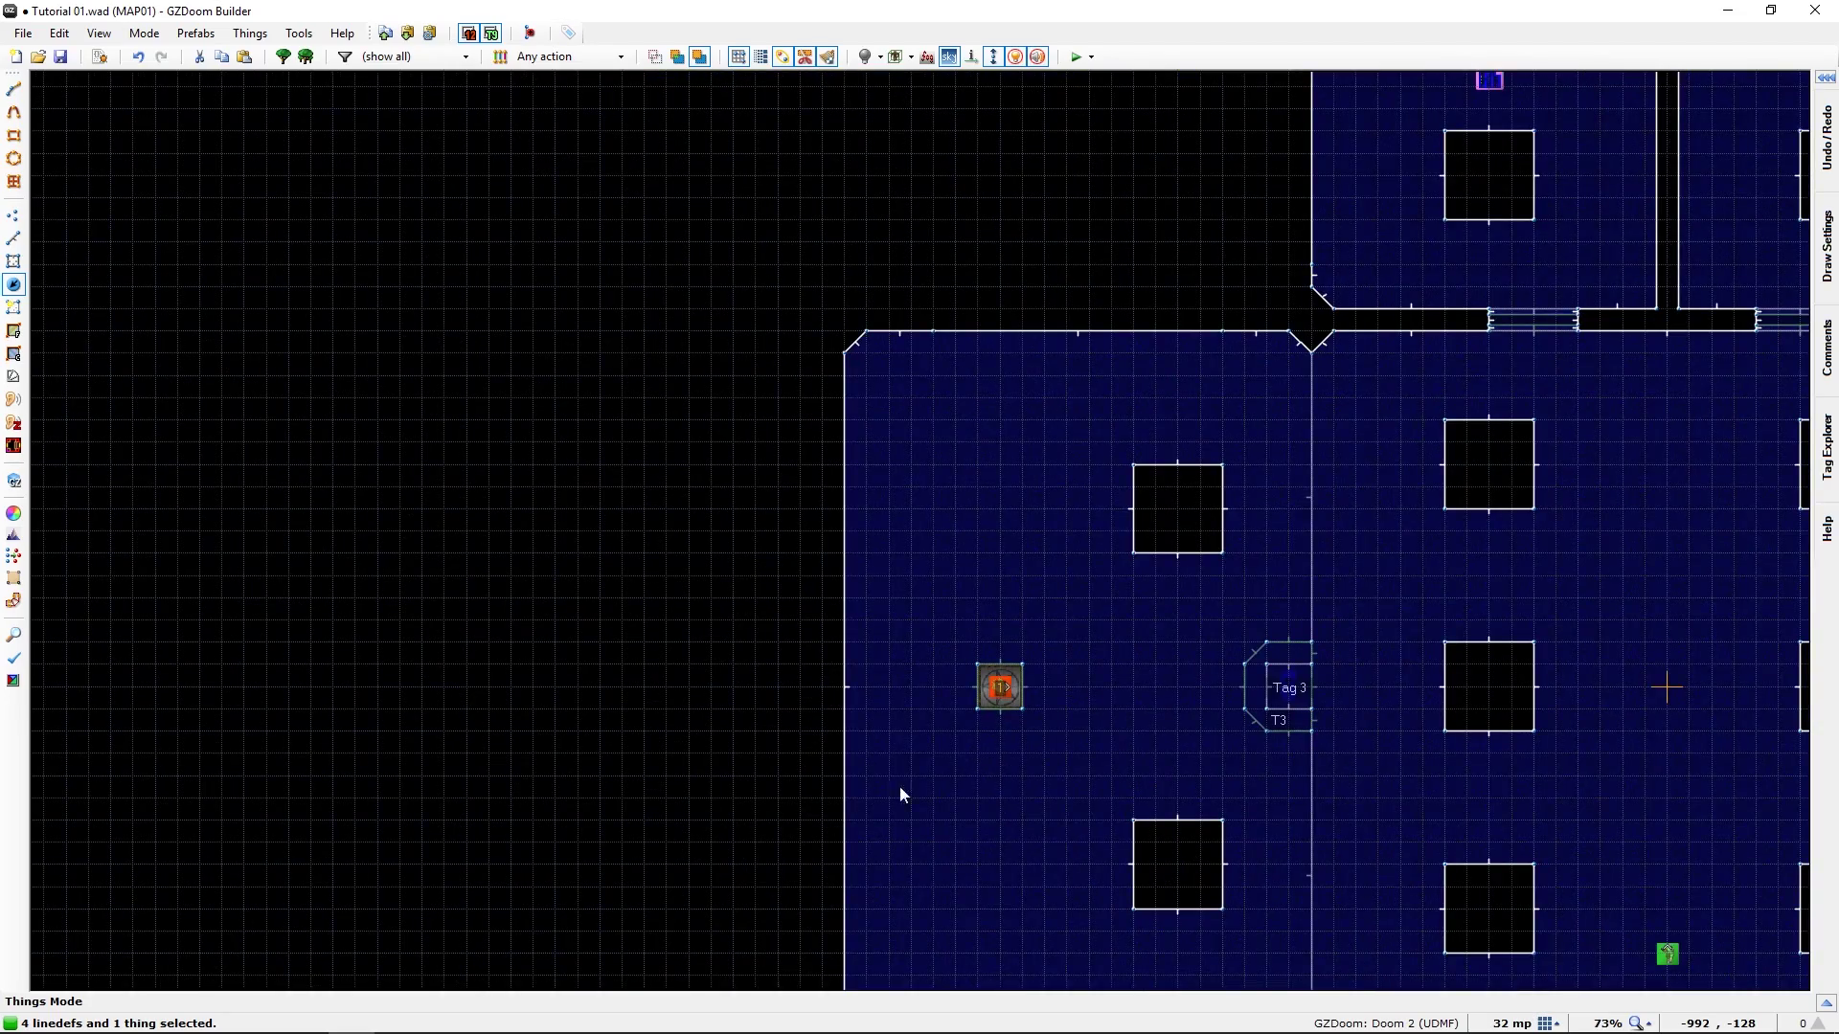
{"action": "middle_click_drag", "start_coordinate": [751, 804], "coordinate": [1124, 623]}
{"action": "middle_click_drag", "start_coordinate": [866, 693], "coordinate": [997, 689]}
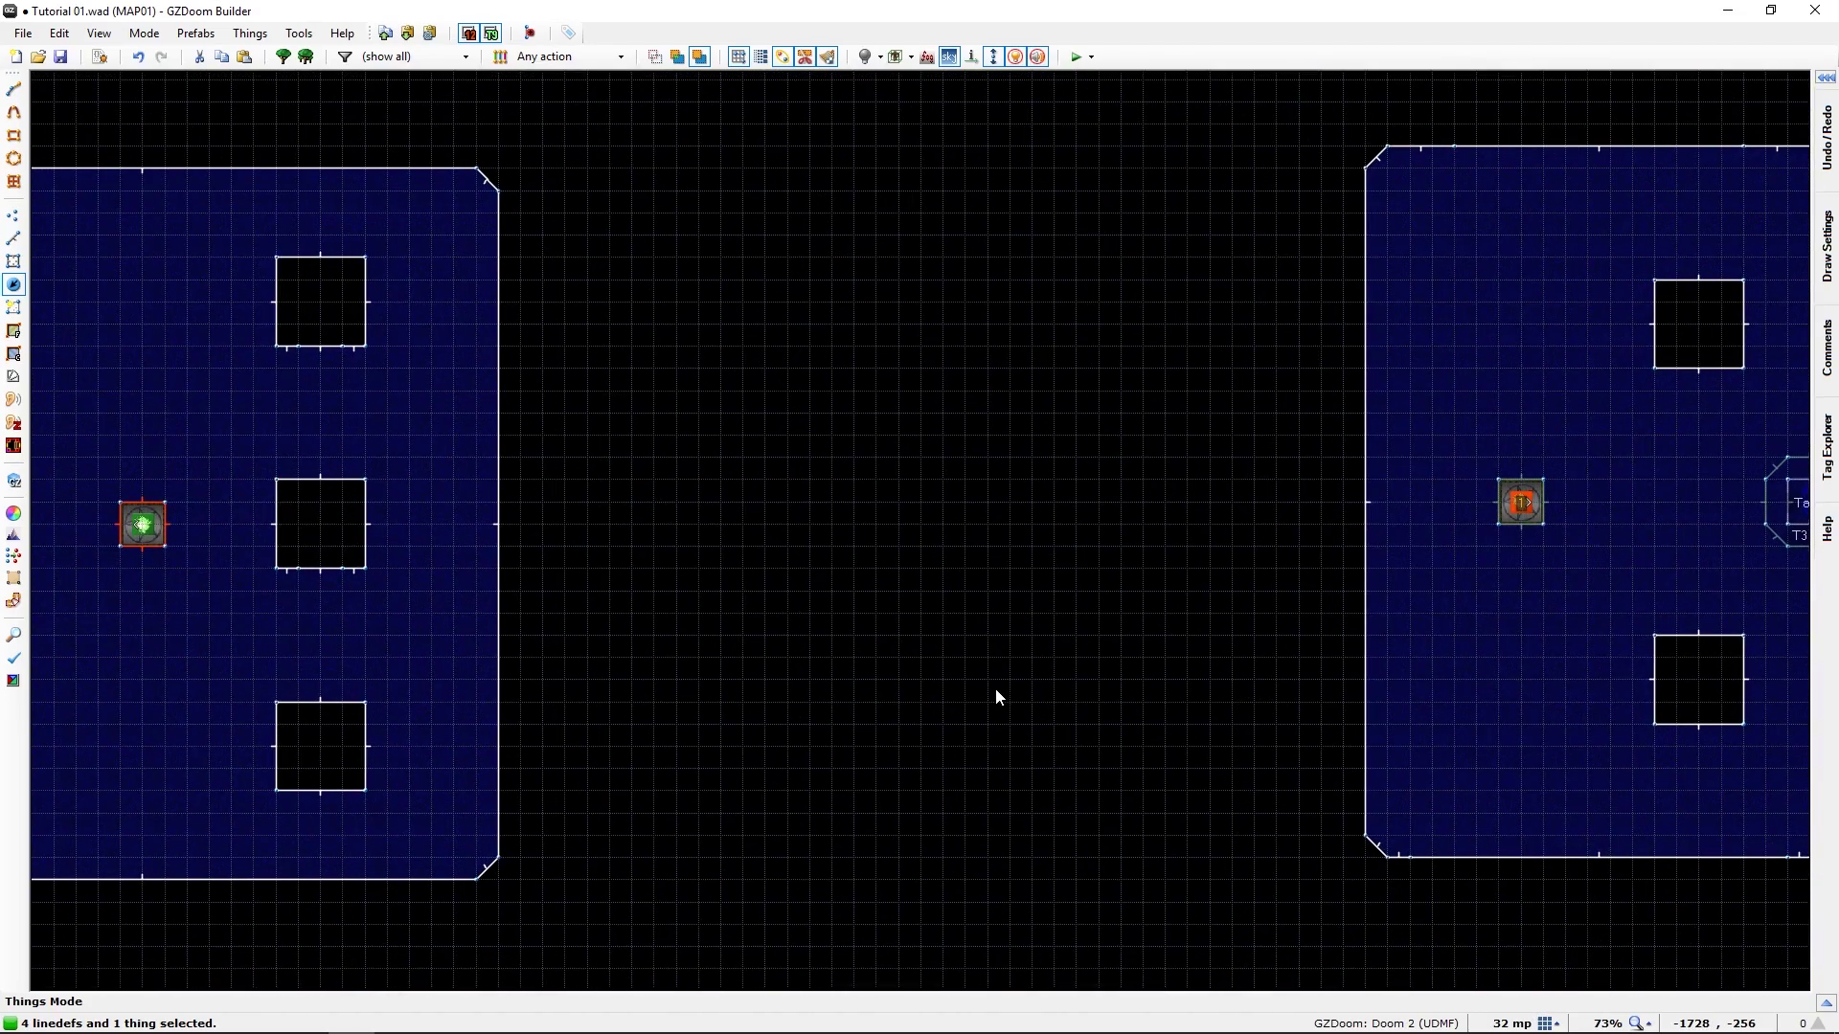
{"action": "key", "text": "l"}
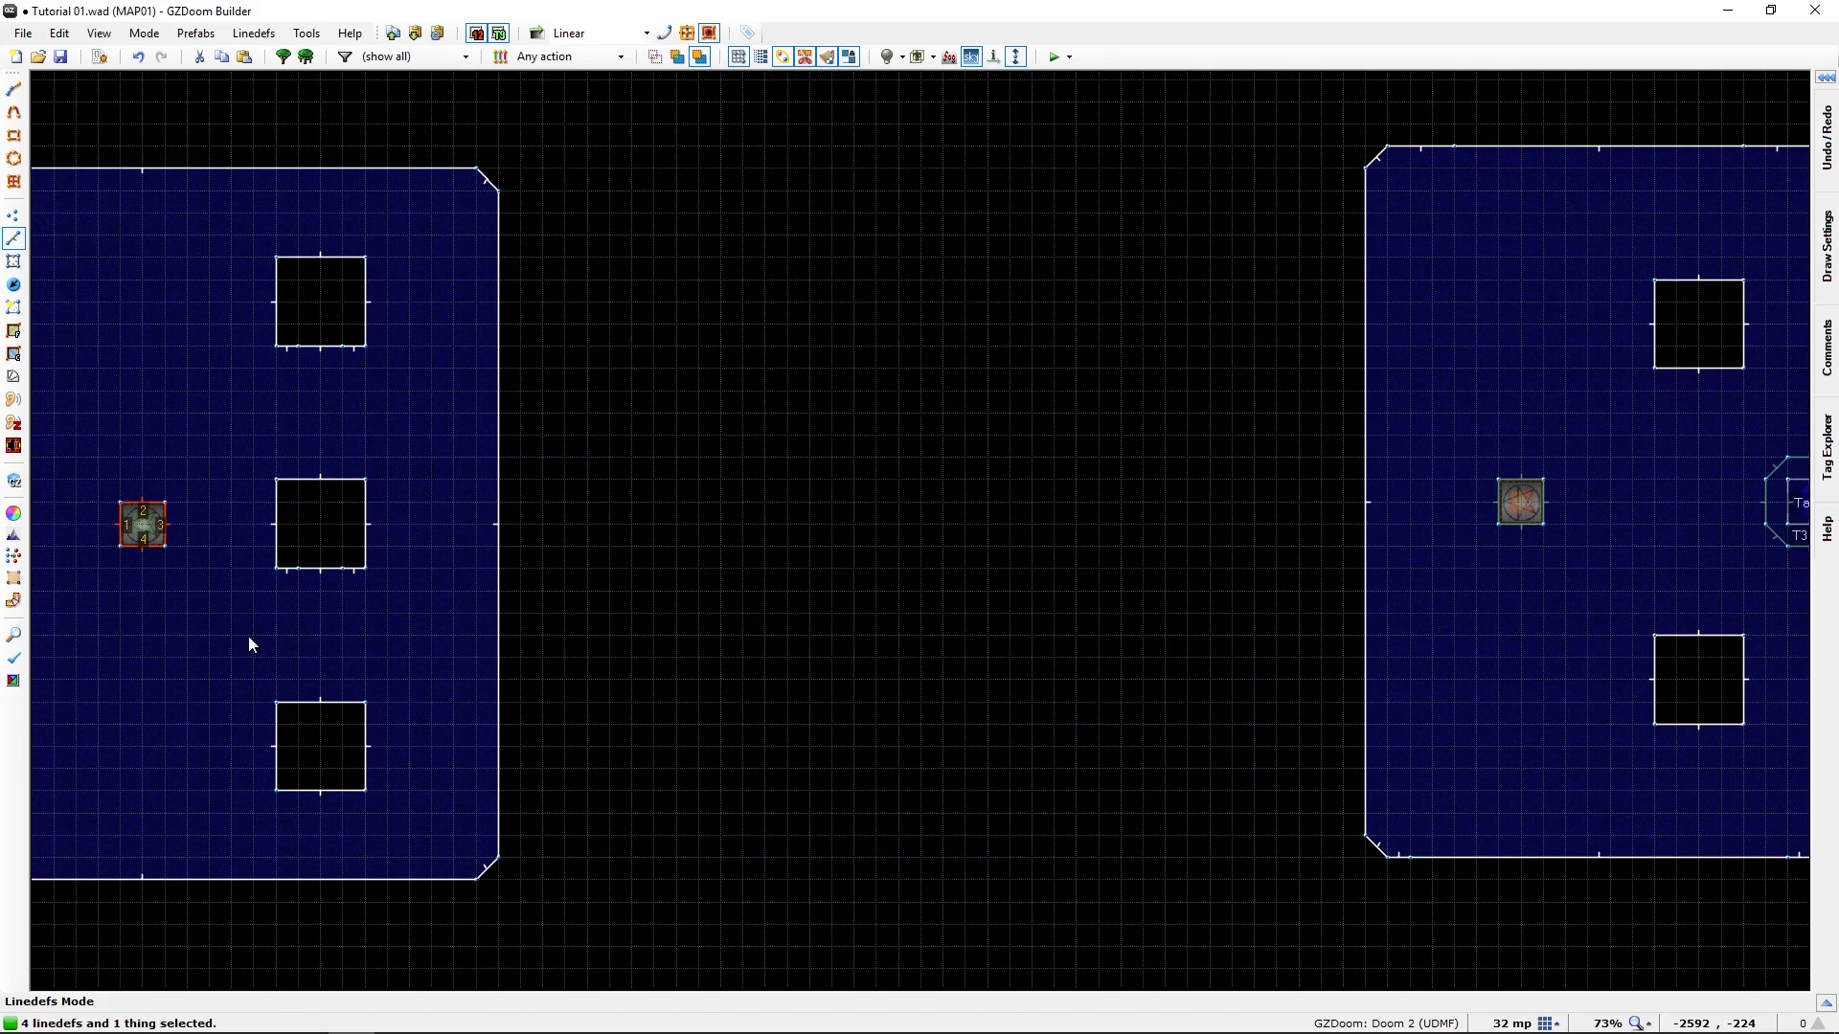
{"action": "left_click", "coordinate": [173, 581]}
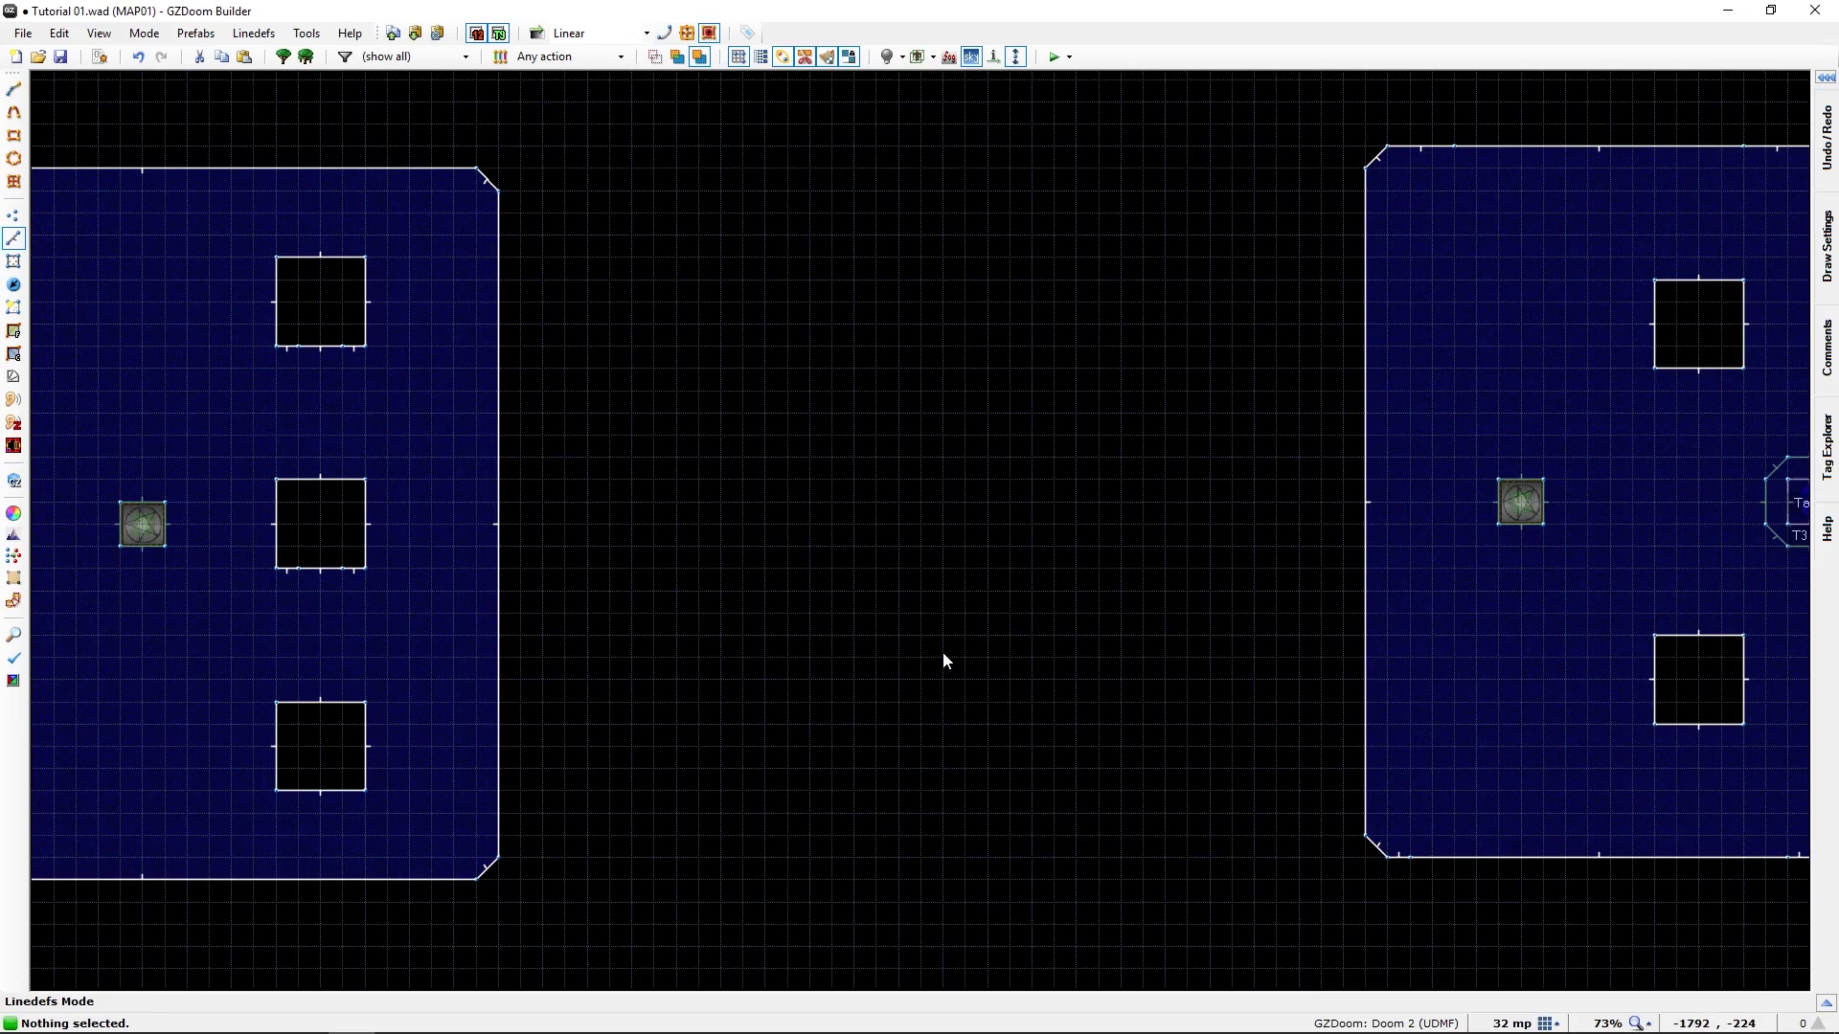
Launch a test play of the map and walk from the player start to the lift
{"action": "middle_click_drag", "start_coordinate": [1210, 662], "coordinate": [474, 730]}
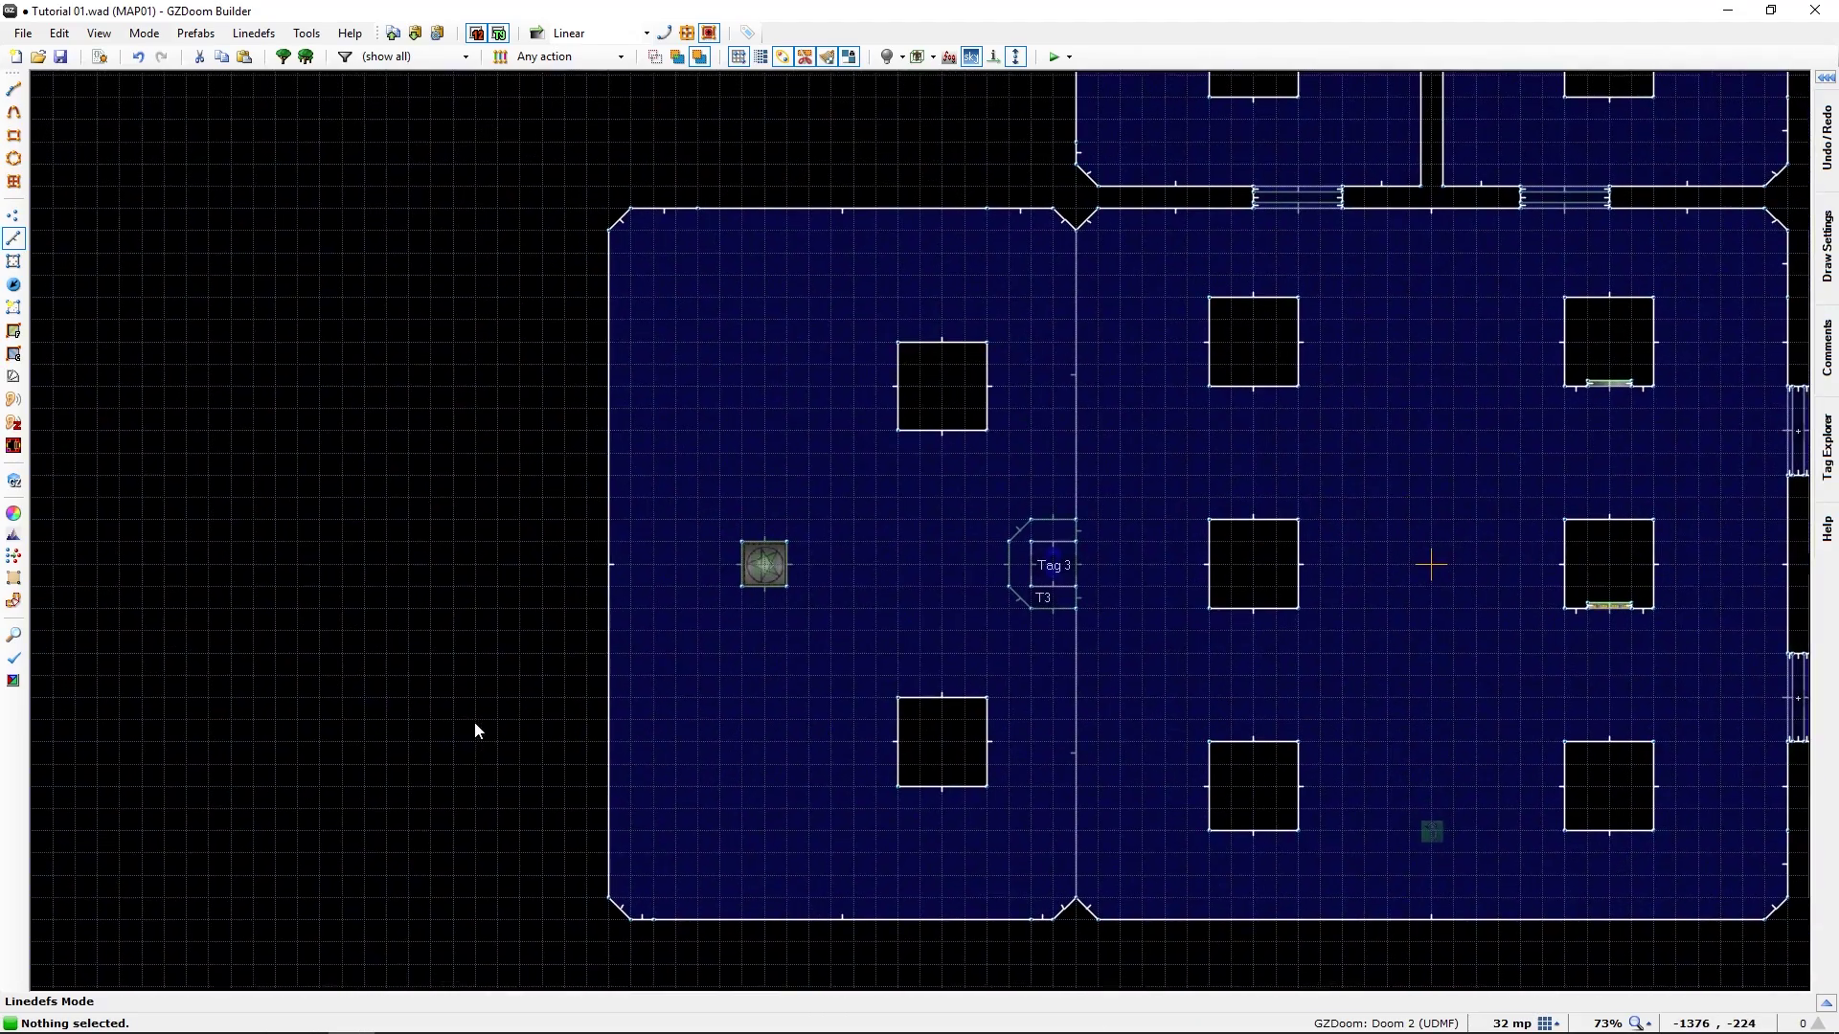
{"action": "middle_click_drag", "start_coordinate": [752, 626], "coordinate": [751, 588]}
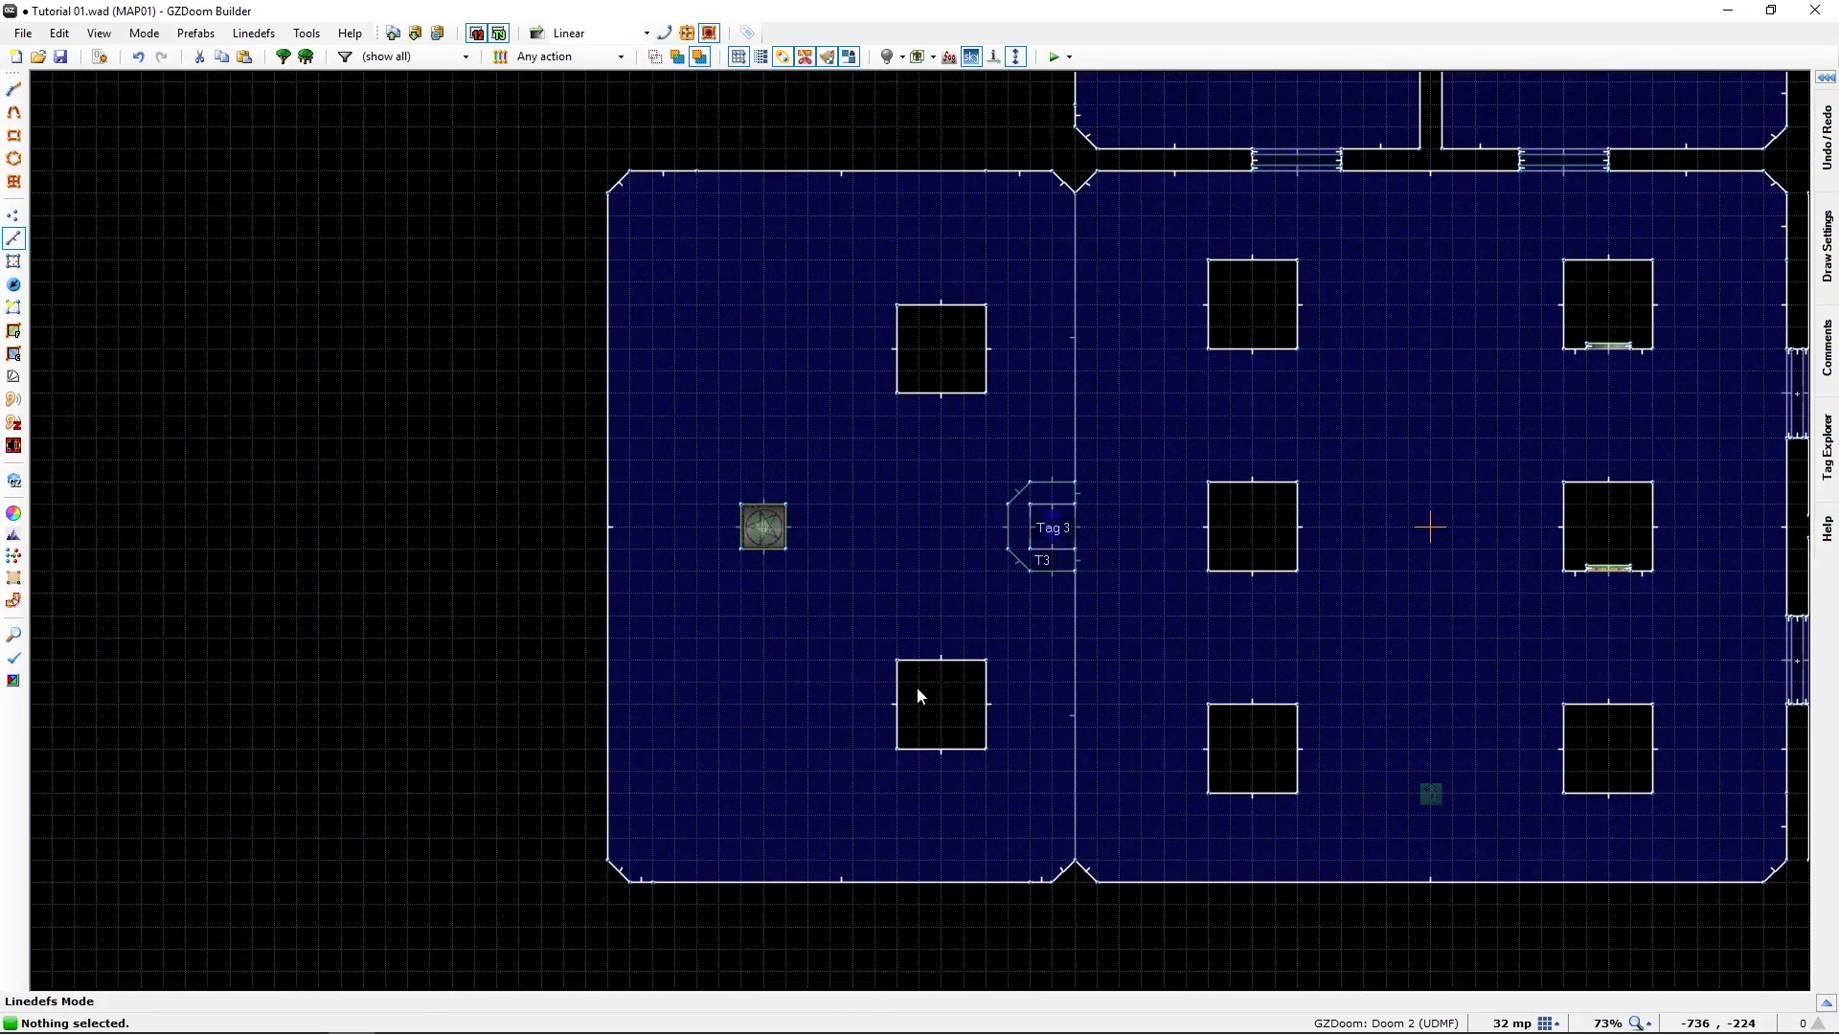
{"action": "scroll", "coordinate": [916, 688], "scroll_direction": "down", "scroll_amount": 1}
{"action": "scroll", "coordinate": [916, 688], "scroll_direction": "up", "scroll_amount": 1}
{"action": "key", "text": "F9"}
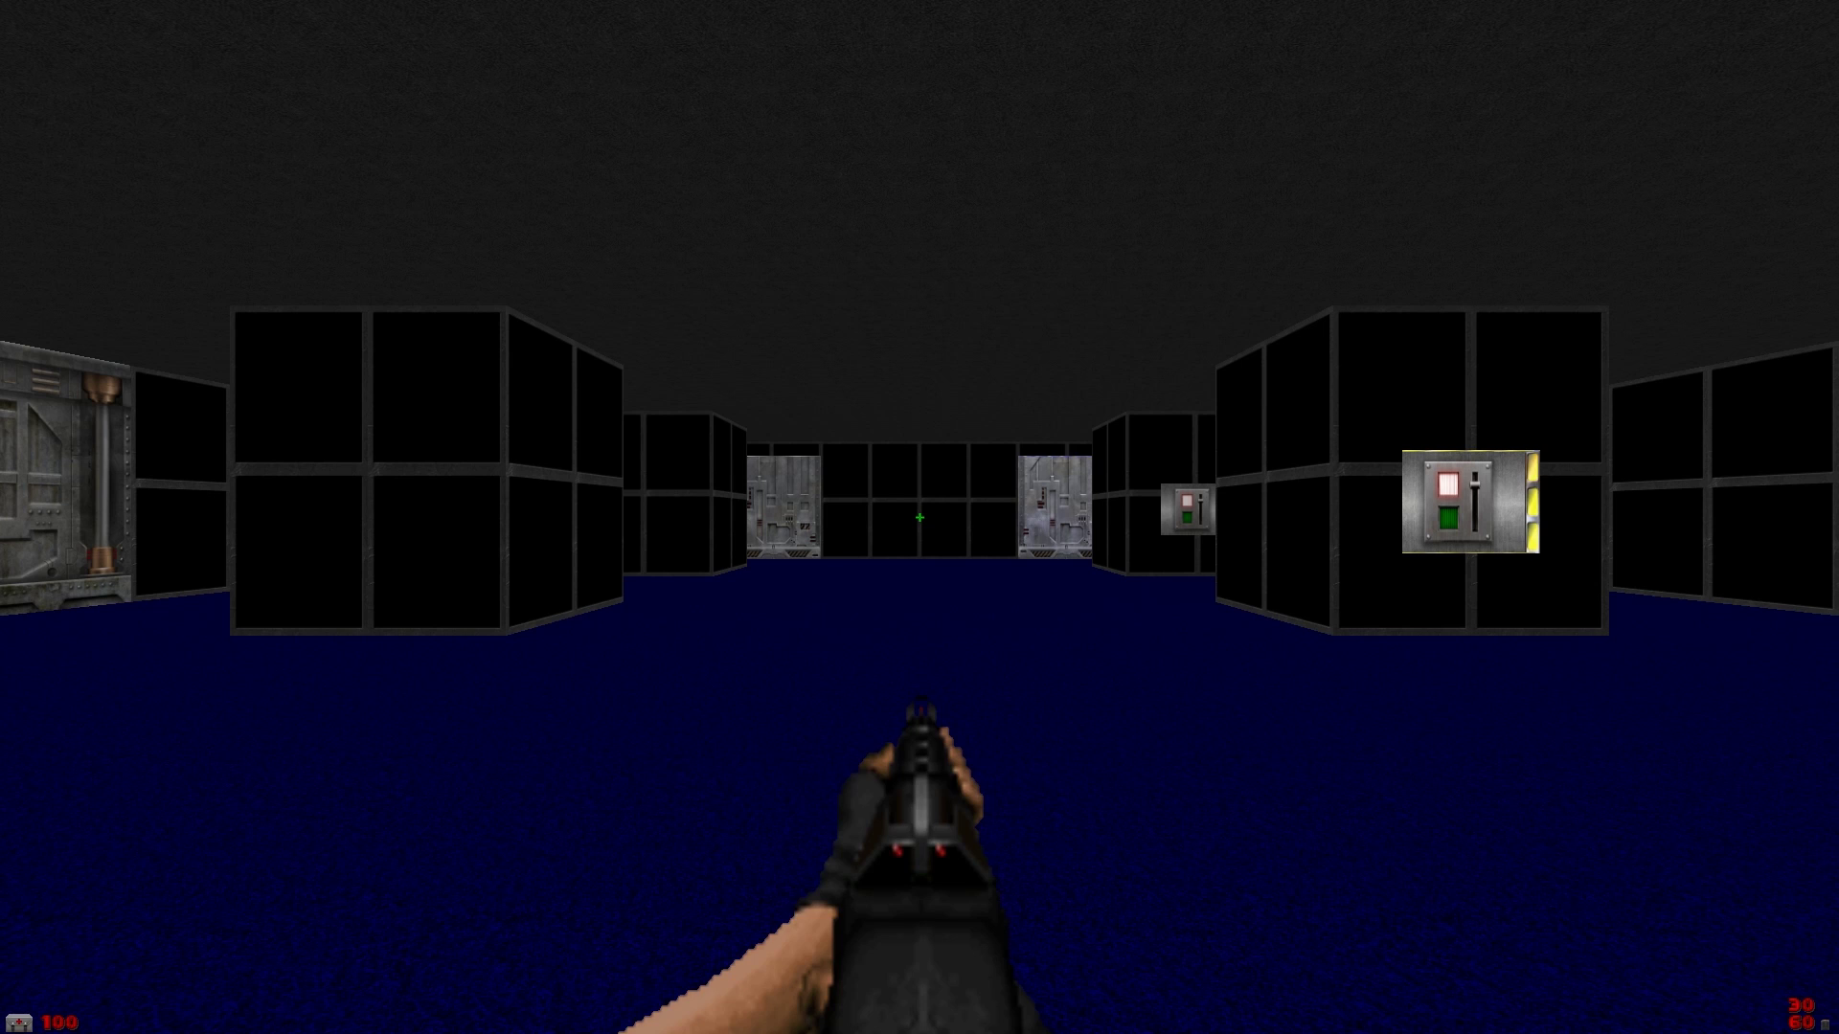
{"action": "key", "text": "w"}
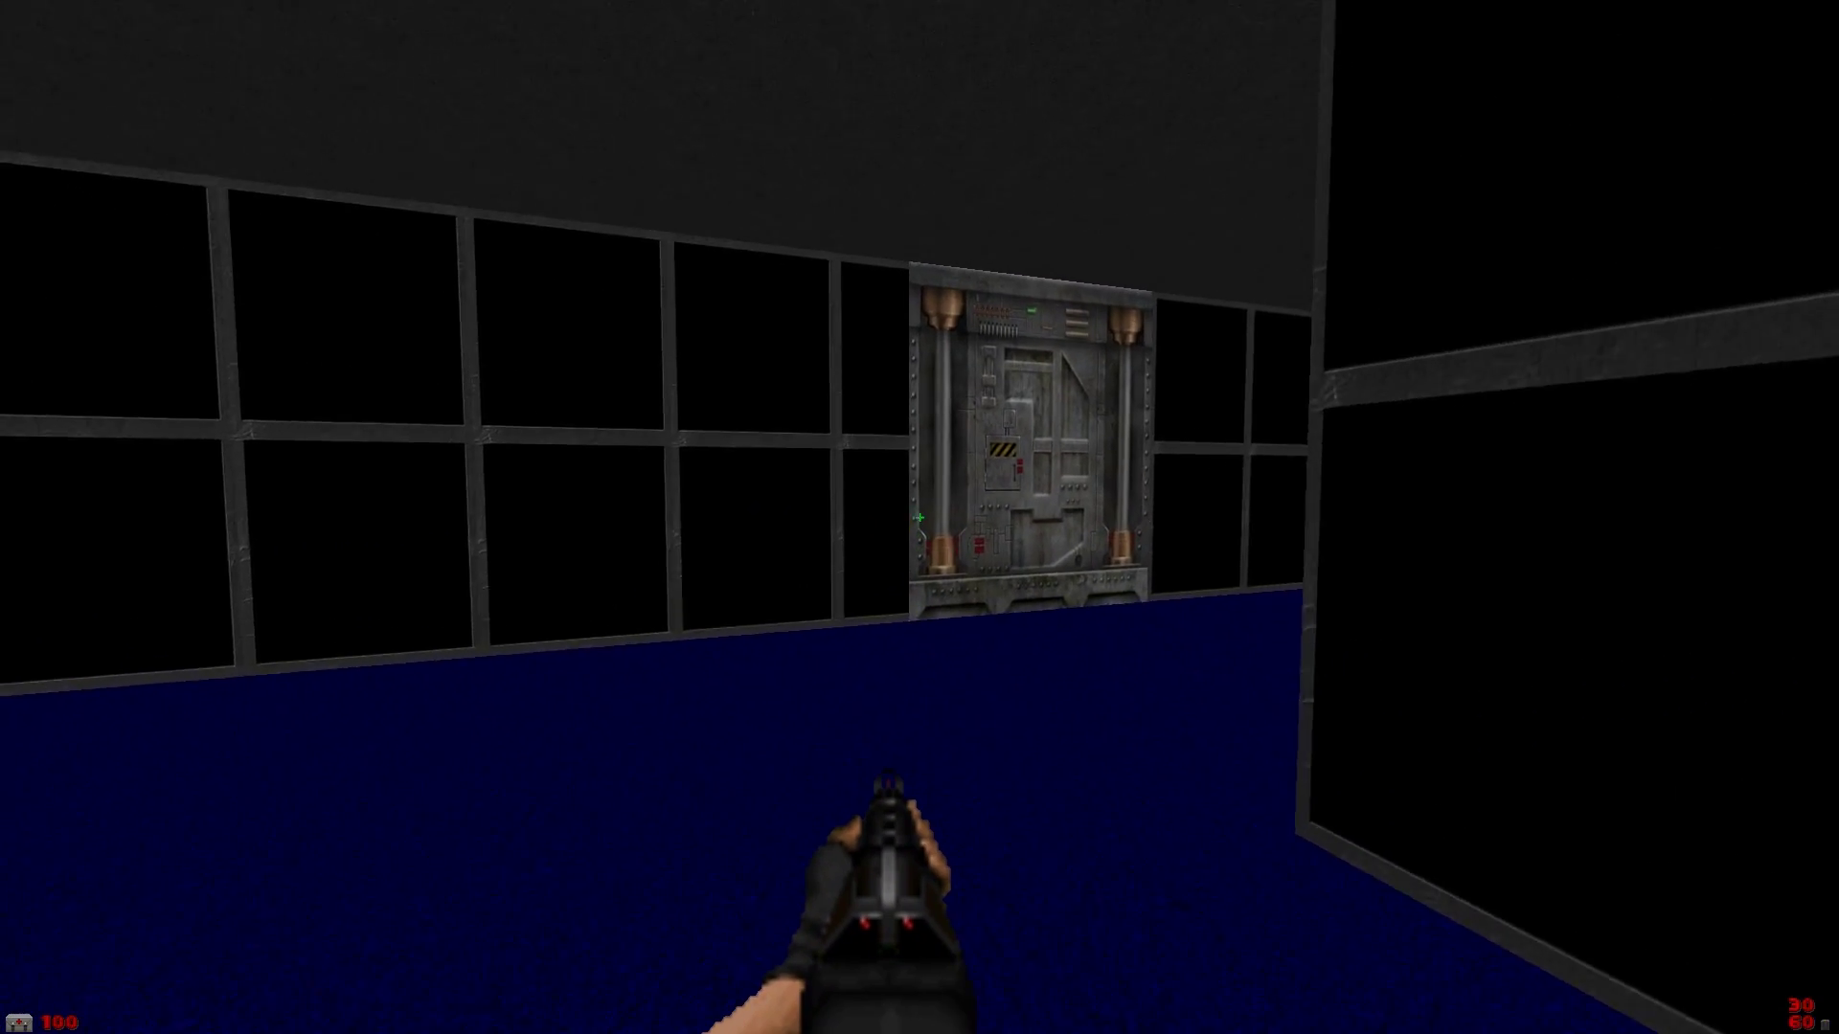
{"action": "key", "text": "w"}
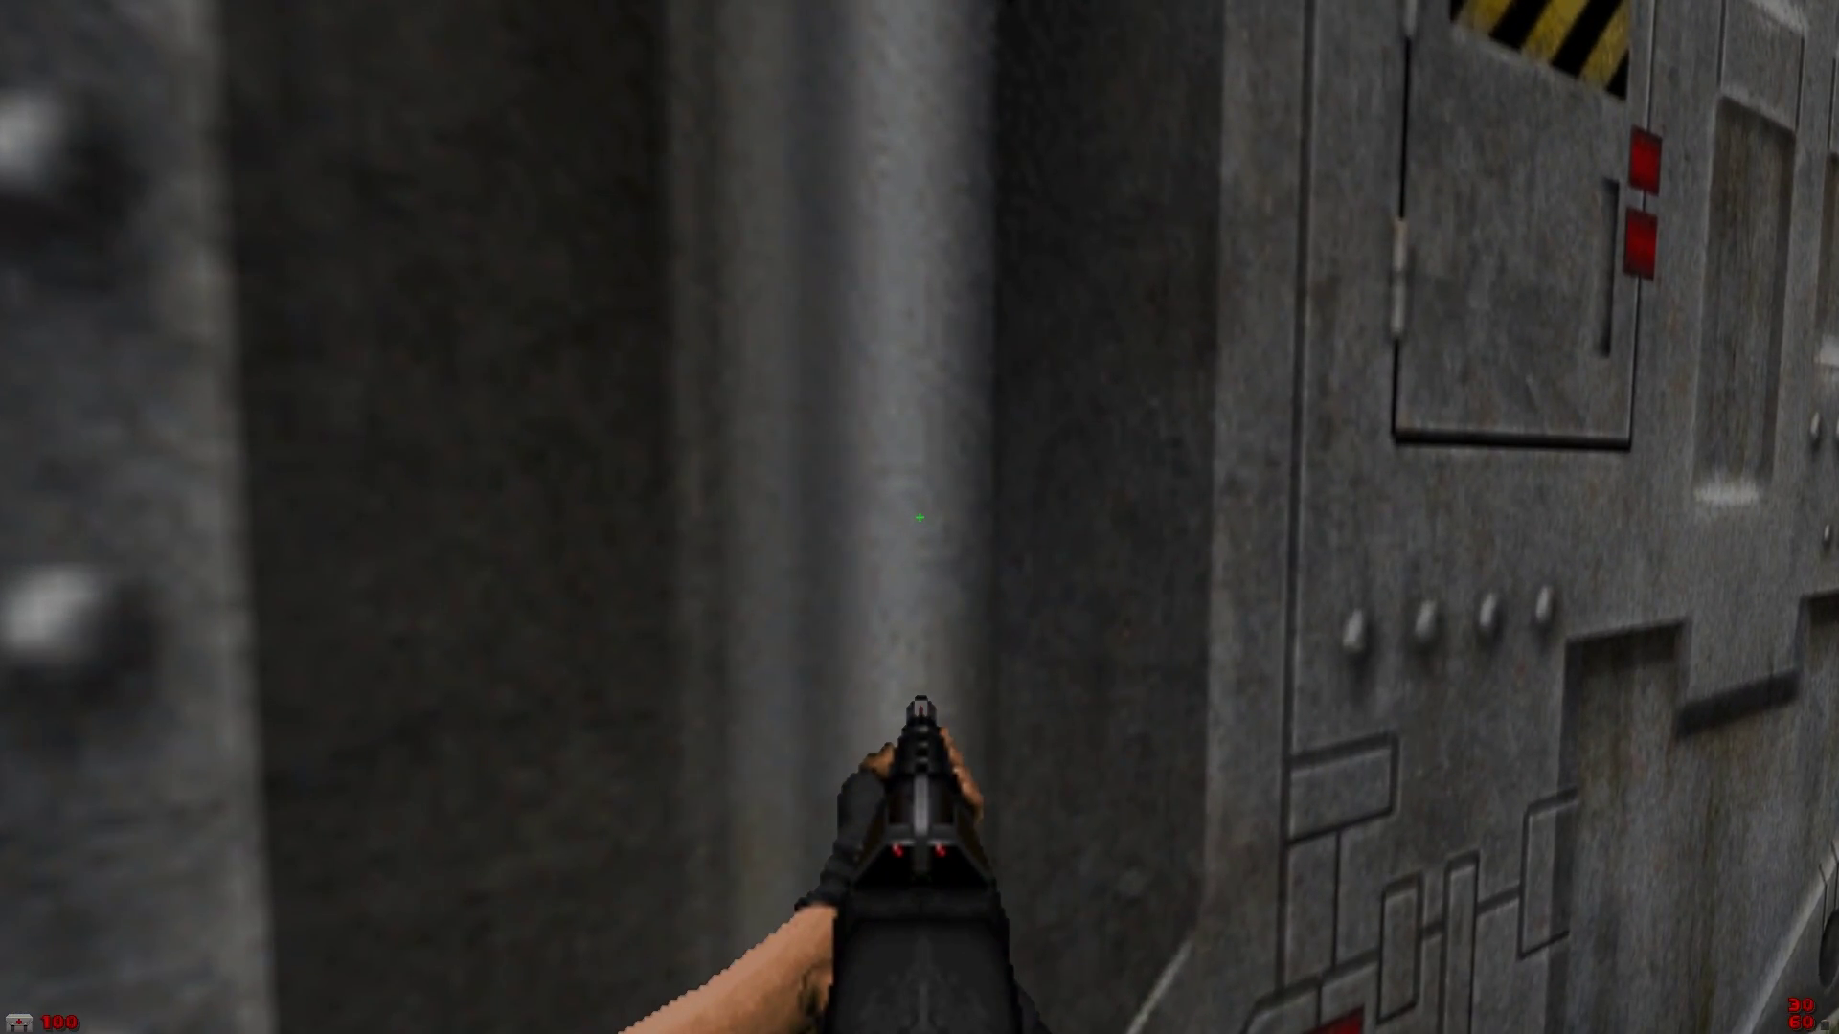
Ride the lift up and move out into the room with the pentagram pad
{"action": "key", "text": "w"}
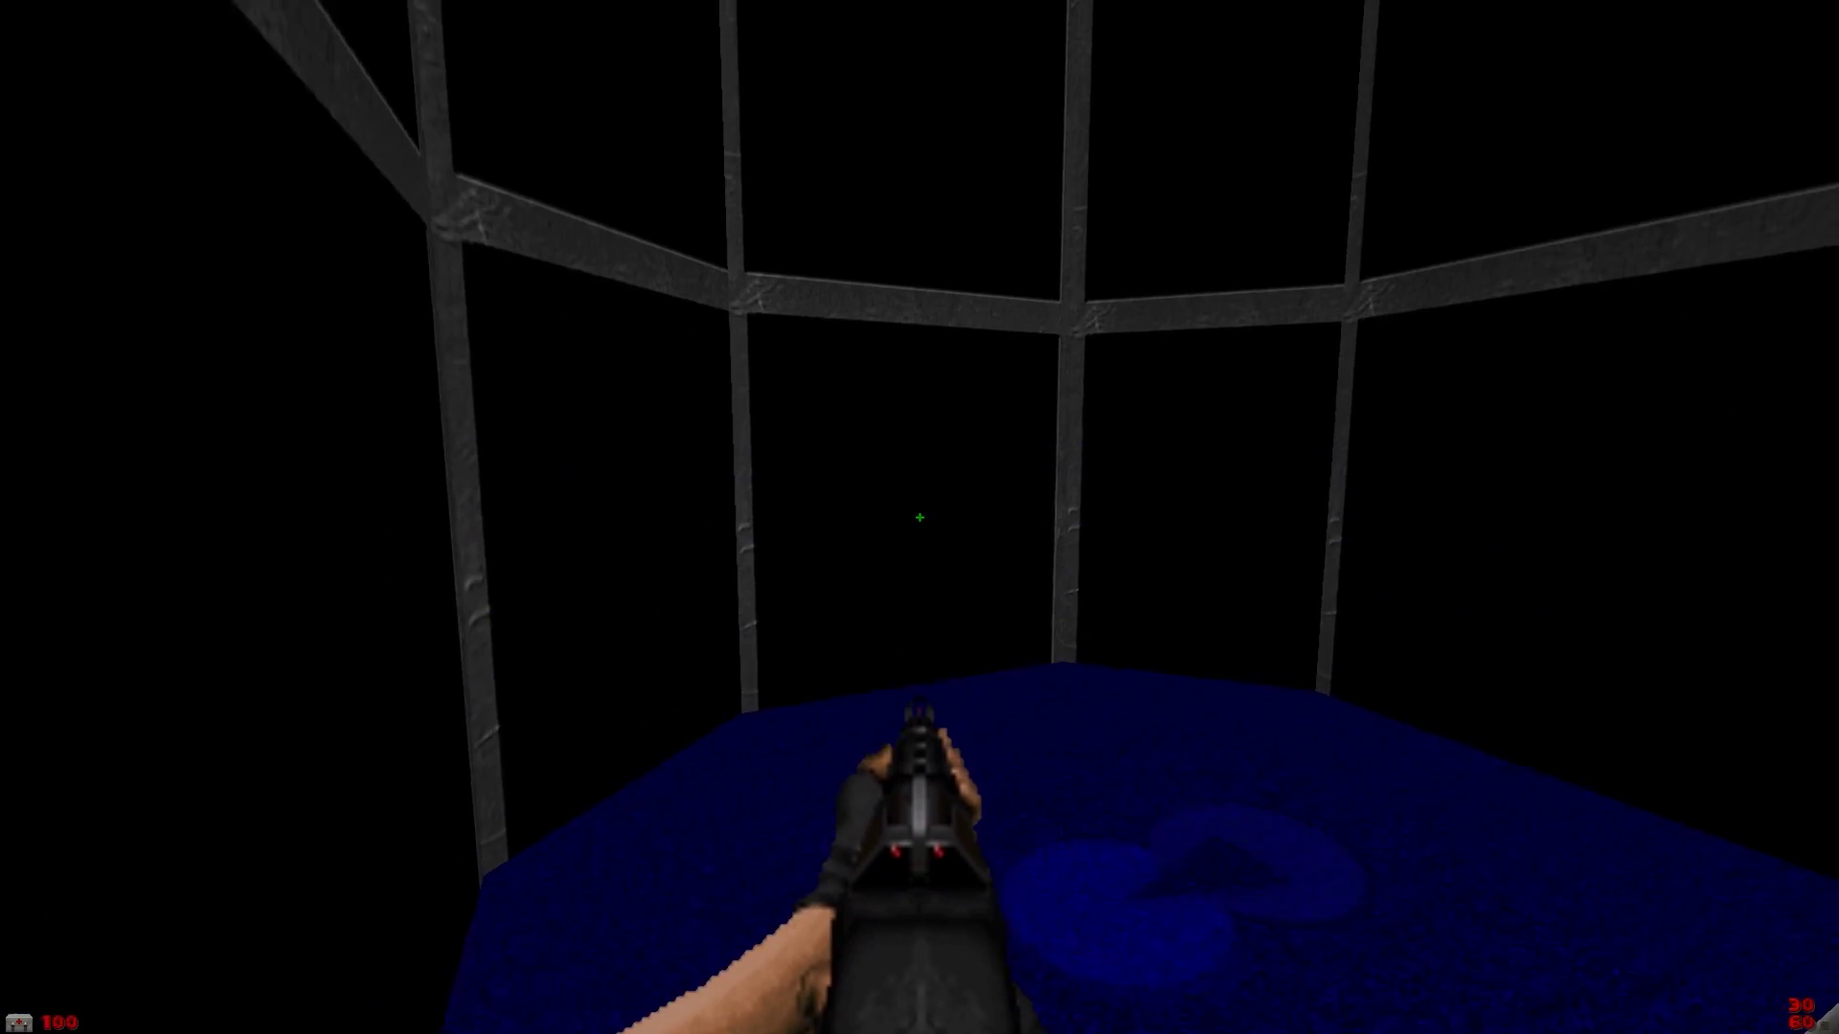
{"action": "key", "text": "w"}
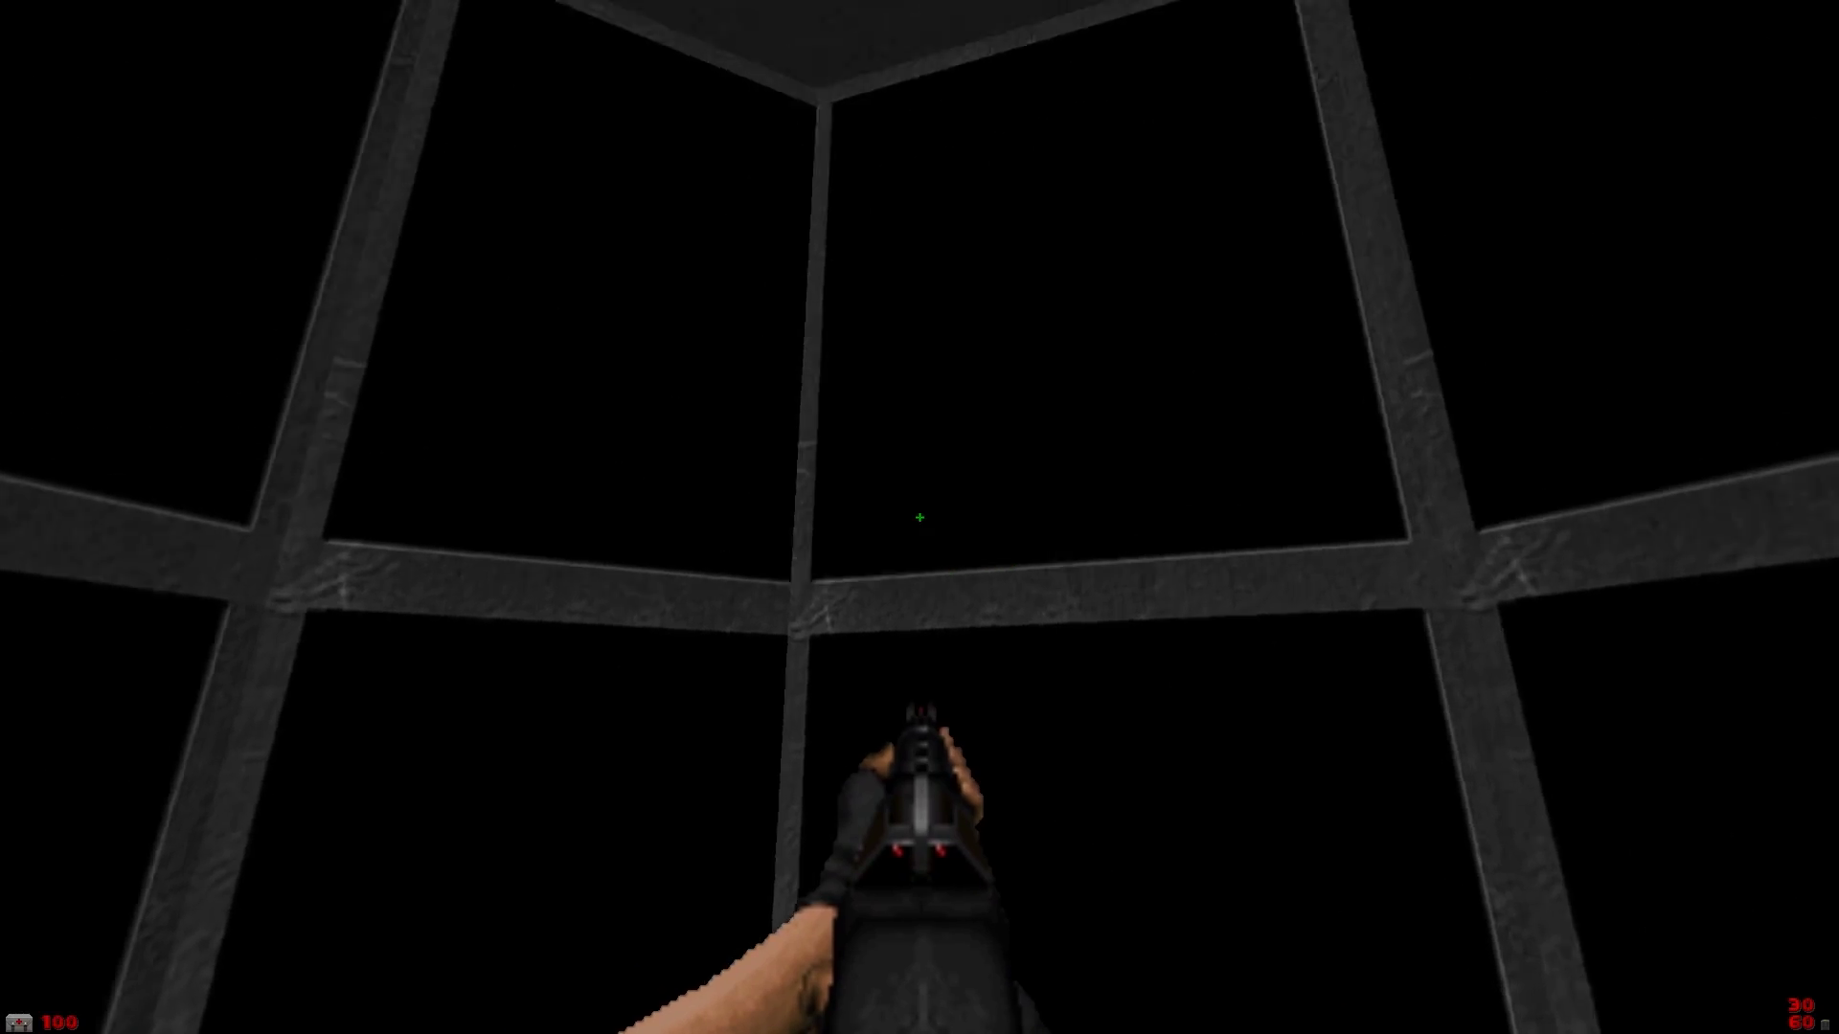
{"action": "key", "text": "Left"}
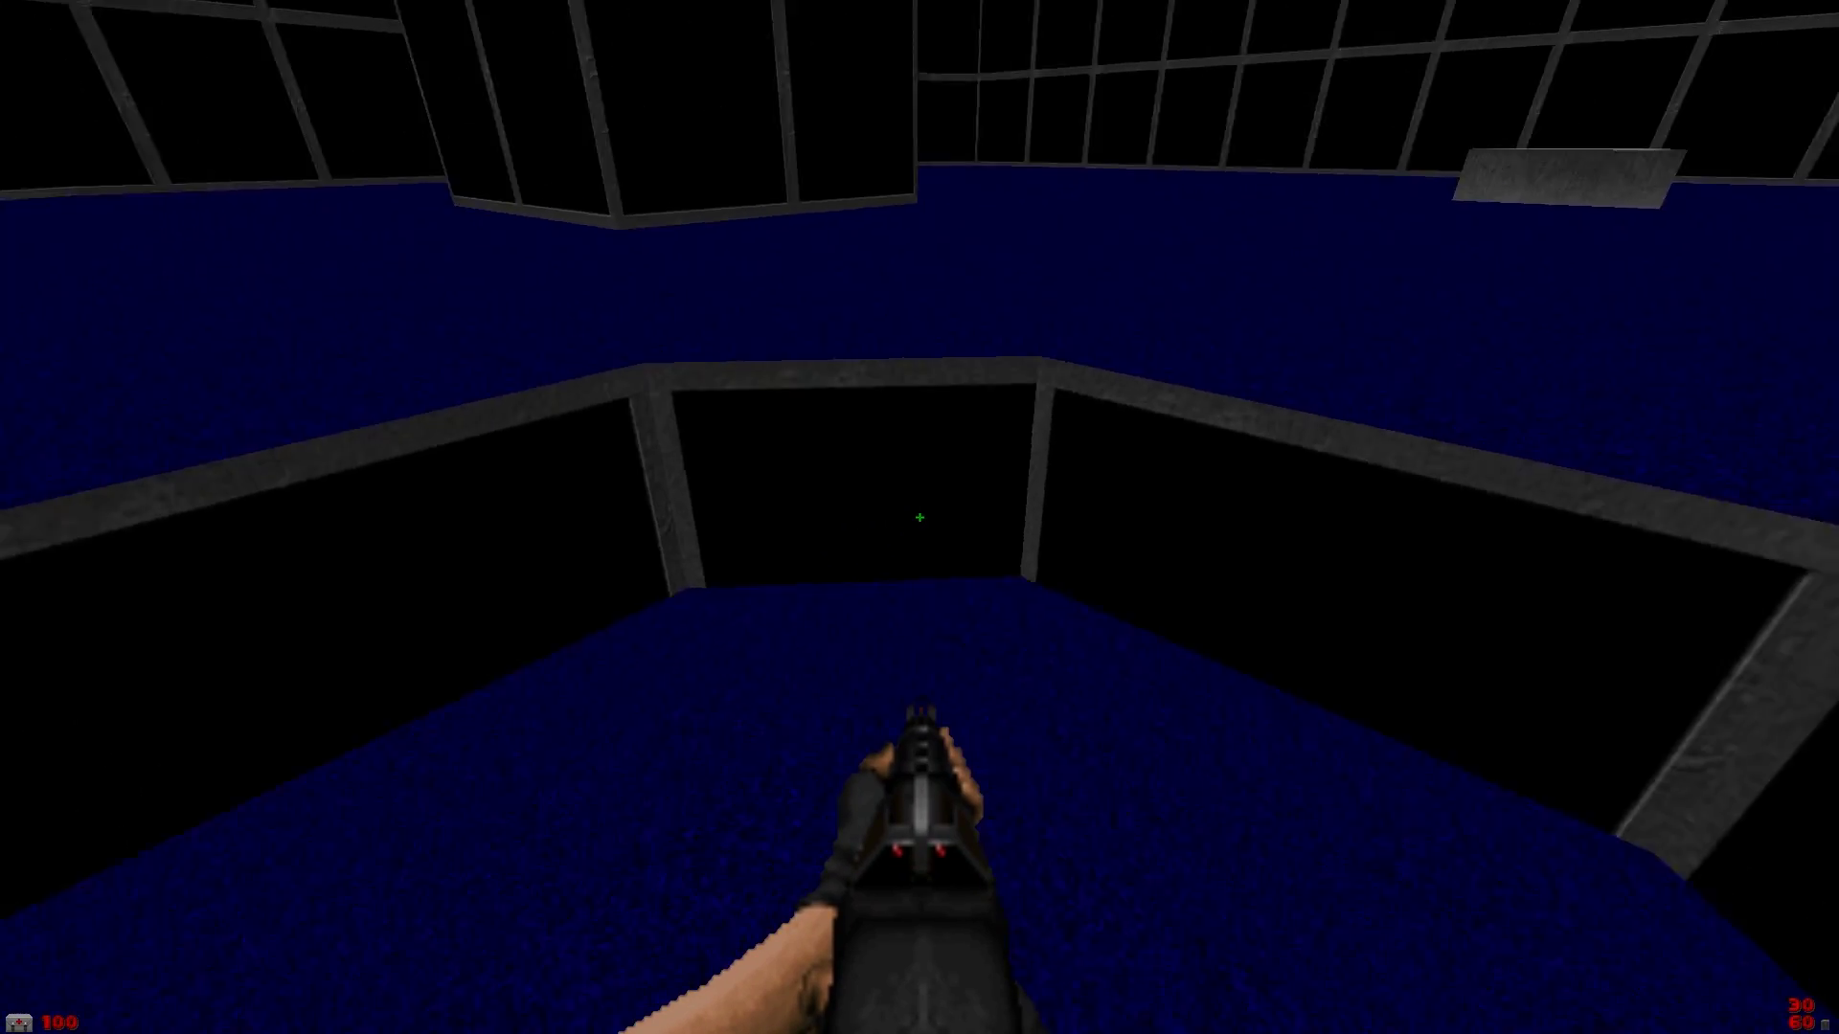
{"action": "key", "text": "Right"}
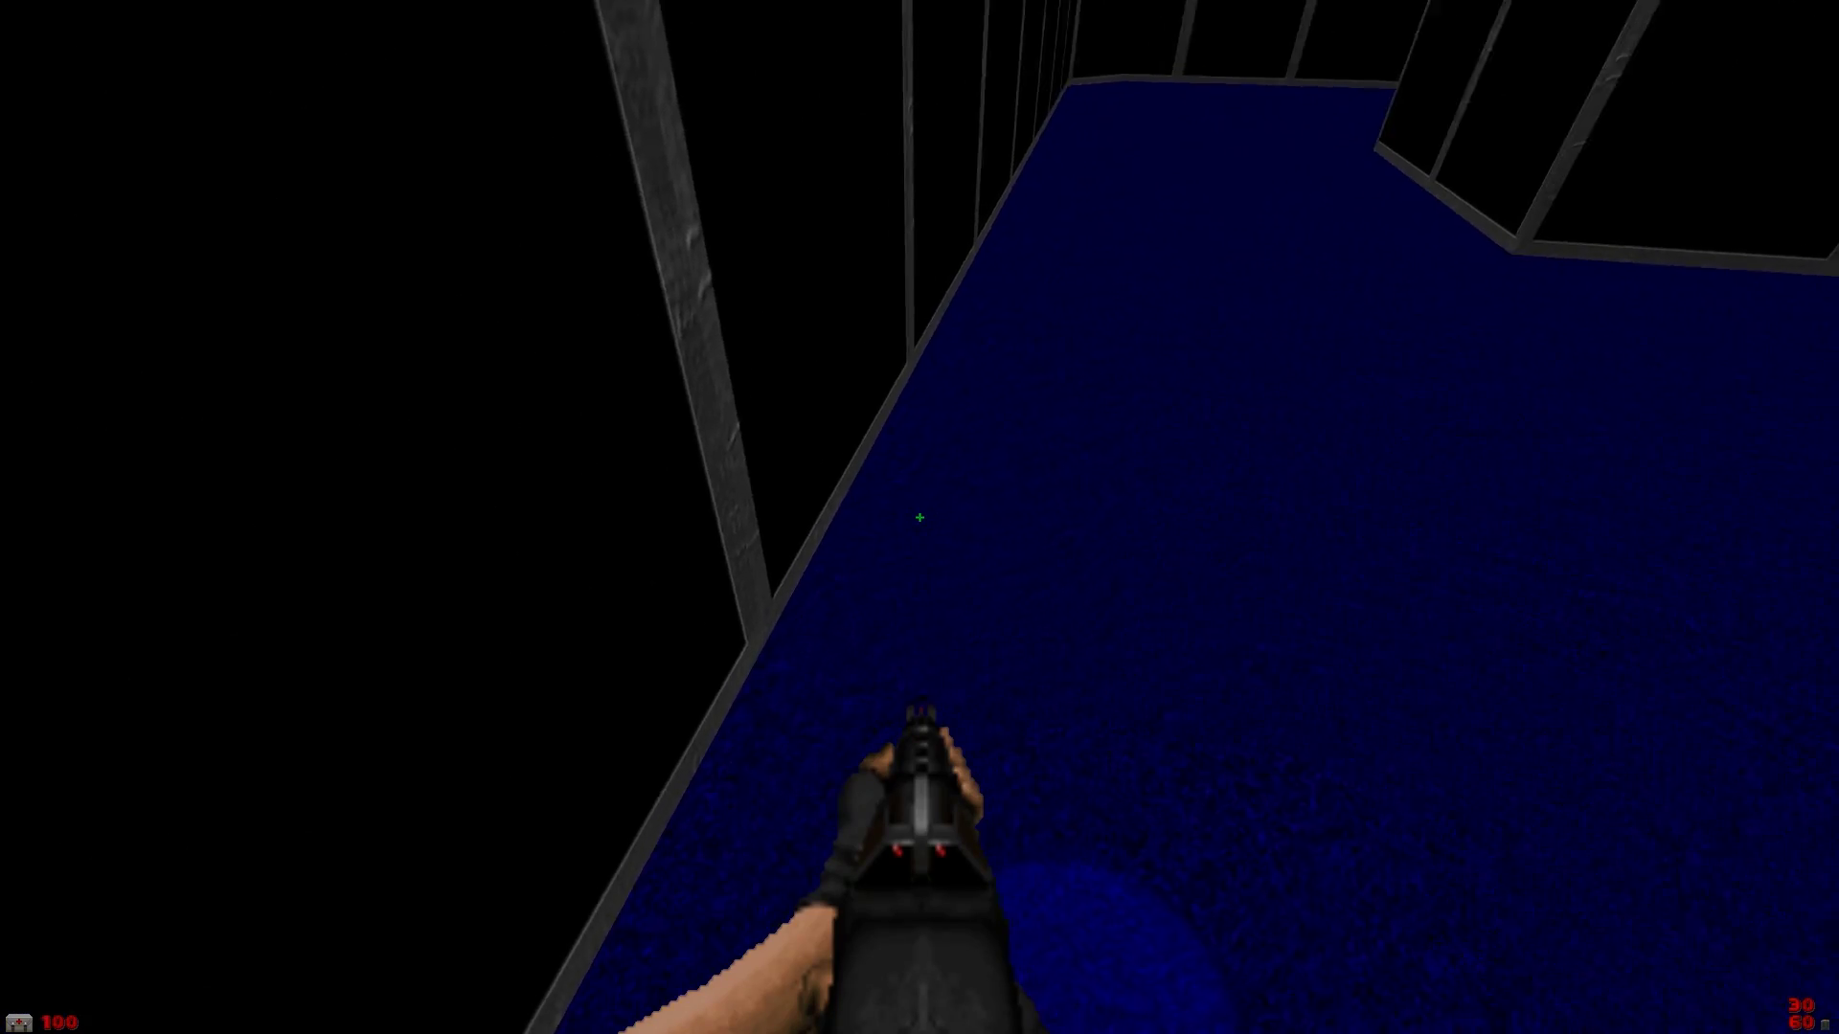
{"action": "key", "text": "w"}
{"action": "key", "text": "Right"}
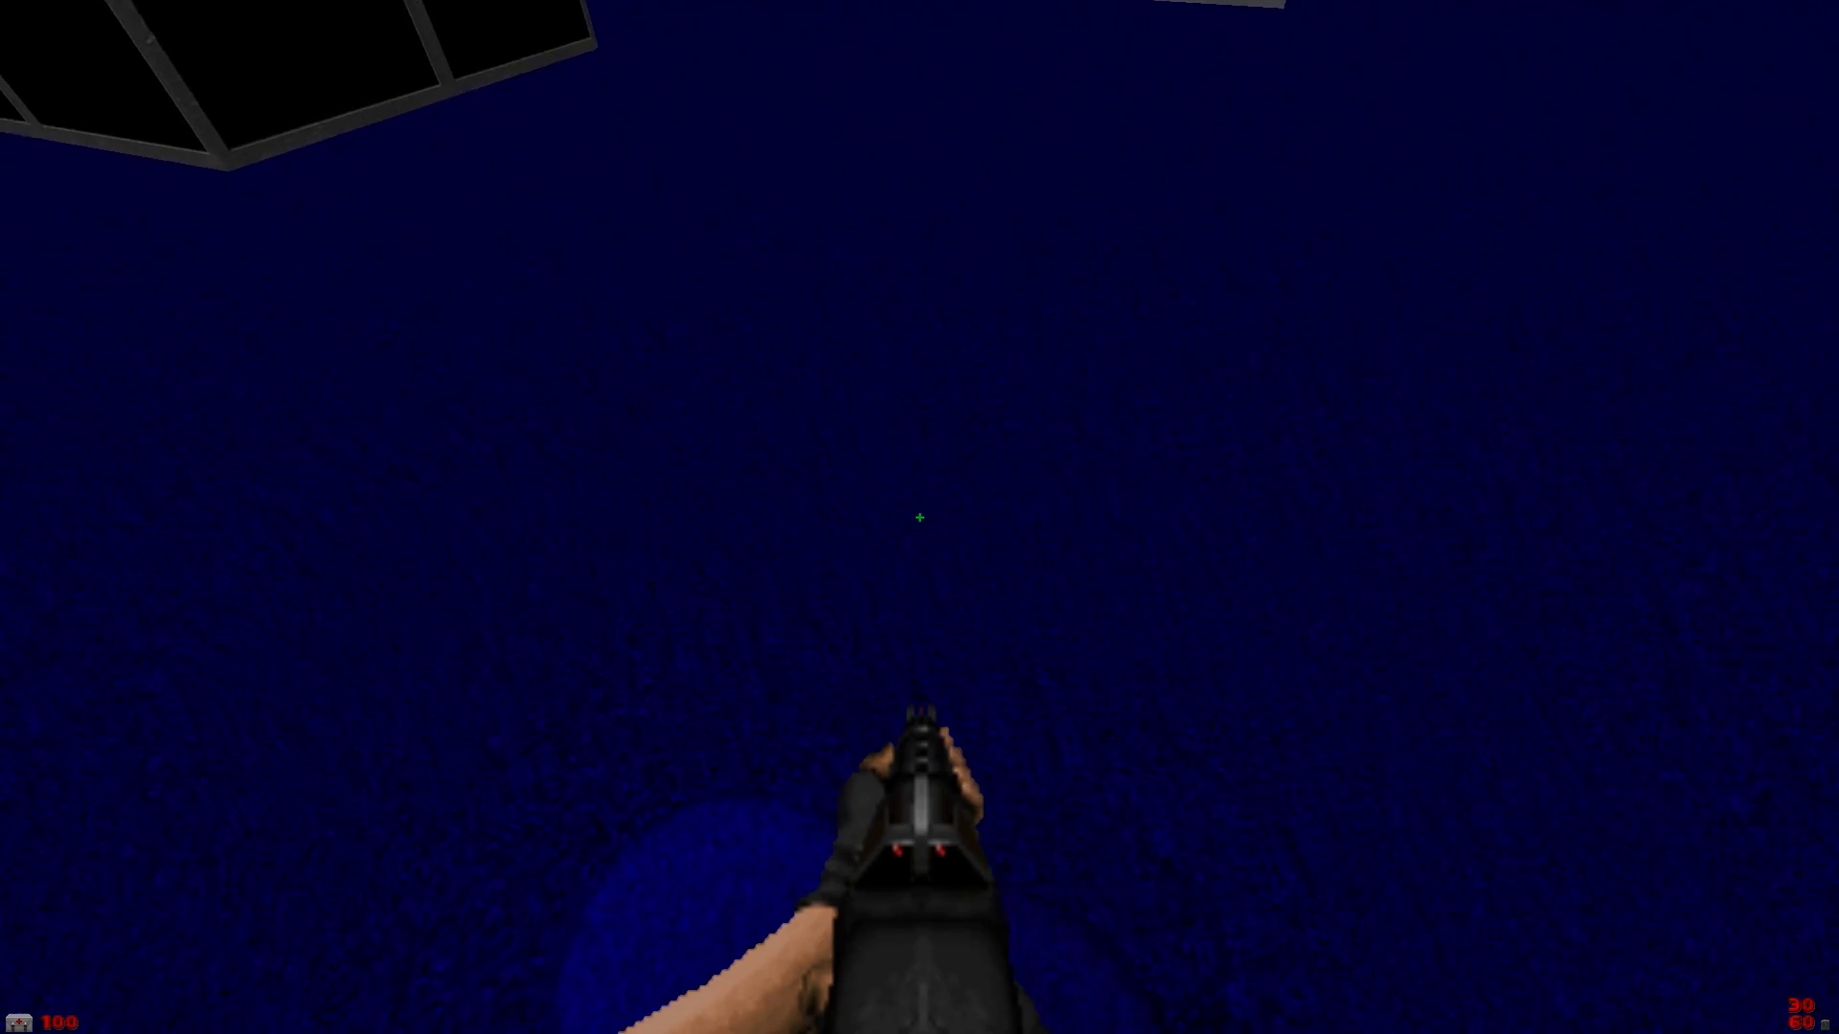
{"action": "key", "text": "Left"}
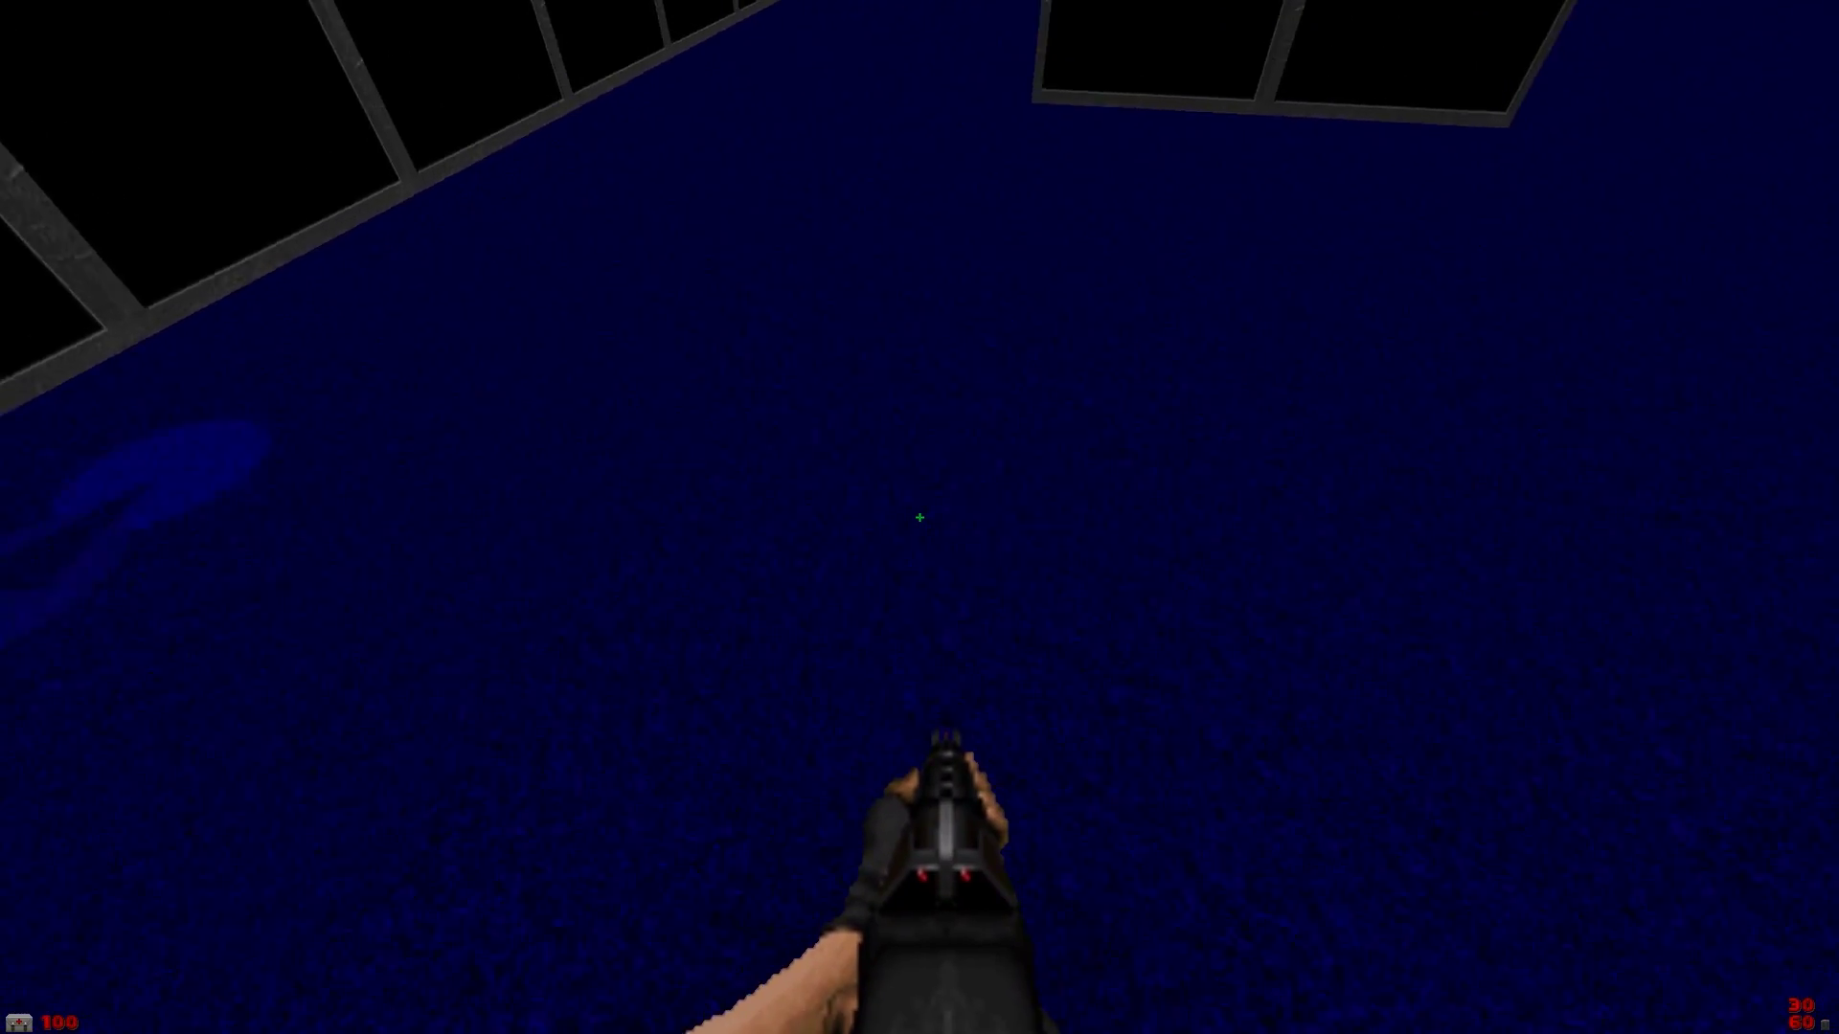
{"action": "key", "text": "w"}
{"action": "key", "text": "Left"}
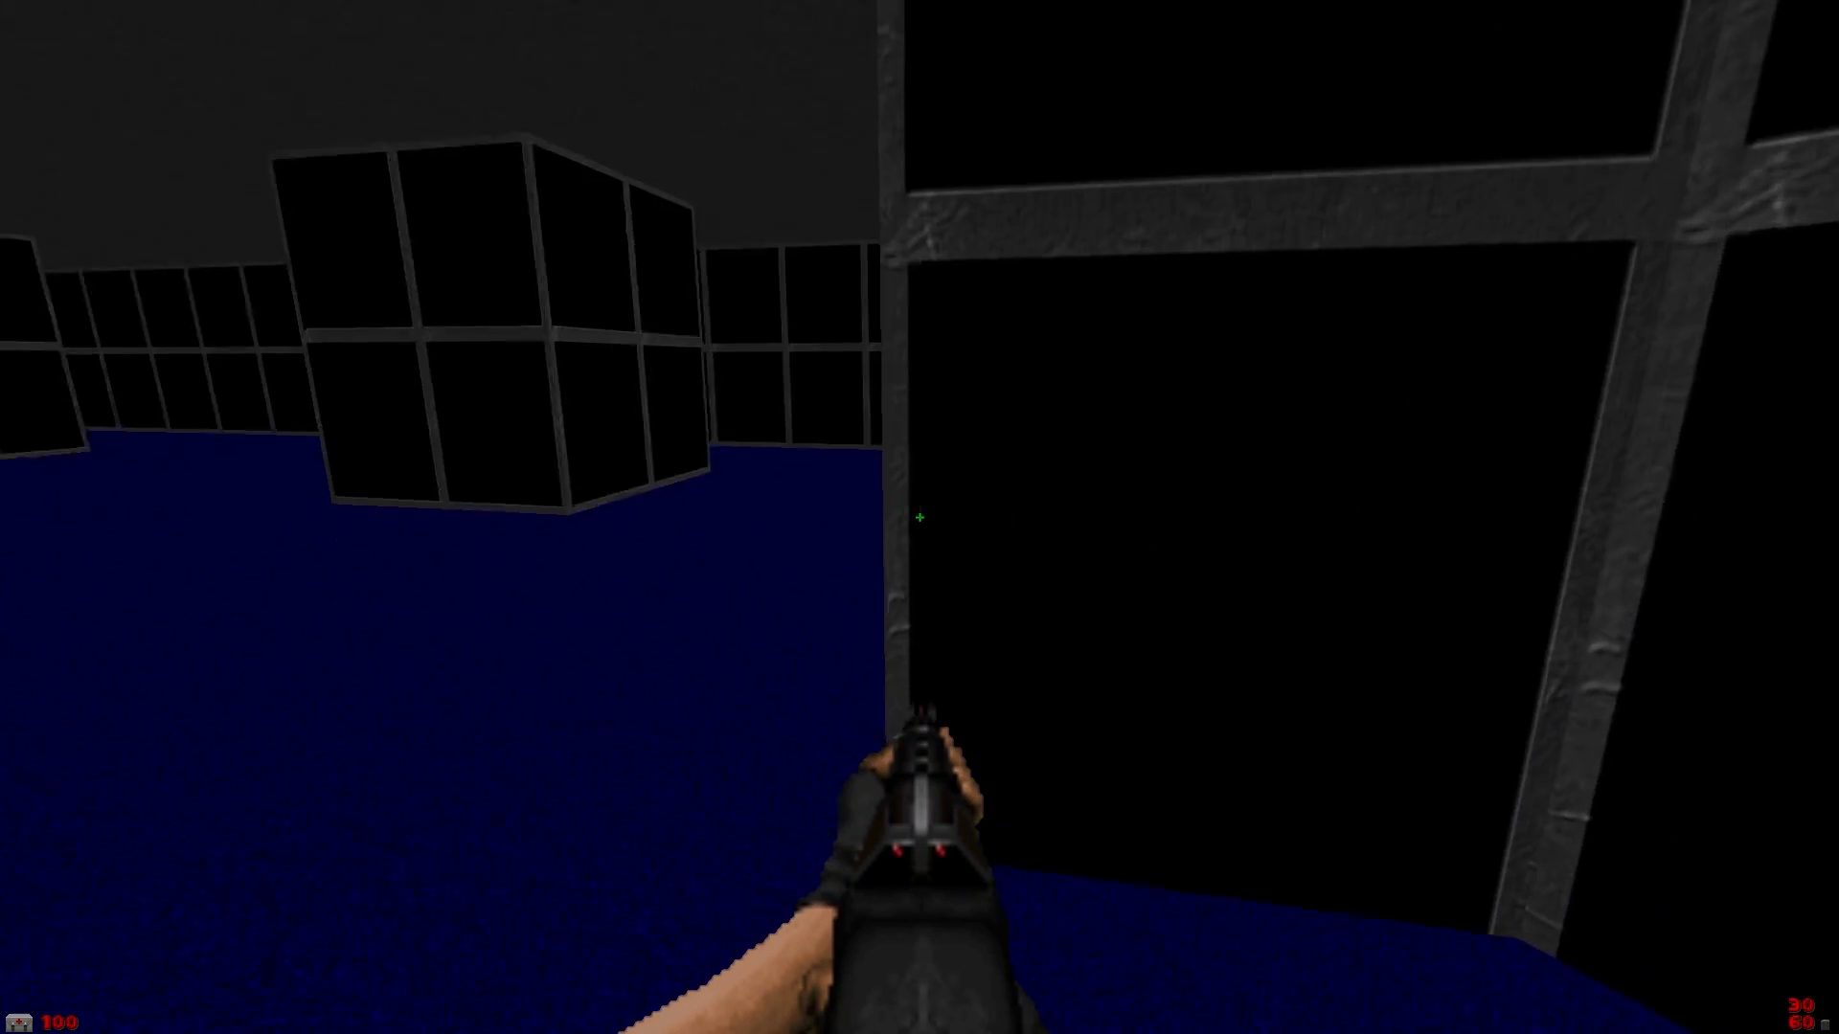
{"action": "key", "text": "Right"}
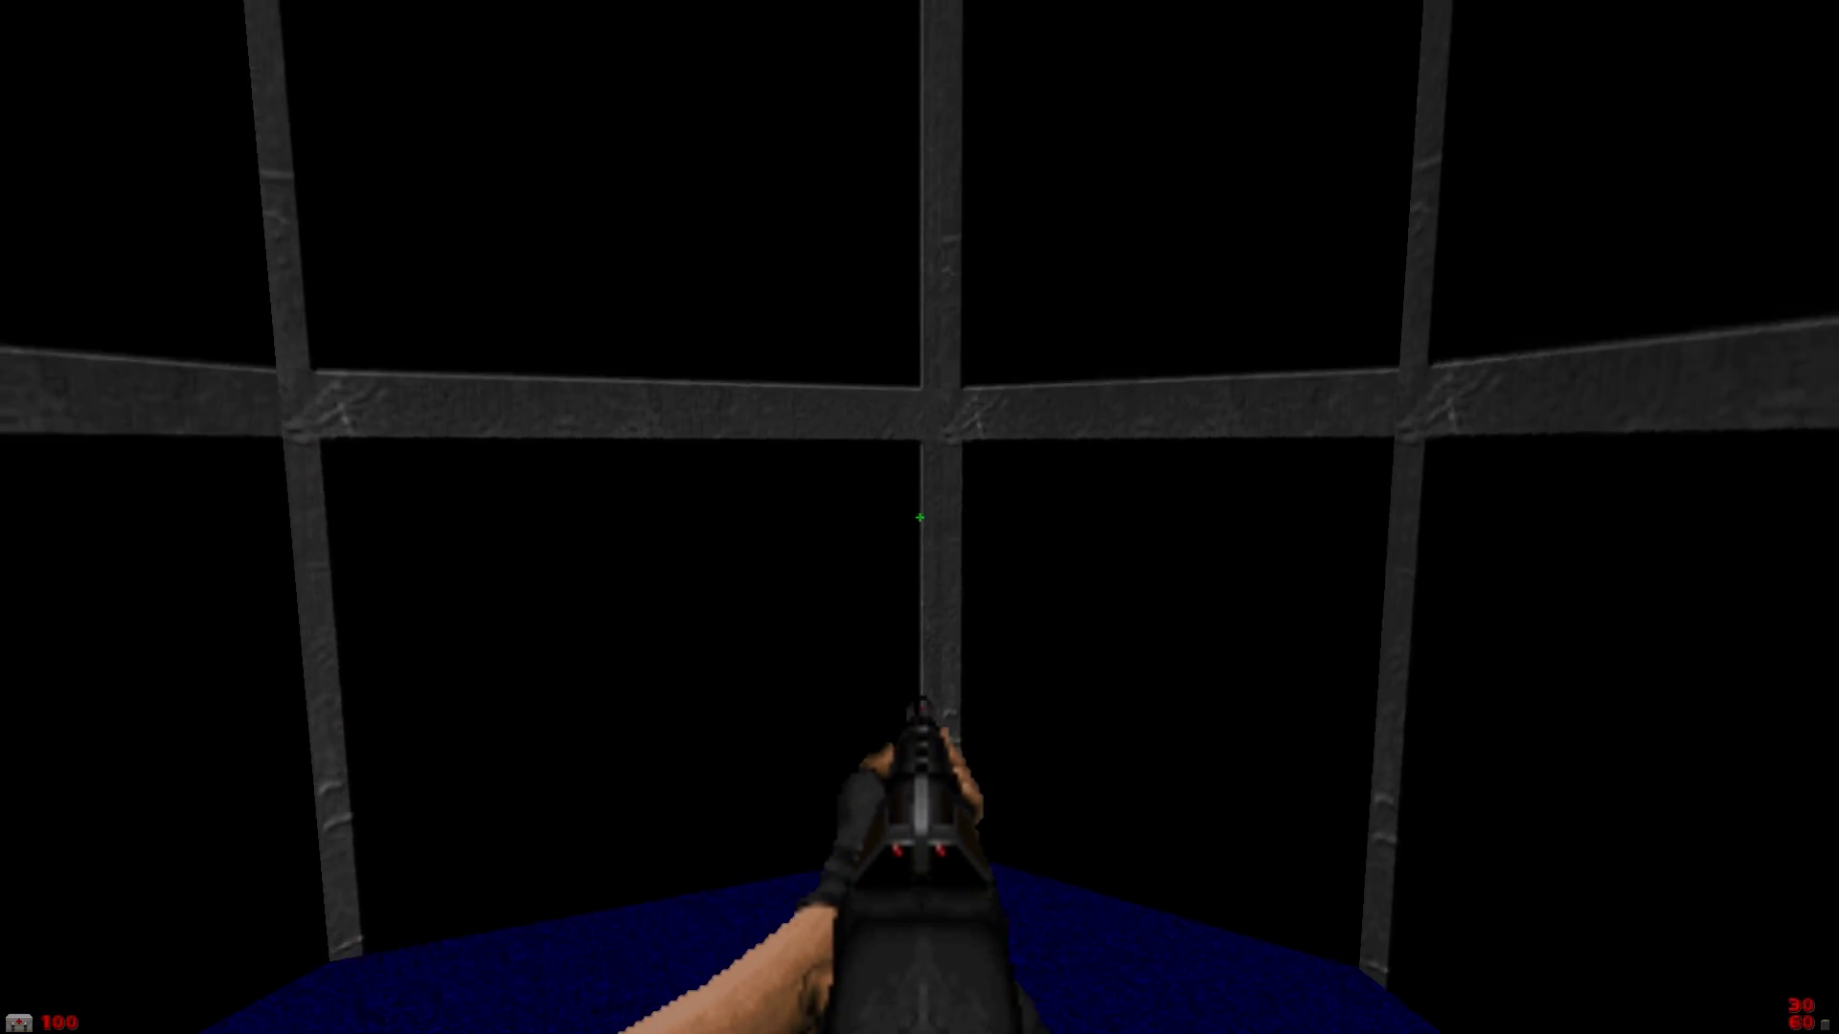
{"action": "key", "text": "space"}
{"action": "key", "text": "w"}
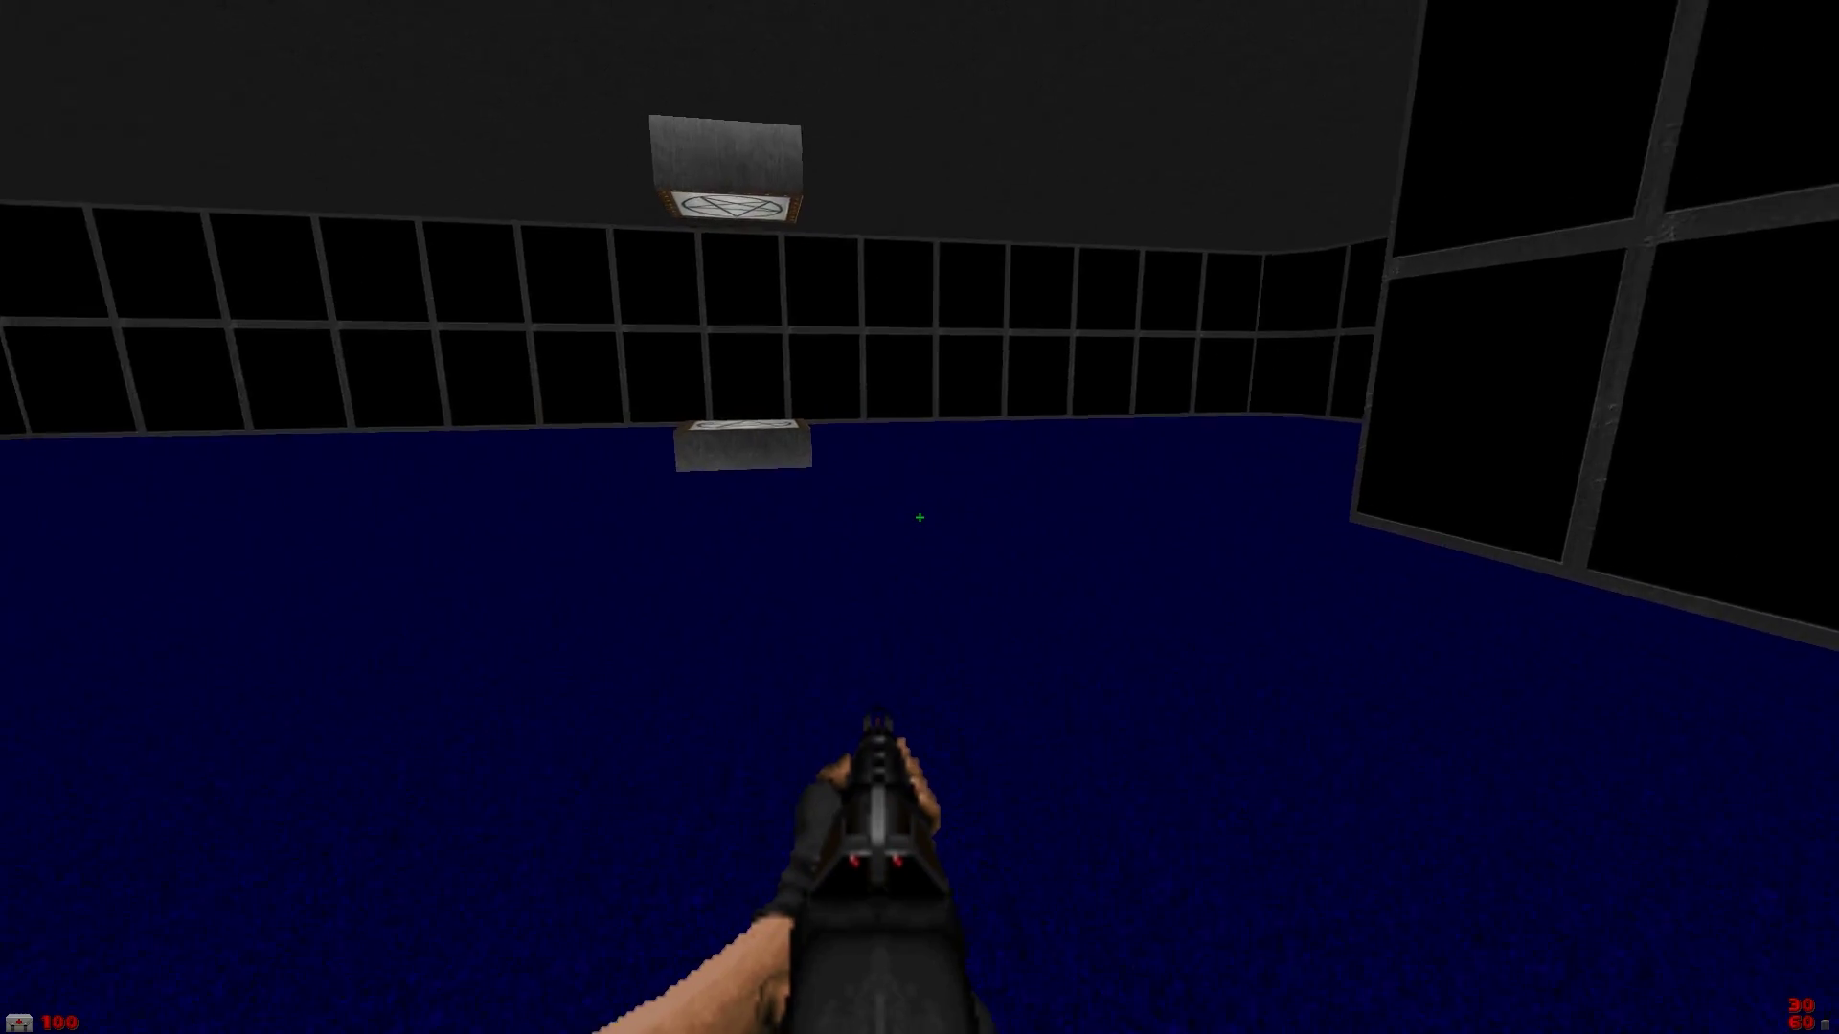
Walk onto the lift room's pentagram pad to test teleporting to the separate room
{"action": "key", "text": "Left"}
{"action": "key", "text": "w"}
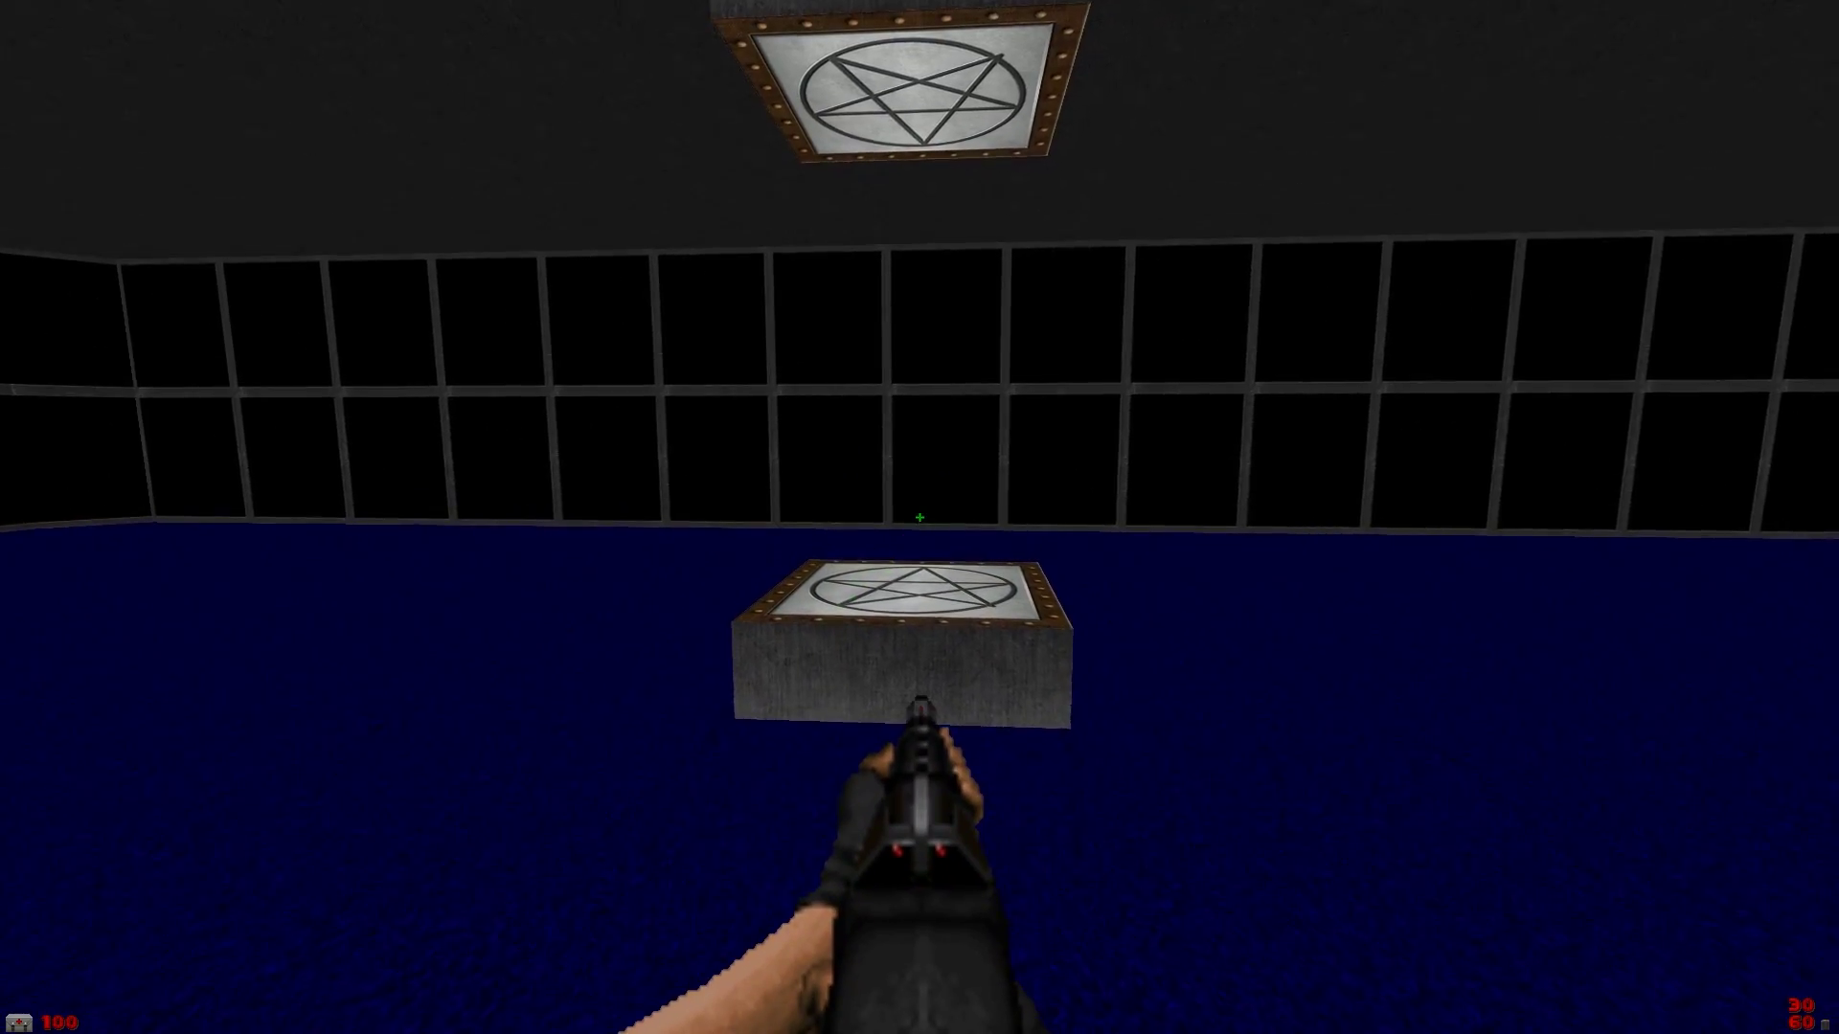
{"action": "key", "text": "w"}
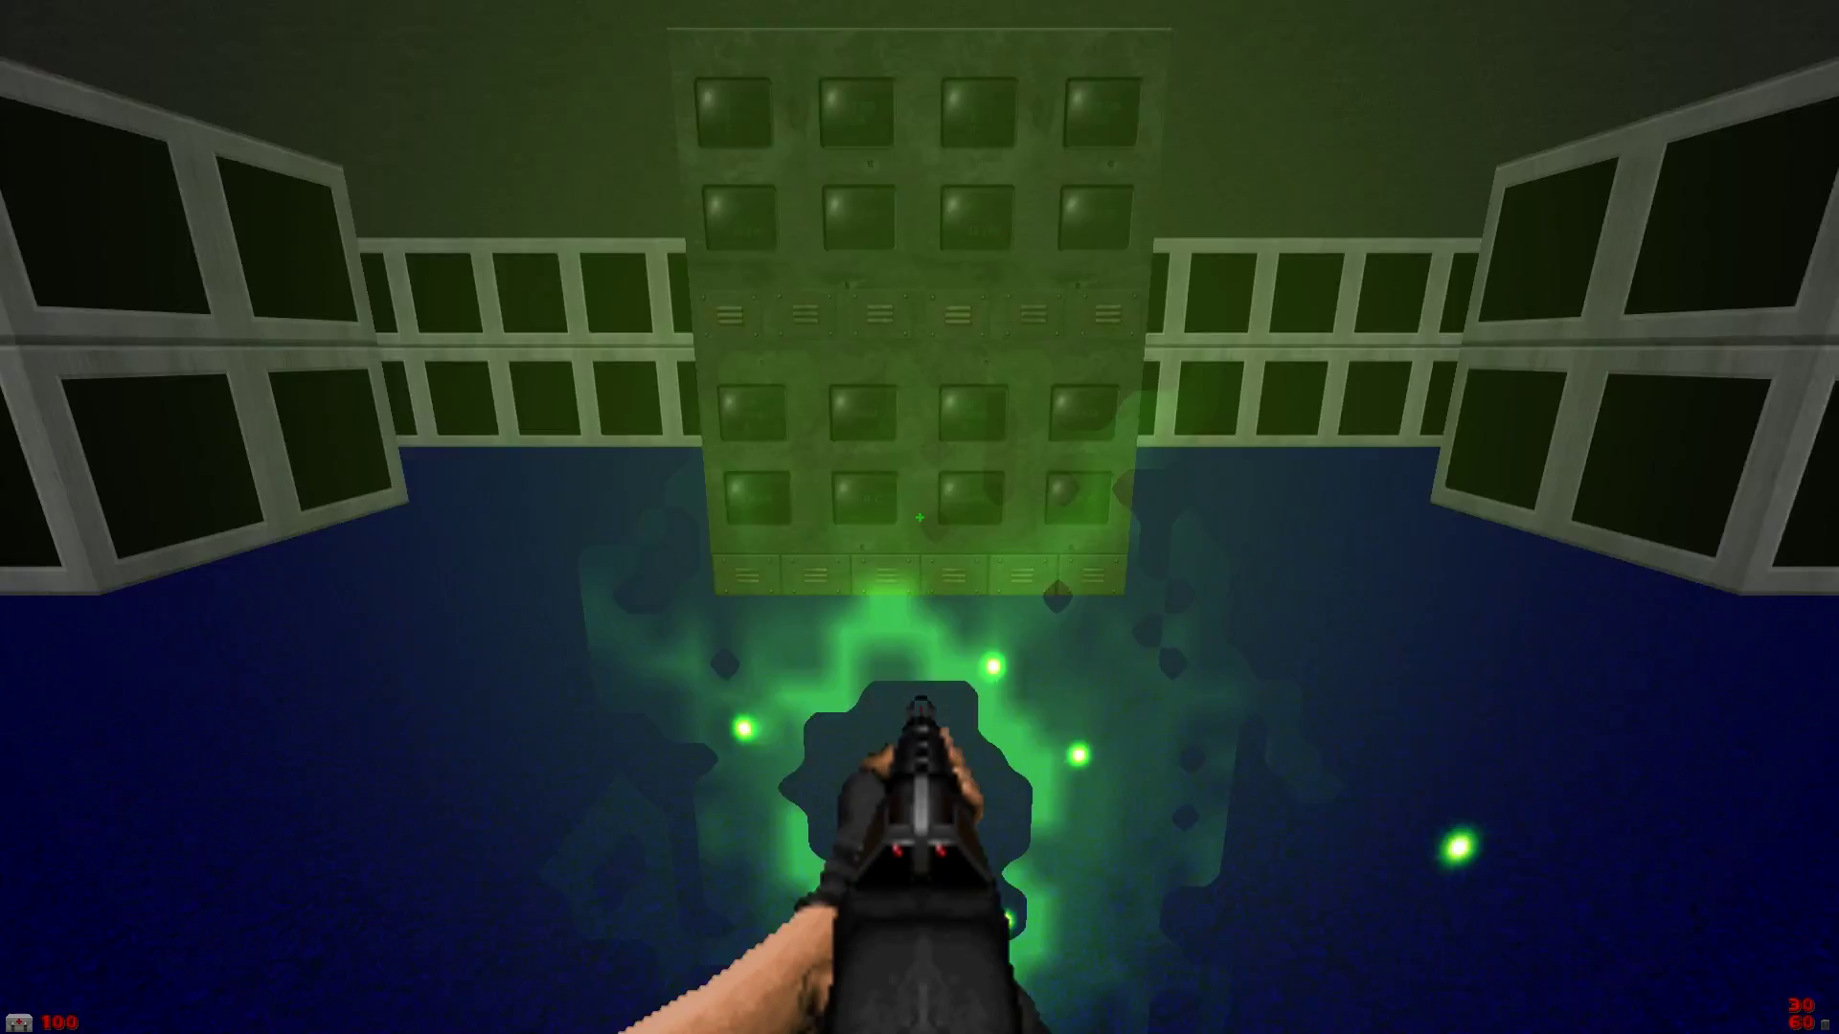
{"action": "key", "text": "w"}
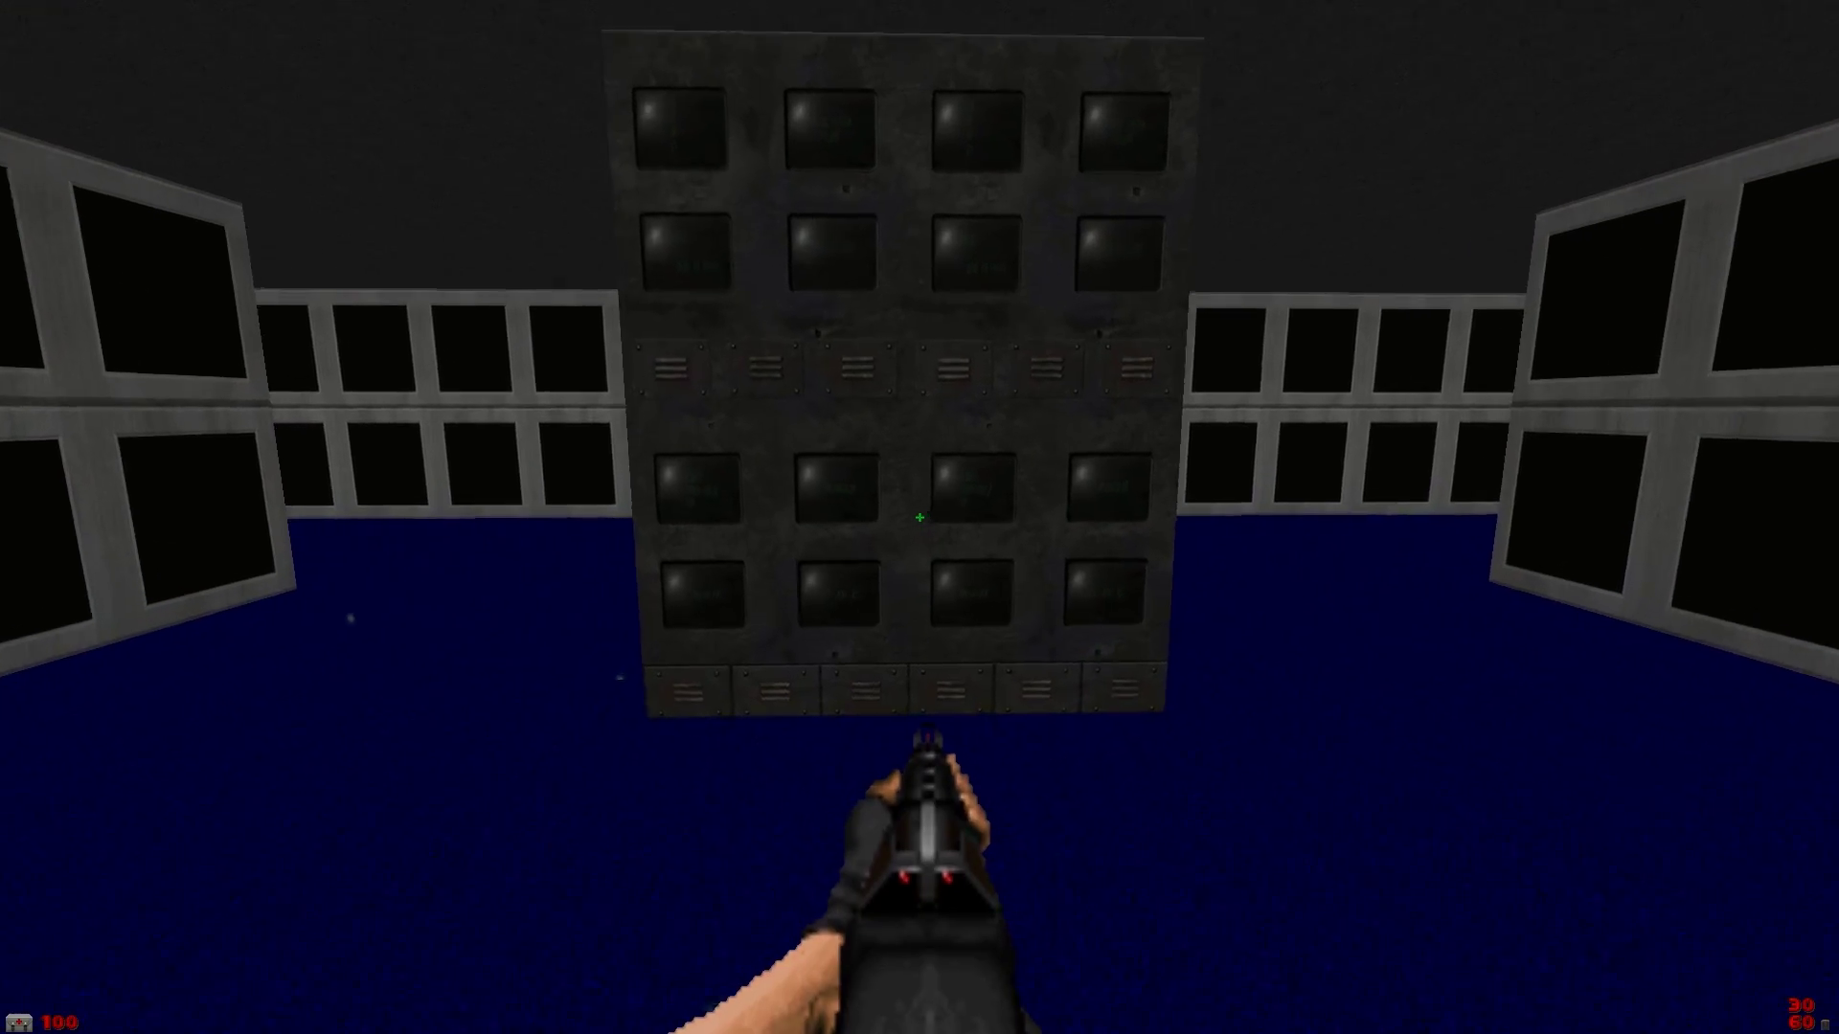
Explore the separate room around its computer and panelled pillars, circling back to its pentagram pad
{"action": "key", "text": "Right"}
{"action": "key", "text": "Left"}
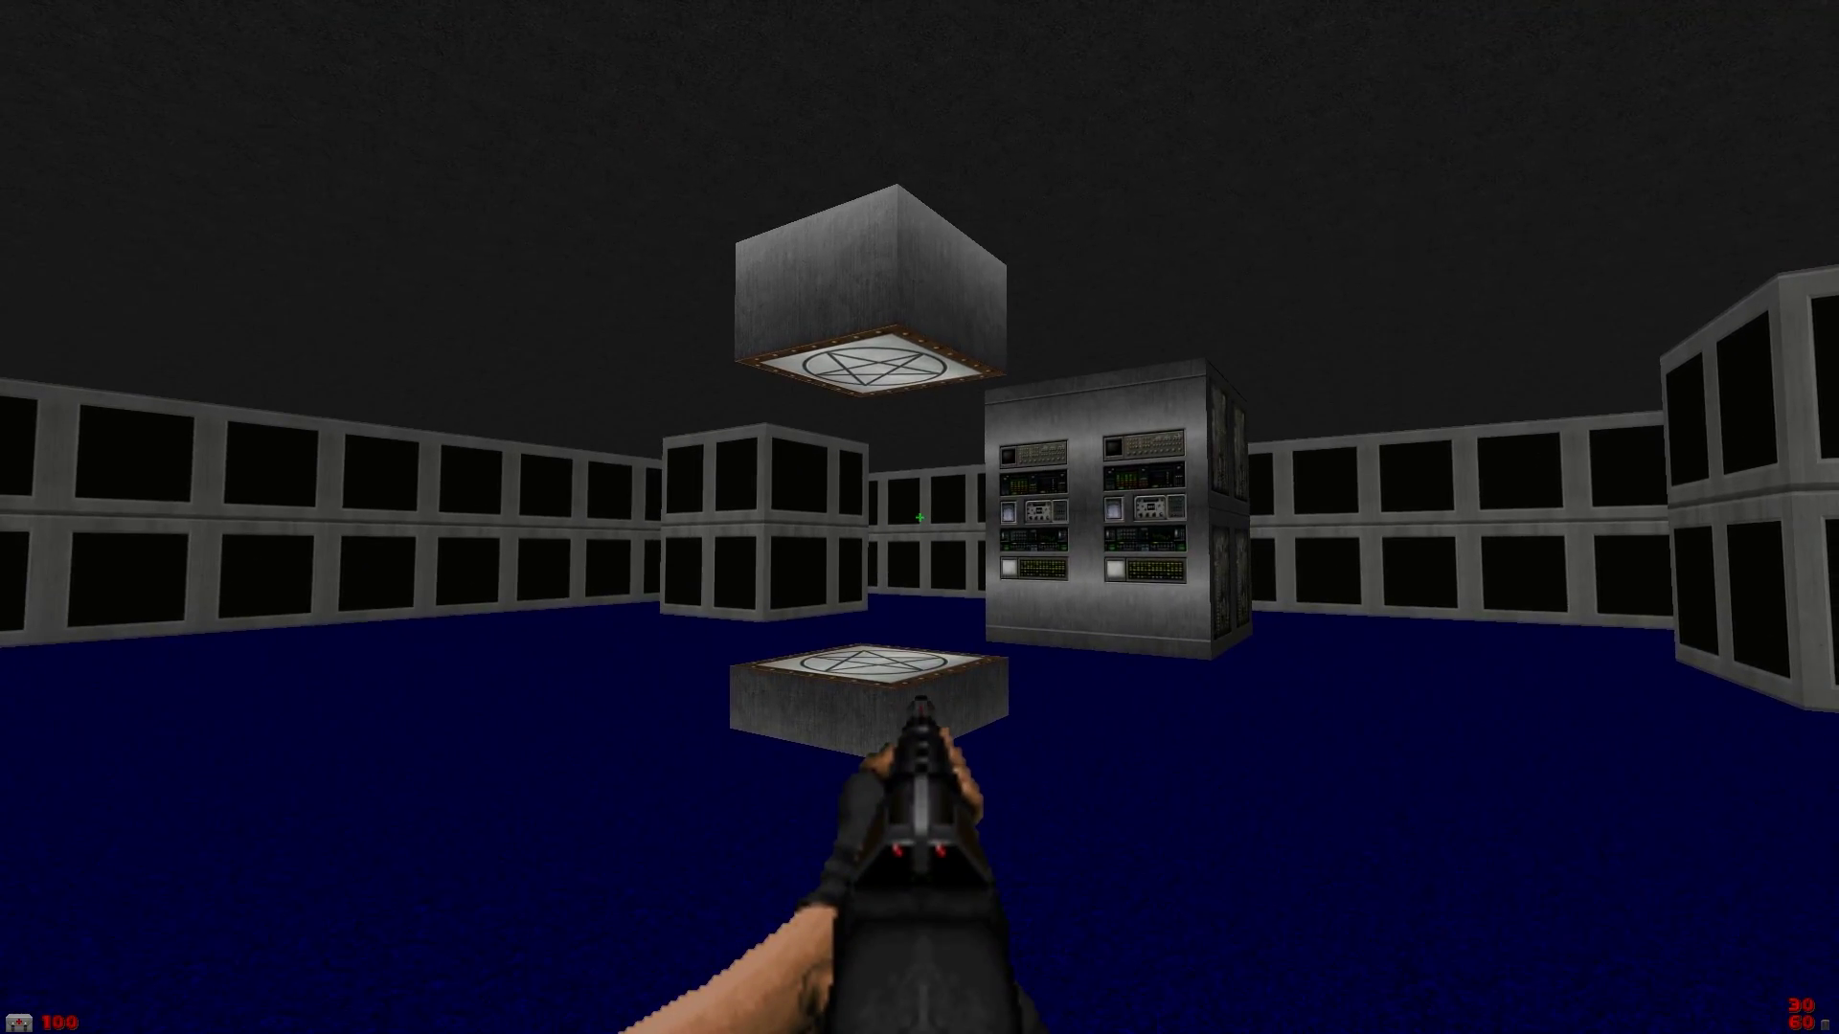
{"action": "key", "text": "d"}
{"action": "key", "text": "w"}
{"action": "key", "text": "Right"}
{"action": "key", "text": "w"}
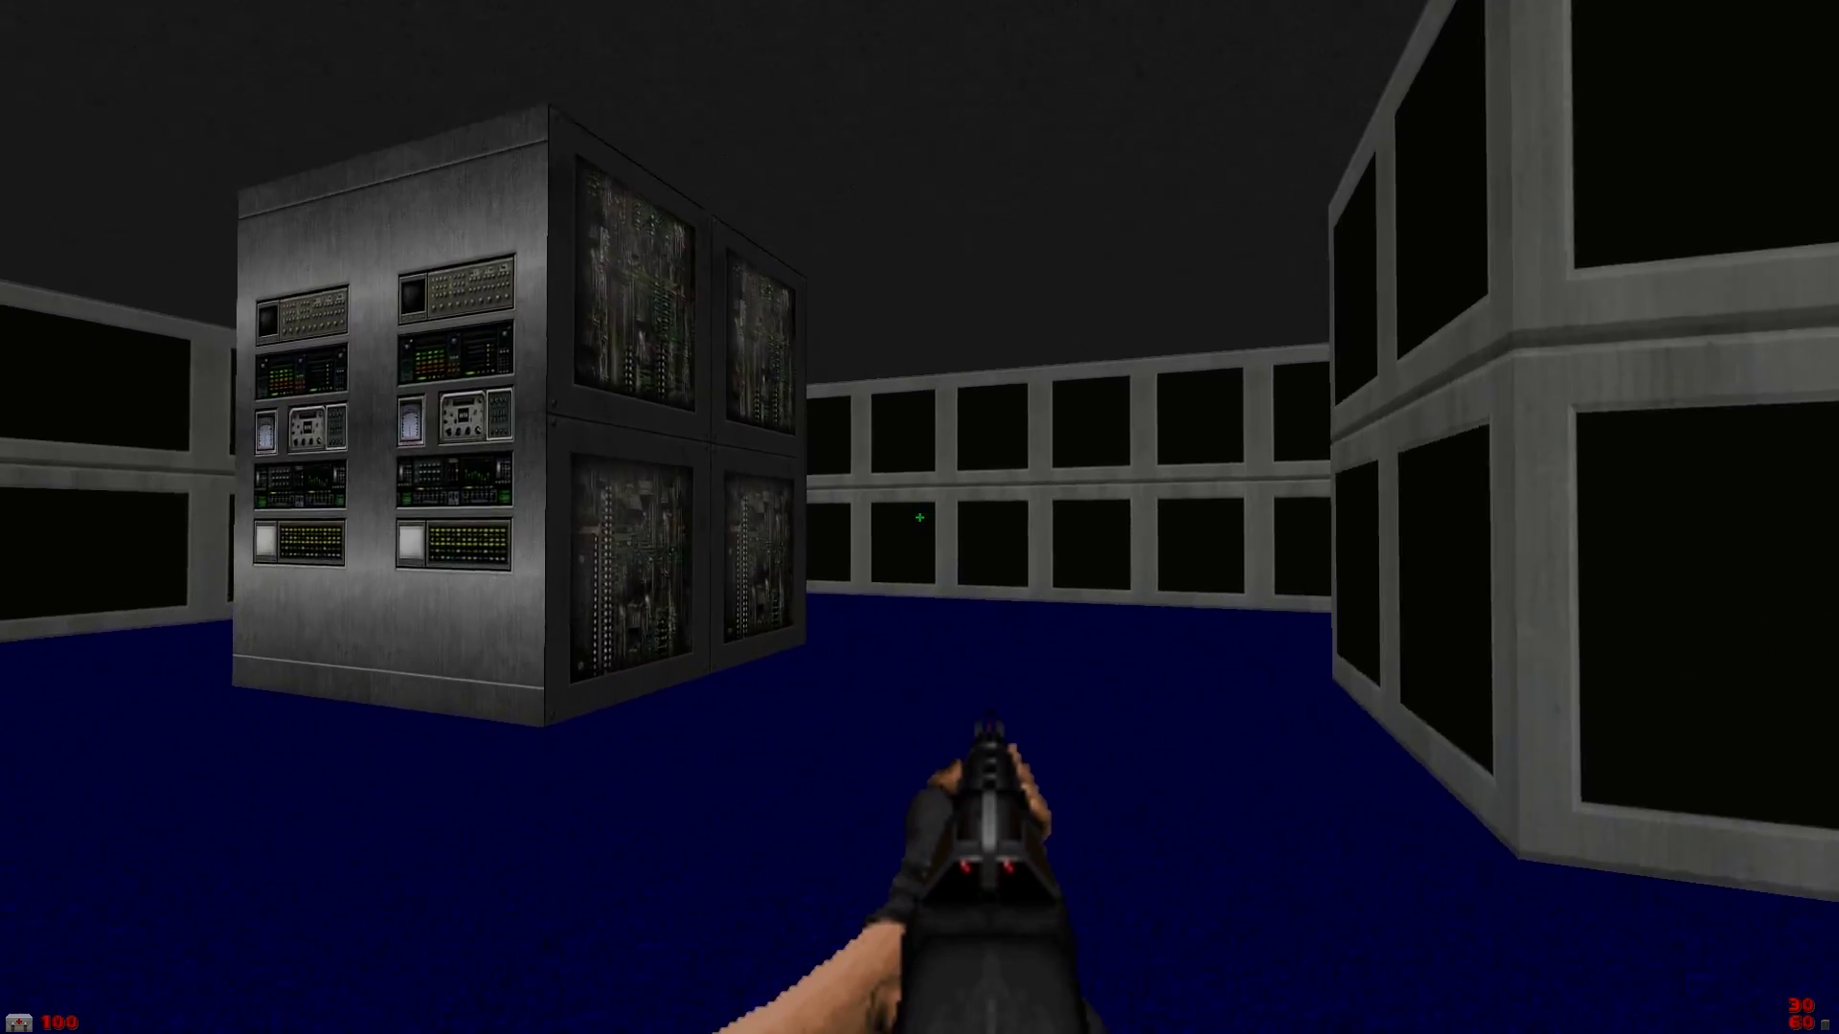
{"action": "key", "text": "Left"}
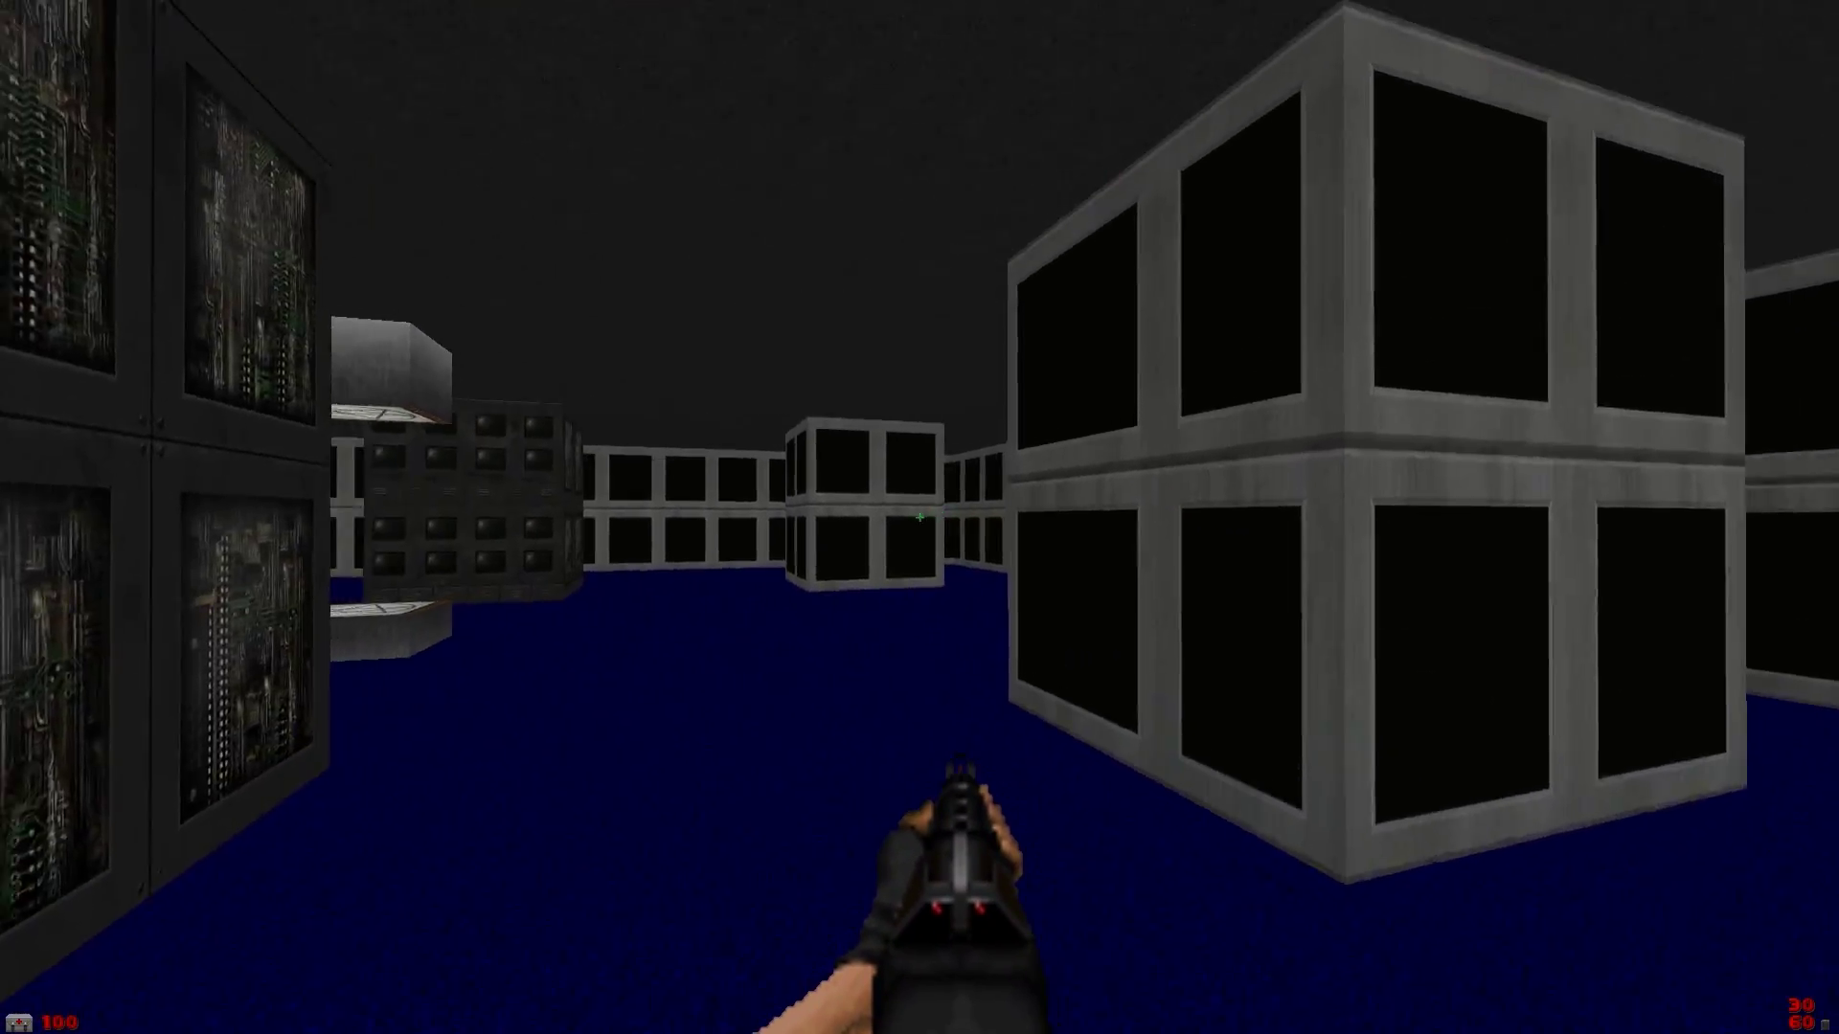
{"action": "key", "text": "w"}
{"action": "key", "text": "d"}
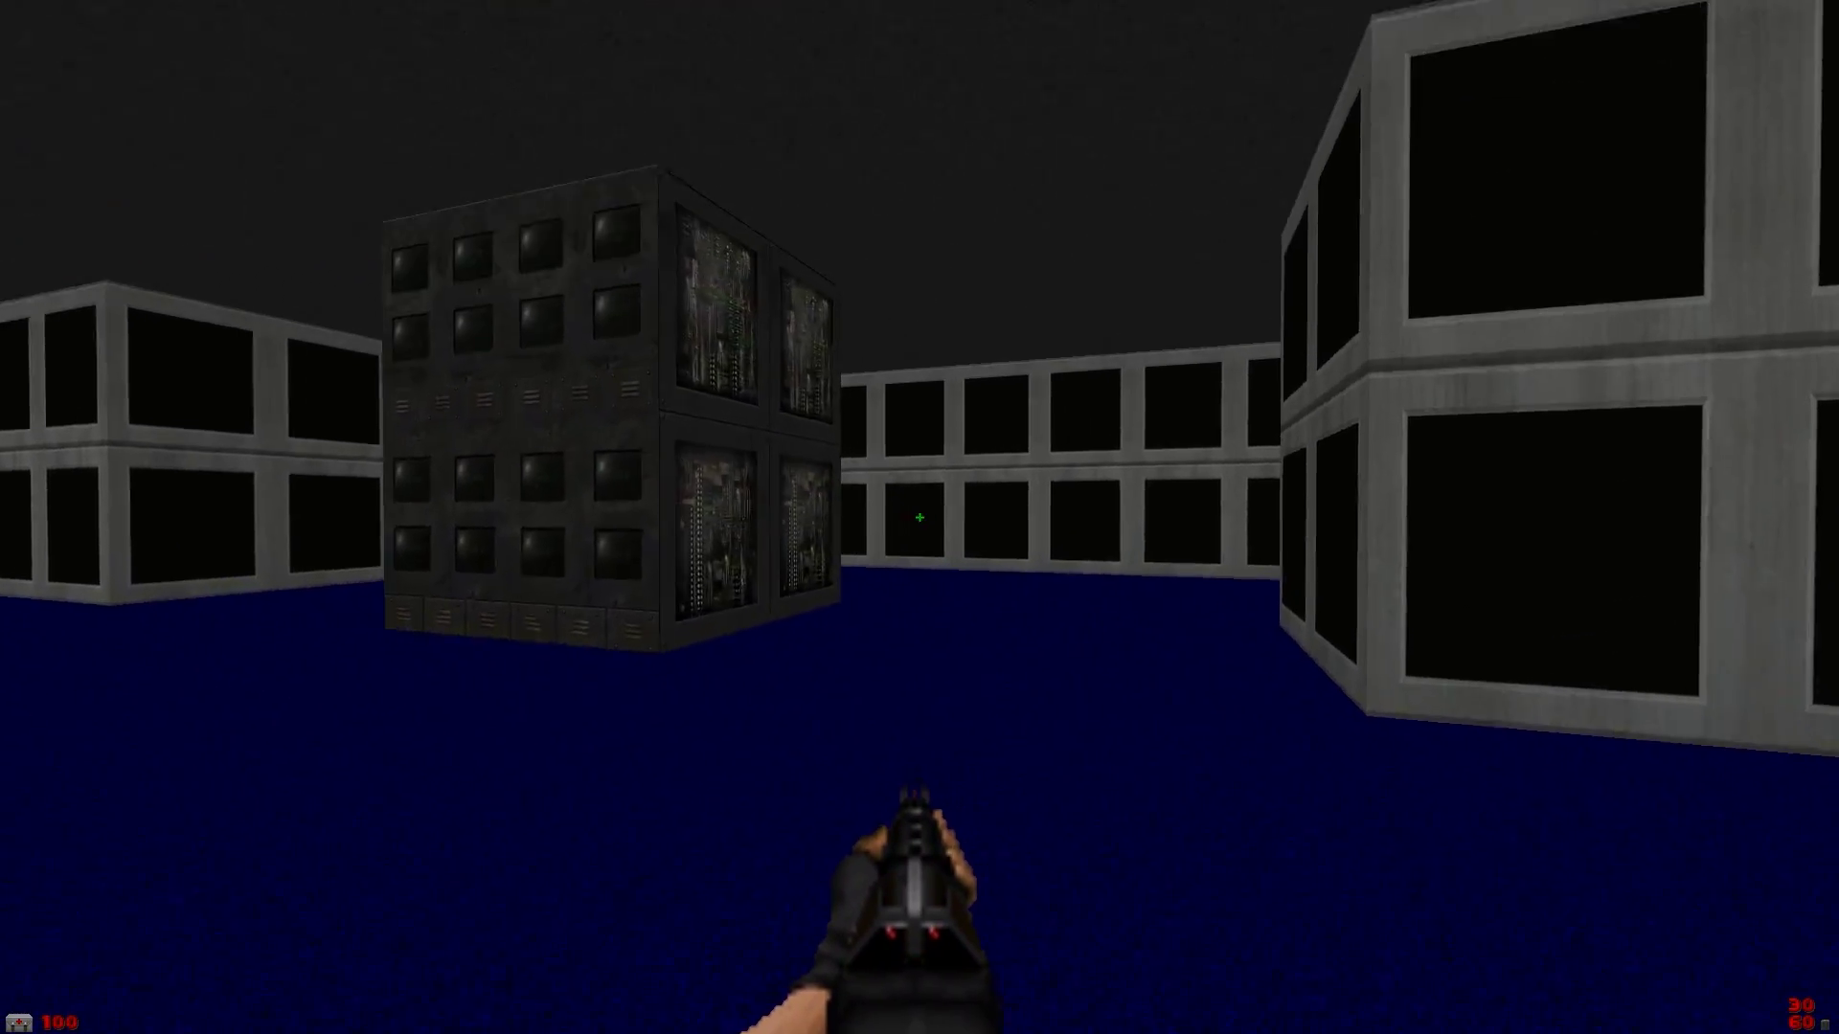
{"action": "key", "text": "Right"}
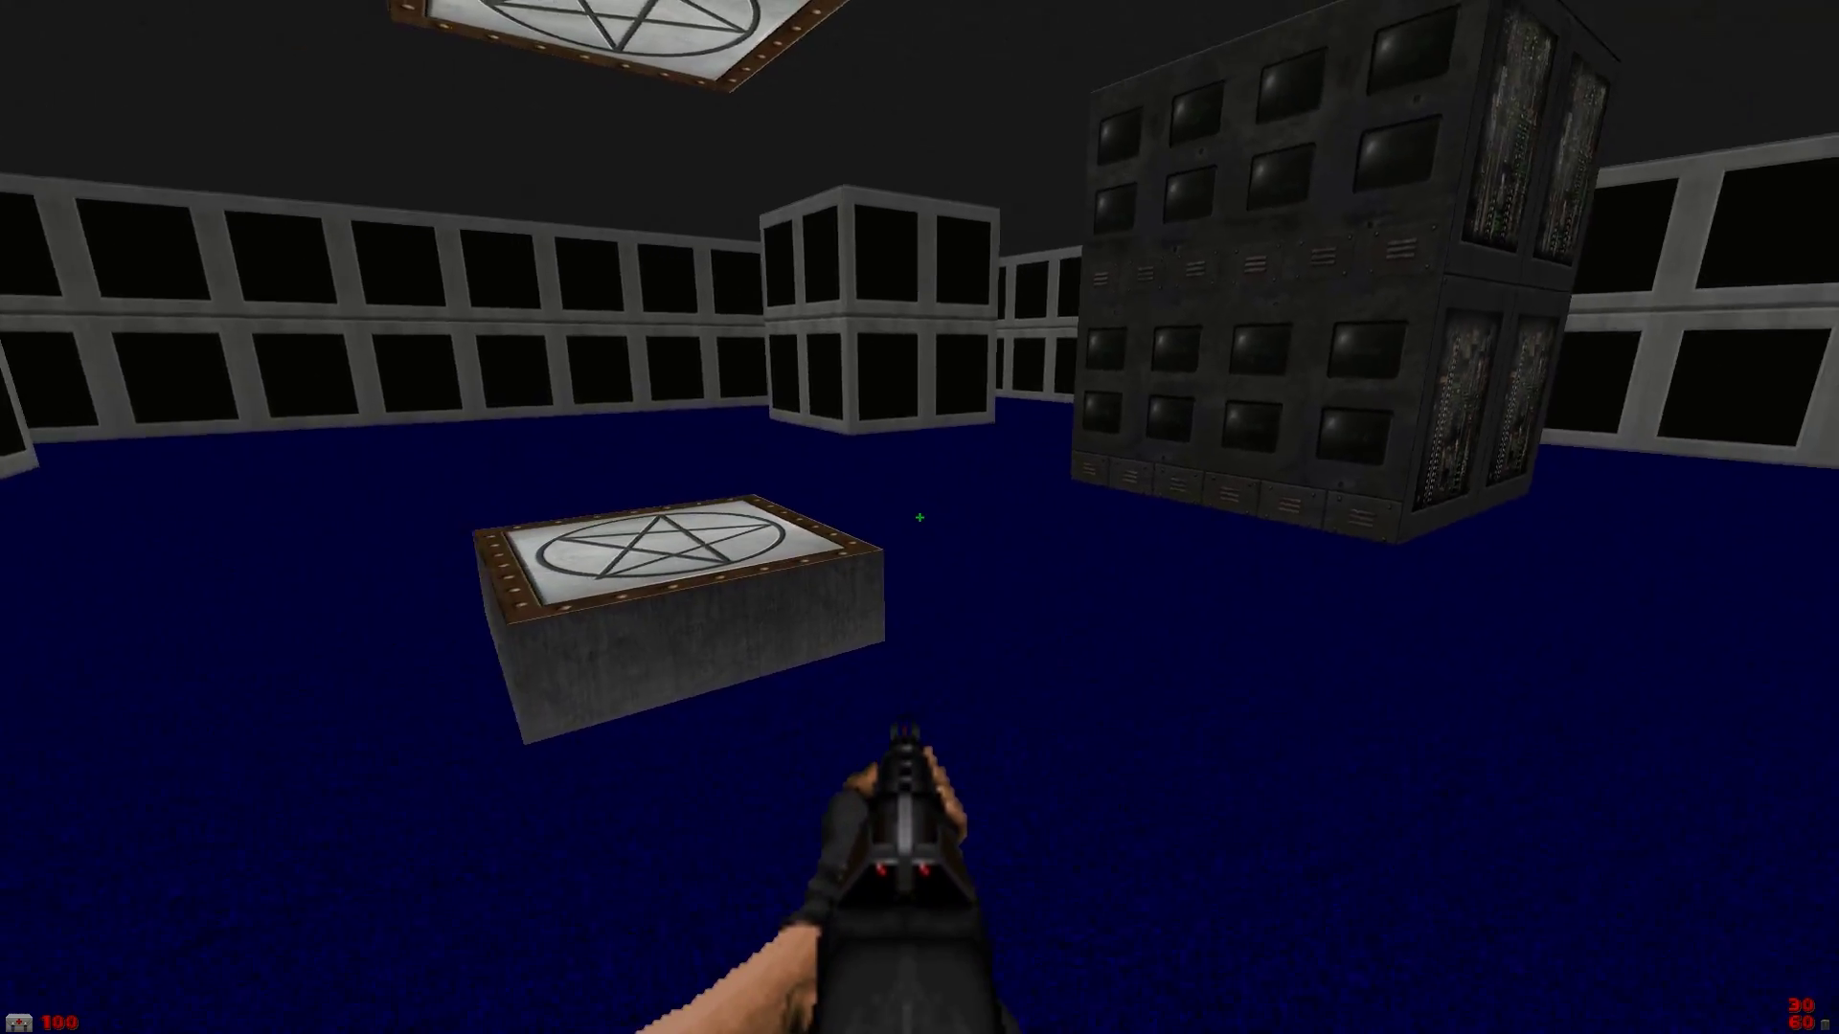
Step onto the separate room's pentagram pad to test the return teleport, and move away from the arrival point
{"action": "key", "text": "w"}
{"action": "key", "text": "w"}
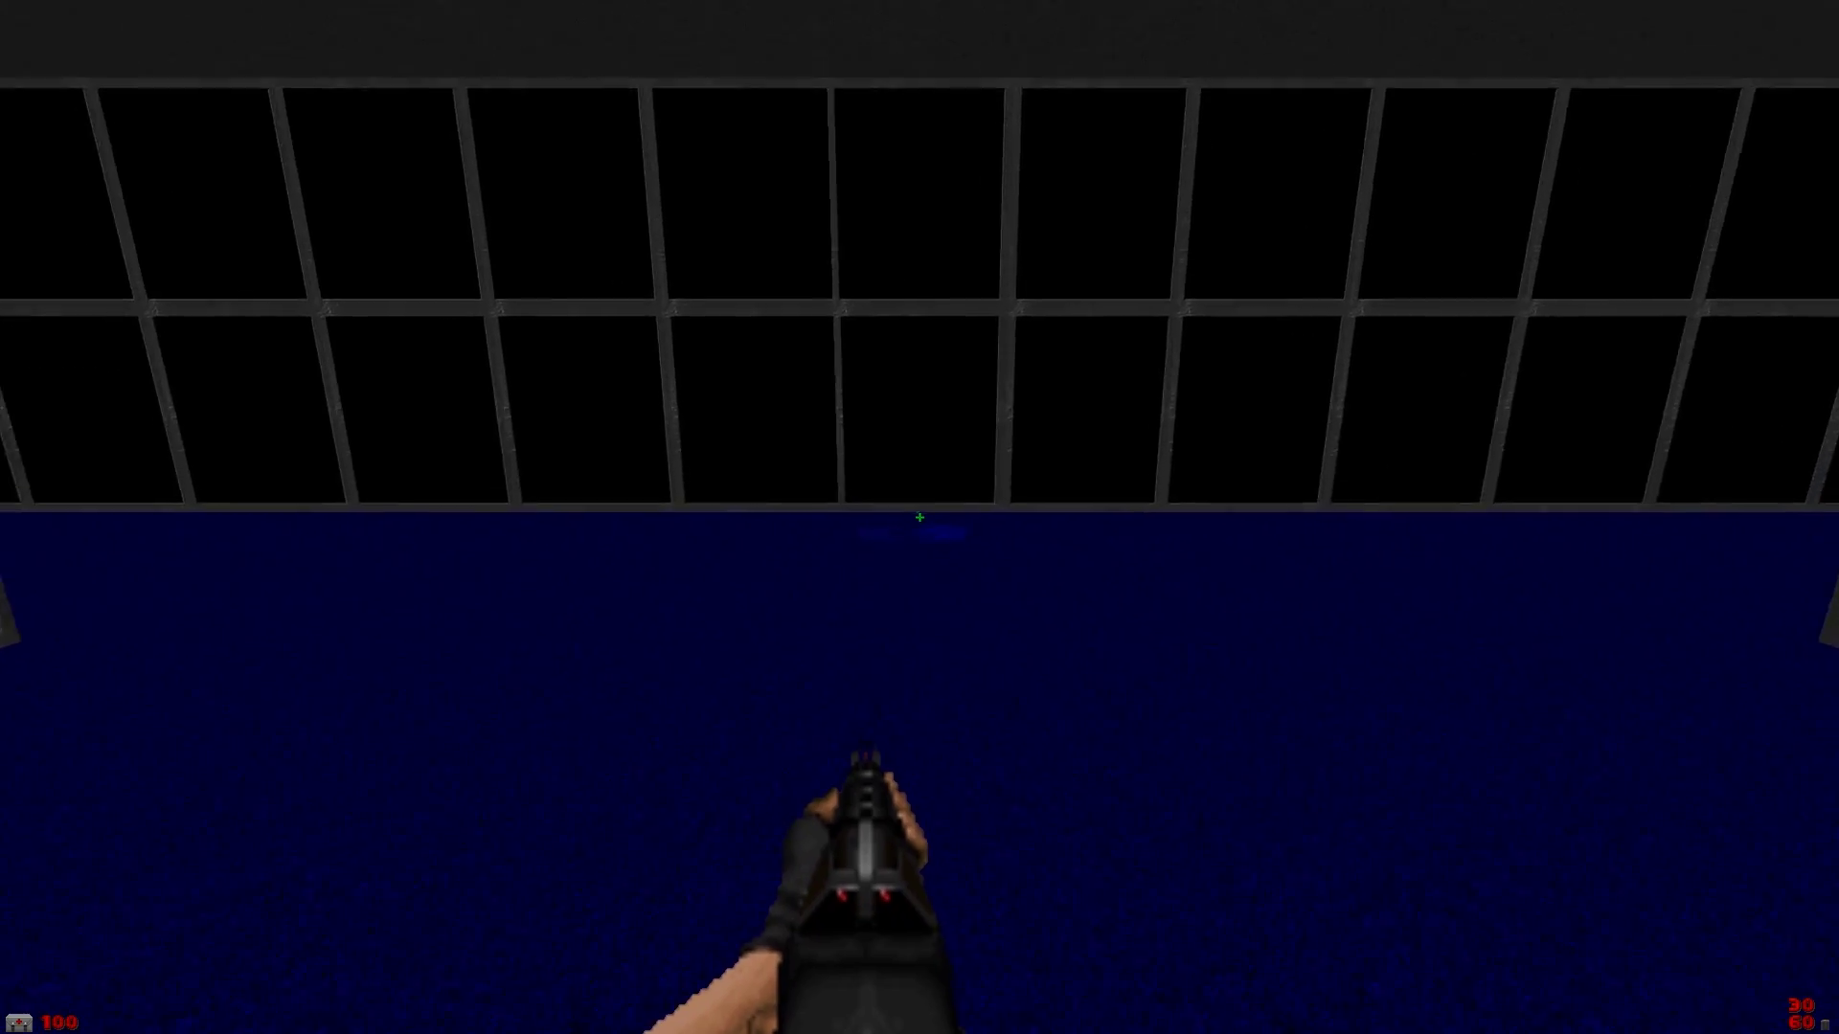
{"action": "key", "text": "Right"}
{"action": "key", "text": "w"}
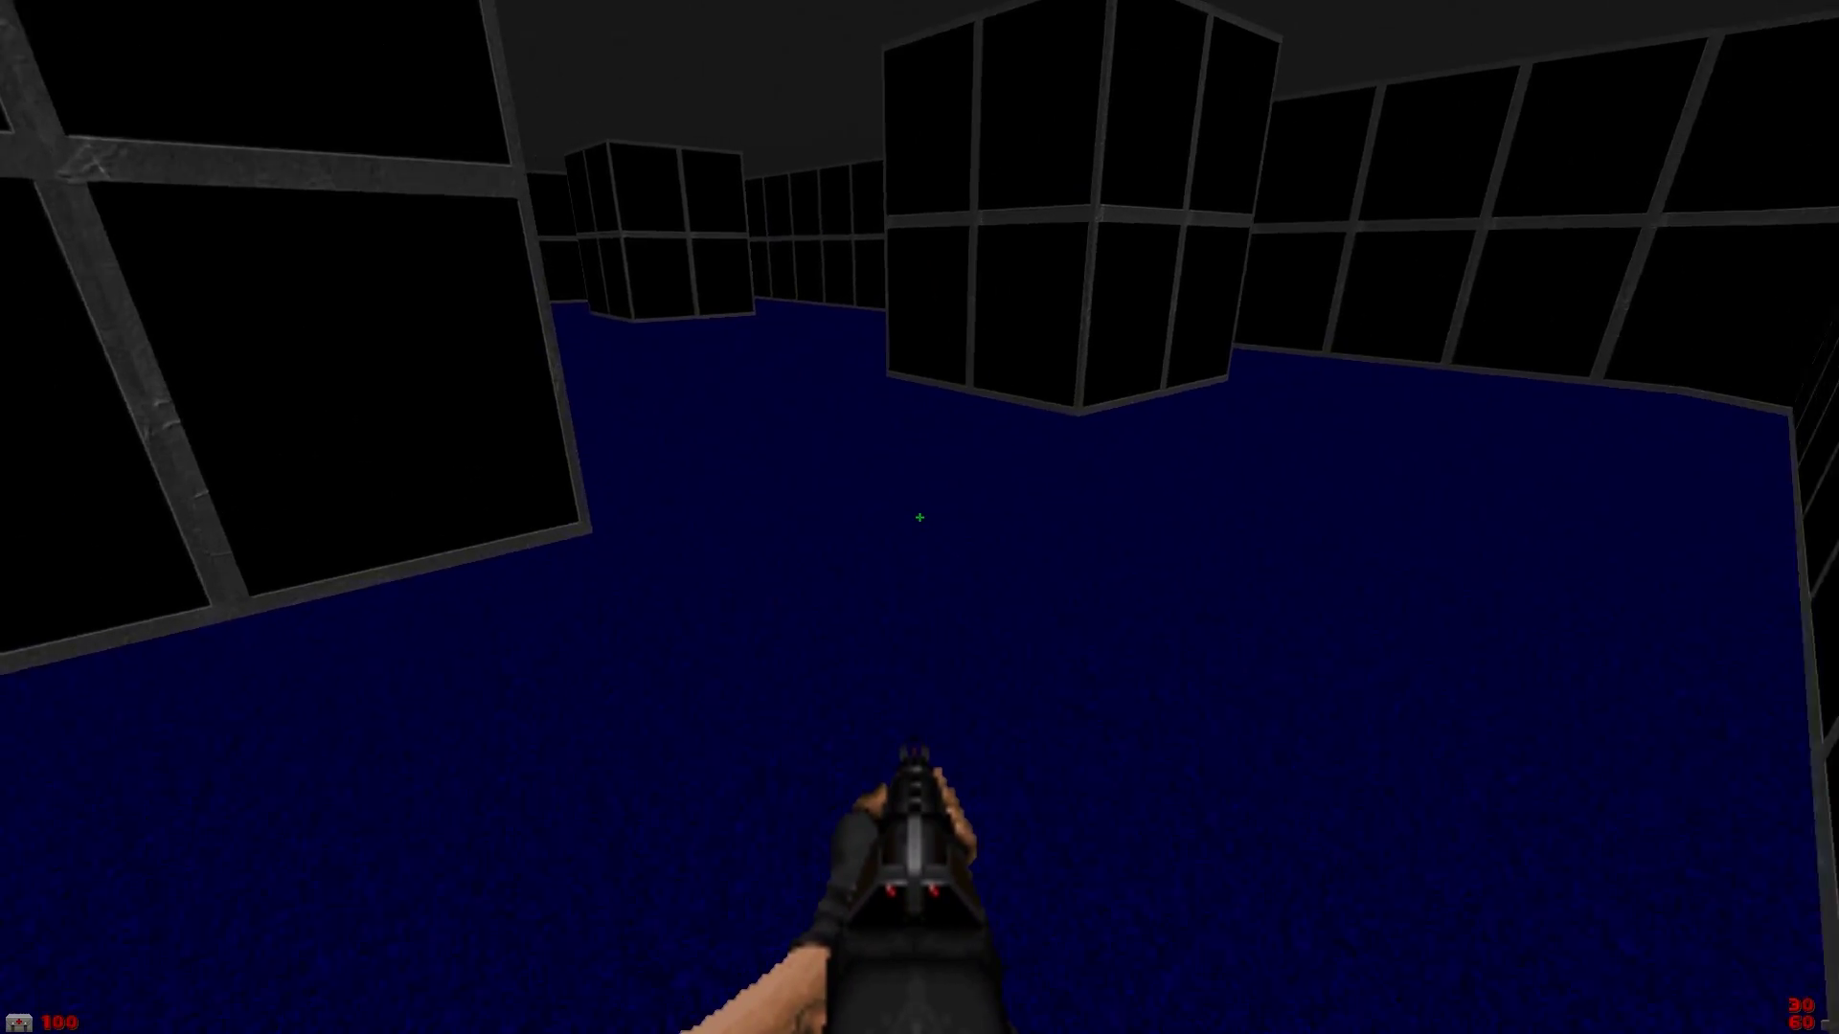
Return to the main room and look over its doors and wall switches
{"action": "key", "text": "w"}
{"action": "key", "text": "Left"}
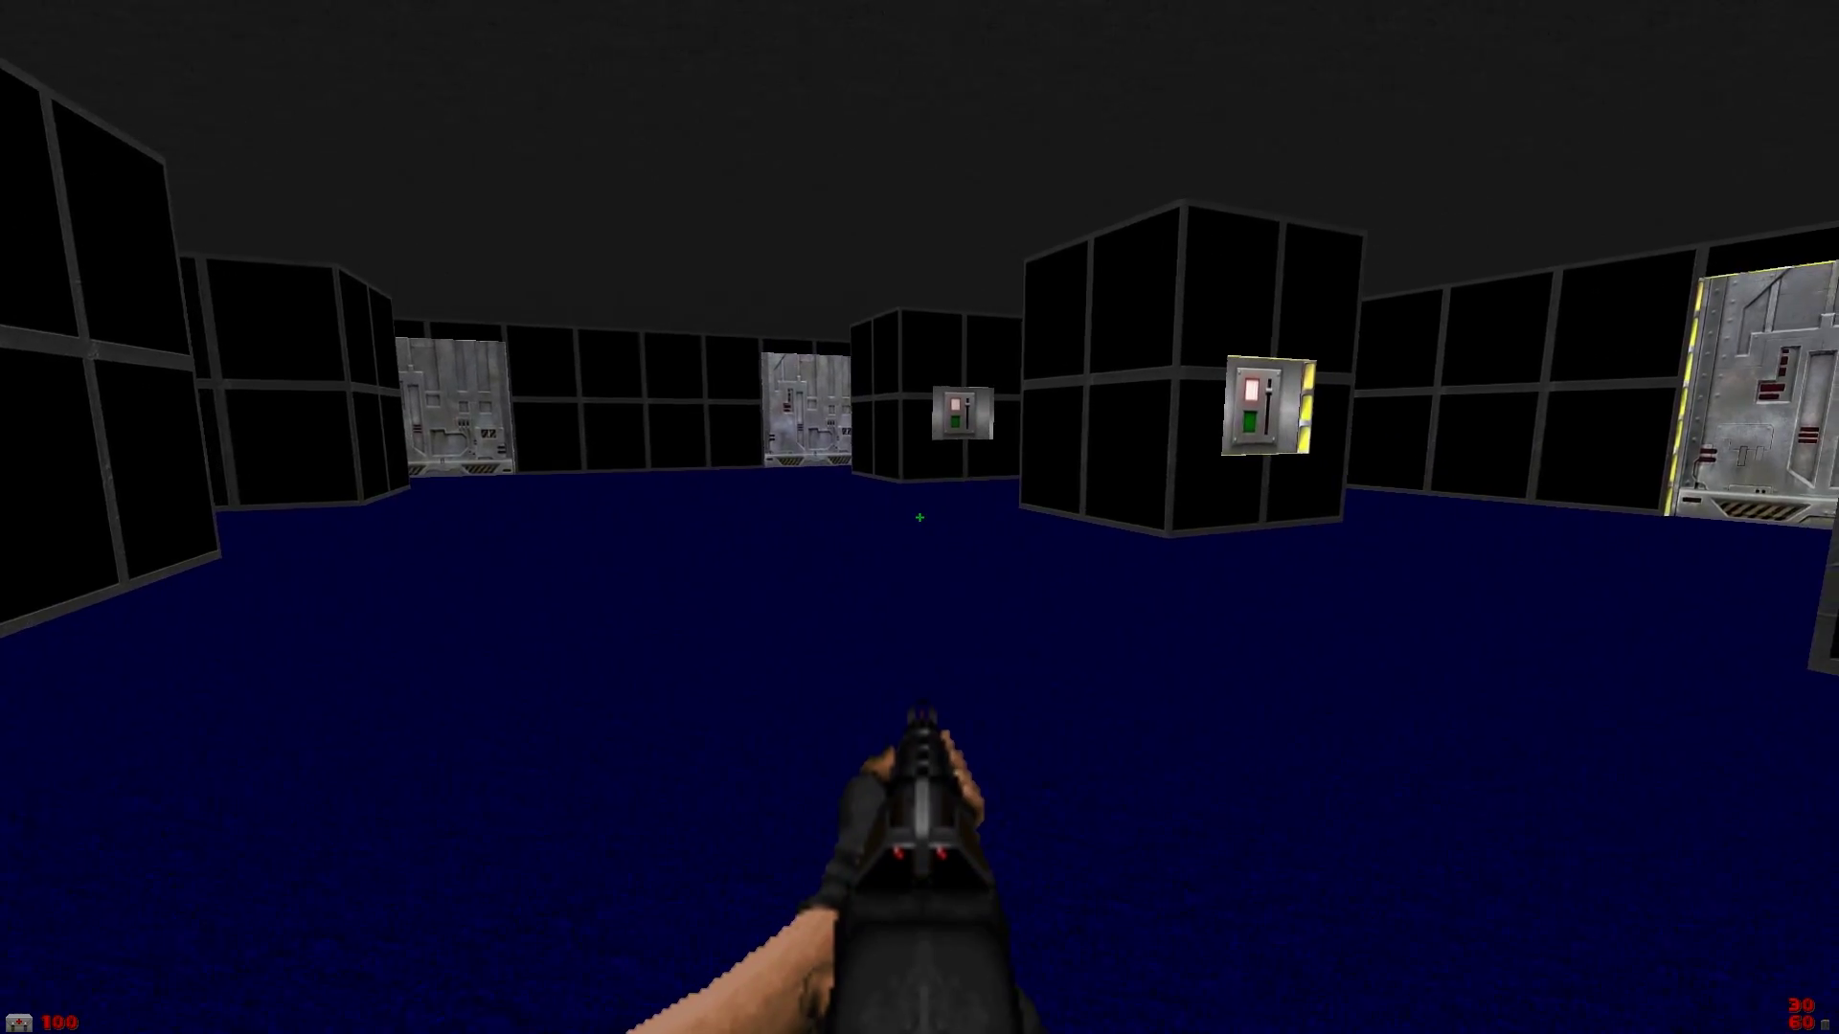
{"action": "key", "text": "Right"}
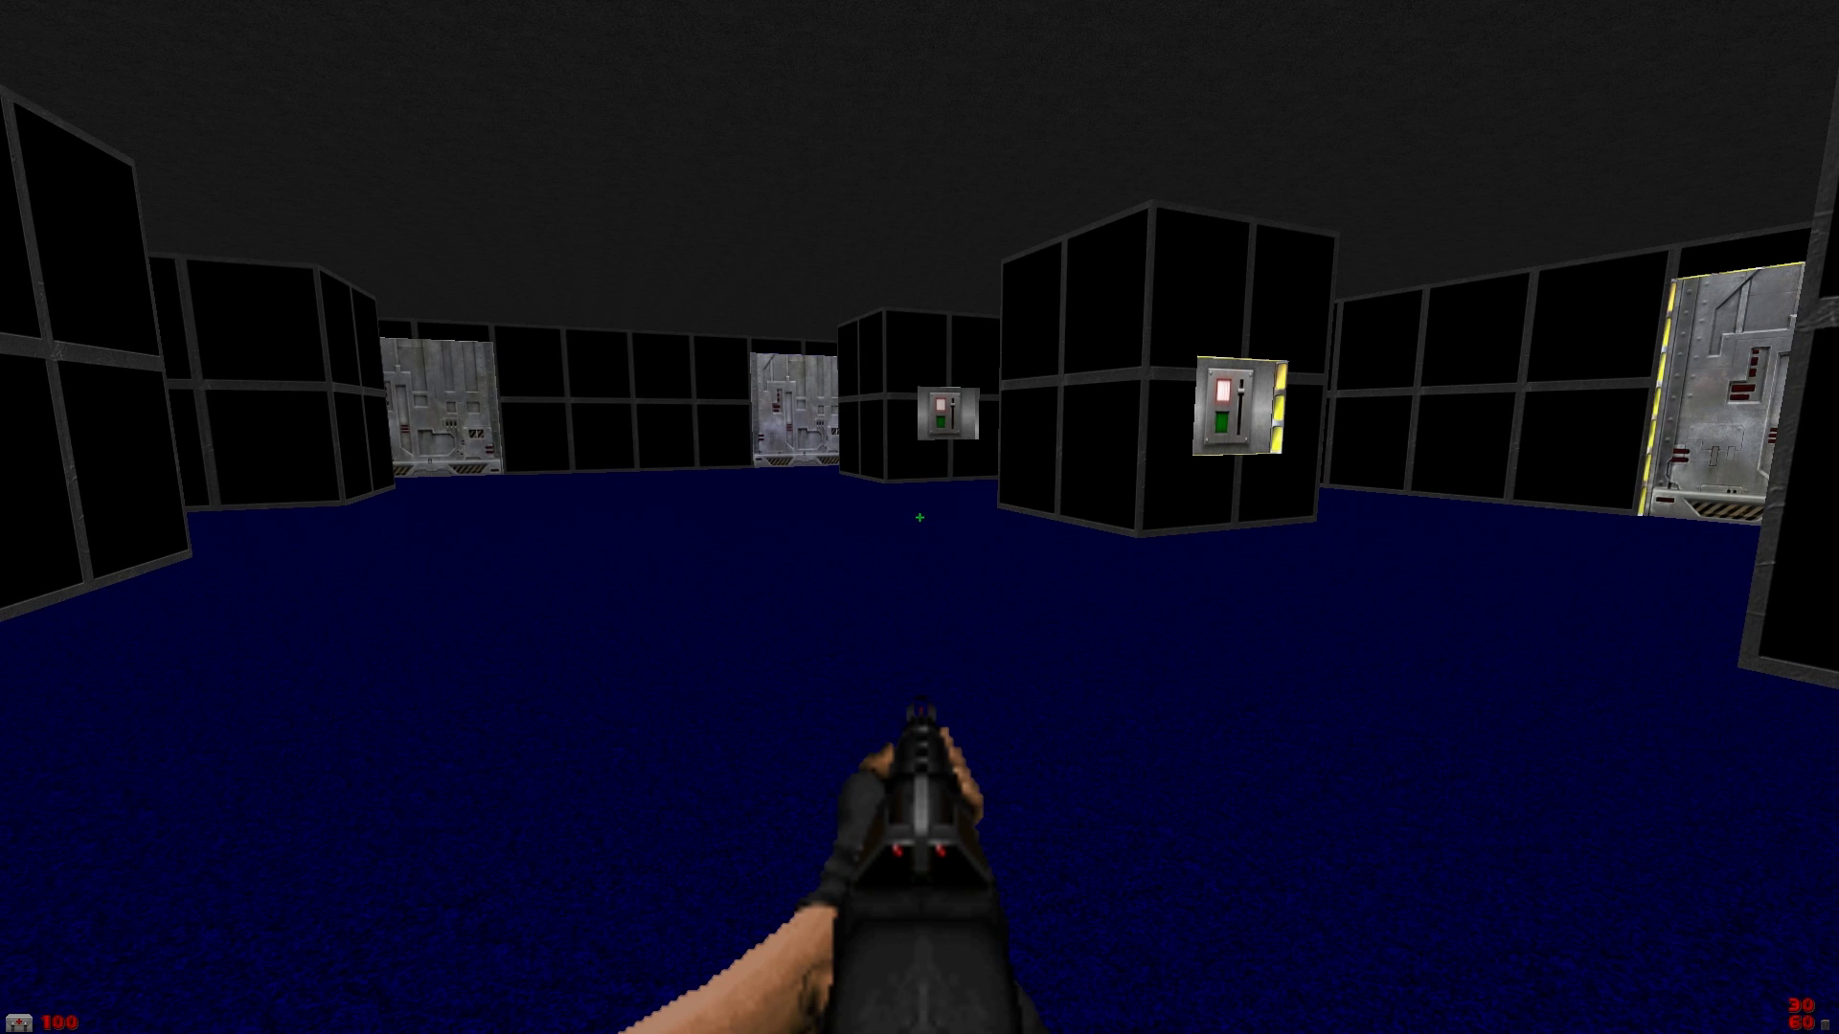
{"action": "key", "text": "s"}
{"action": "key", "text": "Right"}
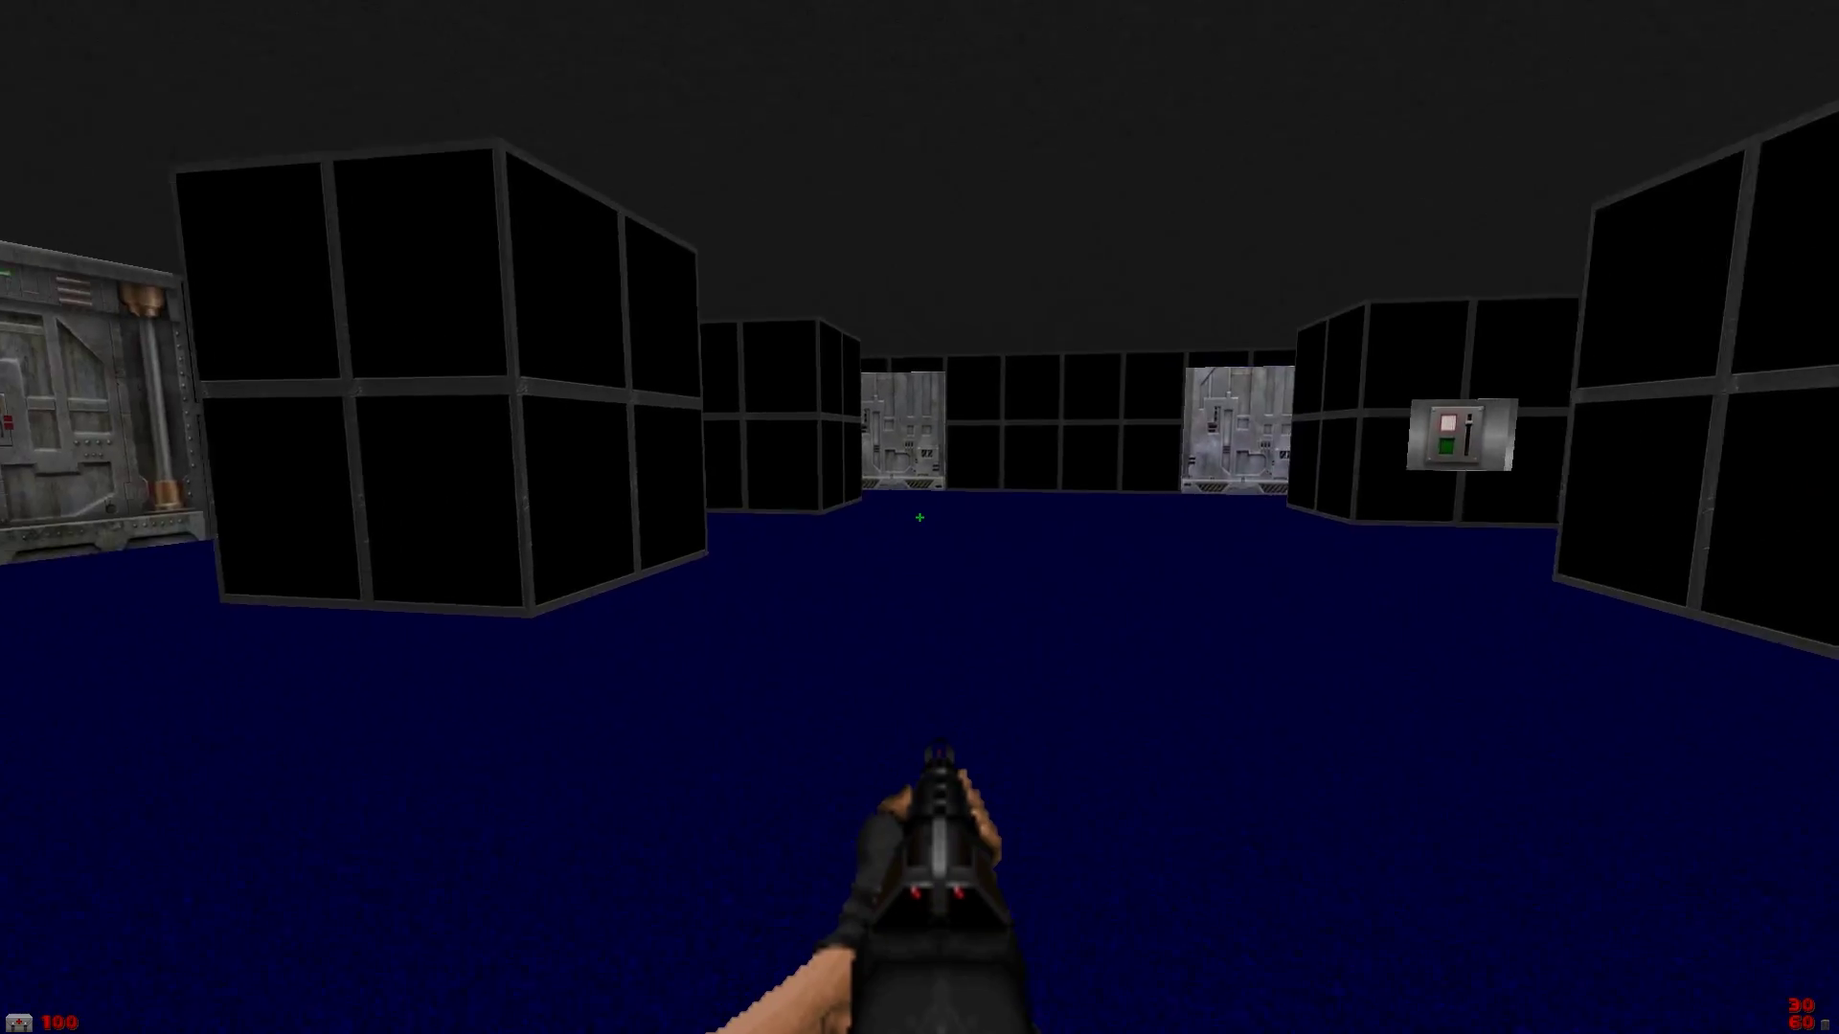
Open the plain metal door off the main room and collect the blue keycard and bullets inside
{"action": "key", "text": "w"}
{"action": "key", "text": "w"}
{"action": "key", "text": "Right"}
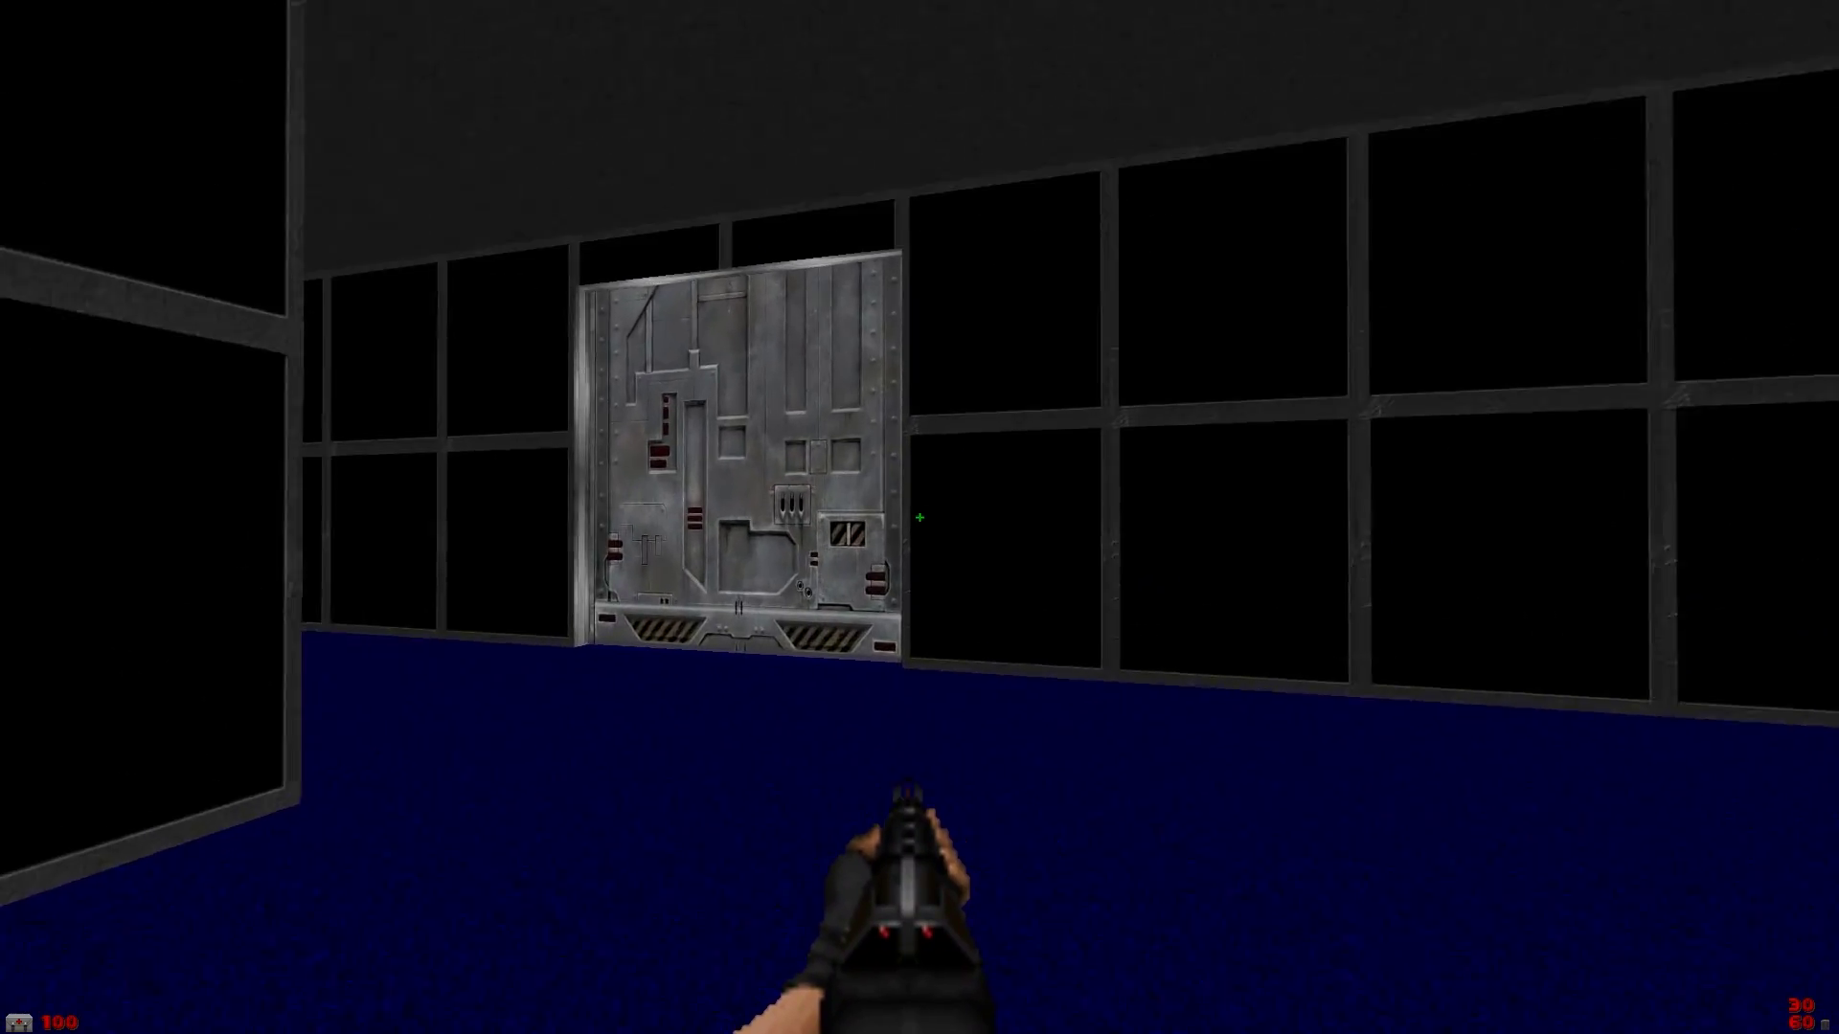
{"action": "key", "text": "space"}
{"action": "key", "text": "w"}
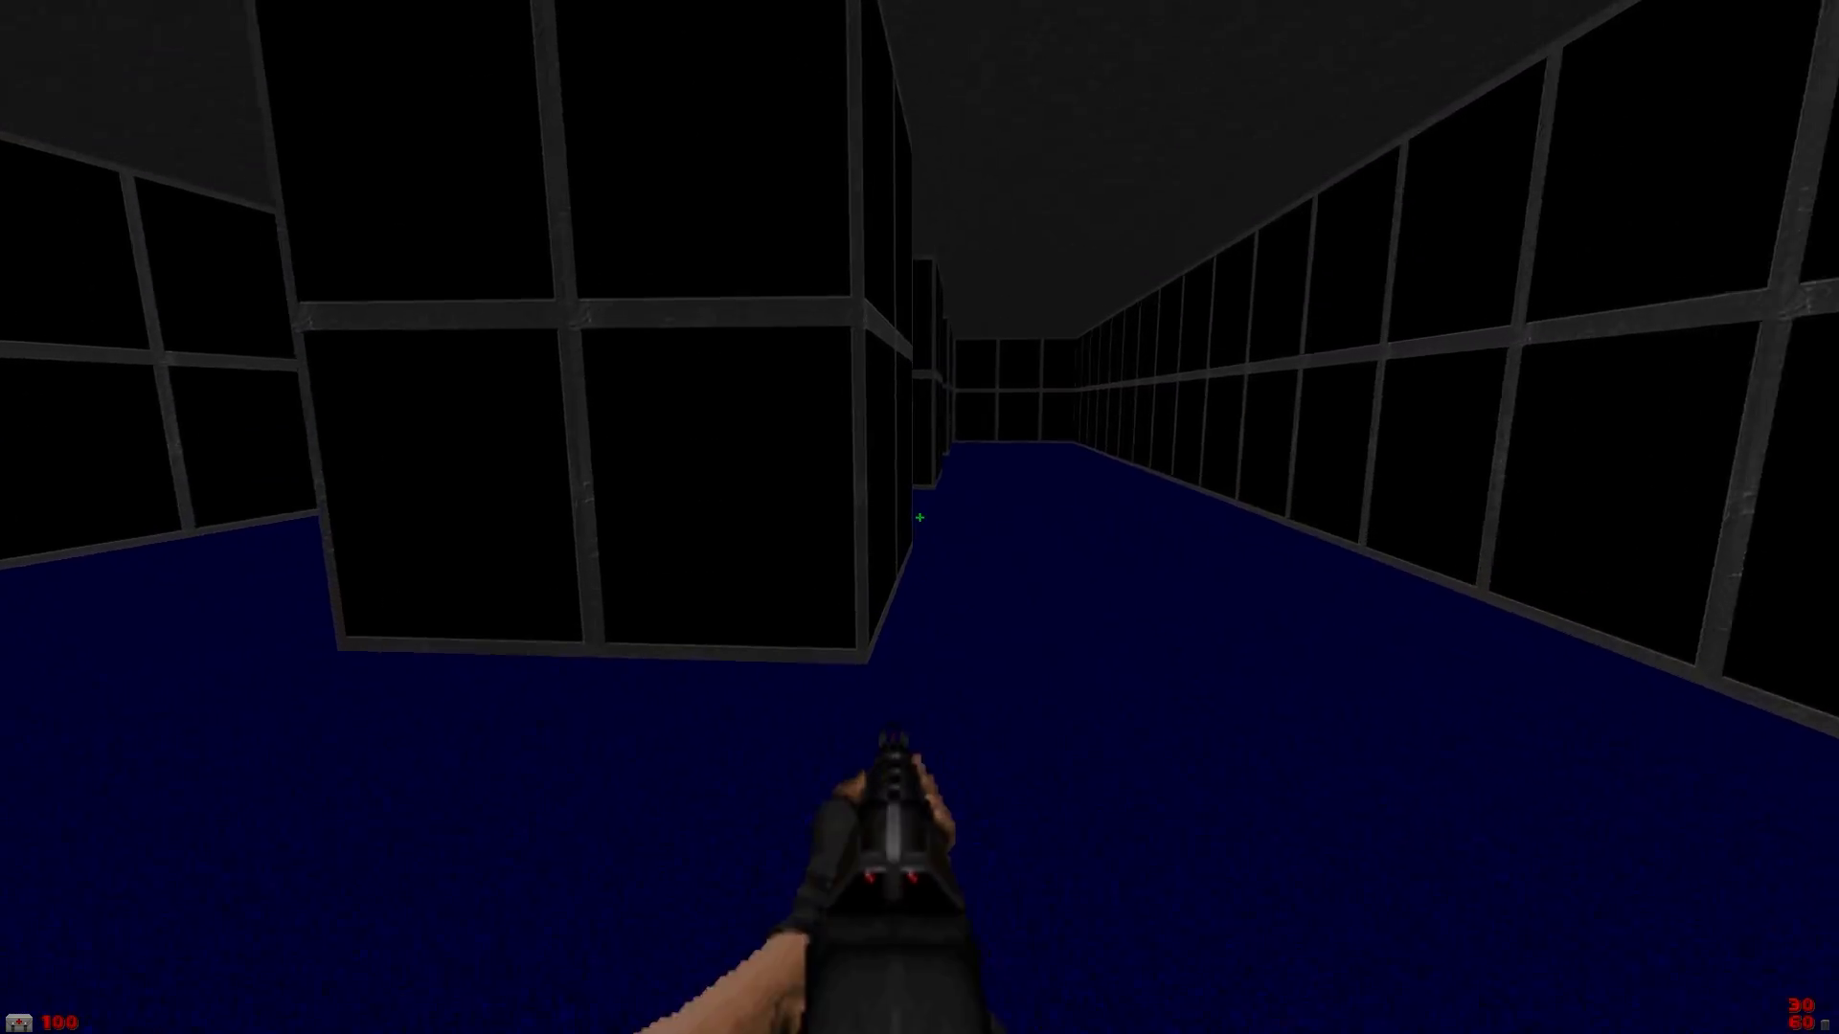
{"action": "key", "text": "w"}
{"action": "key", "text": "a"}
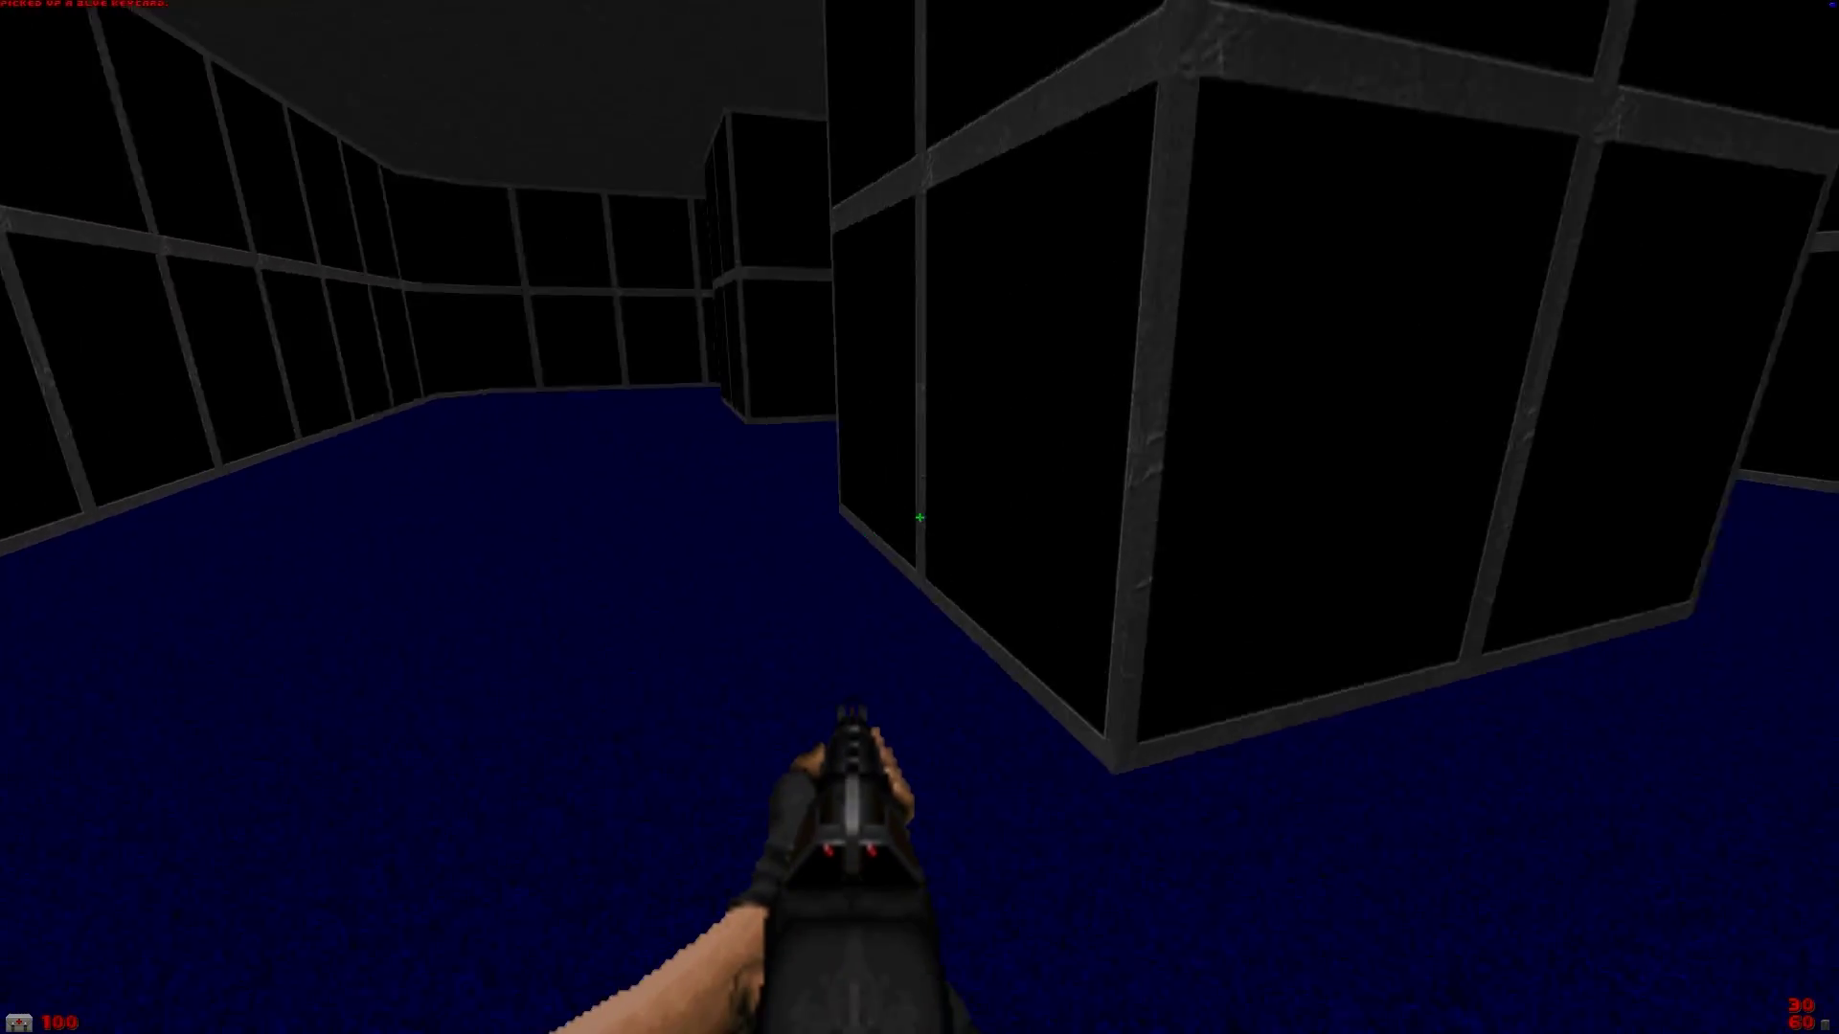
Leave the blue keycard room through its metal door and open the blue-framed door to test the blue lock
{"action": "key", "text": "w"}
{"action": "key", "text": "Left"}
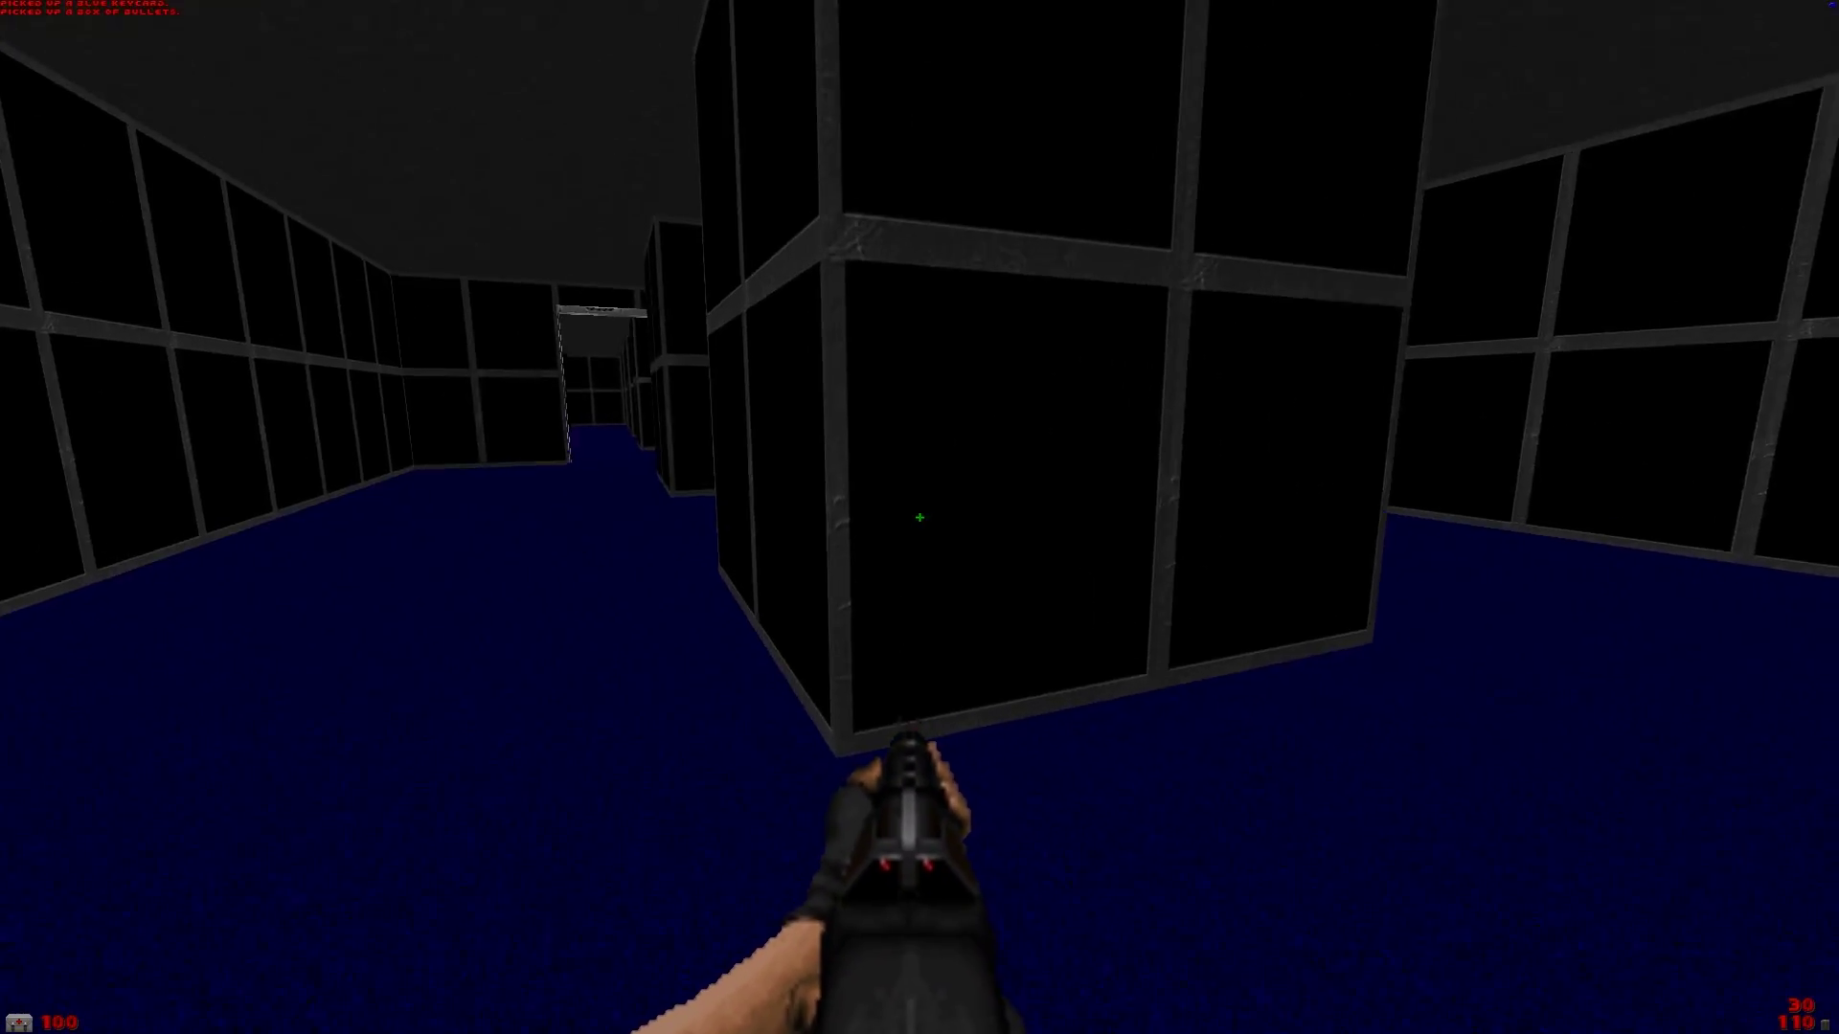
{"action": "key", "text": "Left"}
{"action": "key", "text": "w"}
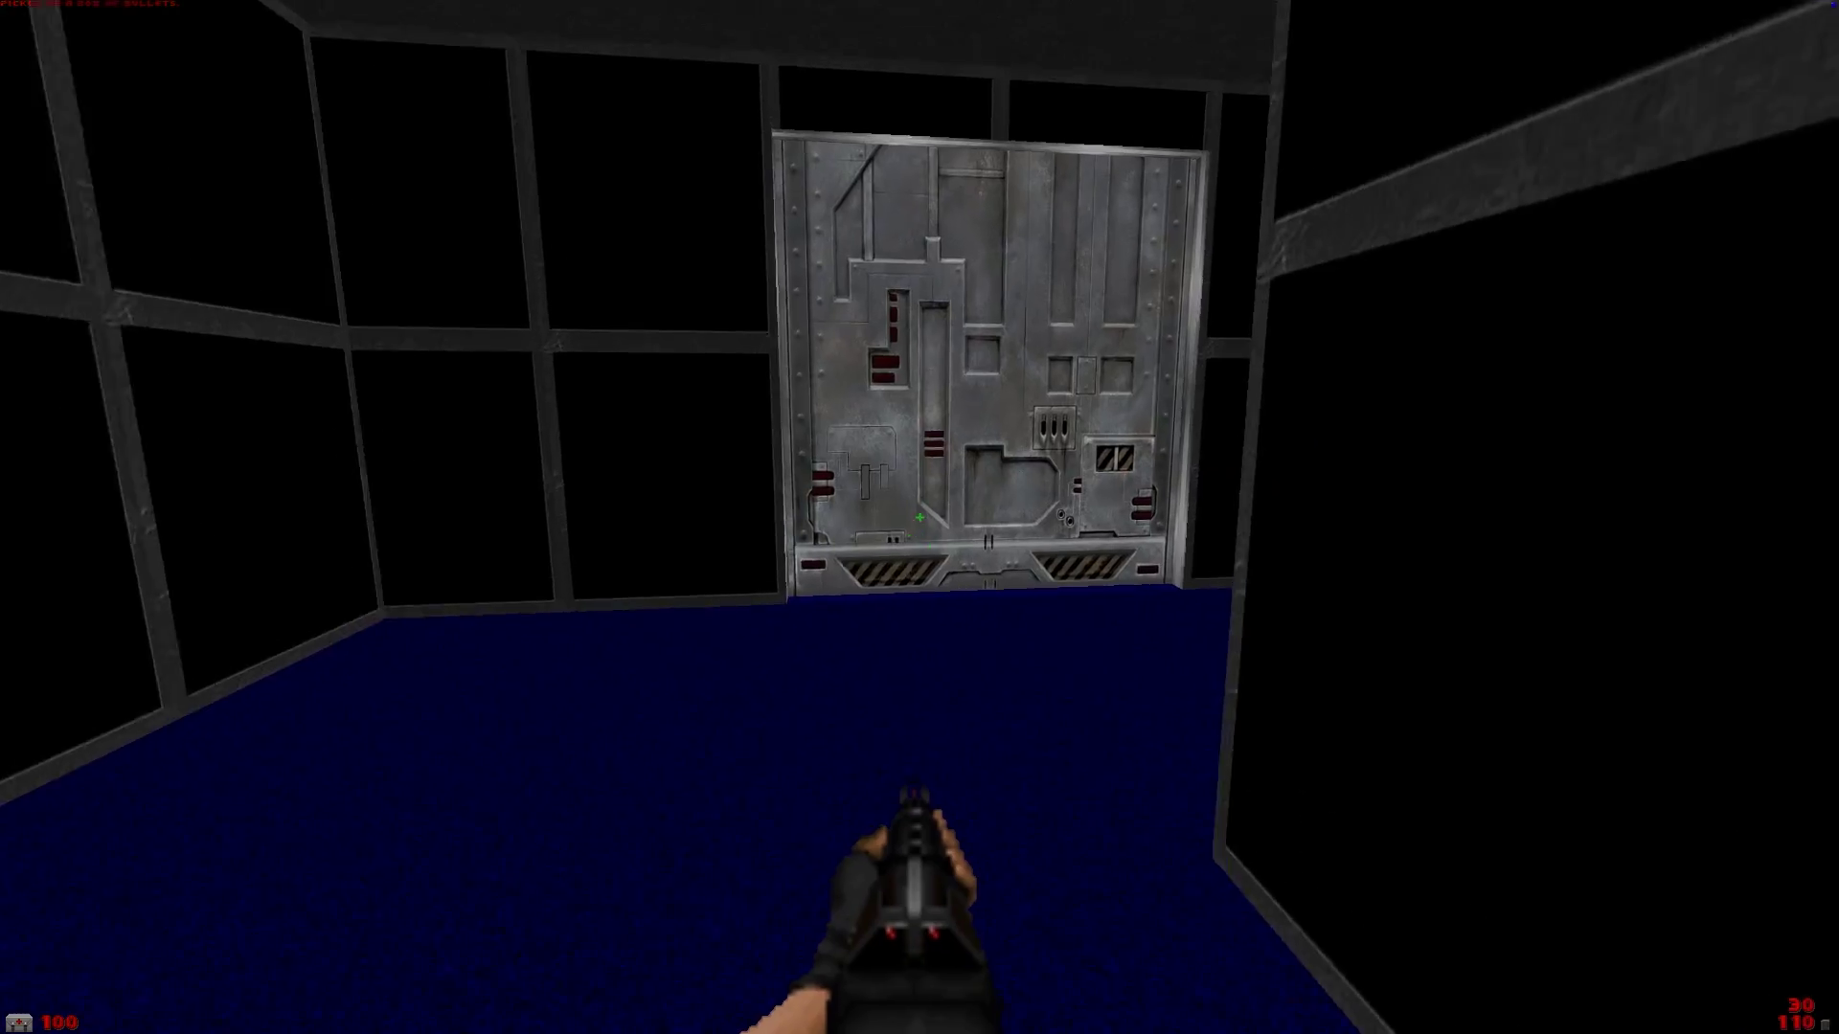
{"action": "key", "text": "e"}
{"action": "key", "text": "w"}
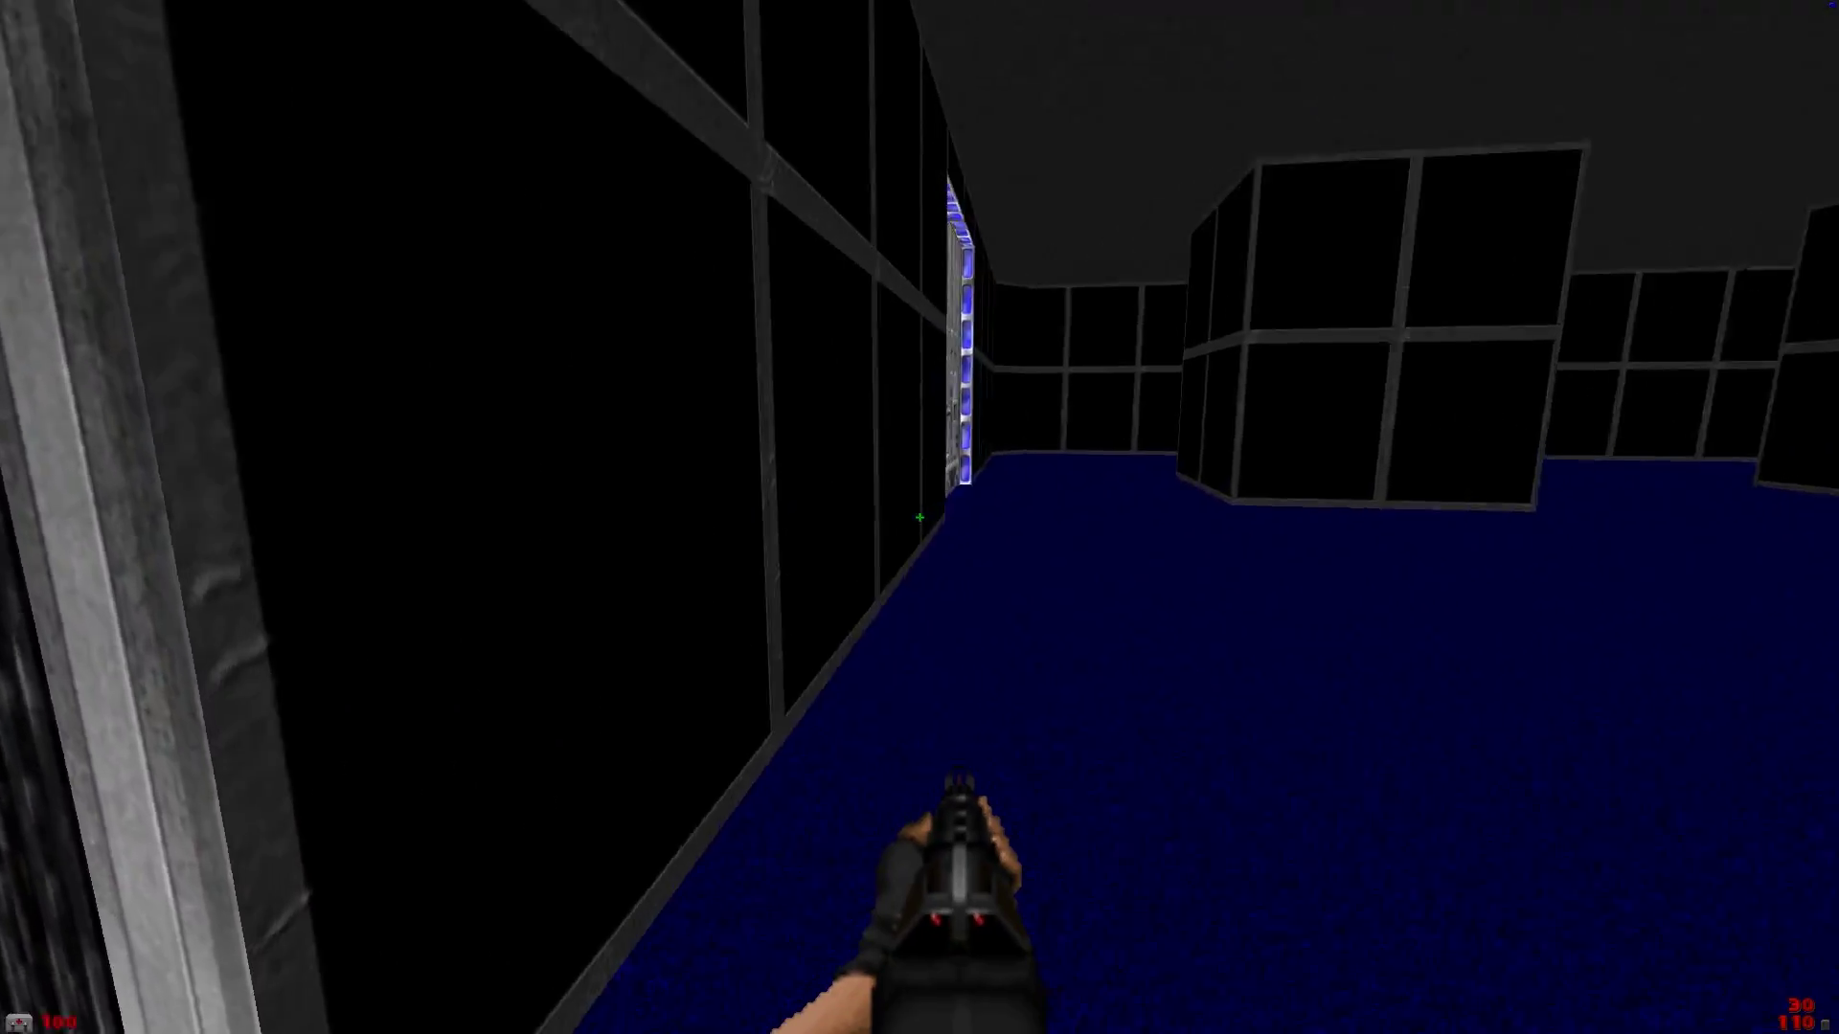
{"action": "key", "text": "Left"}
Enter the room behind the blue-framed door and collect the super shotgun and the box of shells
{"action": "key", "text": "w"}
{"action": "key", "text": "e"}
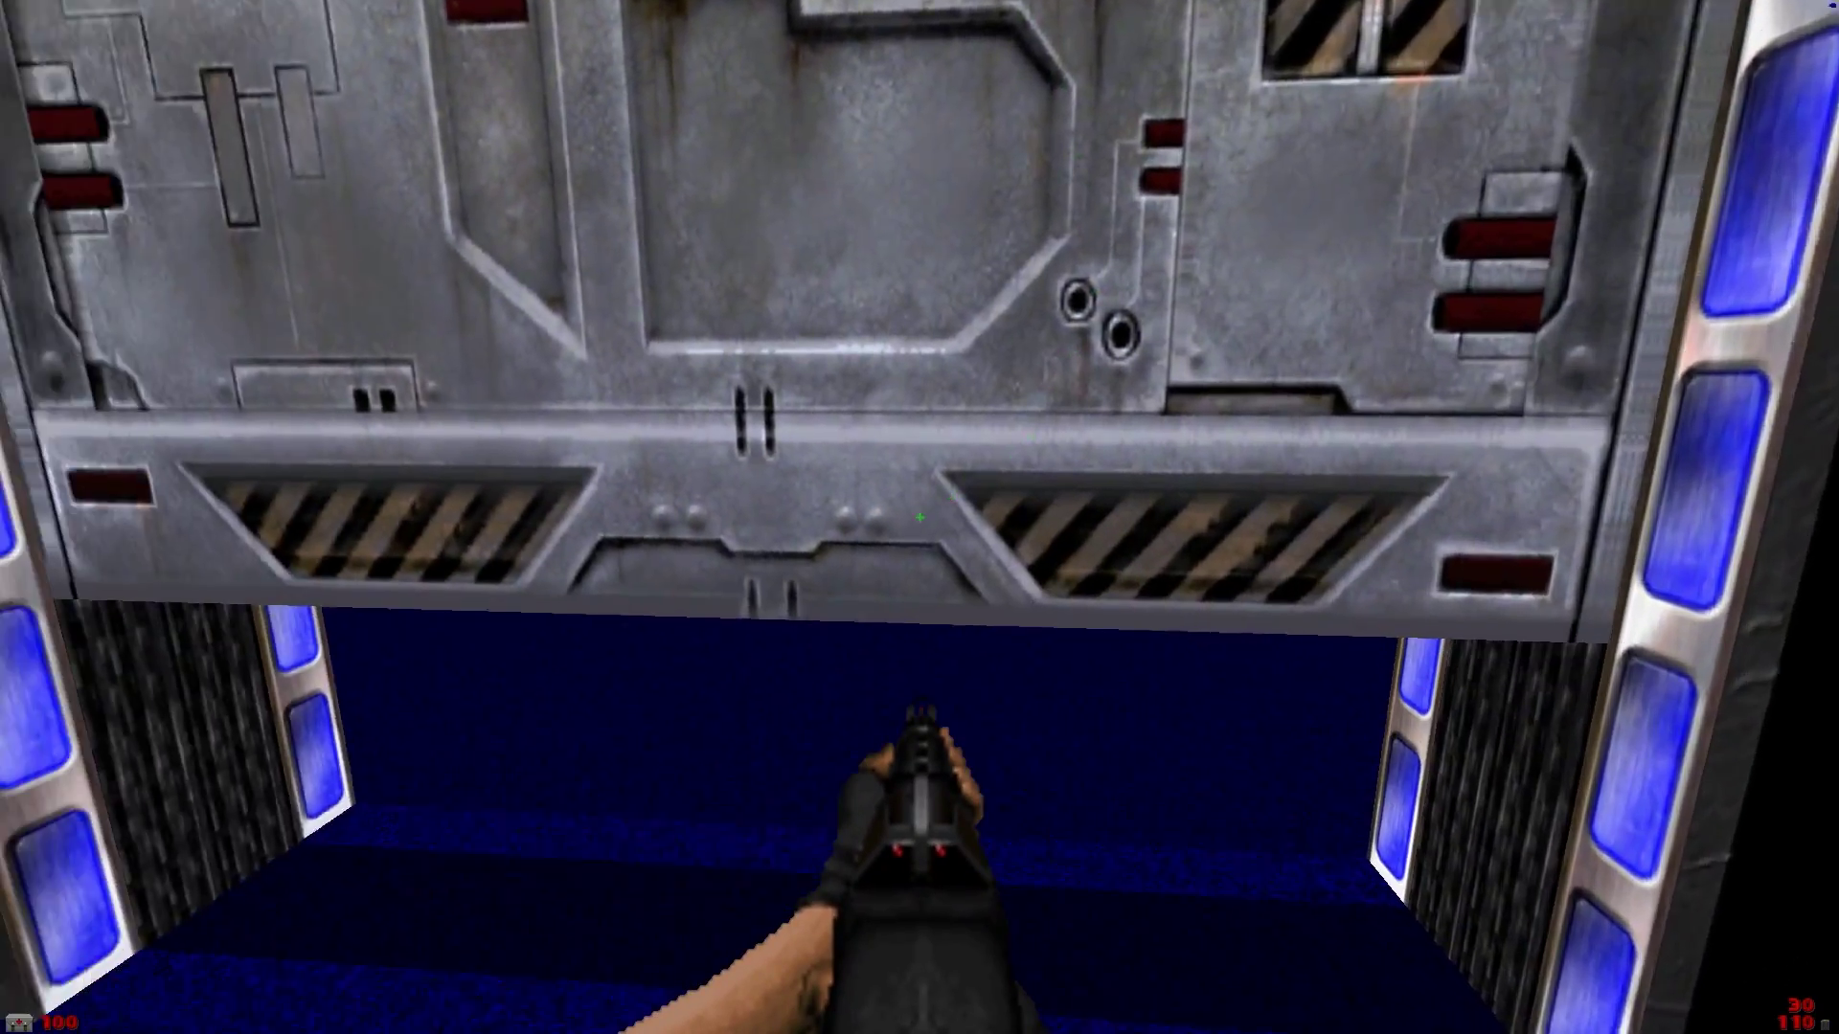
{"action": "key", "text": "w"}
{"action": "key", "text": "Right"}
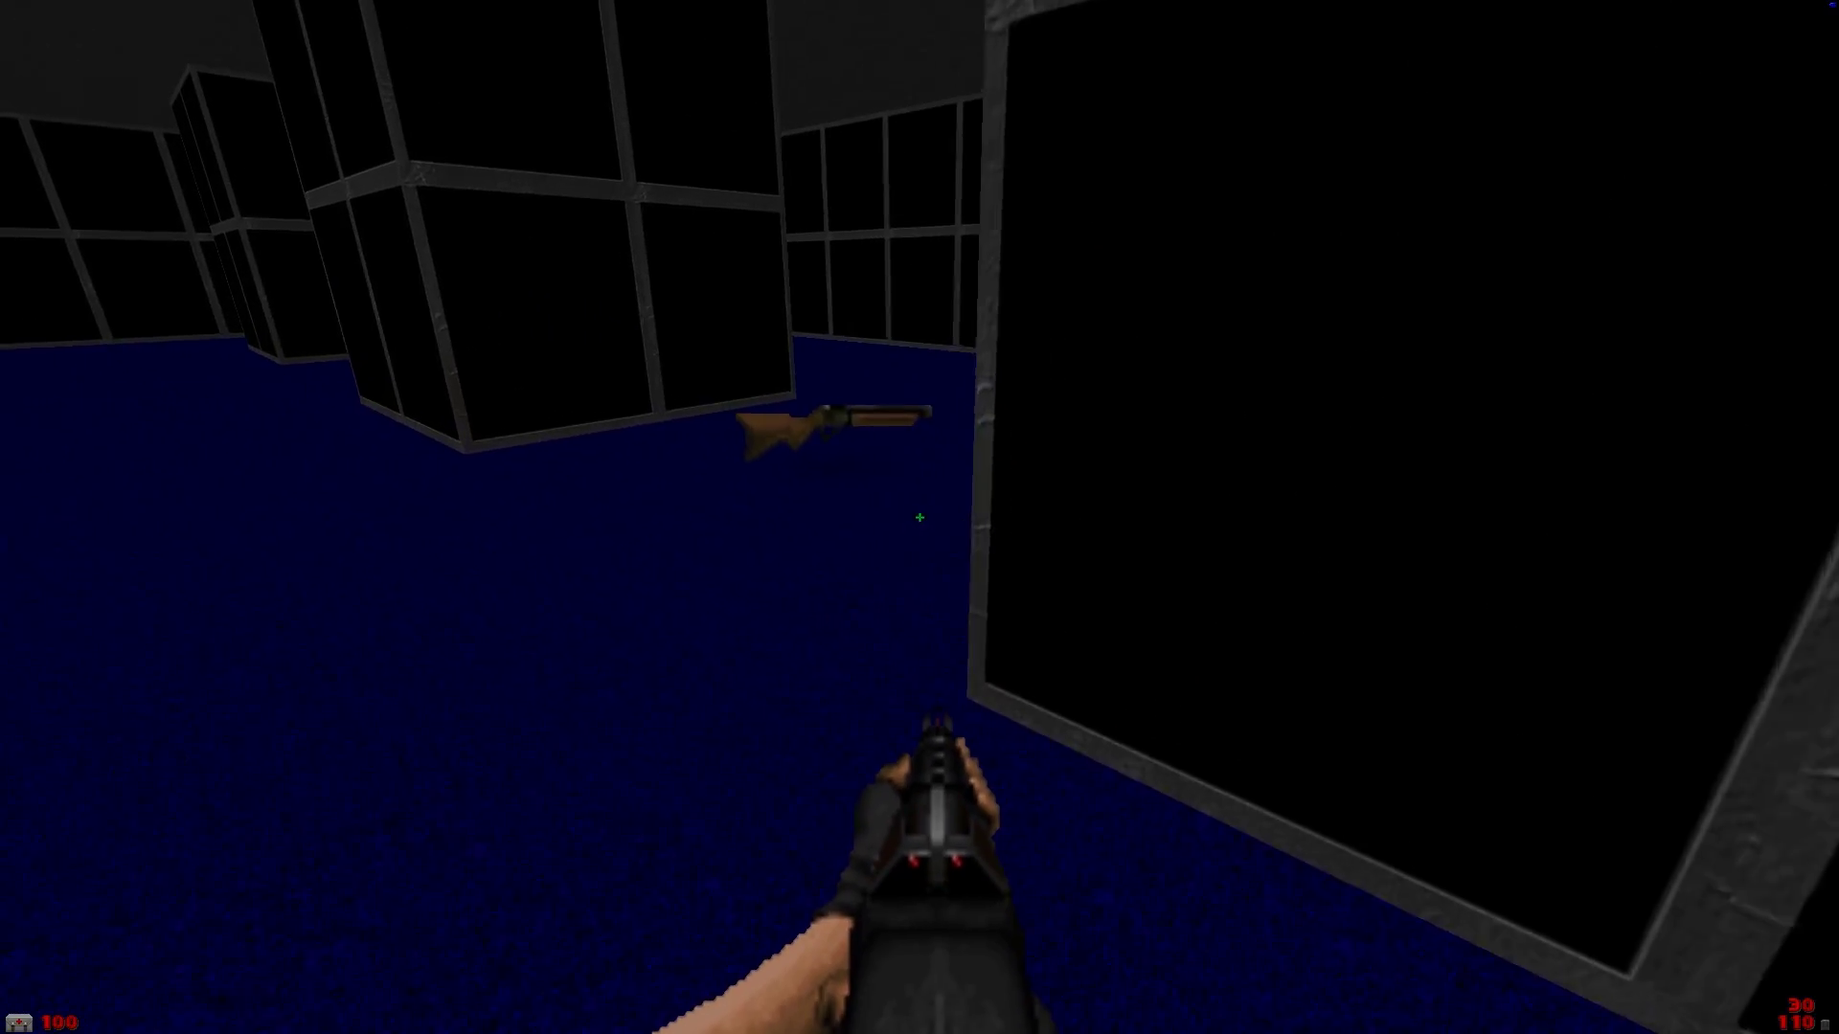
{"action": "key", "text": "Left"}
{"action": "key", "text": "w"}
{"action": "key", "text": "Right"}
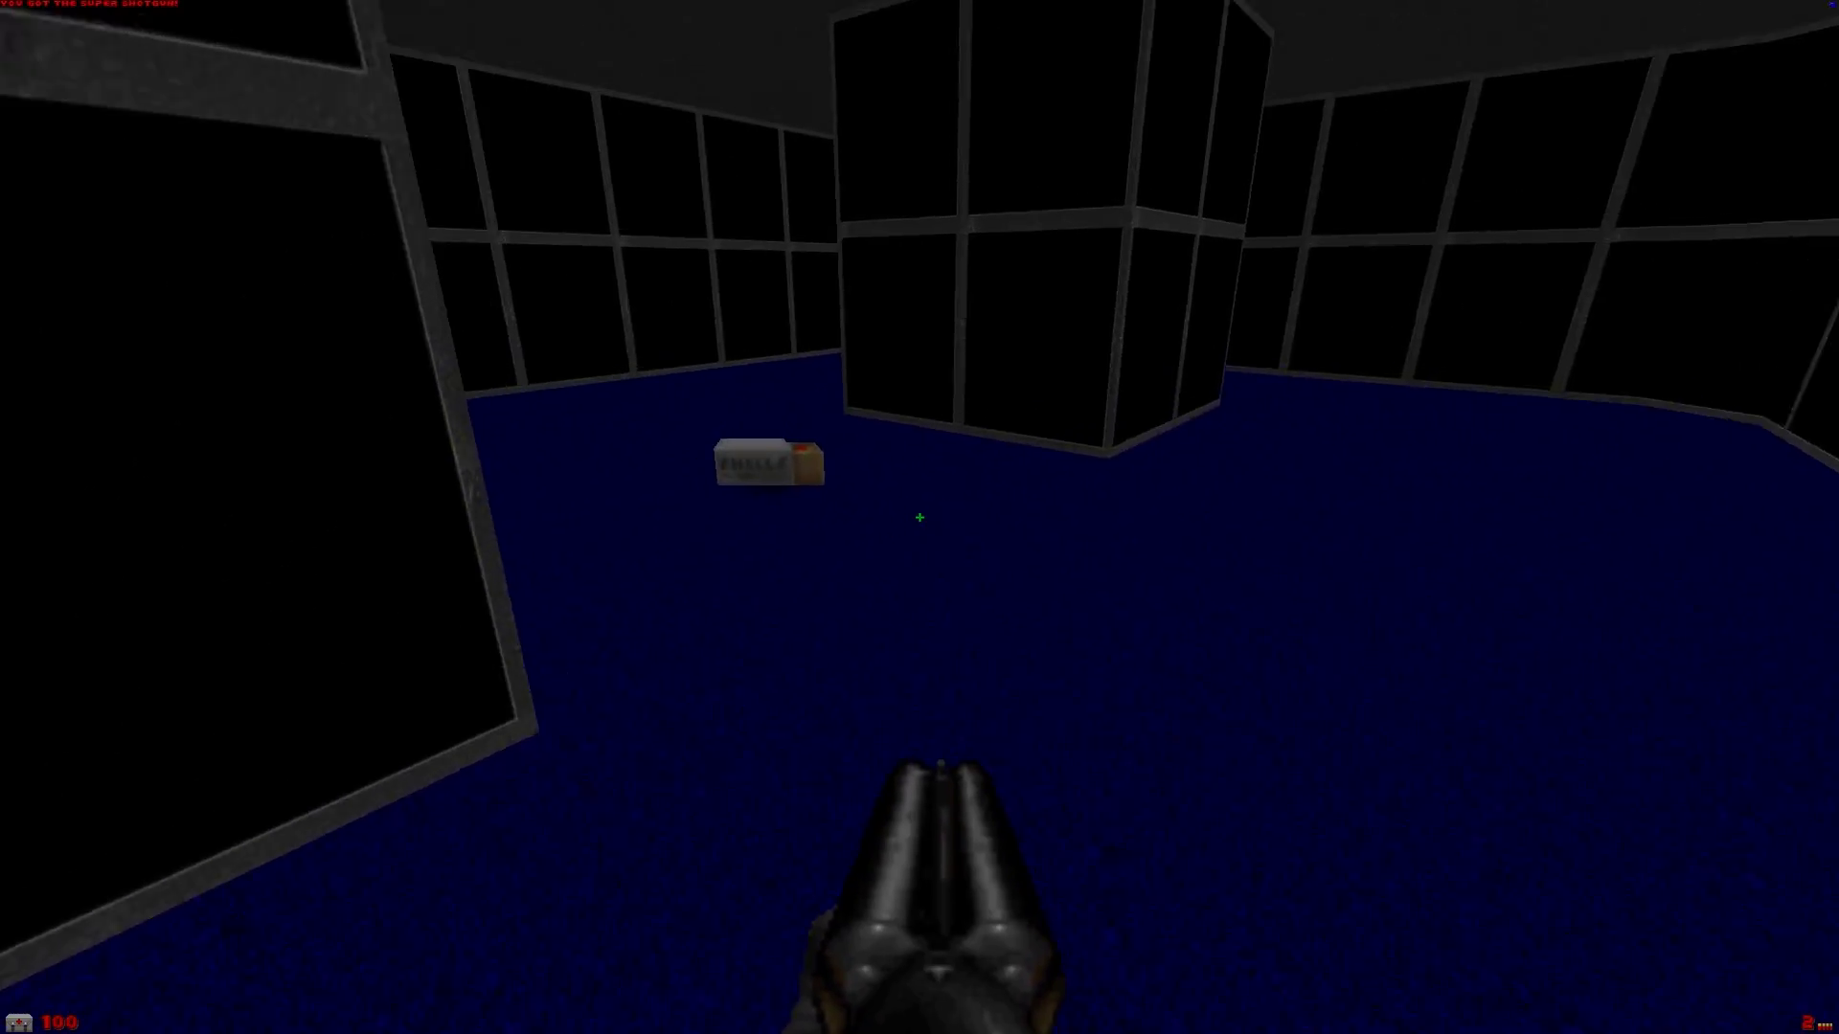
{"action": "key", "text": "Left"}
{"action": "key", "text": "w"}
{"action": "key", "text": "Right"}
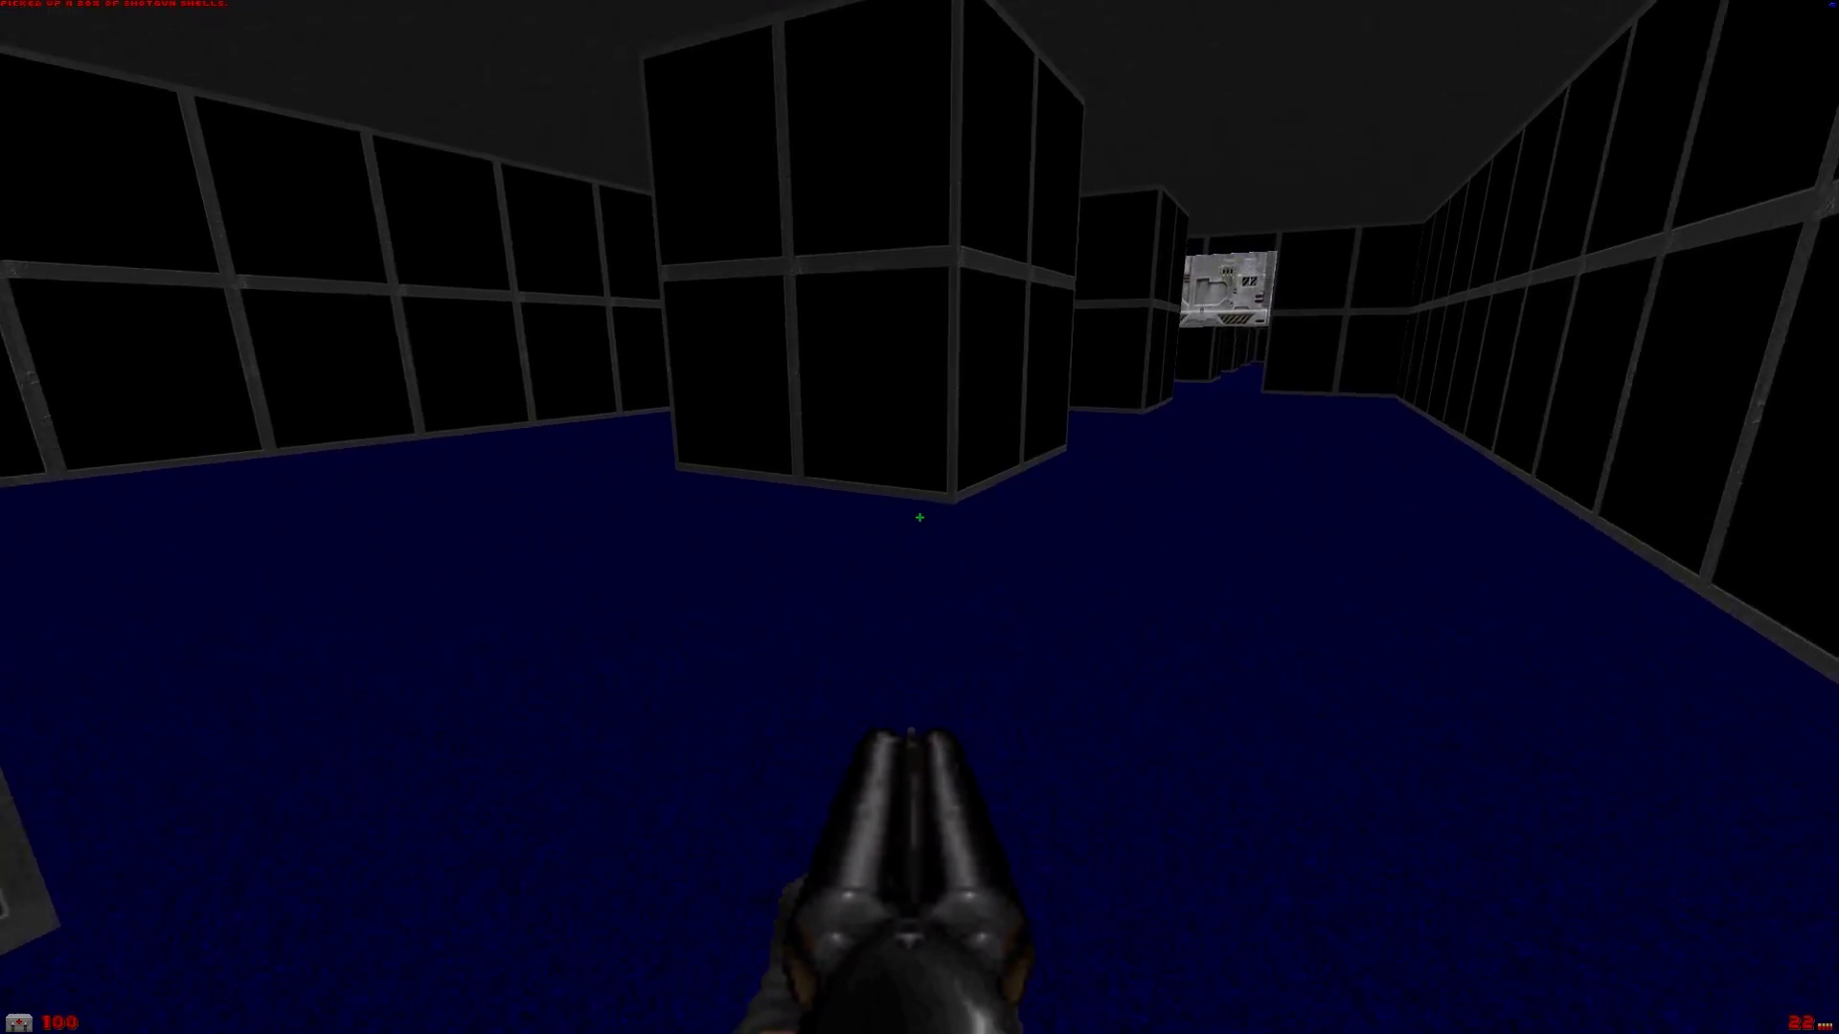
Reopen the blue-framed door from inside and walk back into the main room
{"action": "key", "text": "w"}
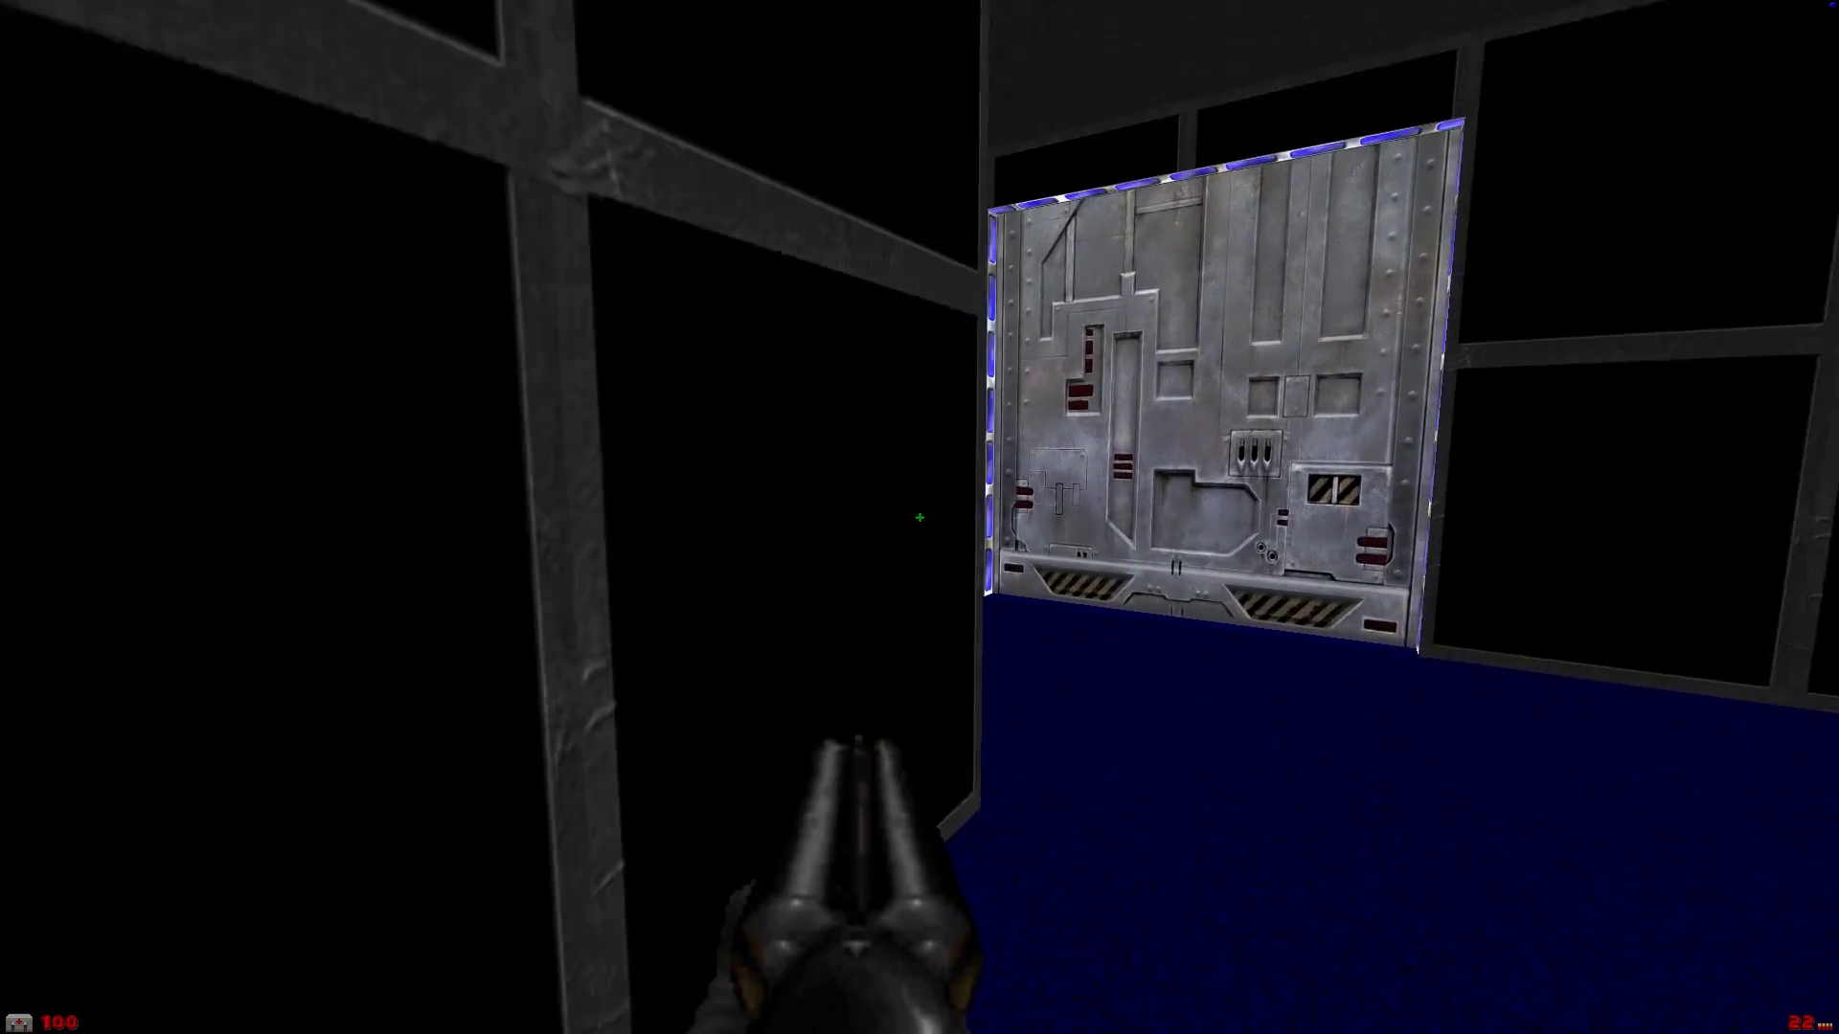
{"action": "key", "text": "w"}
{"action": "key", "text": "e"}
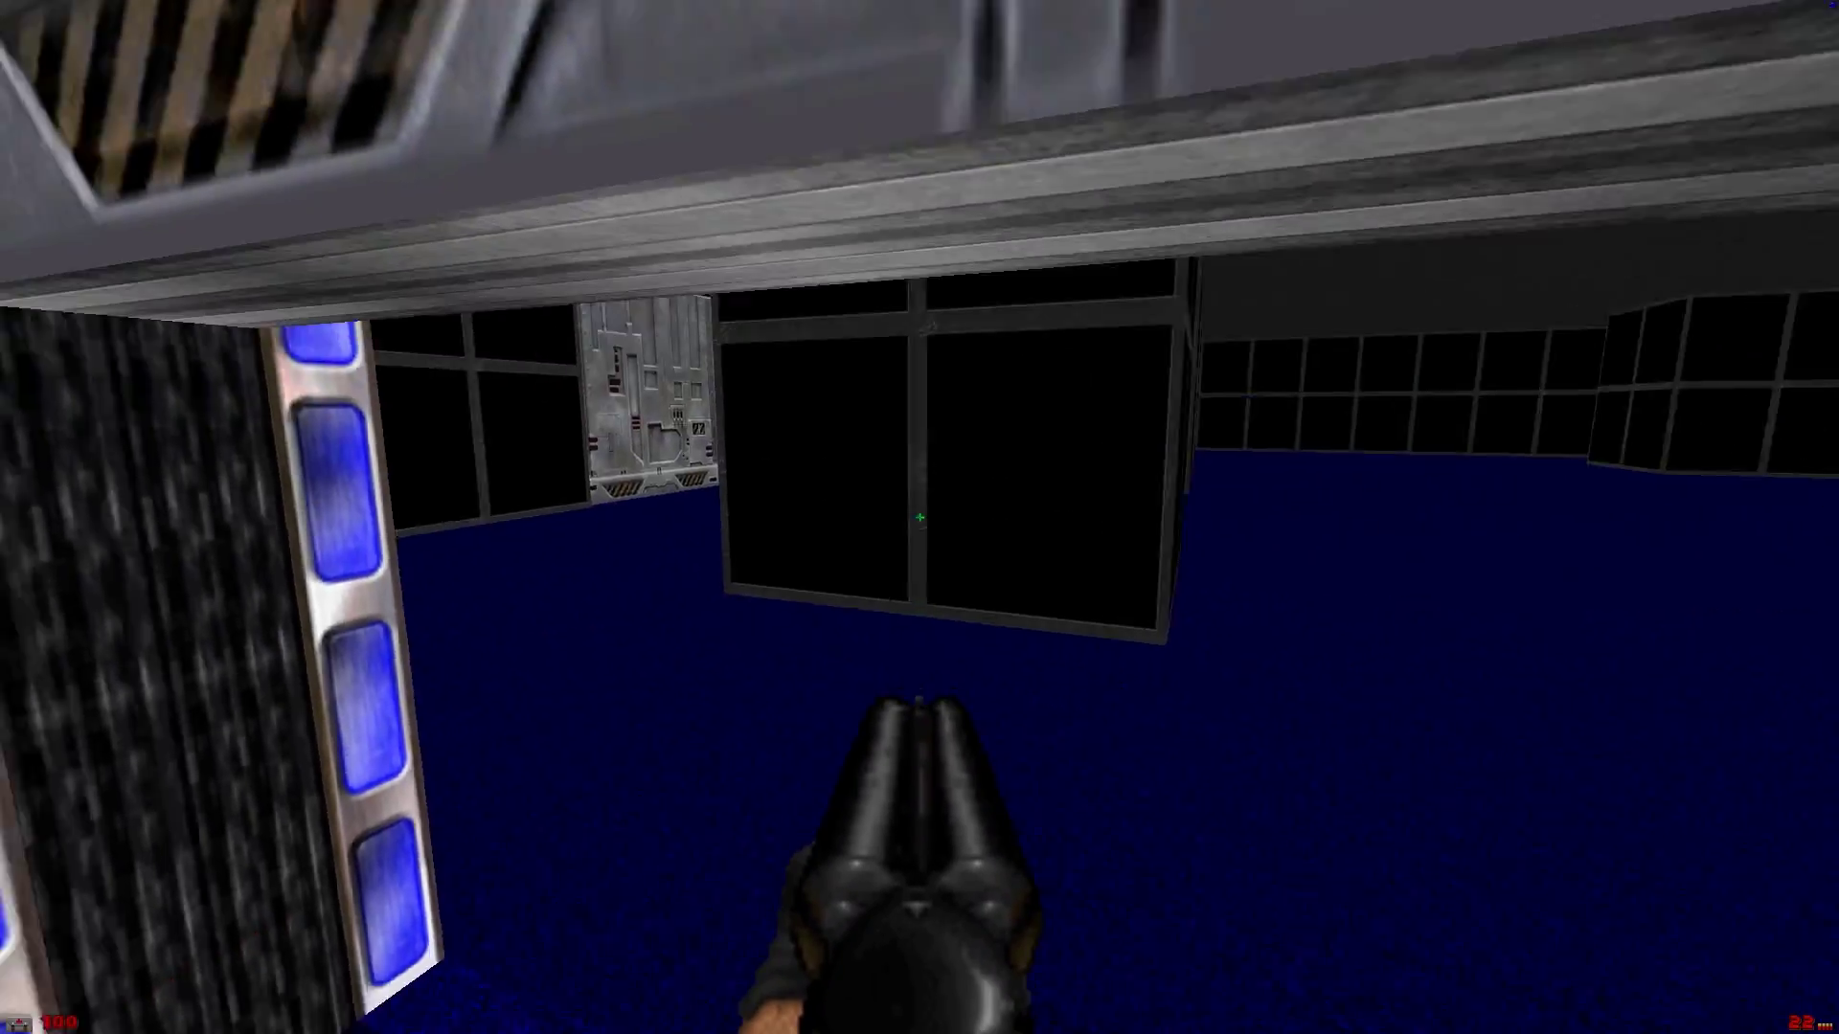
{"action": "key", "text": "Left"}
{"action": "key", "text": "w"}
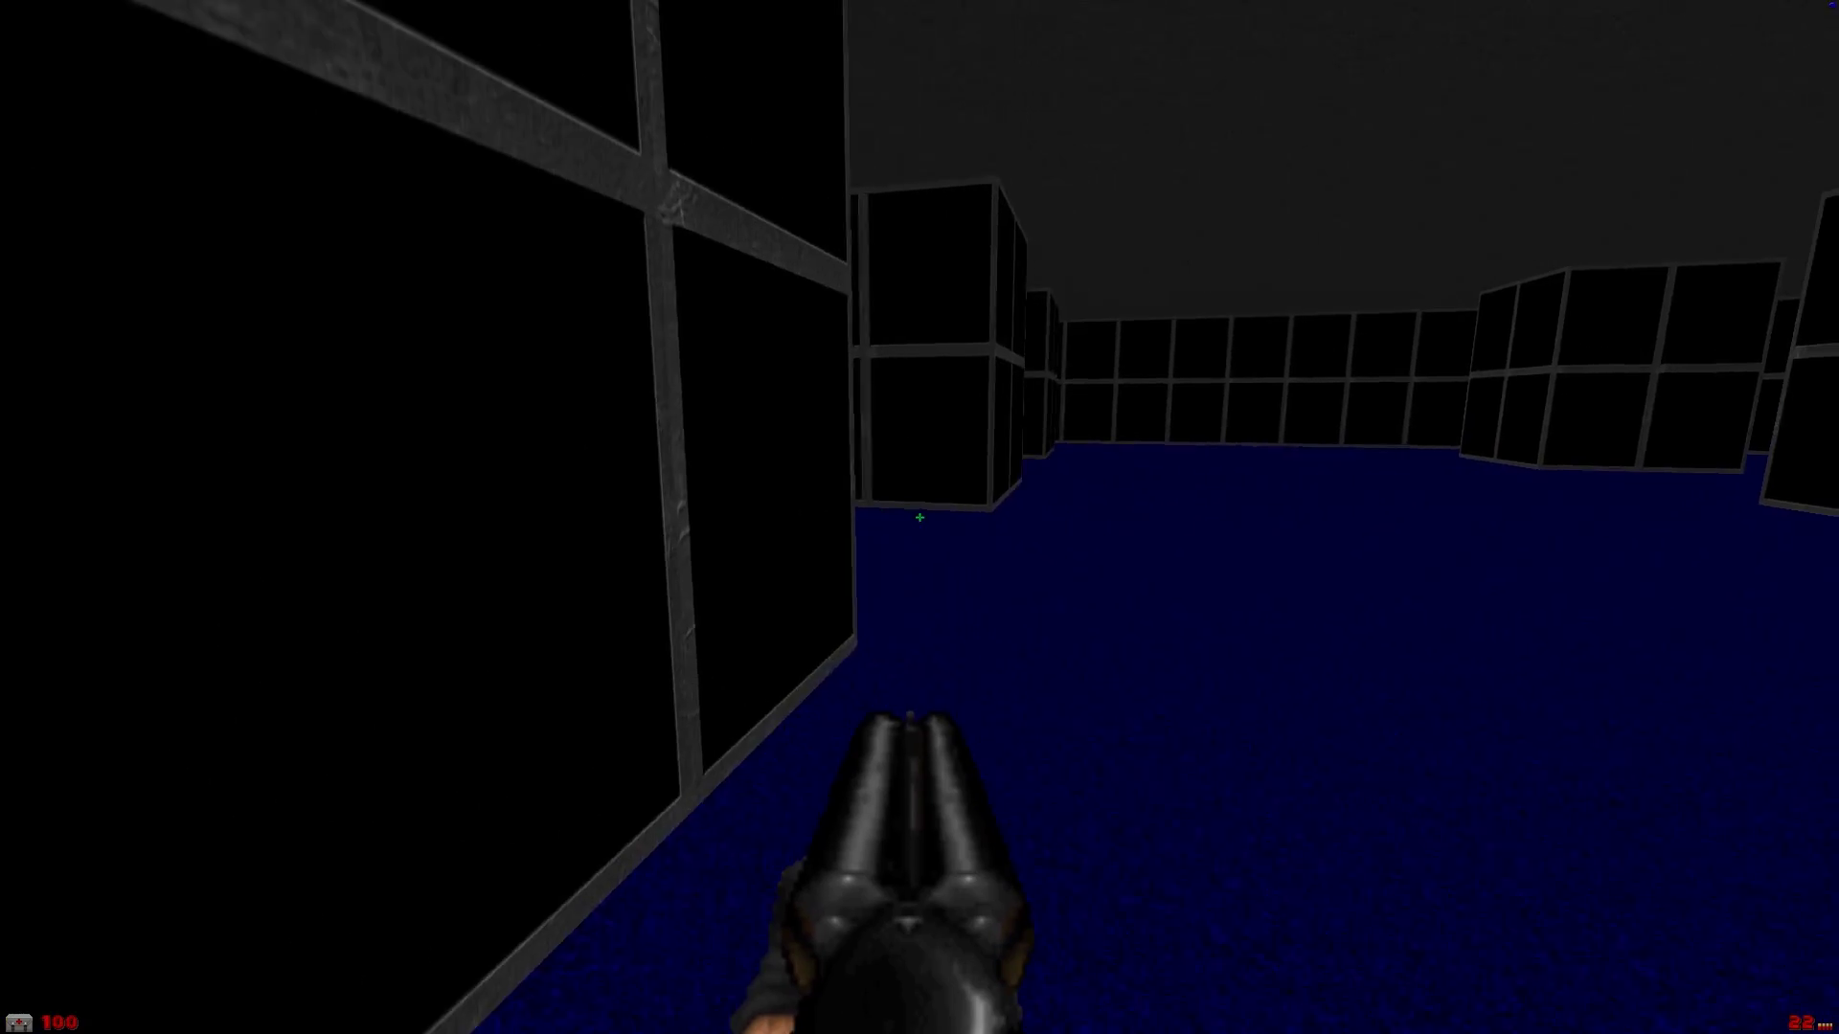
Activate the plain grey pillar switch and walk to the metal-framed doorway it controls
{"action": "key", "text": "Left"}
{"action": "key", "text": "w"}
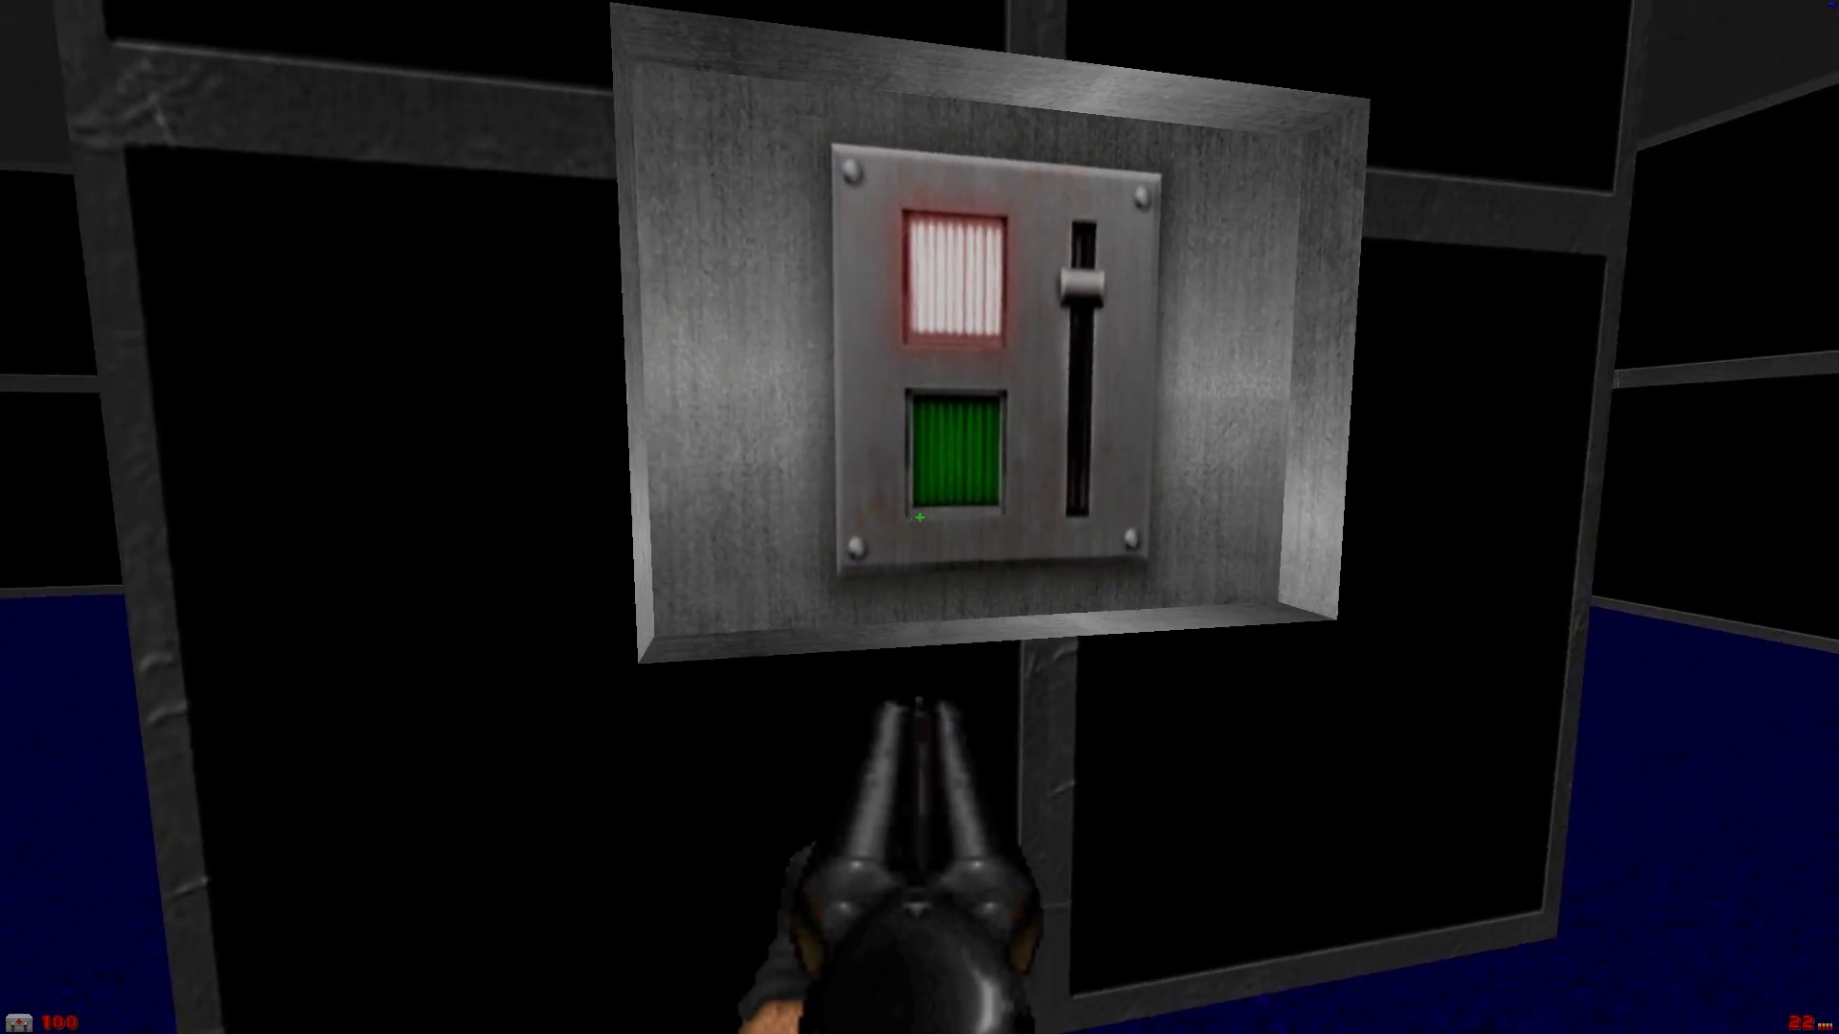
{"action": "key", "text": "space"}
{"action": "key", "text": "Right"}
{"action": "key", "text": "w"}
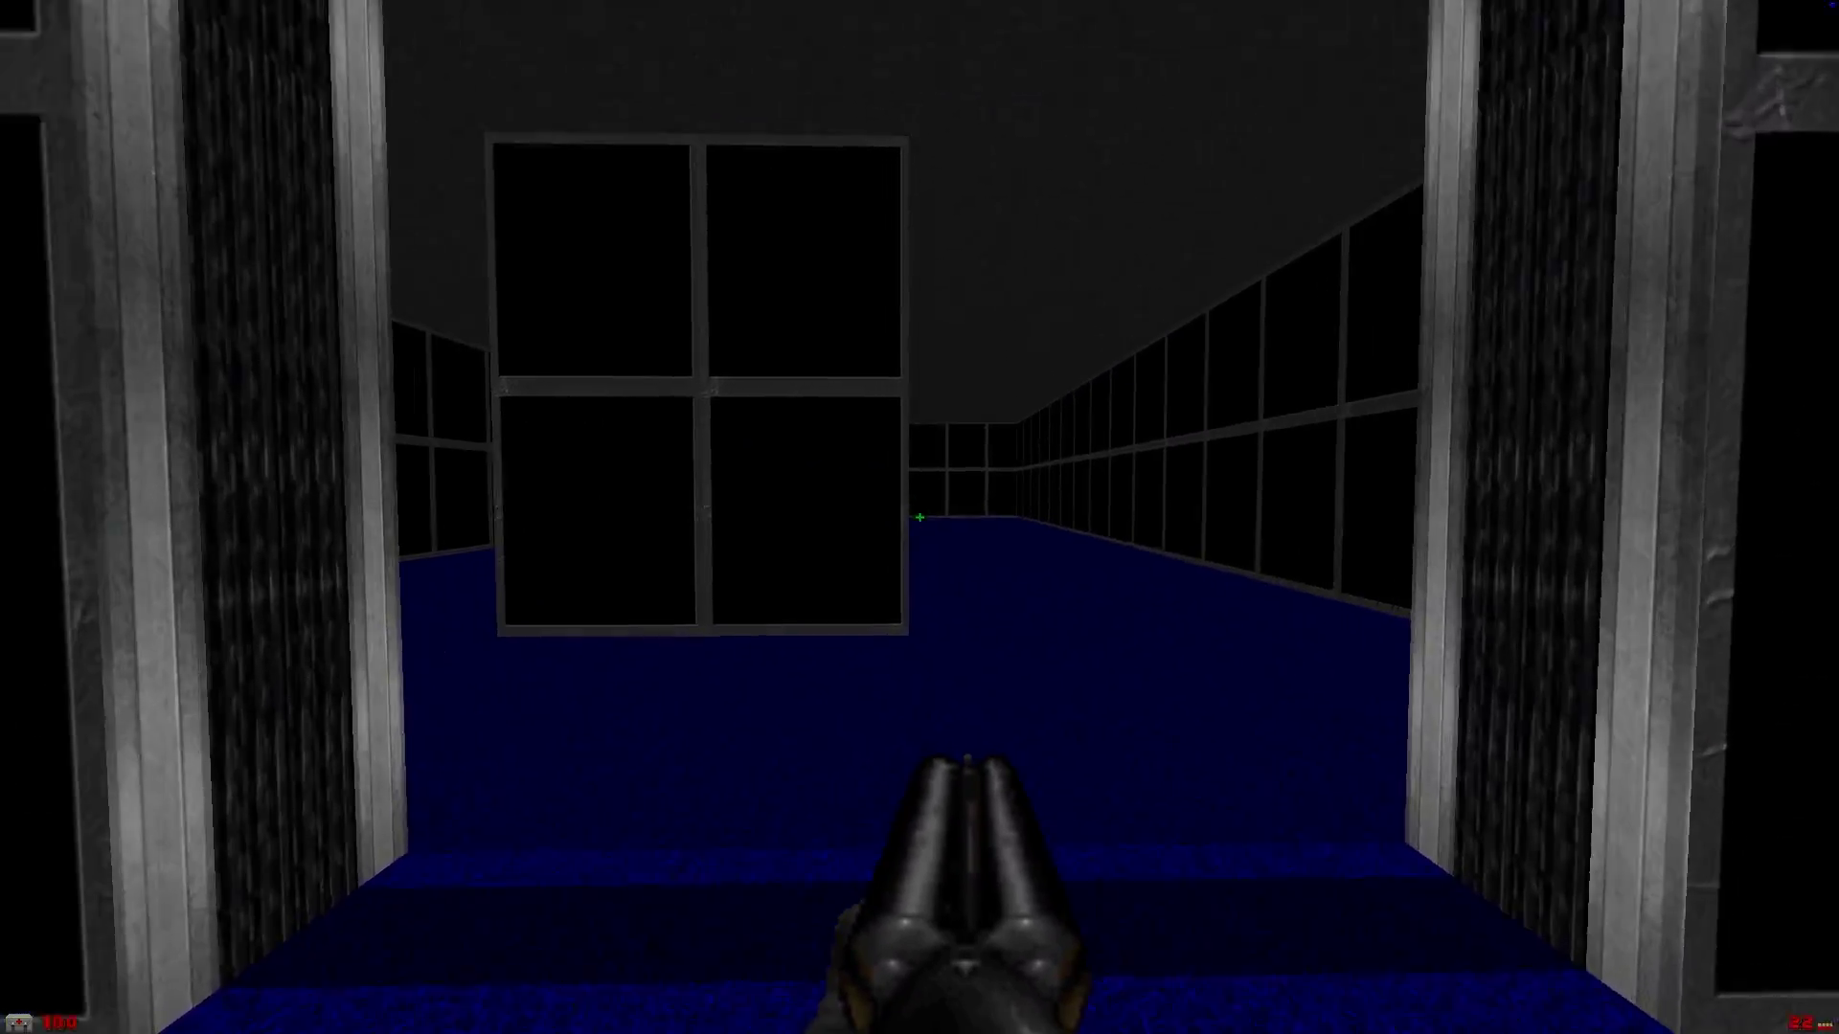
Enter the switch-operated room and collect the yellow keycard and shotgun shells around its pillars
{"action": "key", "text": "Left"}
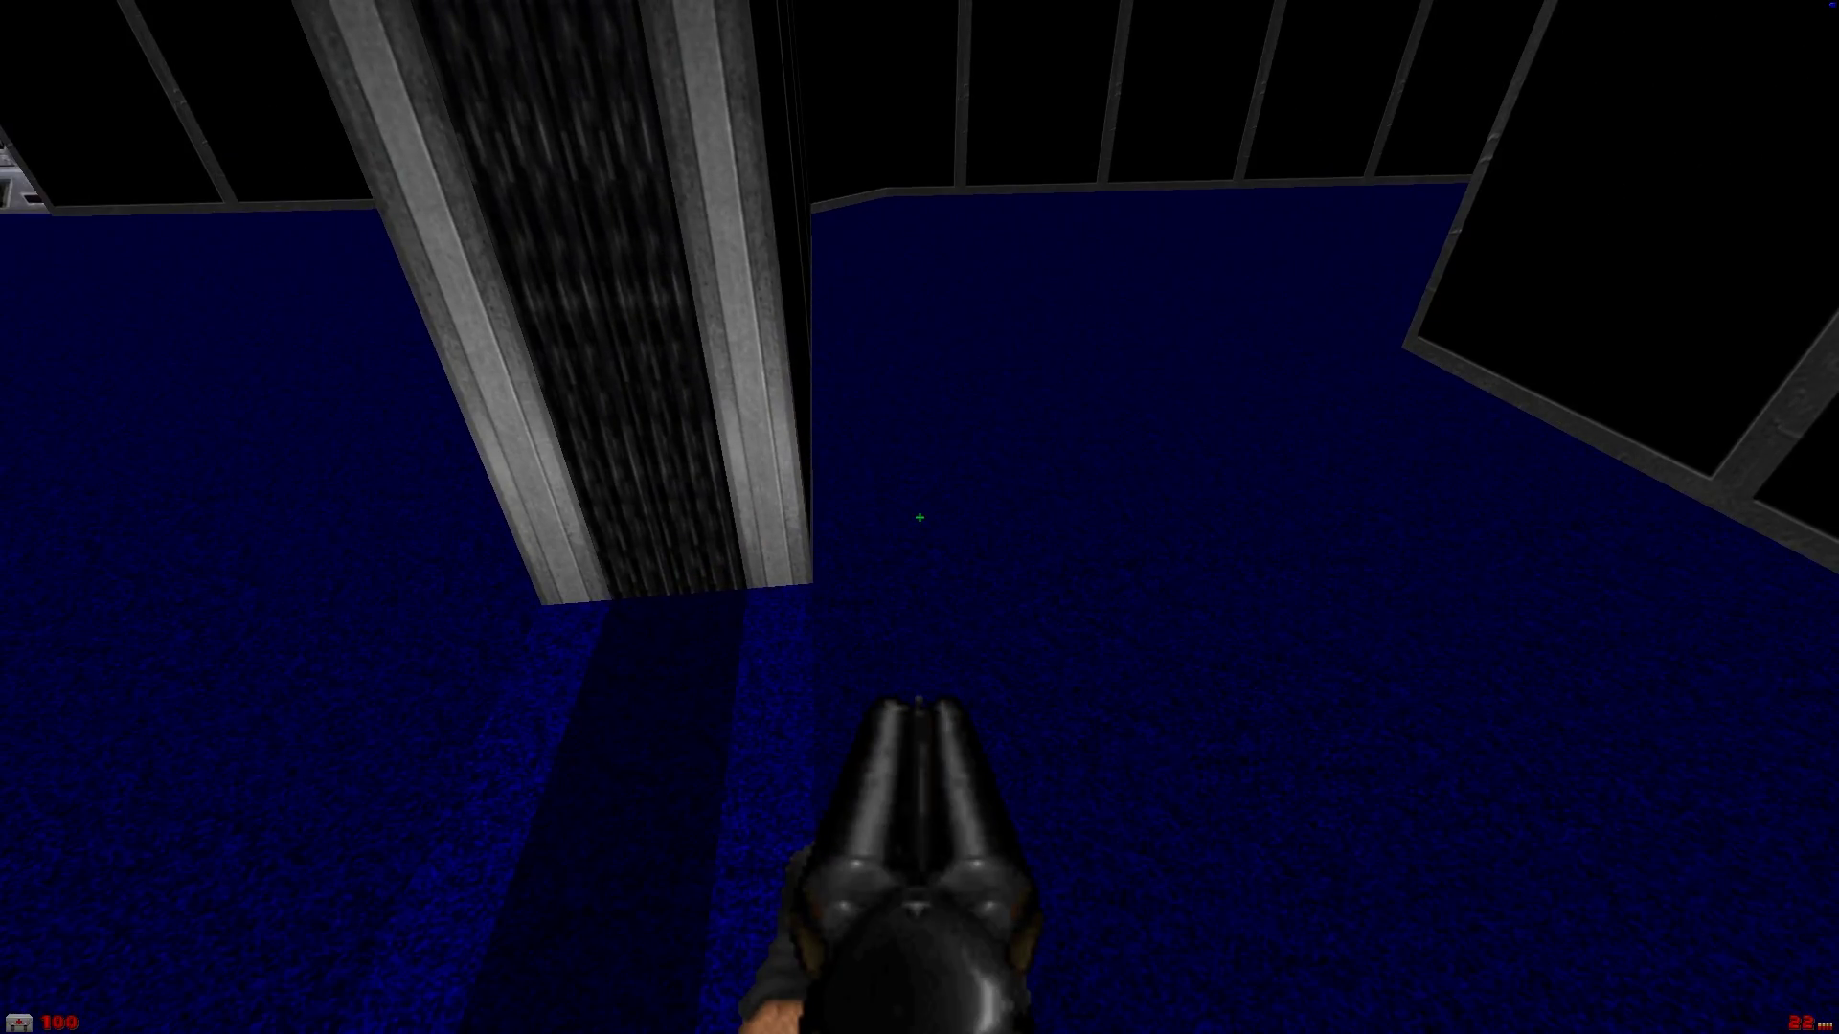
{"action": "key", "text": "d"}
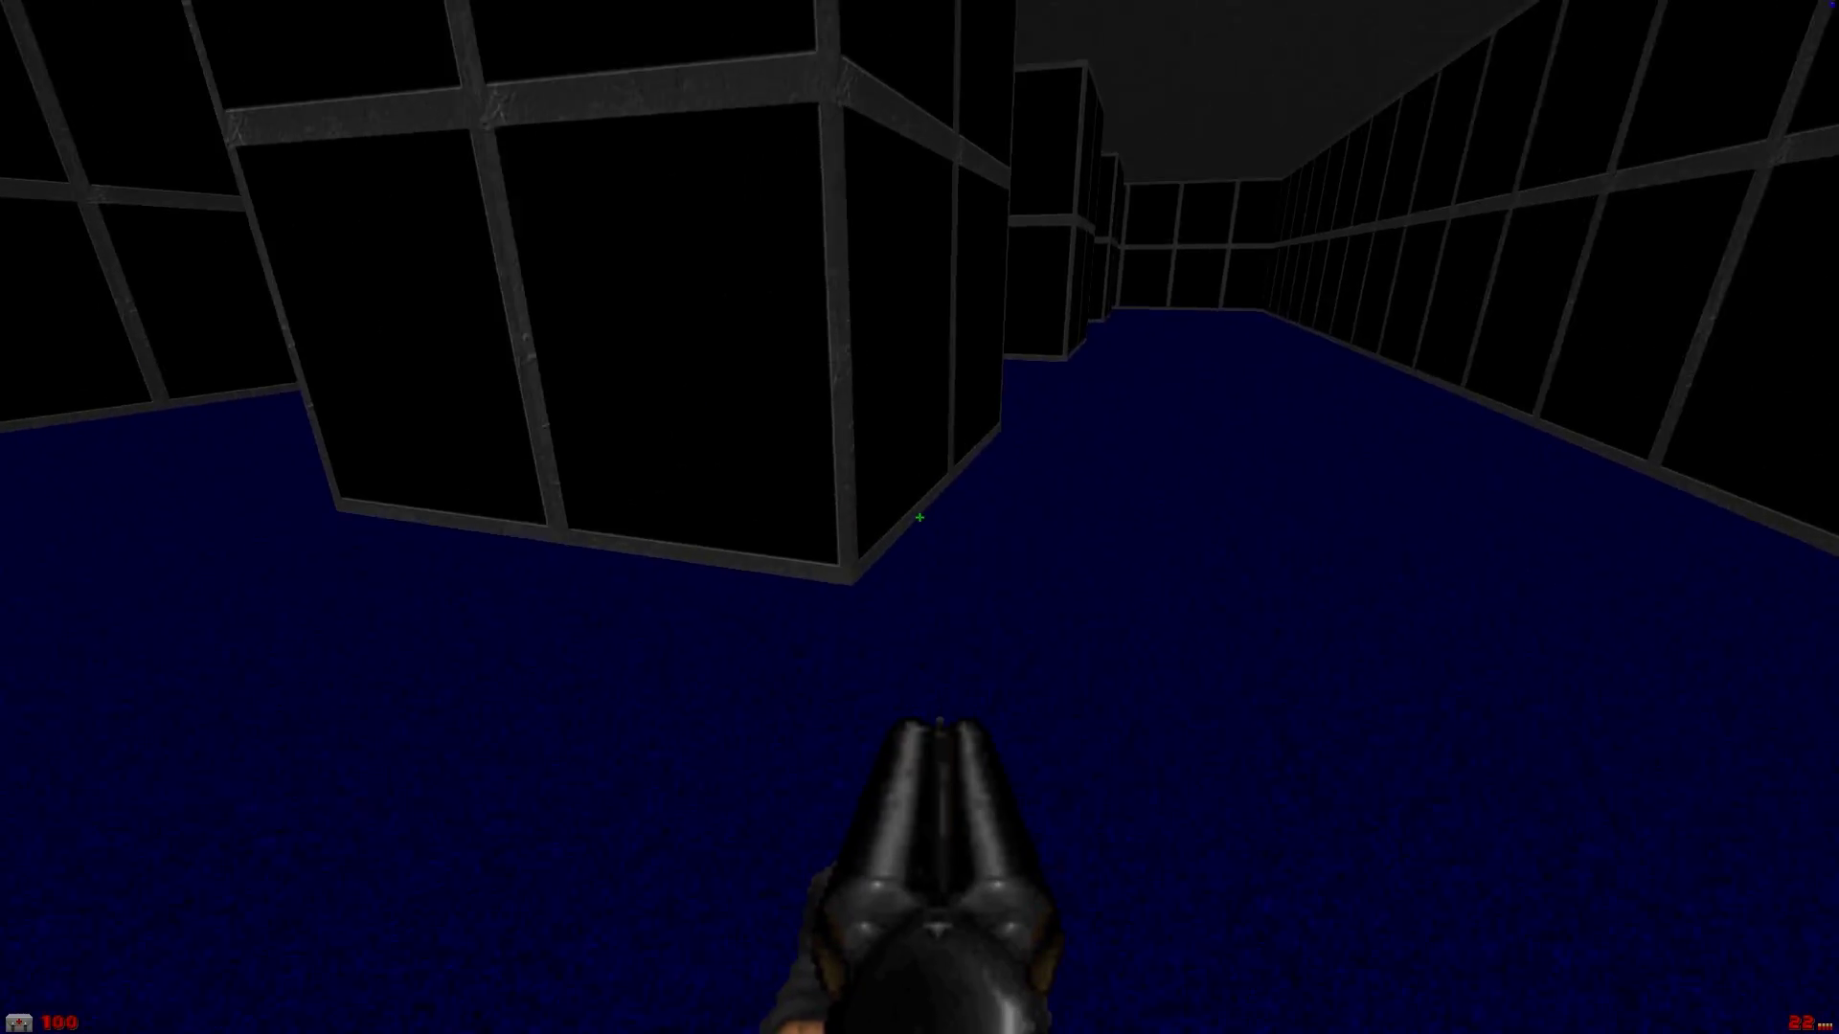
{"action": "key", "text": "Left"}
{"action": "key", "text": "w"}
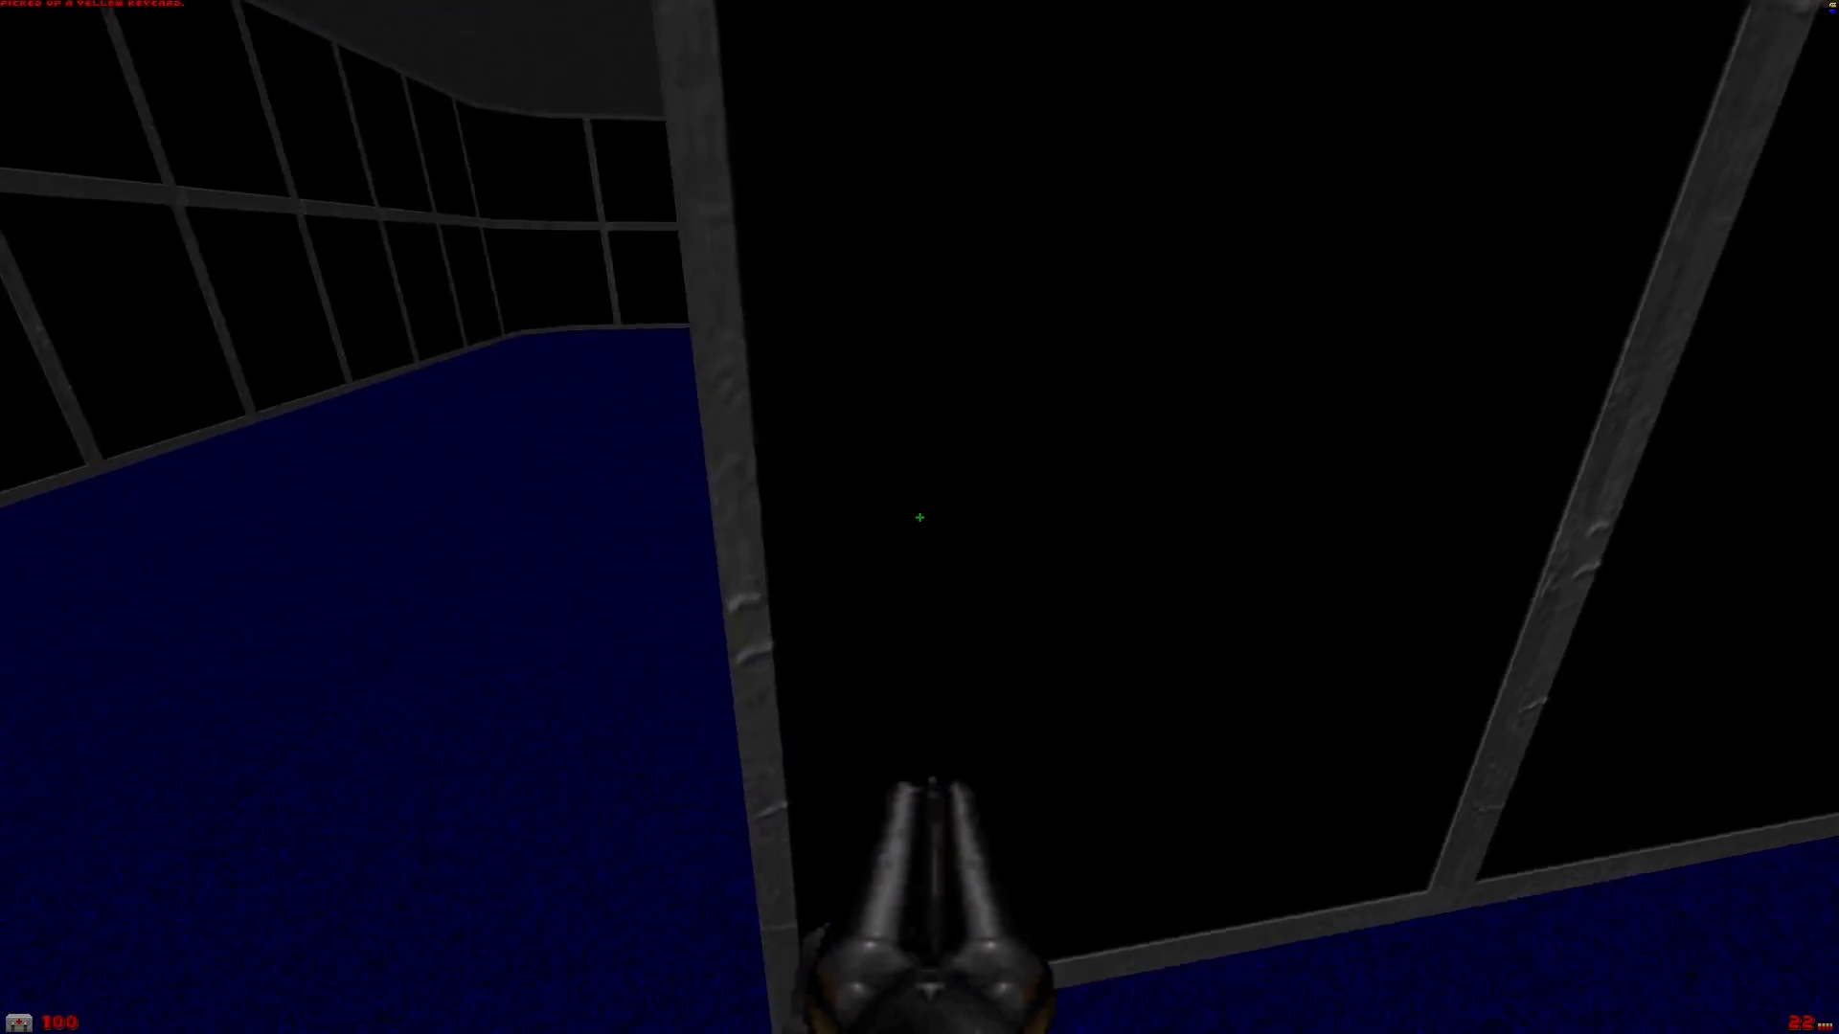
{"action": "key", "text": "Right"}
{"action": "key", "text": "w"}
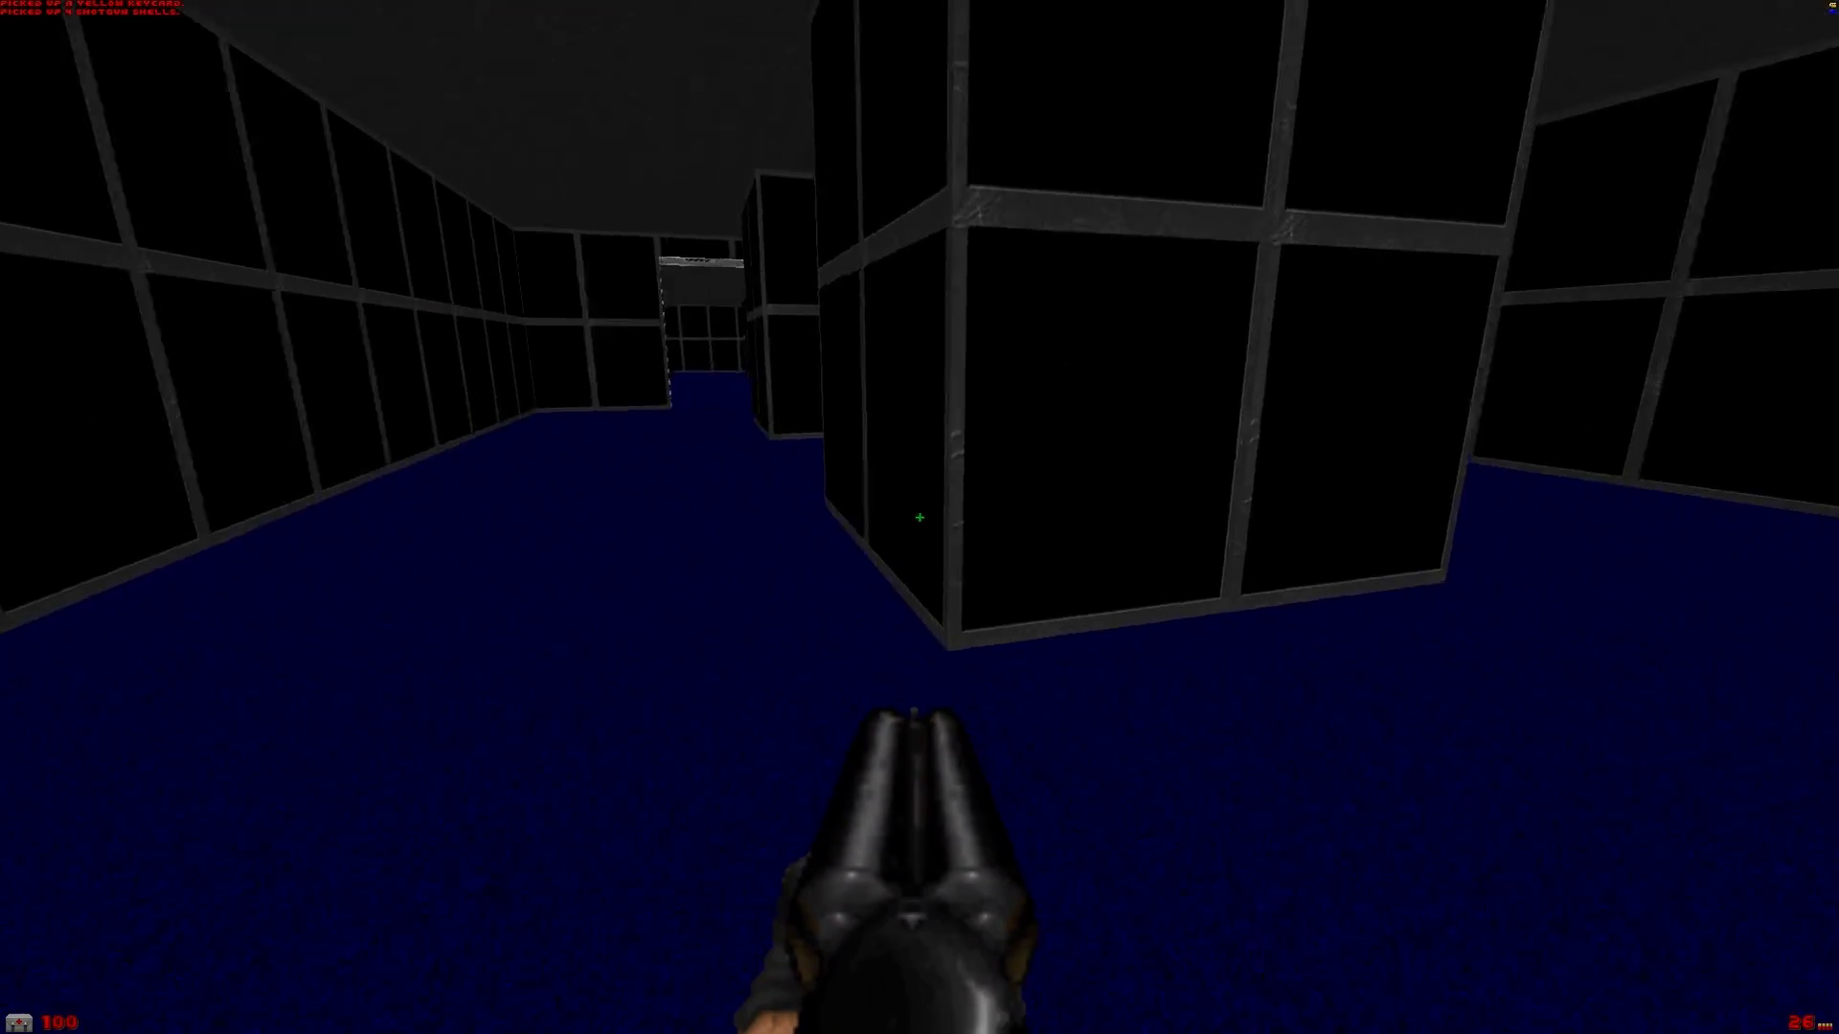
Return to the main room and activate the yellow-framed pillar switch to test the yellow door
{"action": "key", "text": "w"}
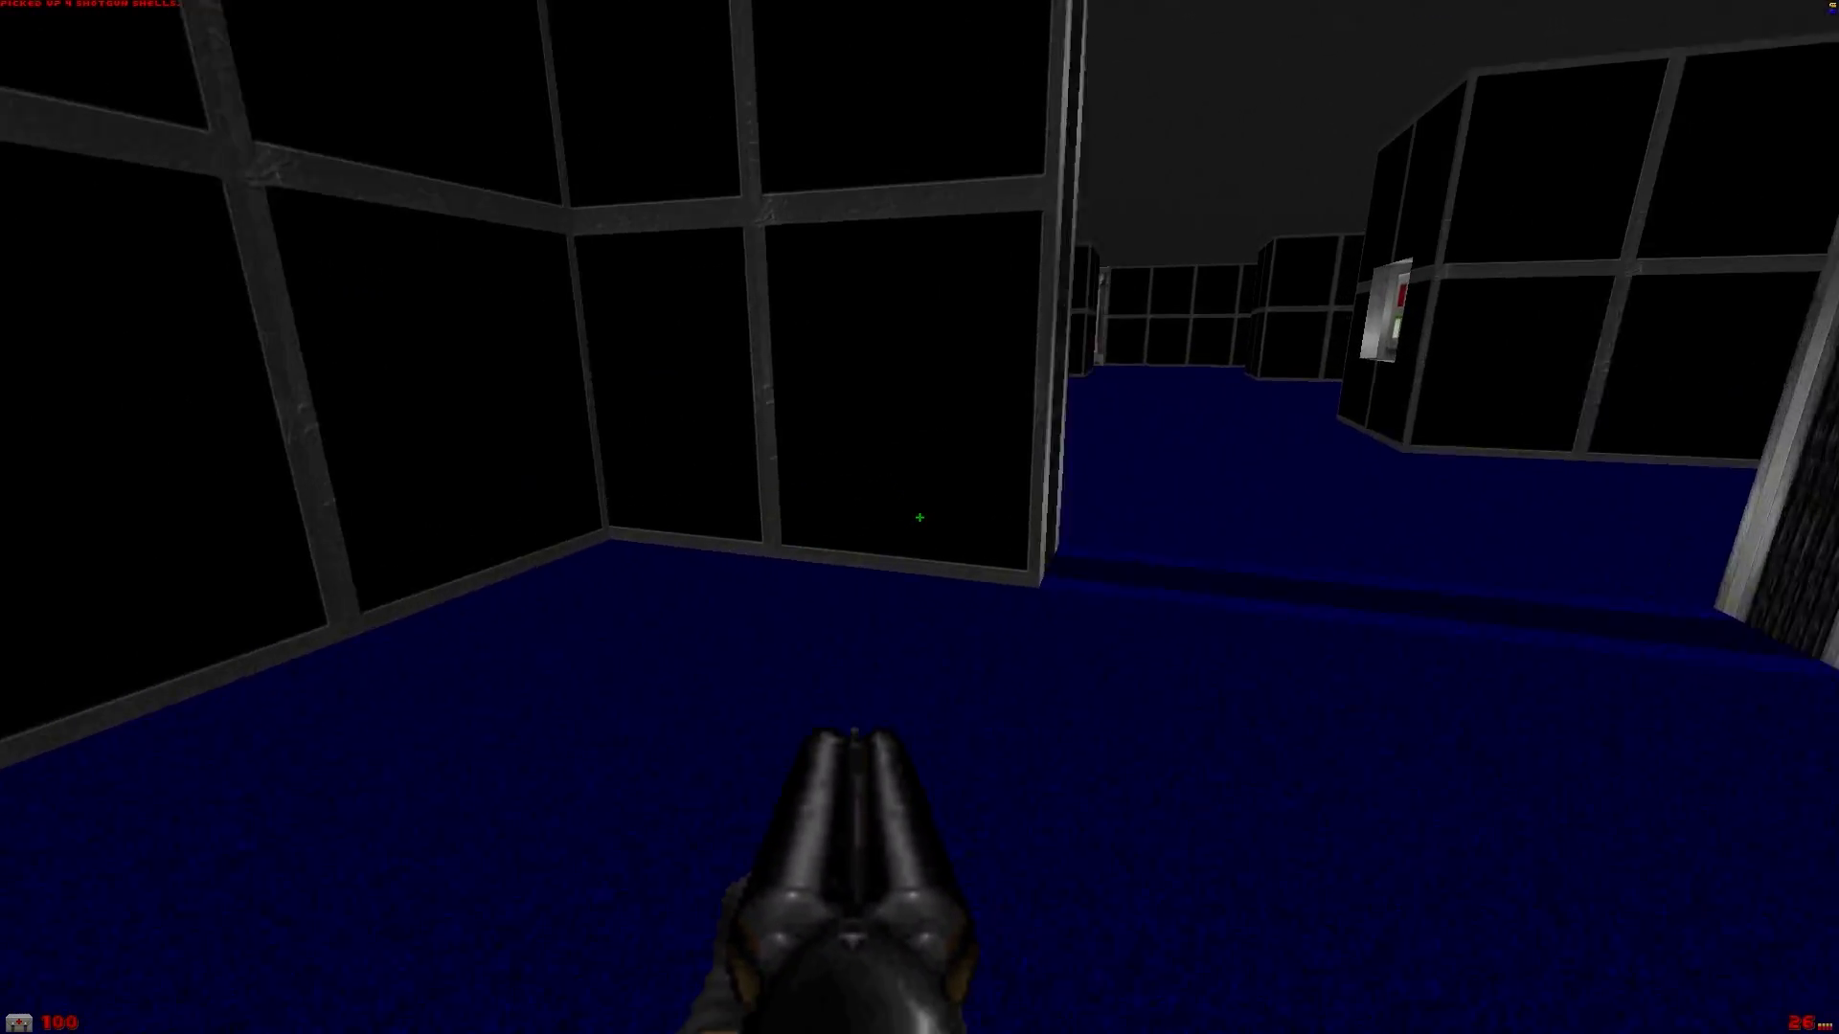
{"action": "key", "text": "w"}
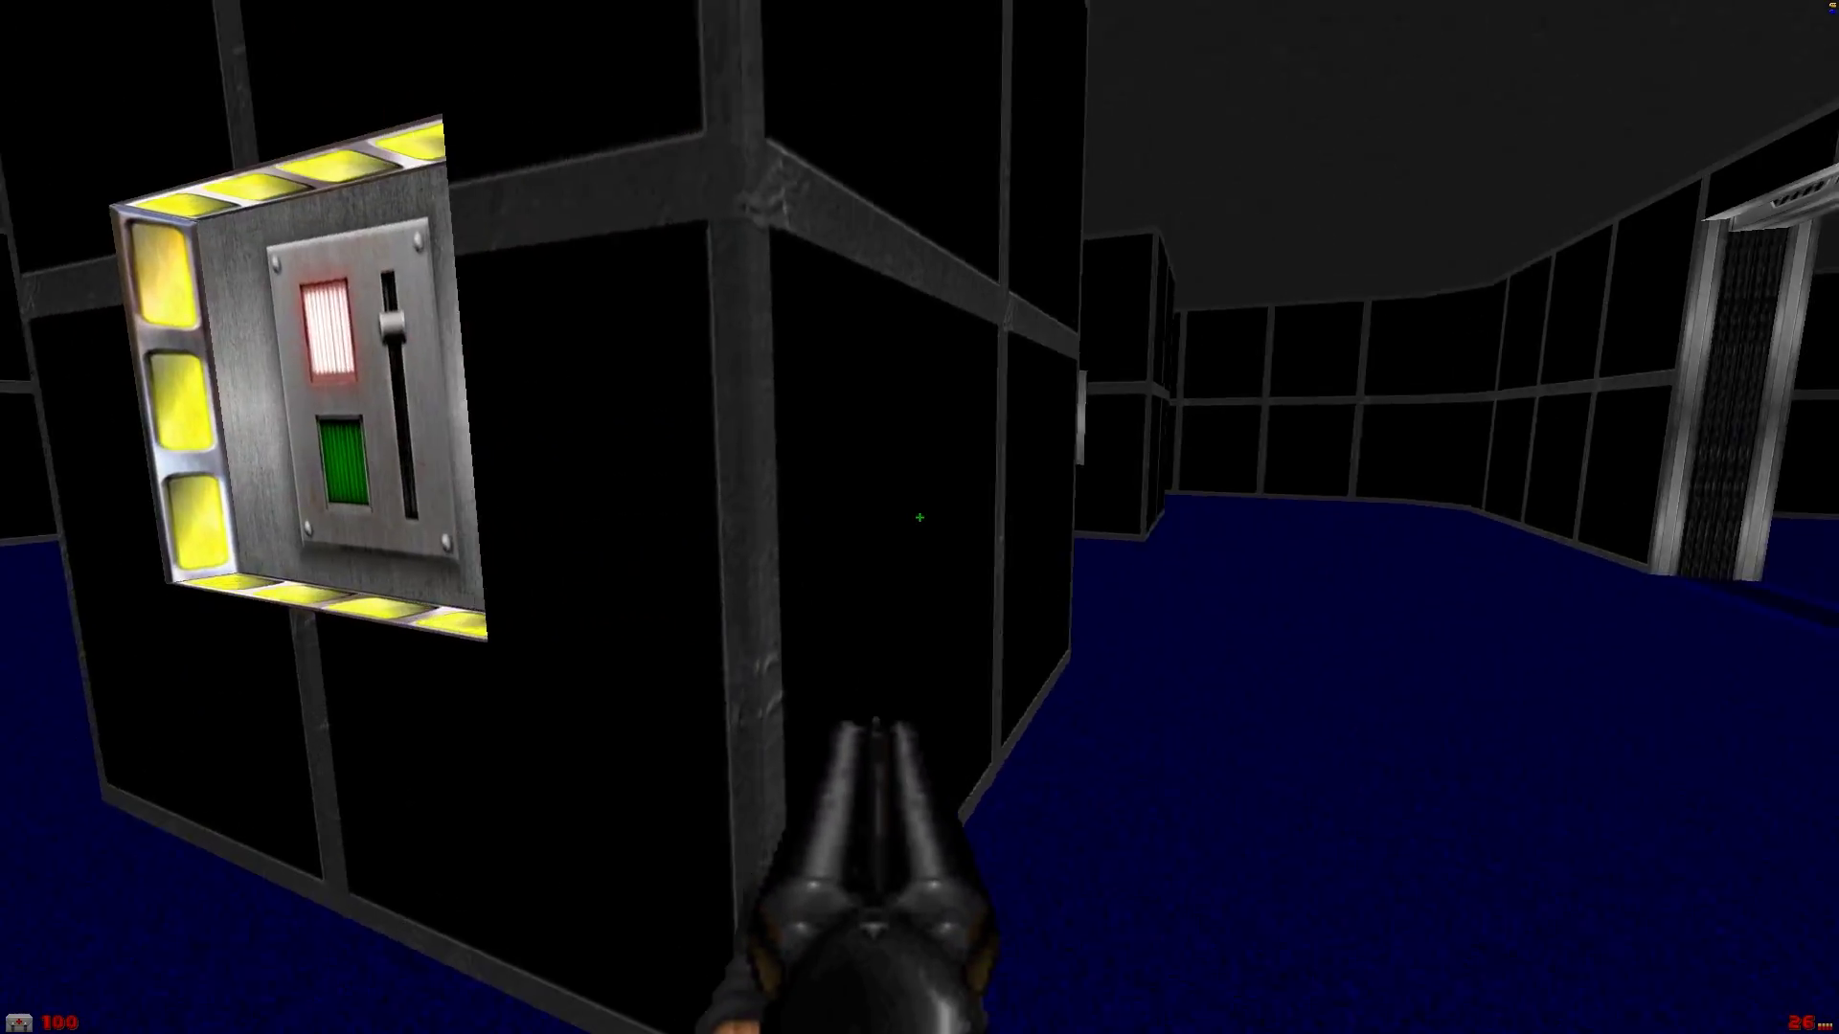
{"action": "key", "text": "e"}
{"action": "key", "text": "Right"}
{"action": "key", "text": "w"}
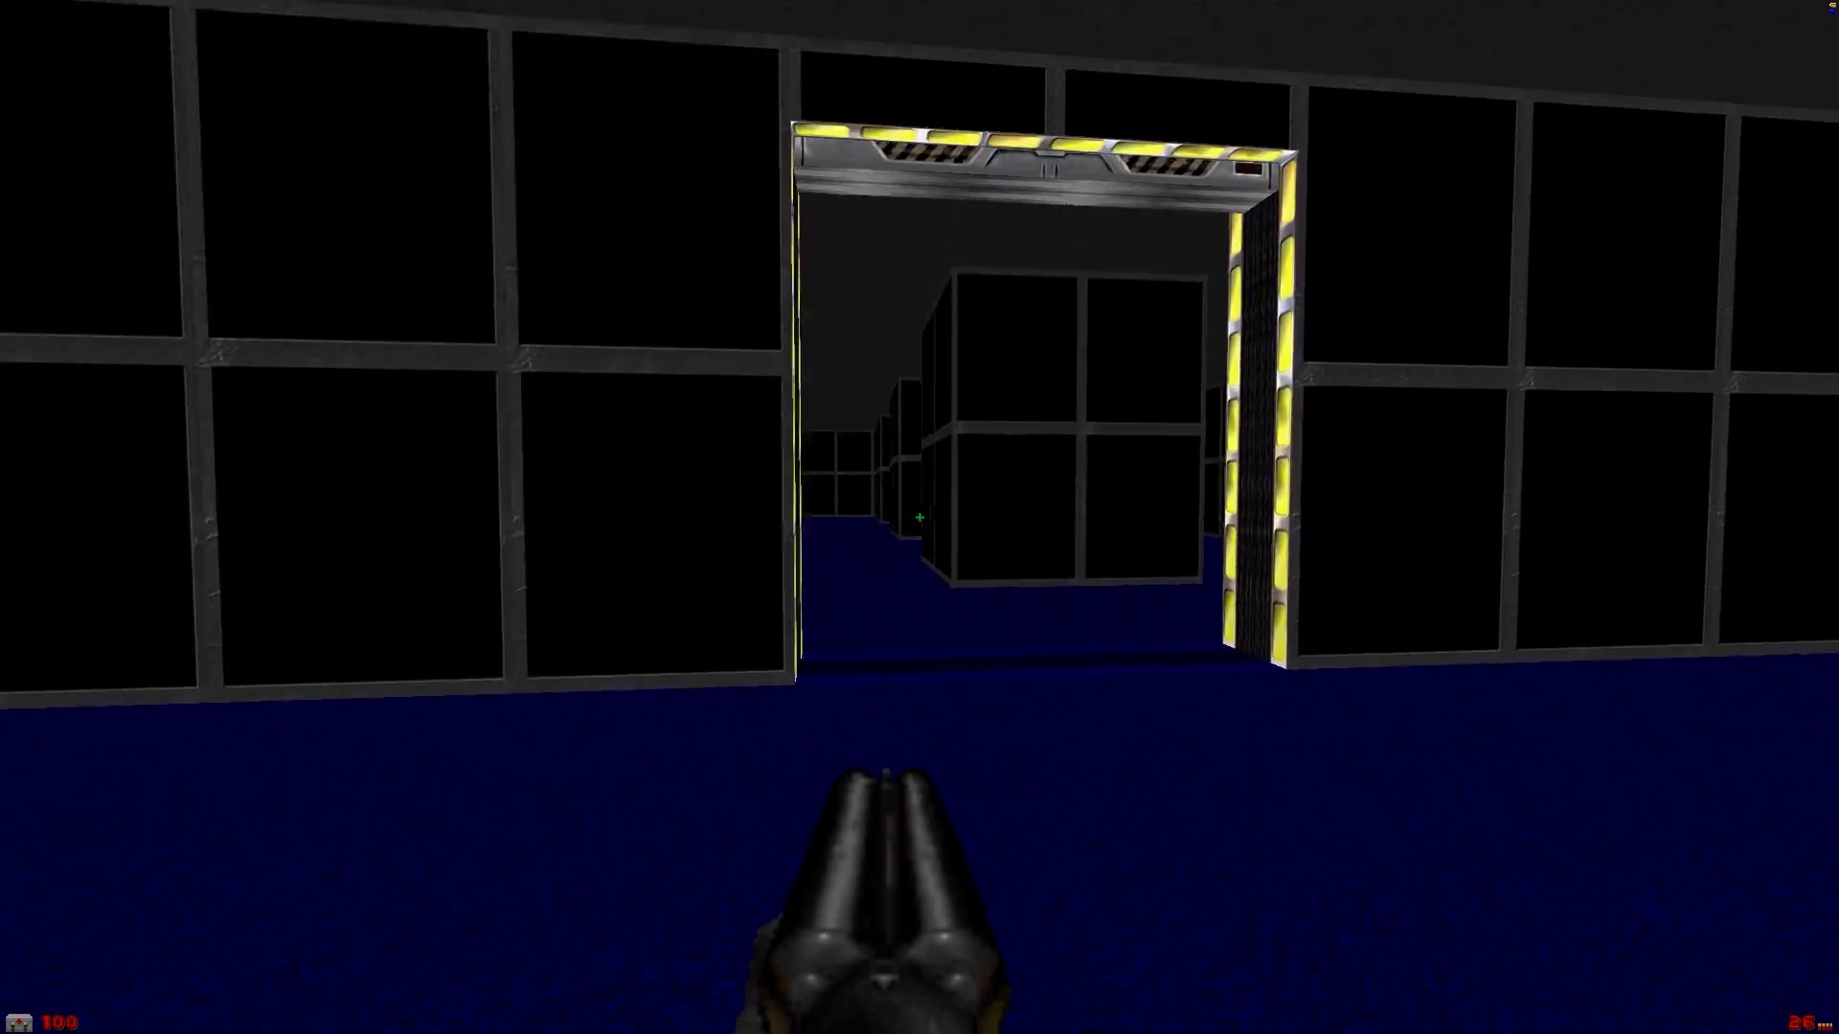
Go through the yellow-framed door and collect the shotgun shells and the backpack
{"action": "key", "text": "Left"}
{"action": "key", "text": "w"}
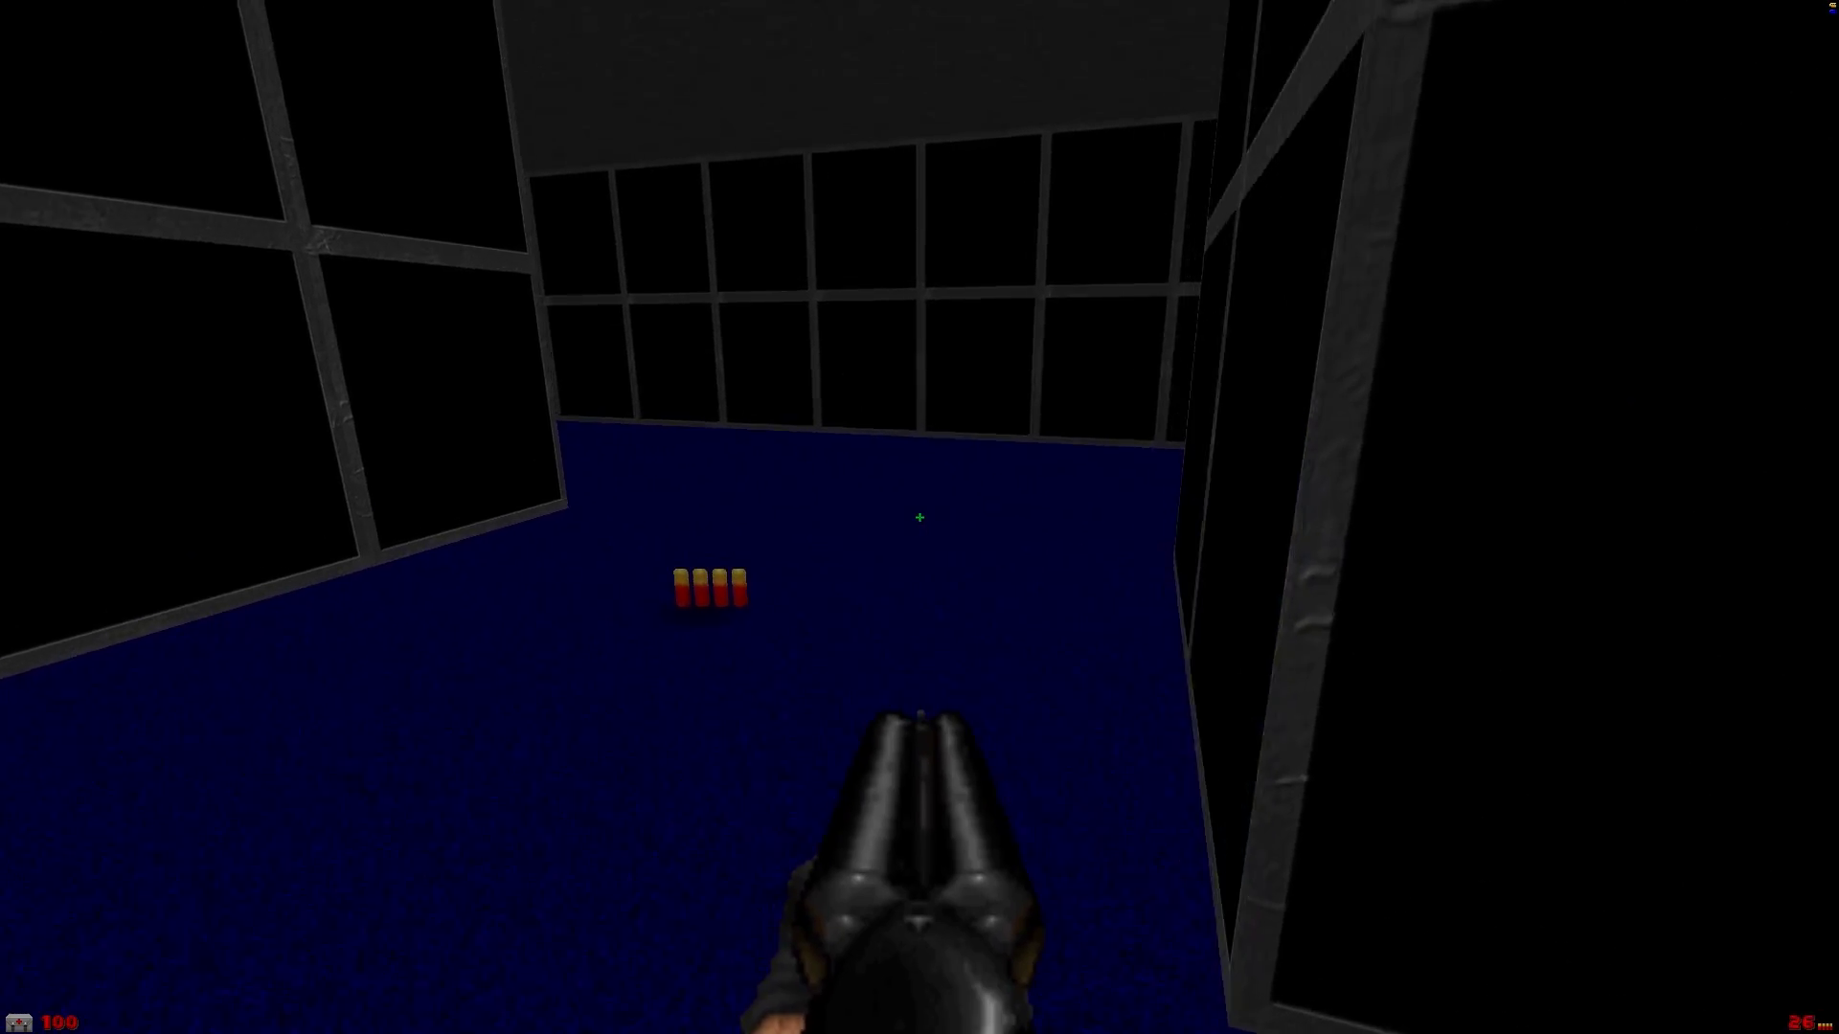
{"action": "key", "text": "Right"}
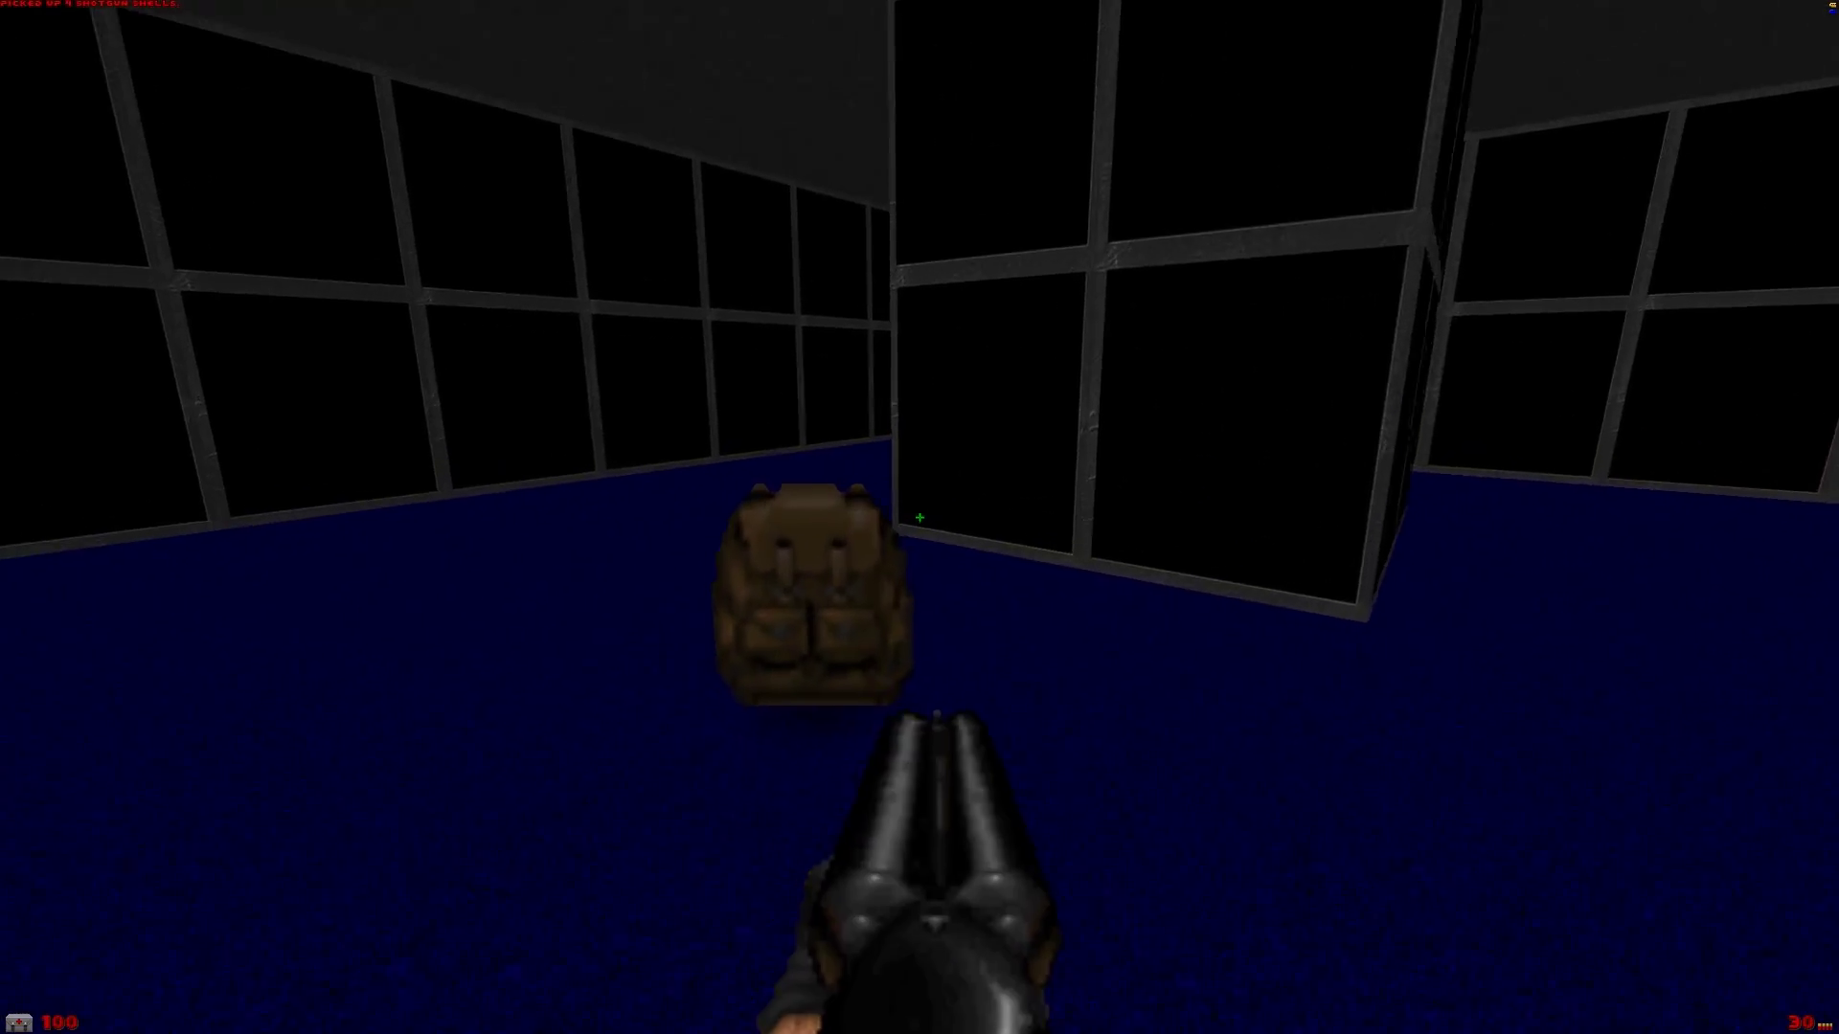
{"action": "key", "text": "Right"}
{"action": "key", "text": "w"}
{"action": "key", "text": "Left"}
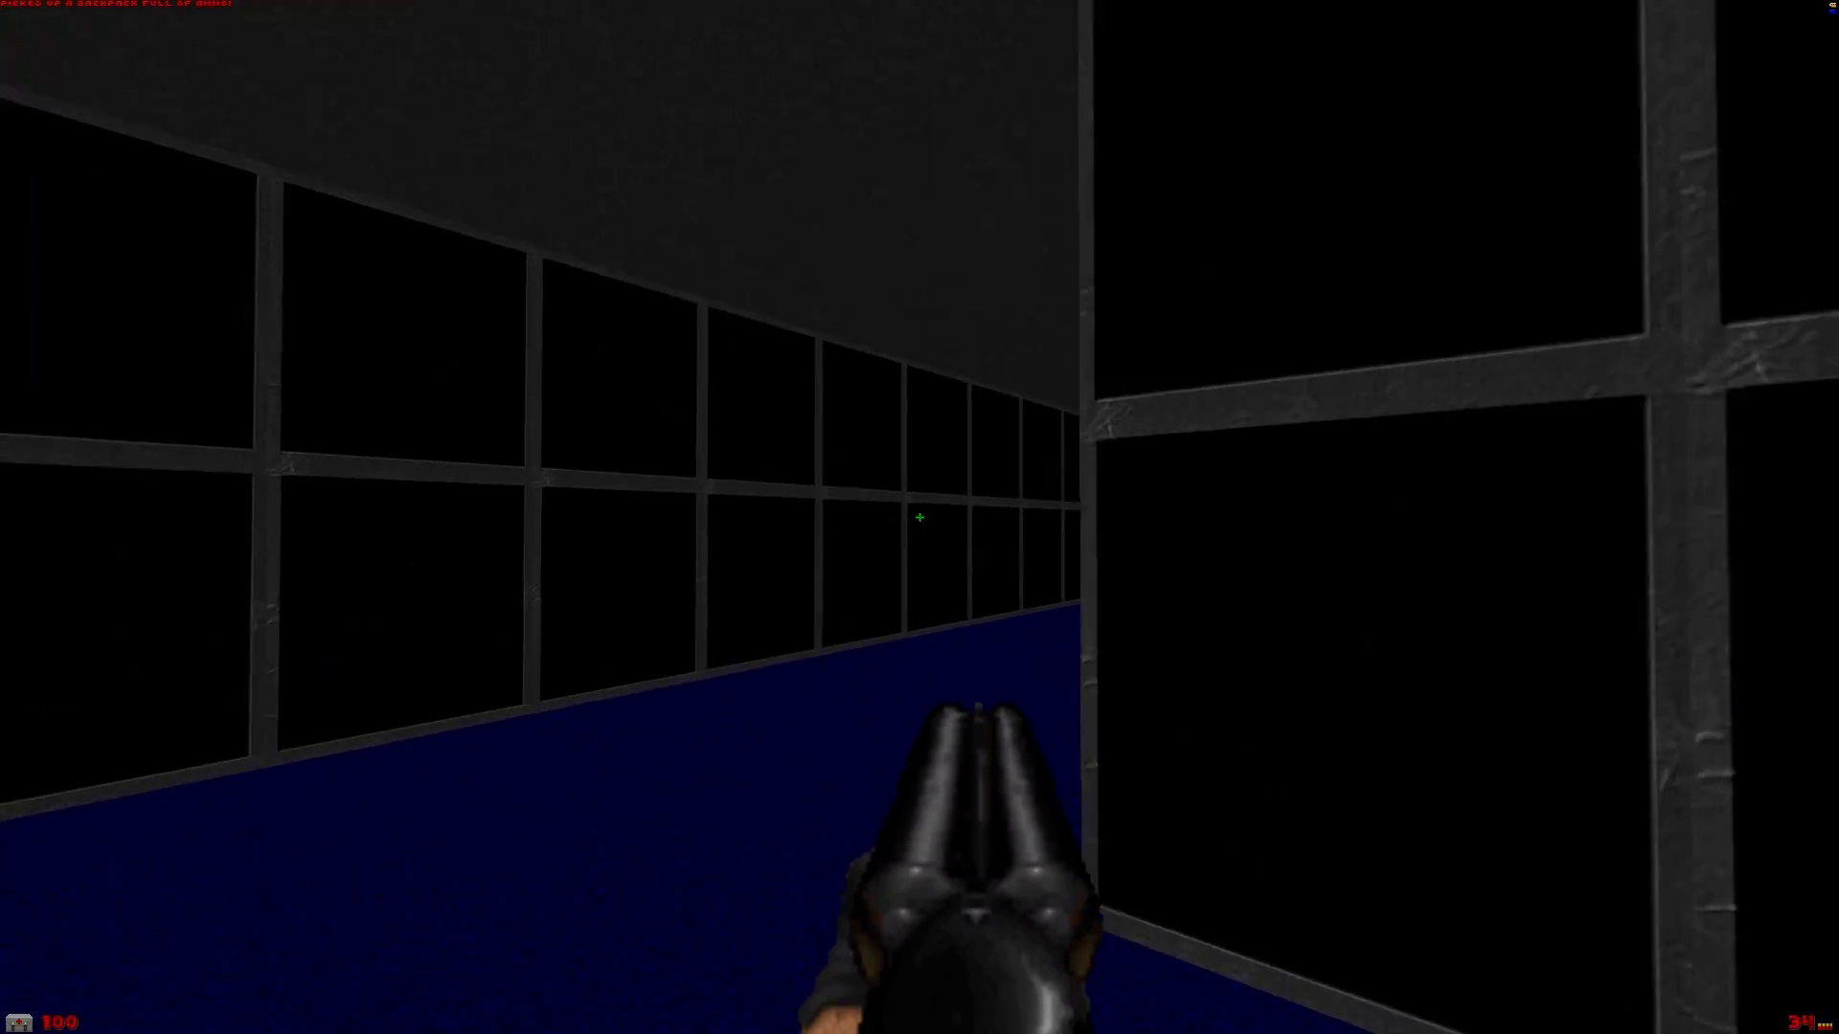
Circle the pillar in the yellow door's room and walk back out to the main room
{"action": "key", "text": "Right"}
{"action": "key", "text": "w"}
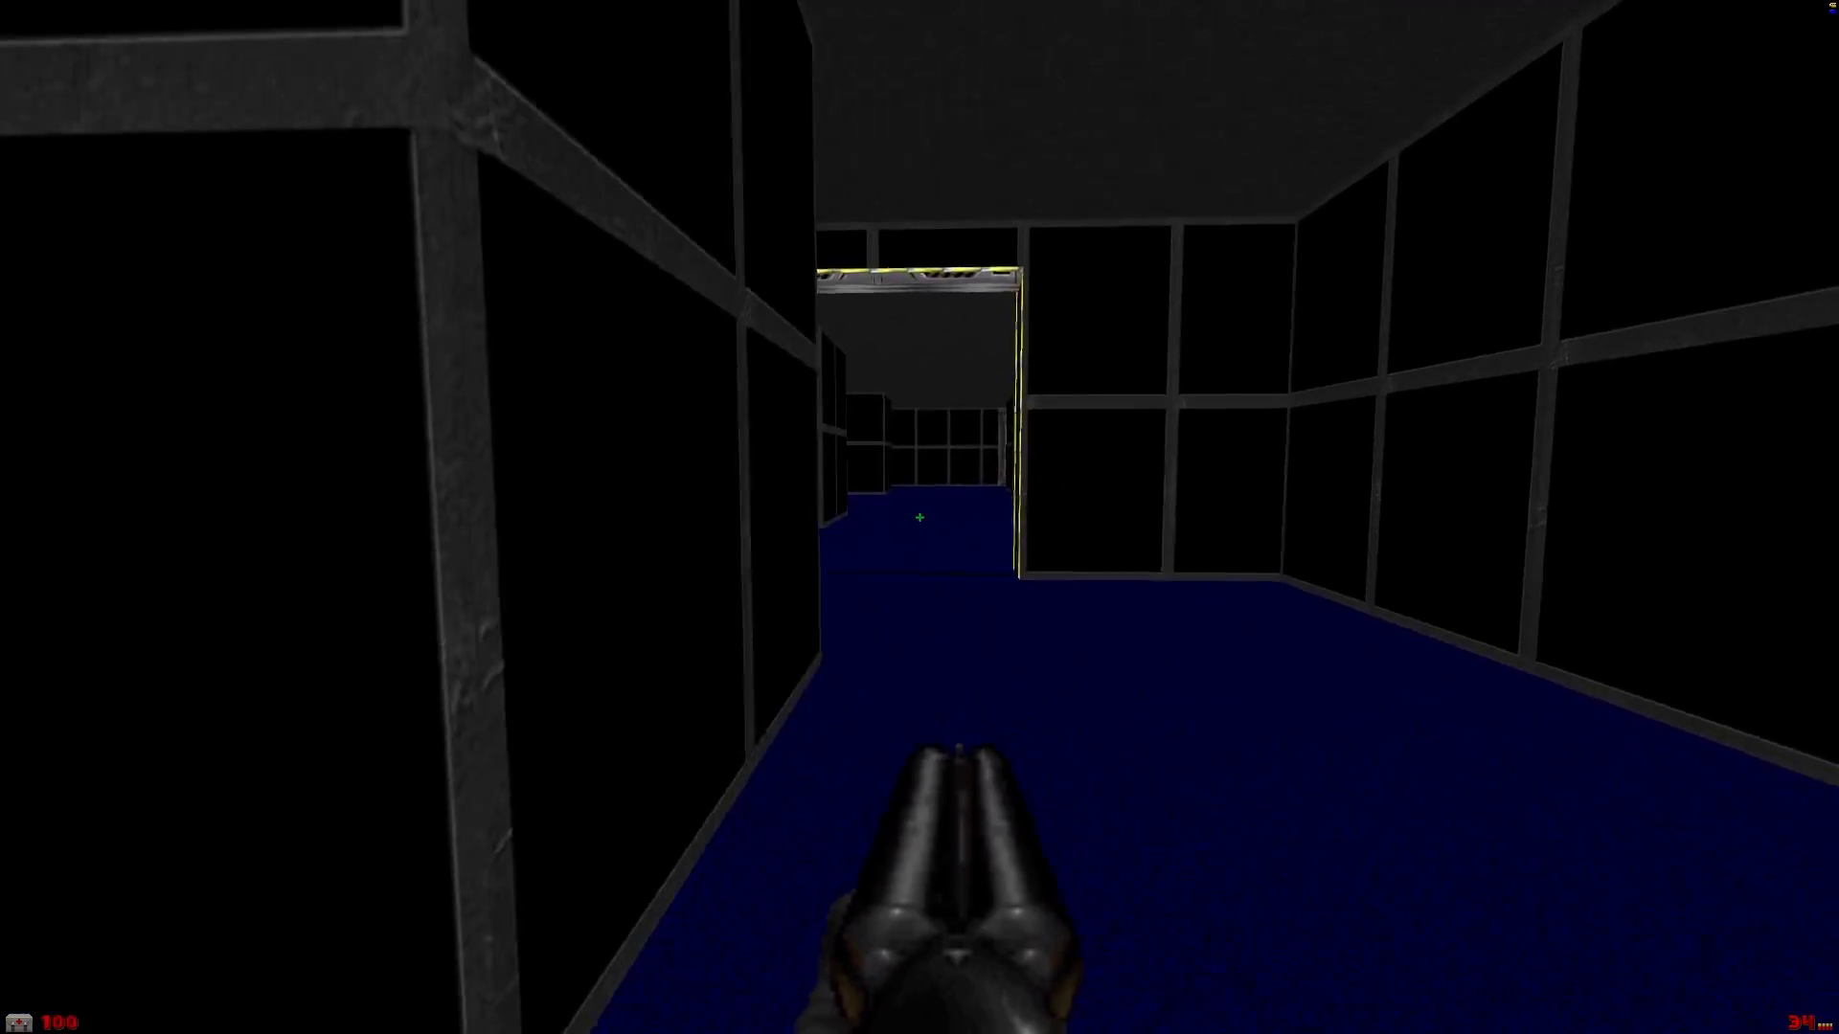
{"action": "key", "text": "w"}
{"action": "key", "text": "Right"}
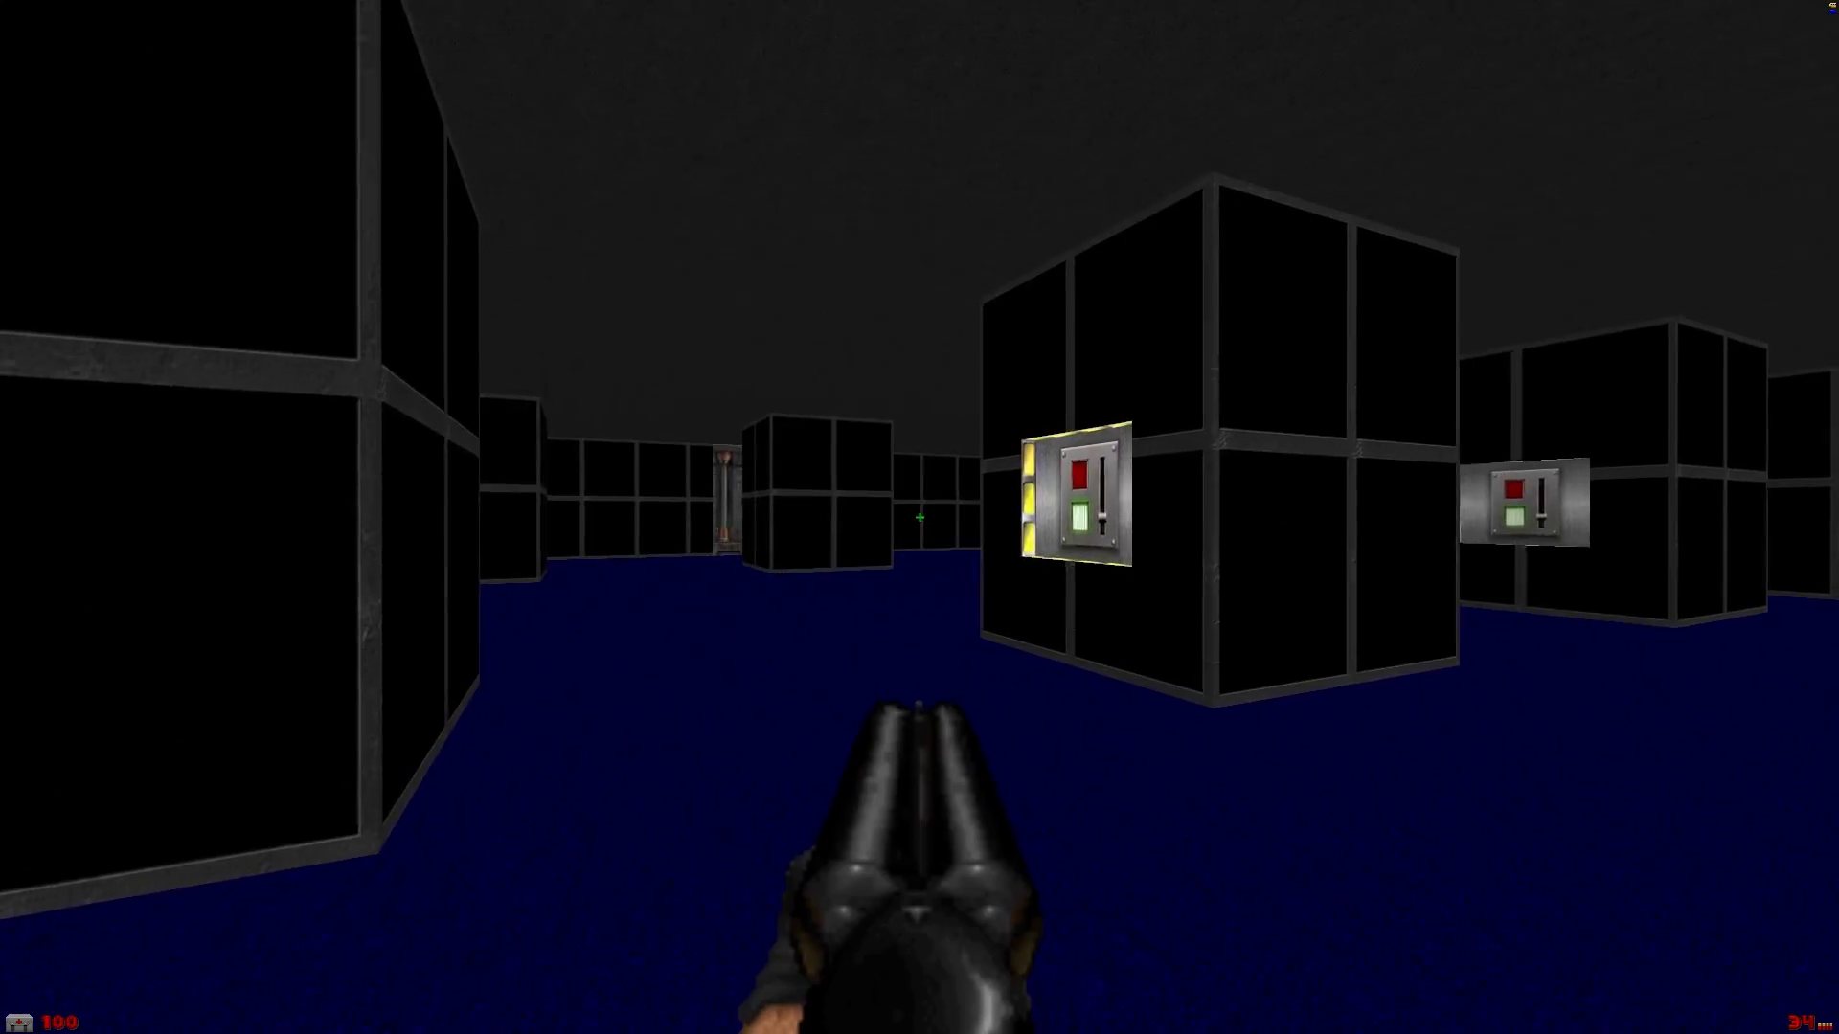
Examine the main room's closed metal doors and pillar switches from the open floor between the pillars
{"action": "key", "text": "w"}
{"action": "key", "text": "a"}
{"action": "key", "text": "w"}
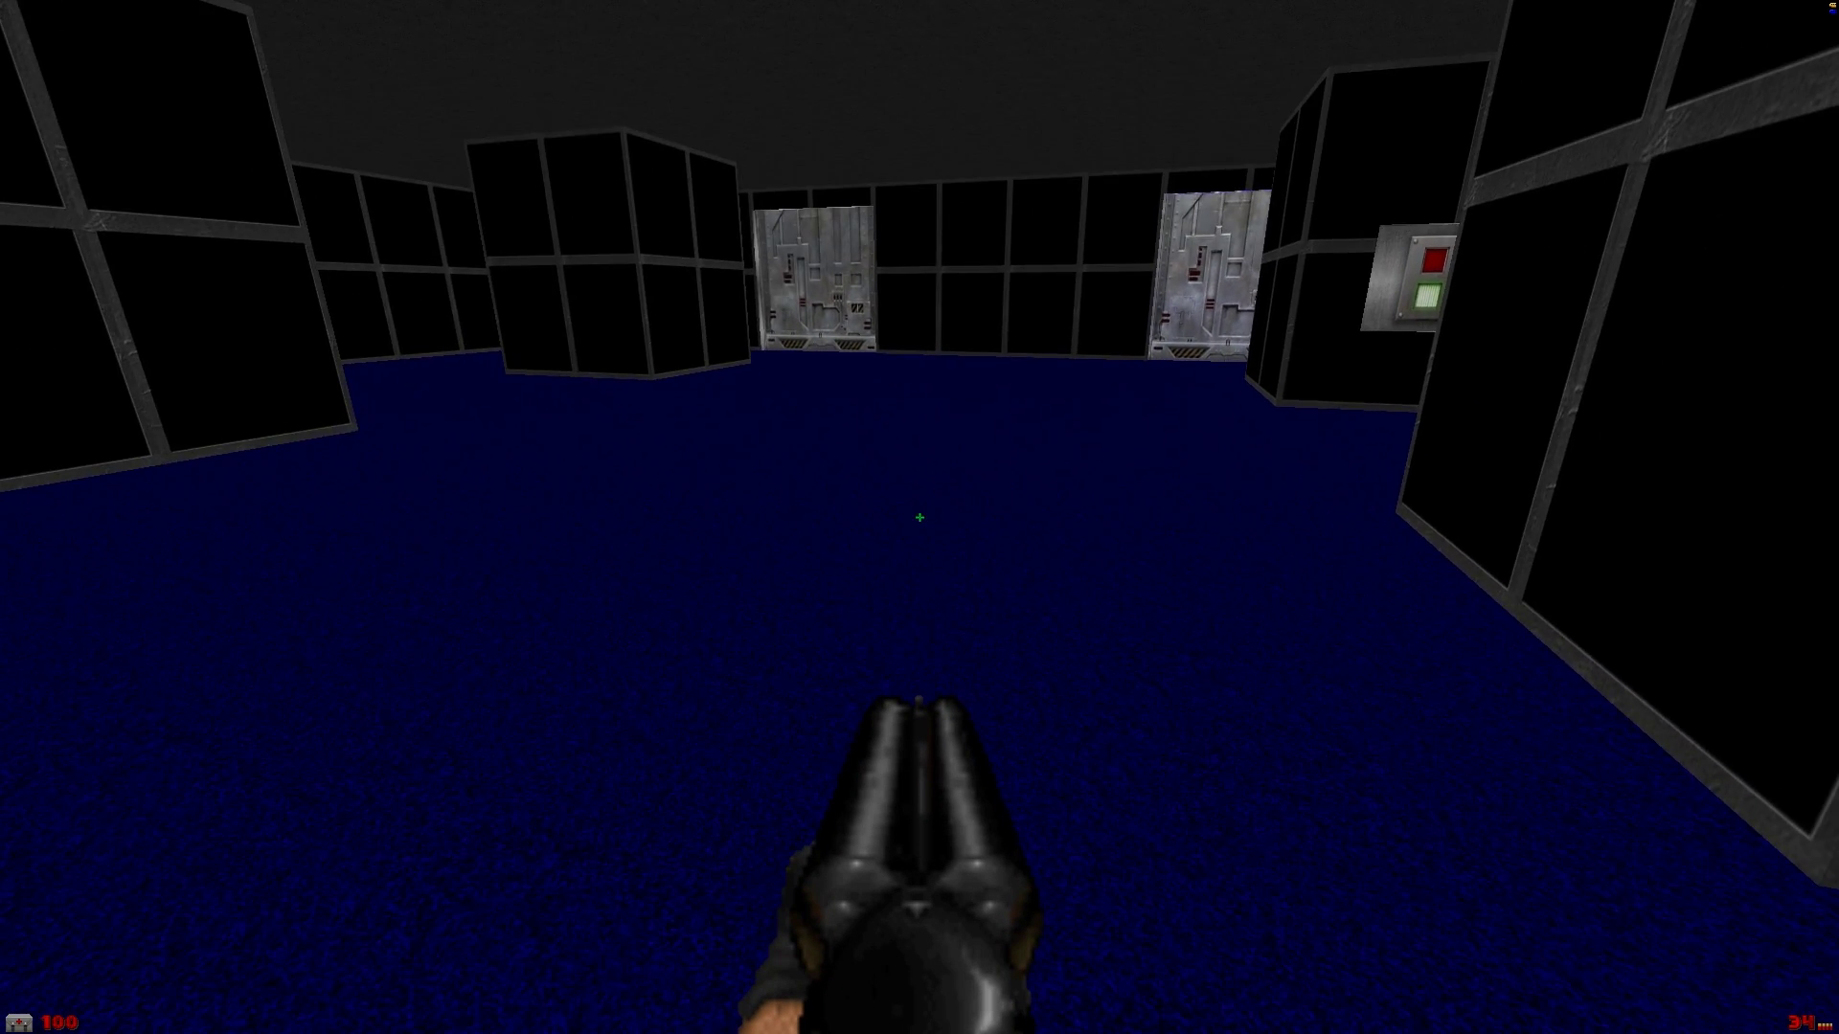
{"action": "key", "text": "Page_Up"}
{"action": "key", "text": "w"}
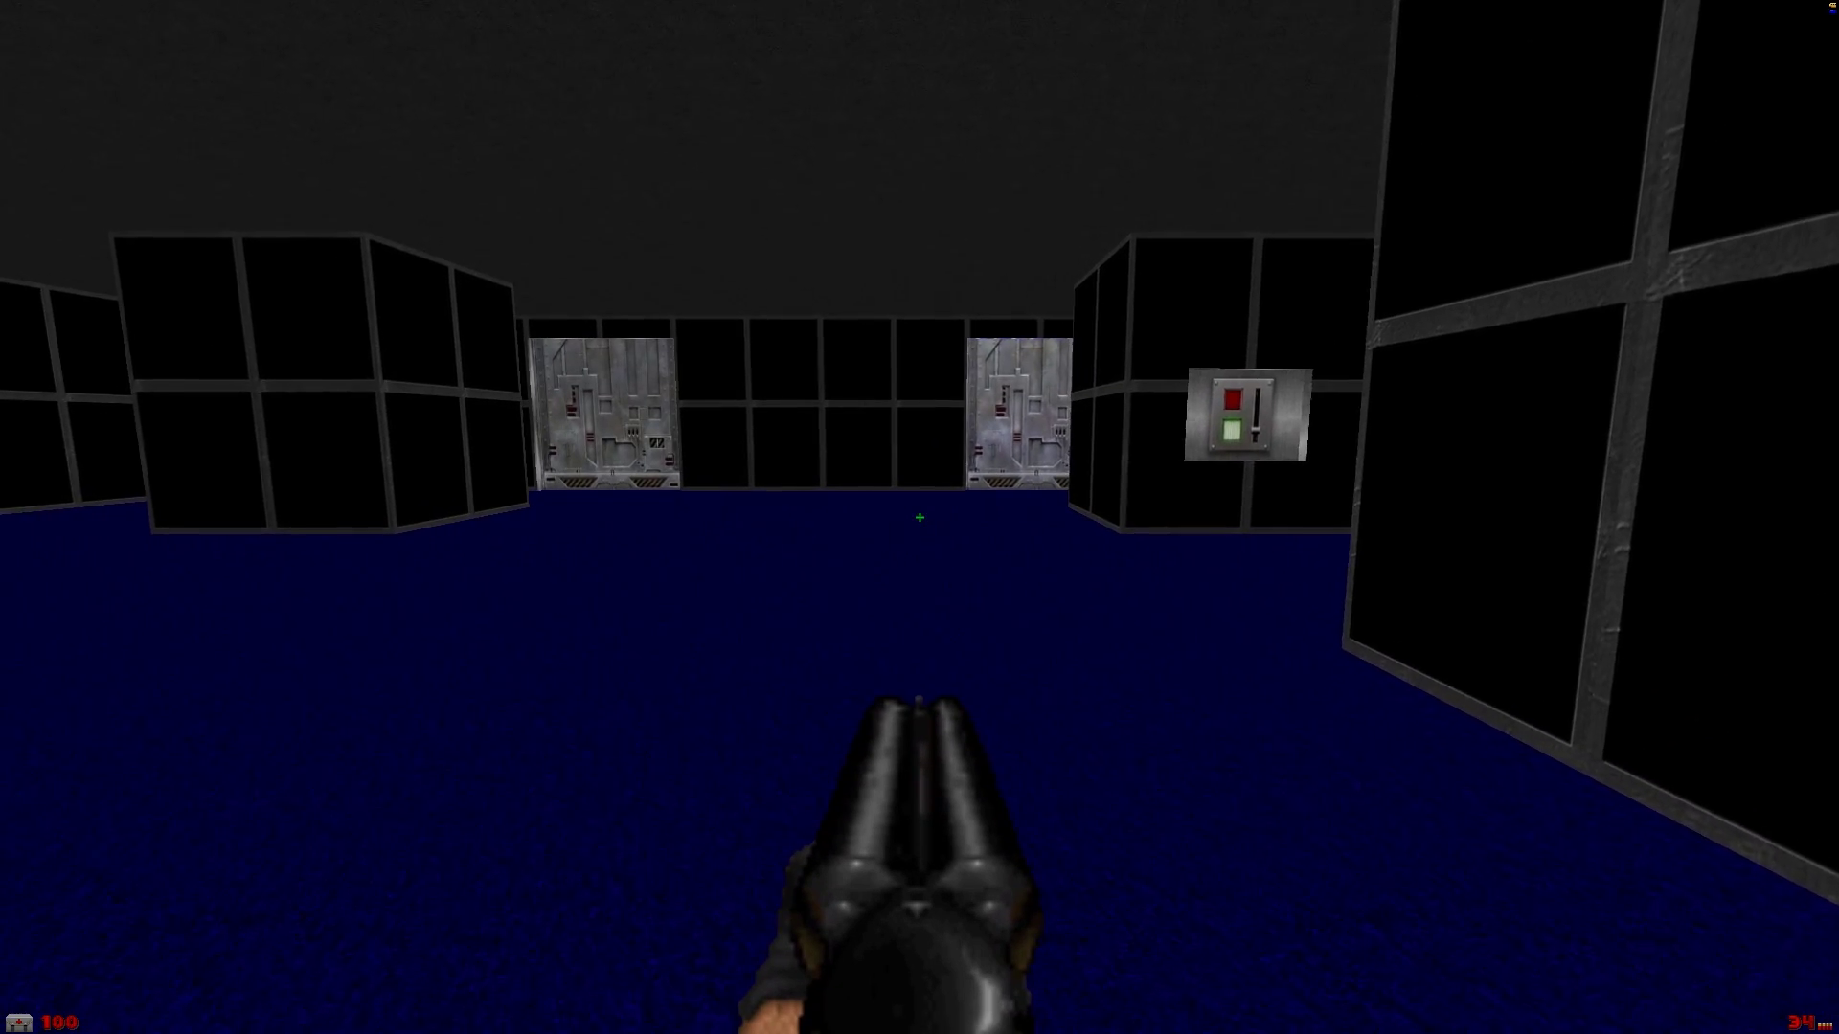
{"action": "key", "text": "a"}
{"action": "key", "text": "a"}
{"action": "key", "text": "s"}
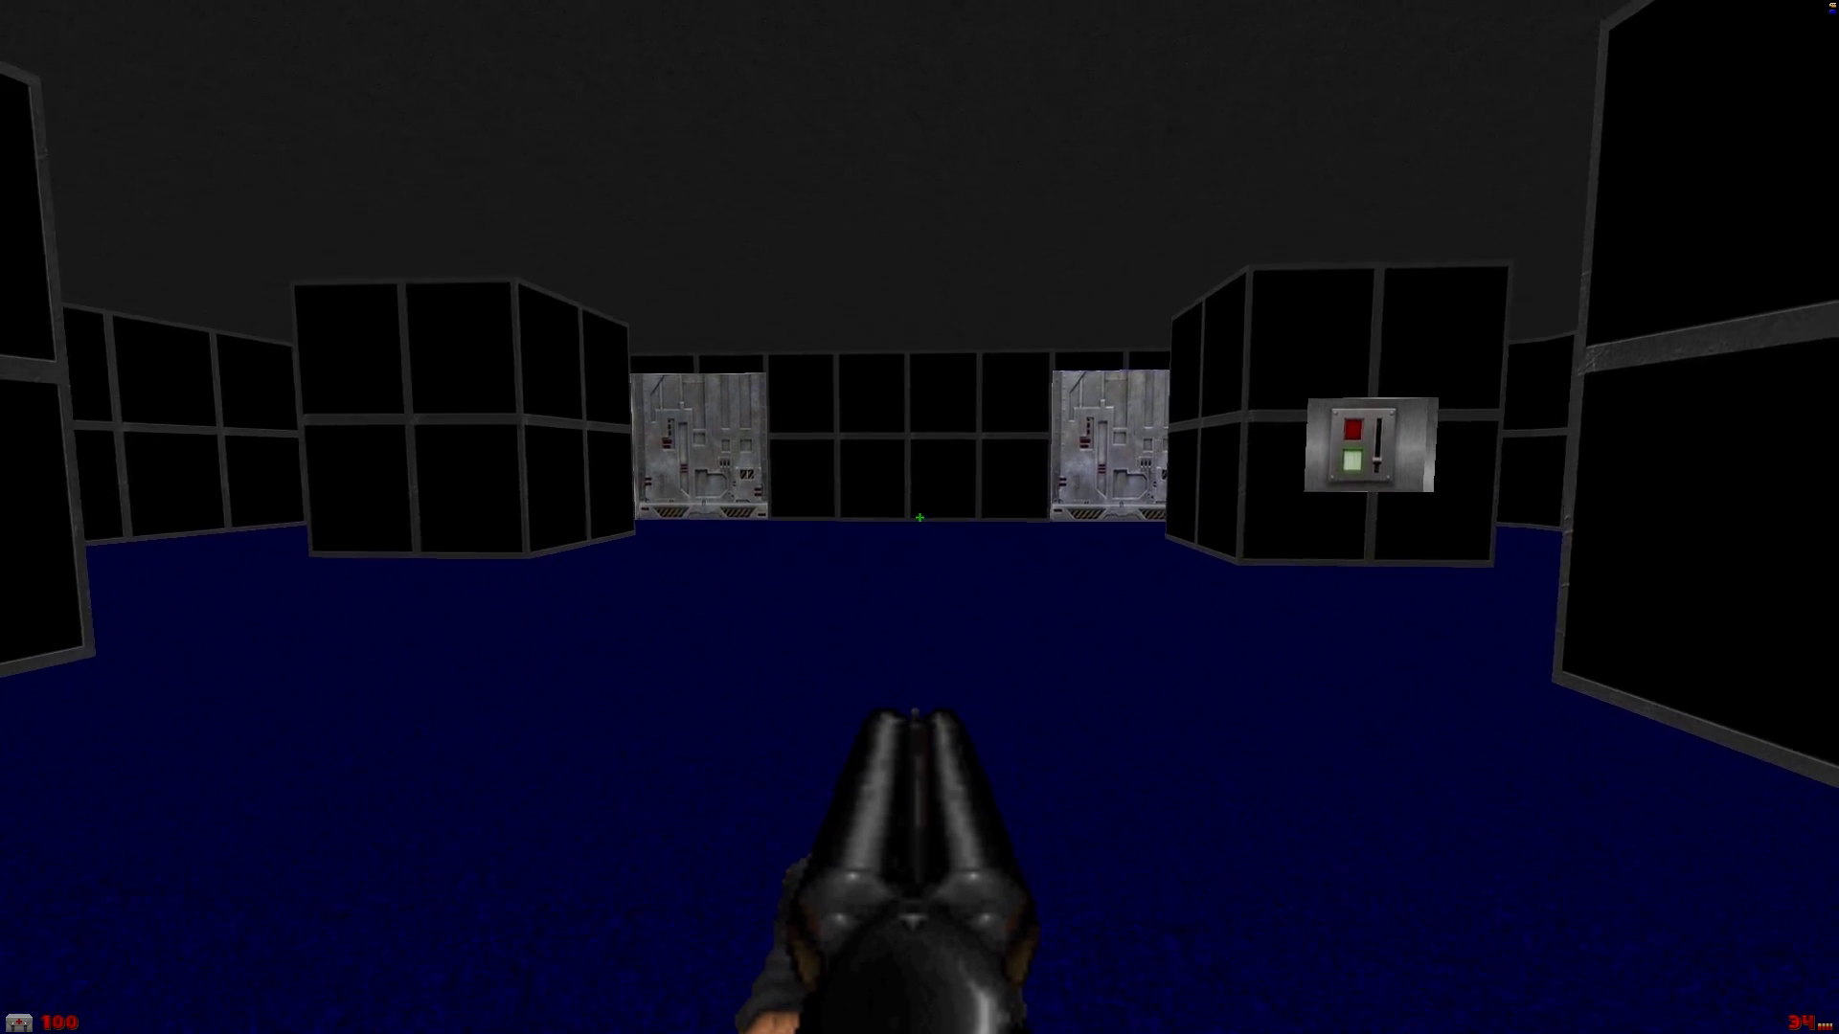